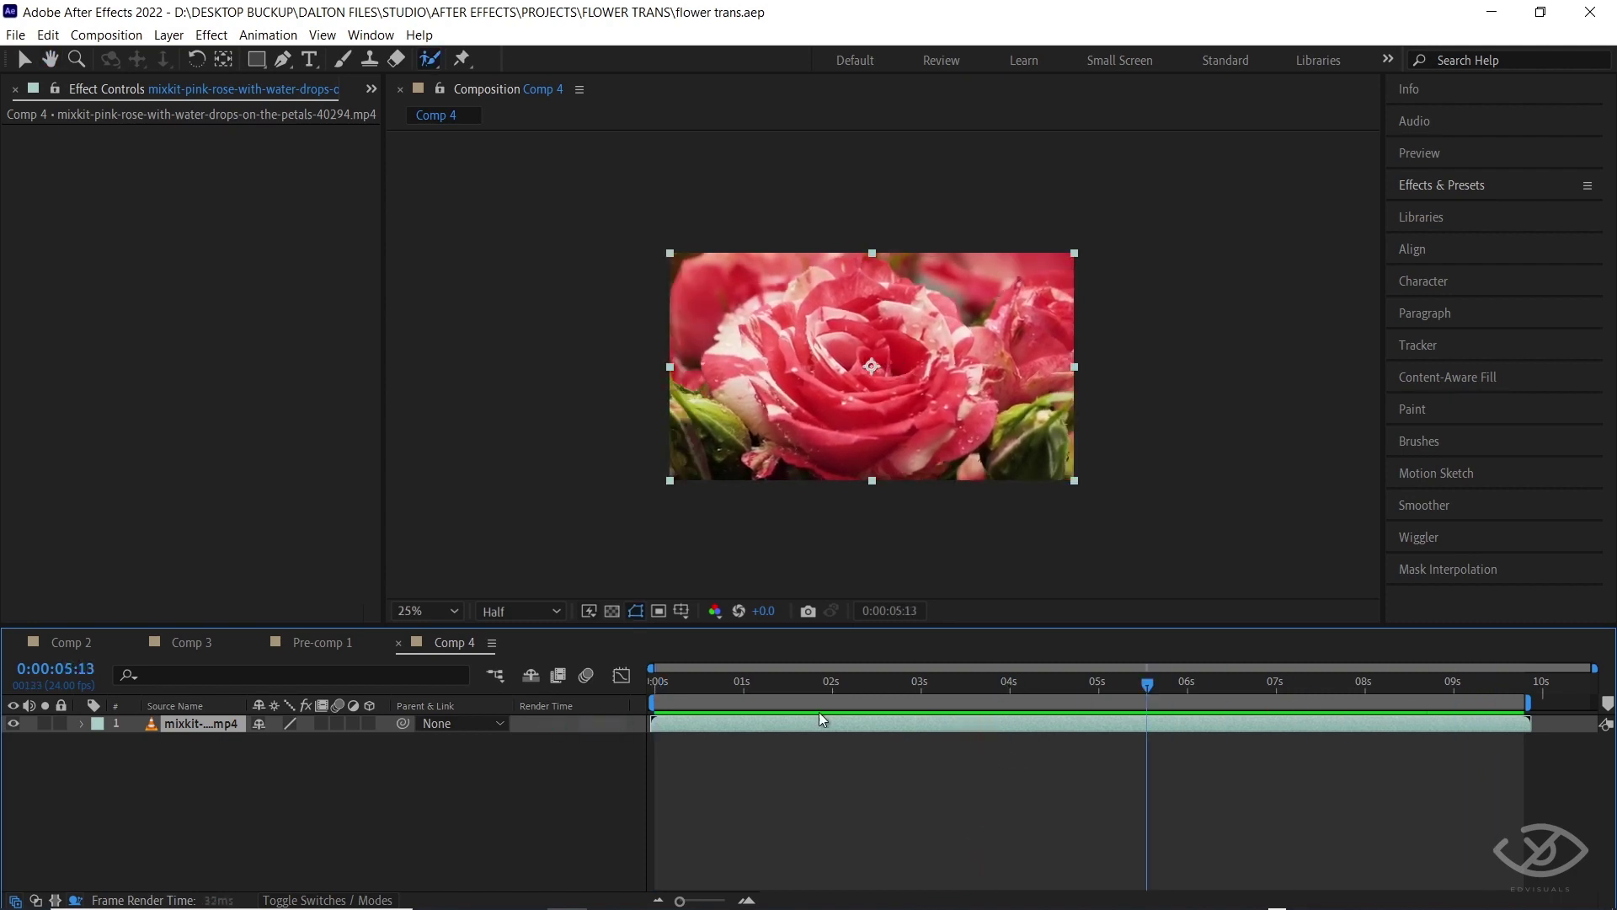
# Step: Scale the rose clip up to 196% and shorten the work area to end at about 2 seconds
pyautogui.press('s')
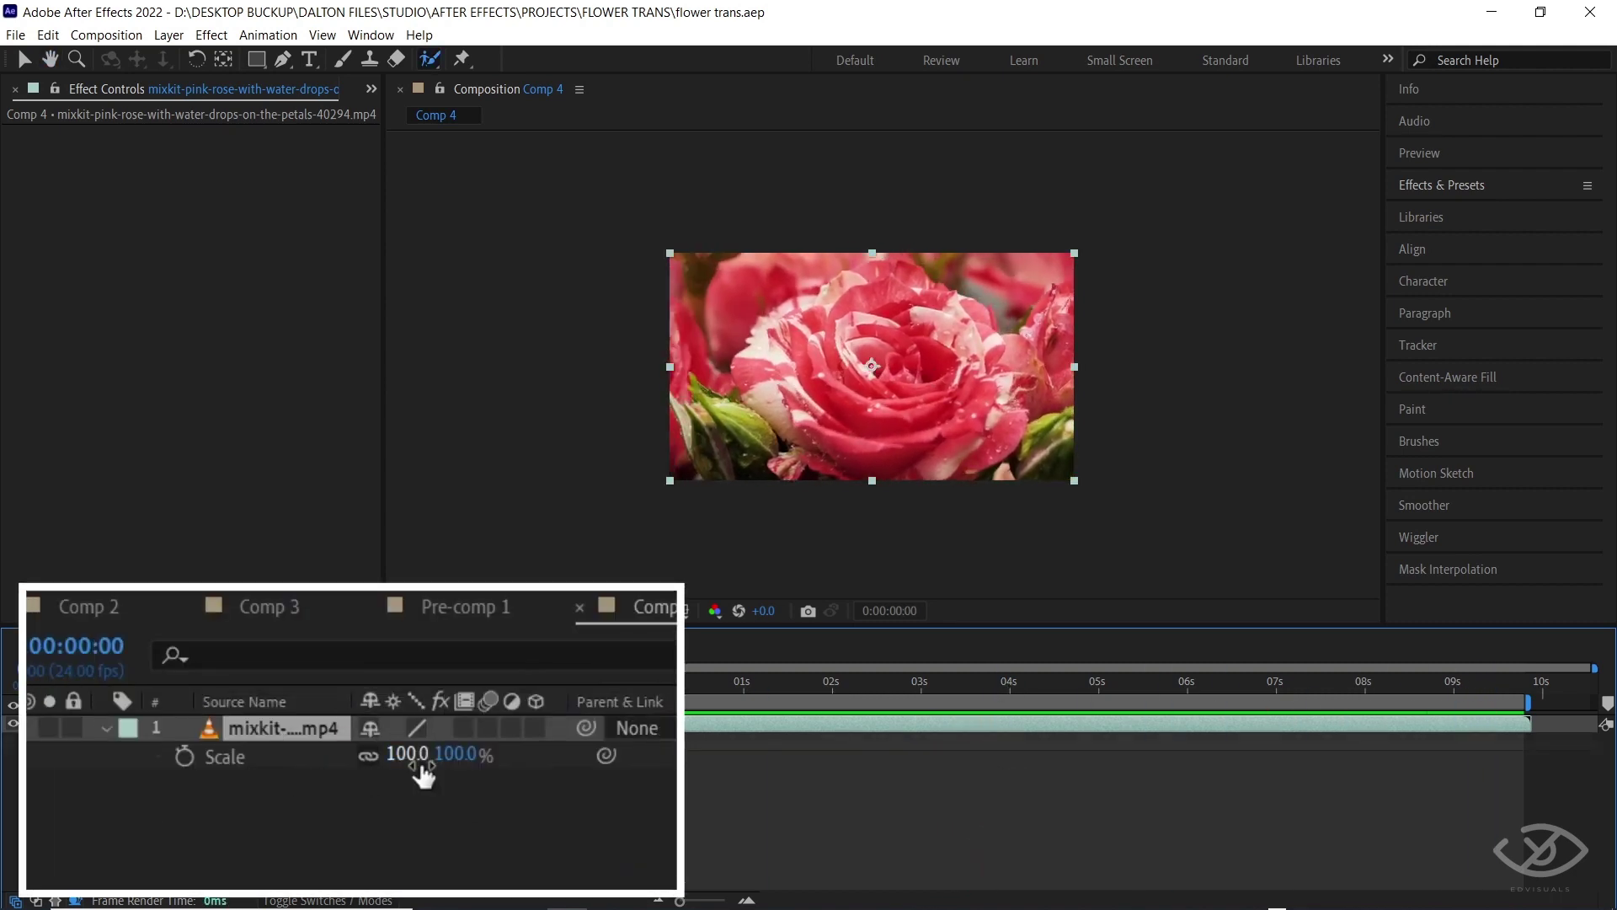
pyautogui.moveTo(459, 755); pyautogui.dragTo(616, 759)
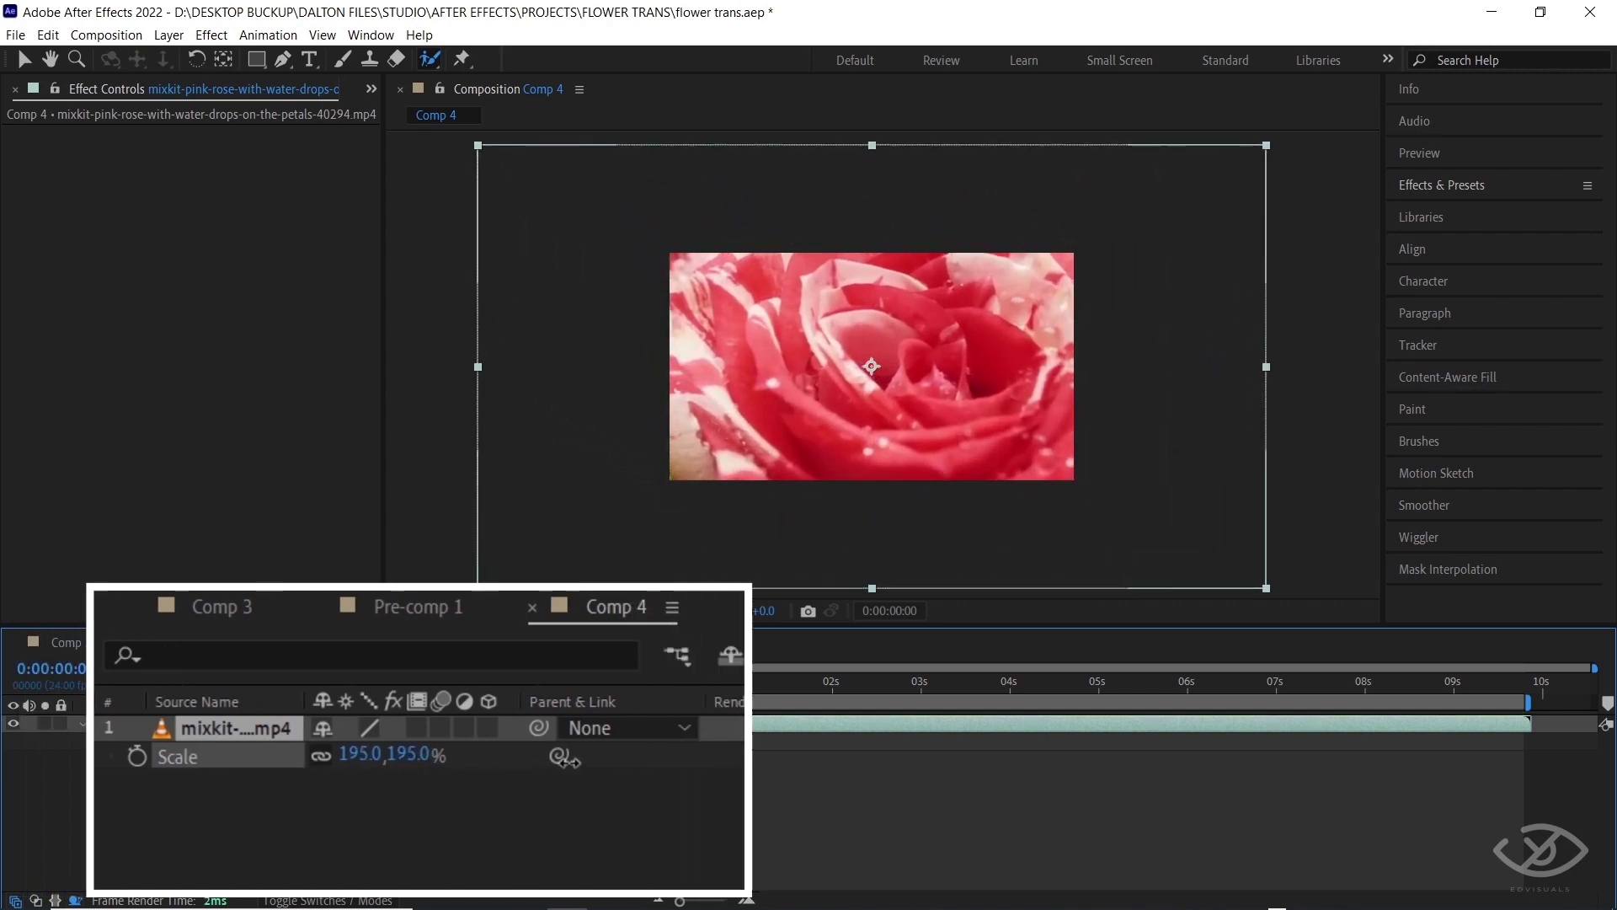
pyautogui.click(870, 684)
pyautogui.moveTo(877, 673); pyautogui.dragTo(835, 672)
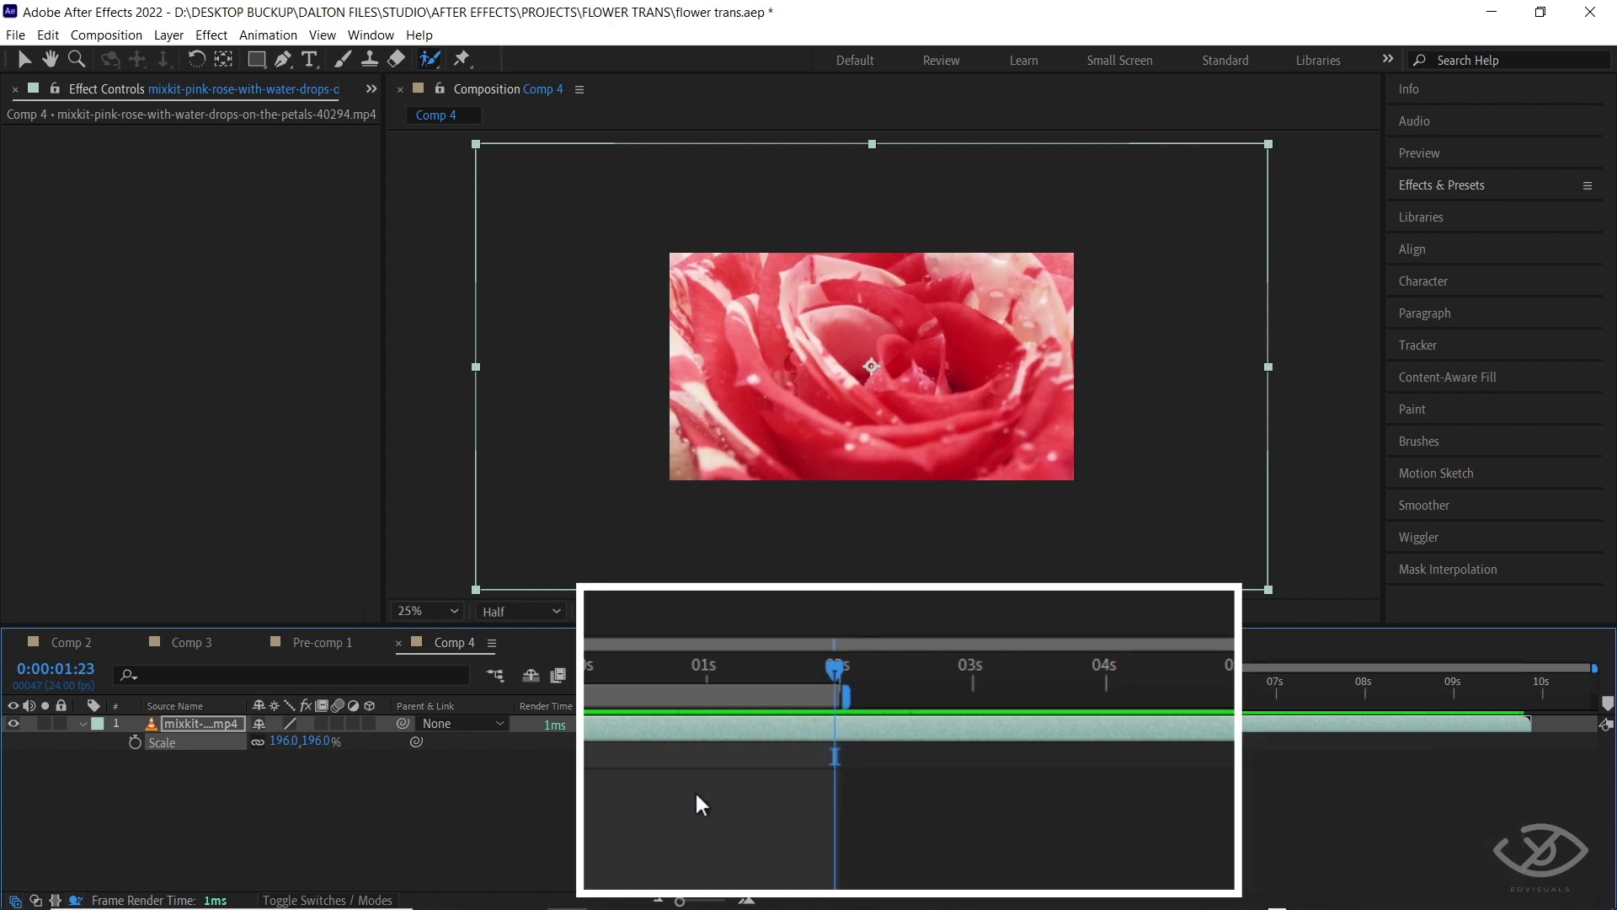
# Step: Duplicate the rose clip layer at the start of the timeline and hide the original underneath
pyautogui.press('Home')
pyautogui.click(615, 740)
pyautogui.click(664, 723)
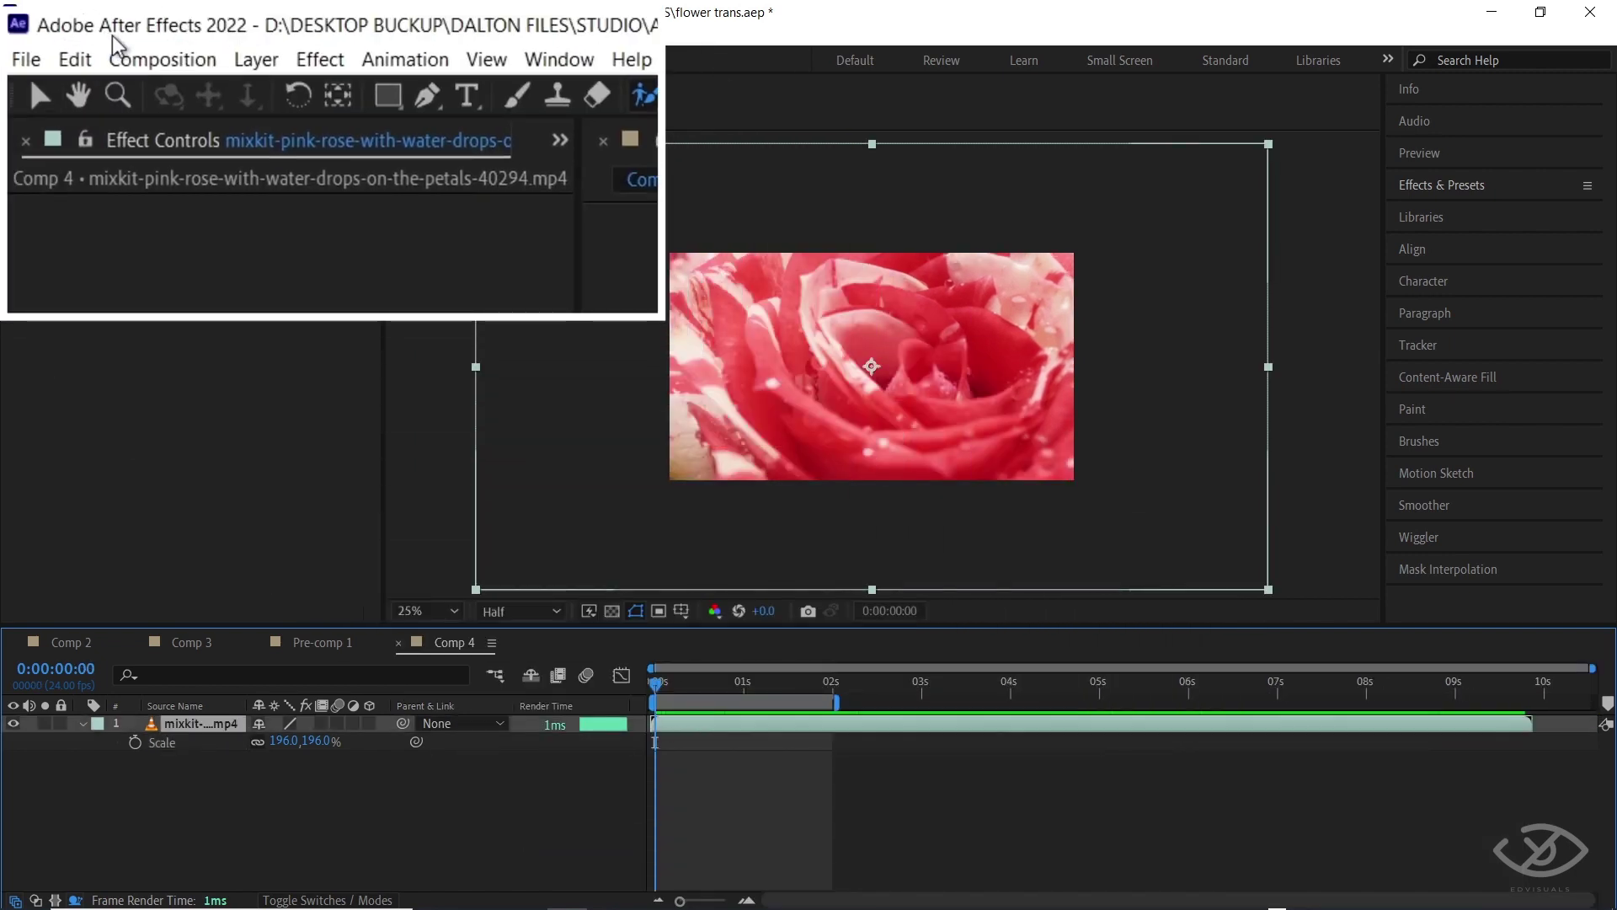
pyautogui.click(48, 34)
pyautogui.click(110, 270)
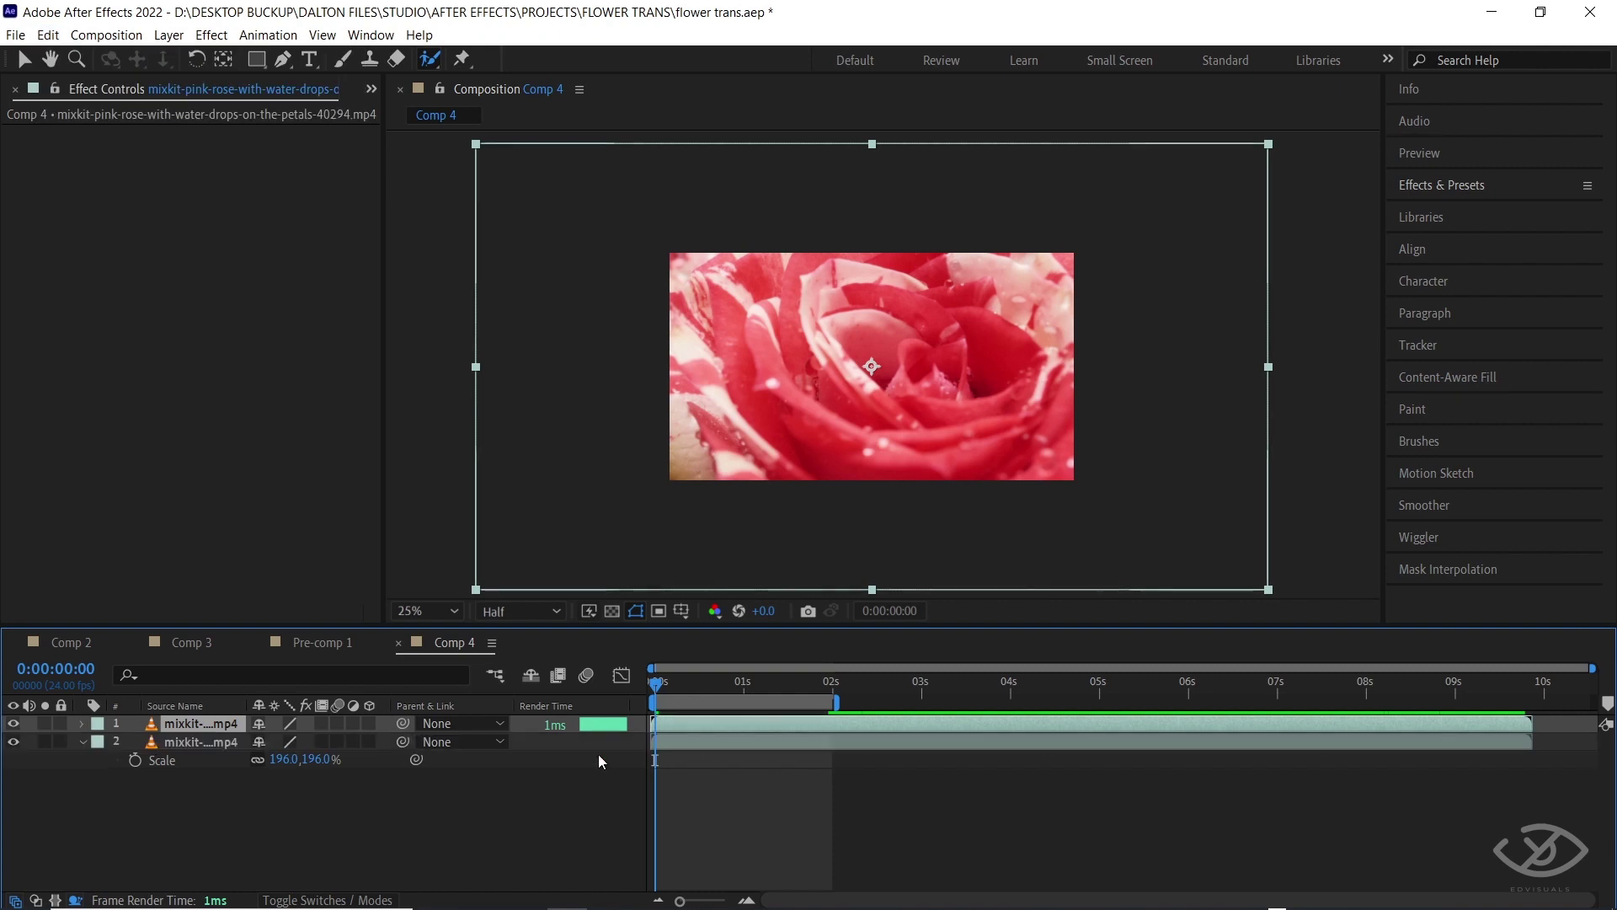
pyautogui.click(12, 741)
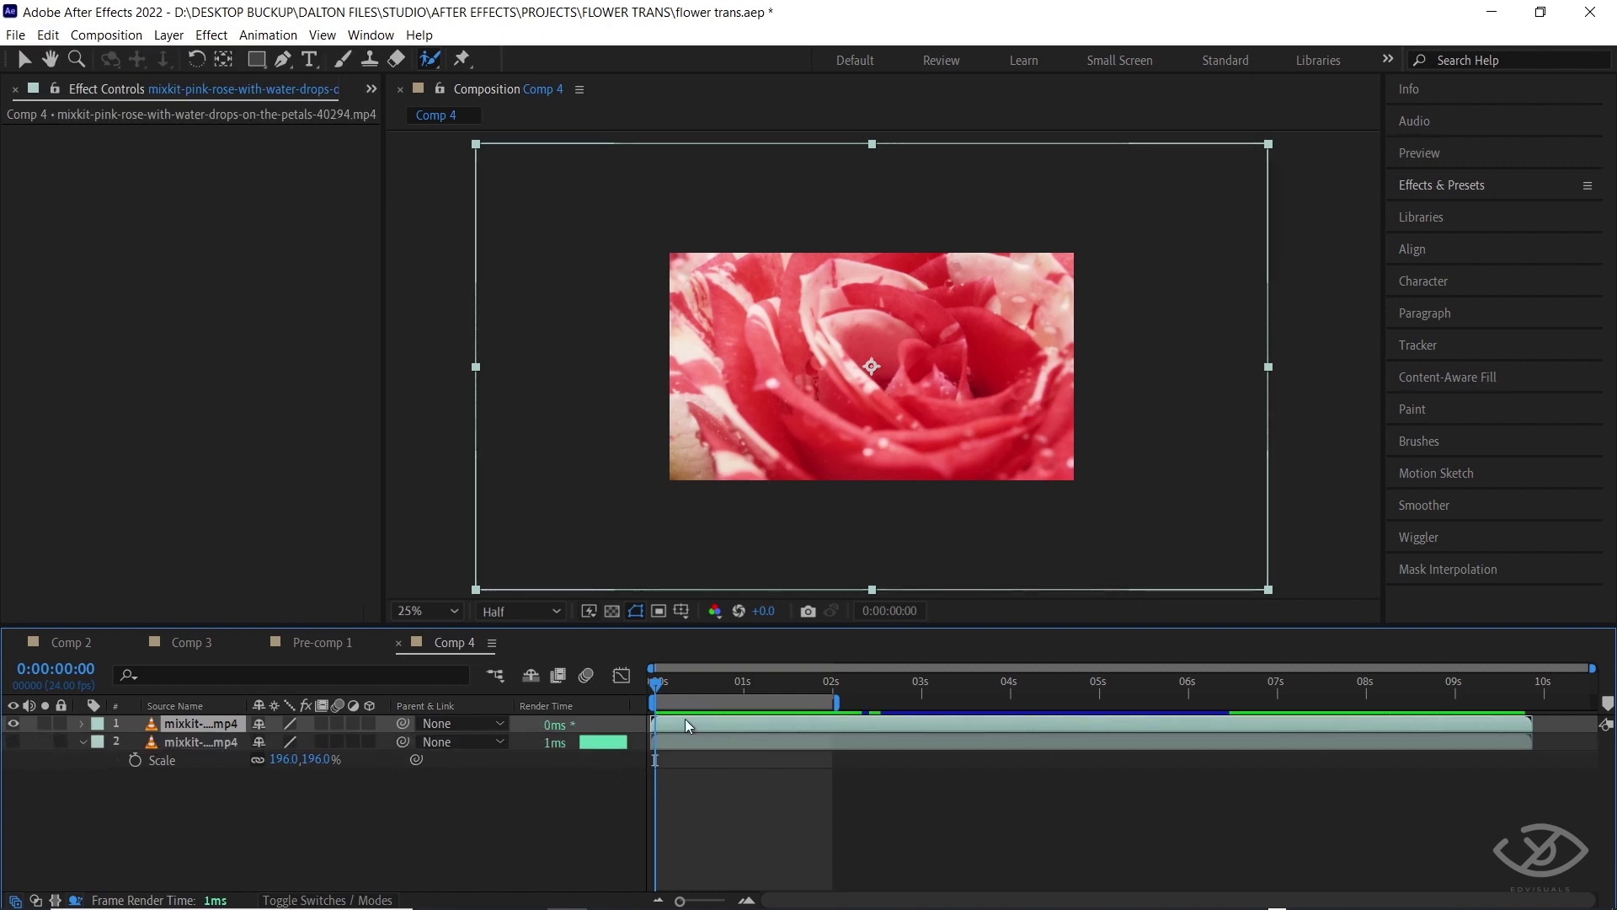
# Step: Open the top rose layer in a Layer viewer beside the composition view, at the first frame
pyautogui.moveTo(656, 686)
pyautogui.mouseDown()
pyautogui.moveTo(749, 686)
pyautogui.moveTo(653, 681)
pyautogui.mouseUp()
pyautogui.press('v')
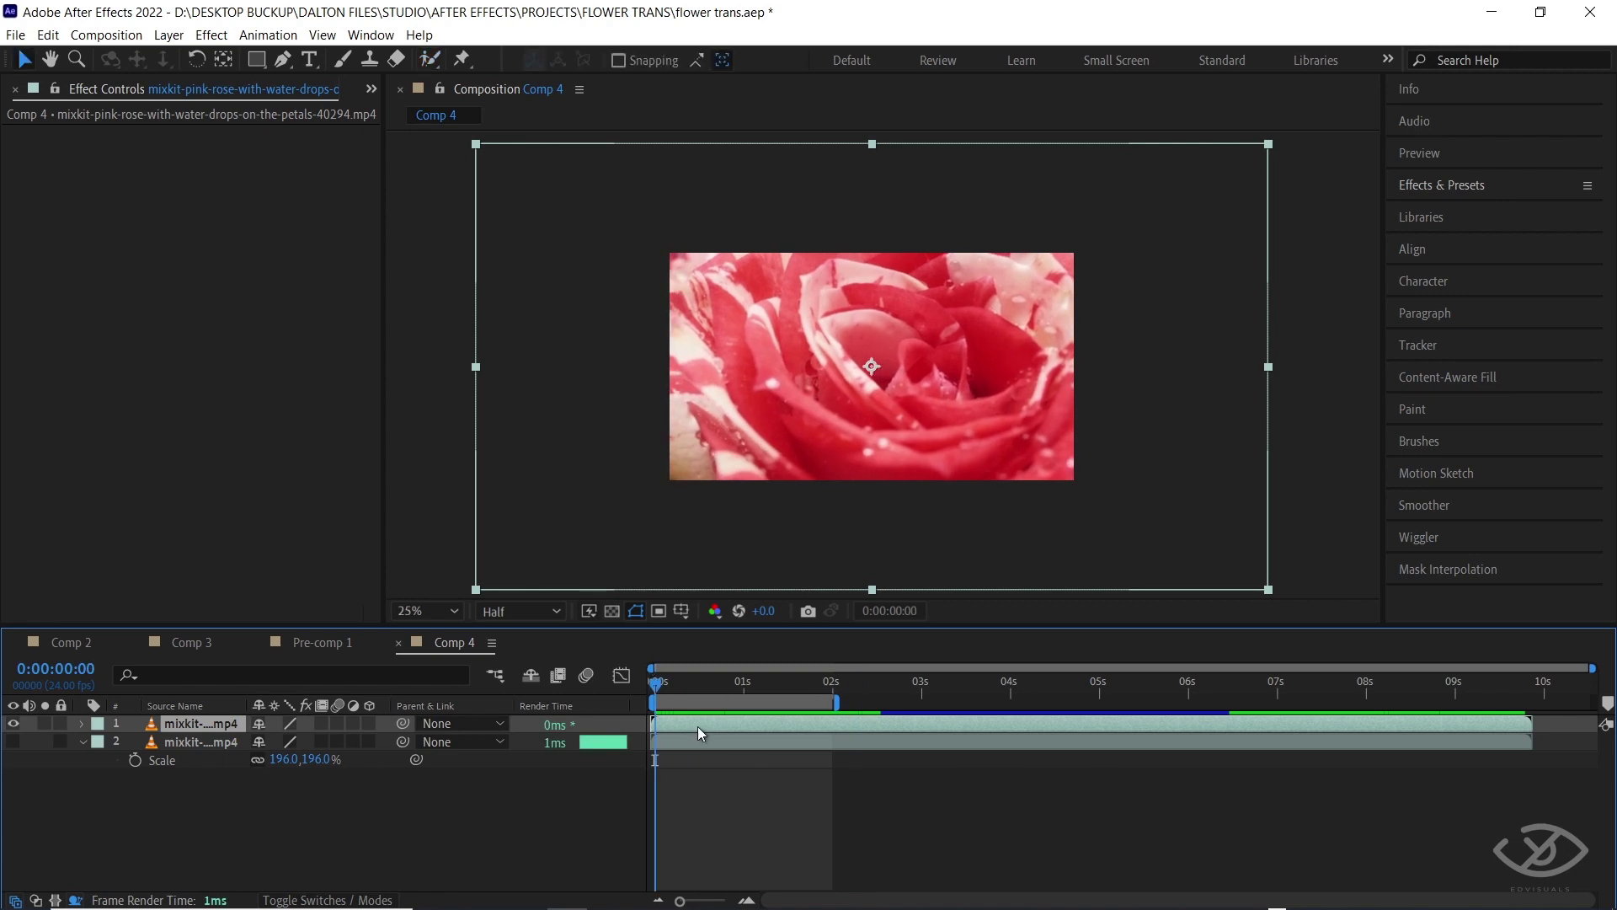
pyautogui.doubleClick(698, 726)
pyautogui.moveTo(671, 91); pyautogui.dragTo(763, 157)
pyautogui.moveTo(1329, 187); pyautogui.dragTo(1352, 187)
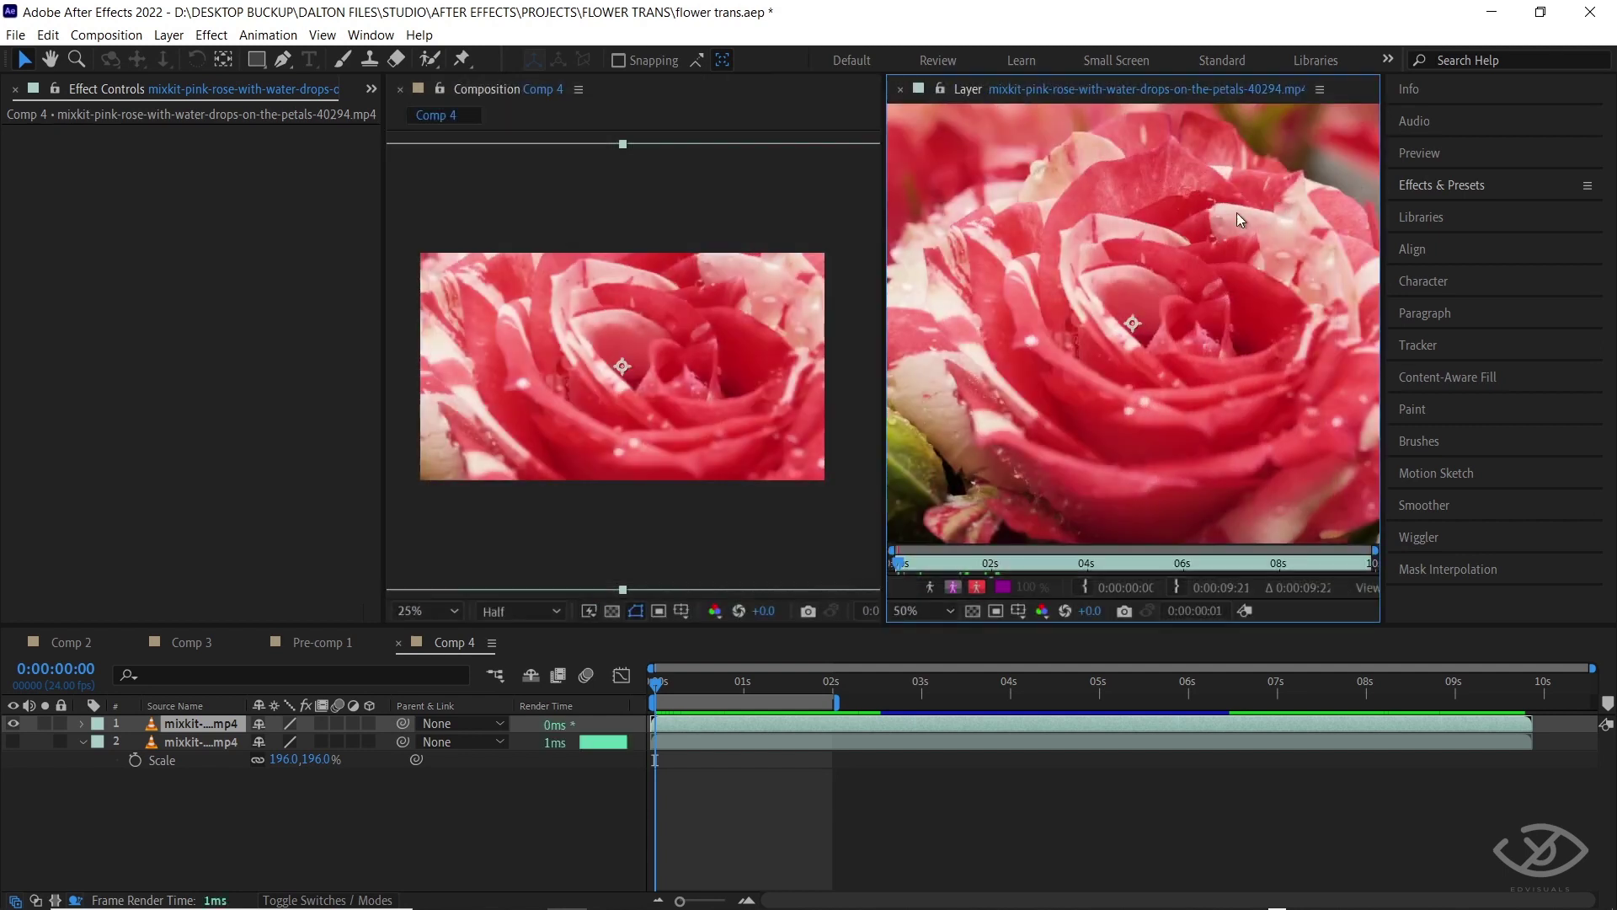
pyautogui.click(657, 680)
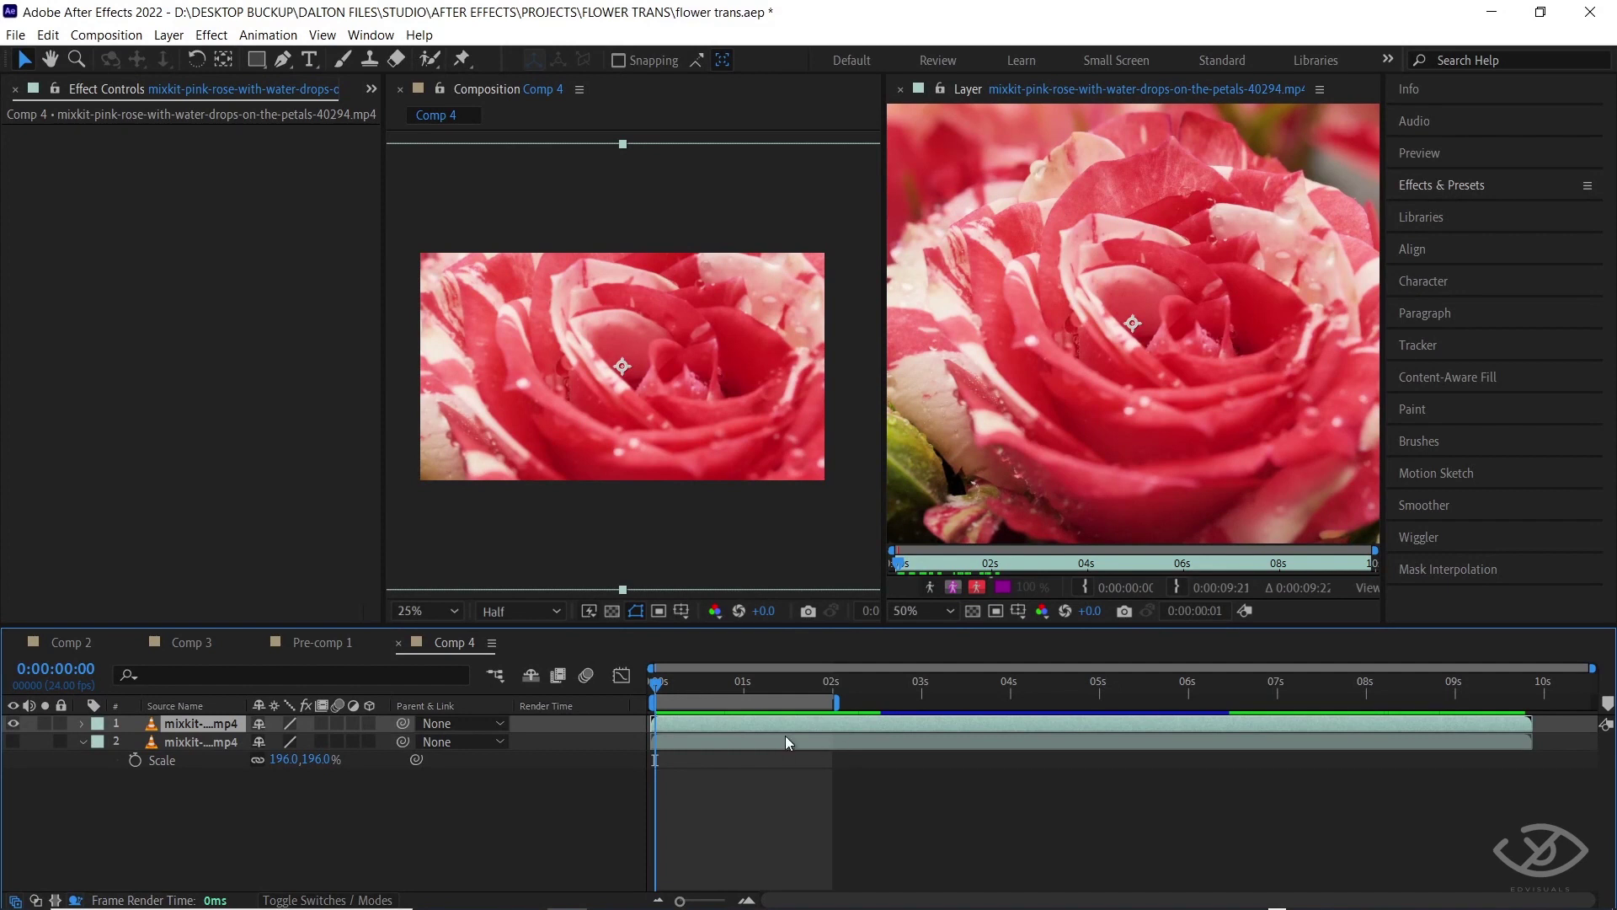
# Step: Select the rose's outer left petal with Roto Brush foreground strokes on the first frame
pyautogui.click(430, 58)
pyautogui.moveTo(1035, 301); pyautogui.dragTo(1037, 301)
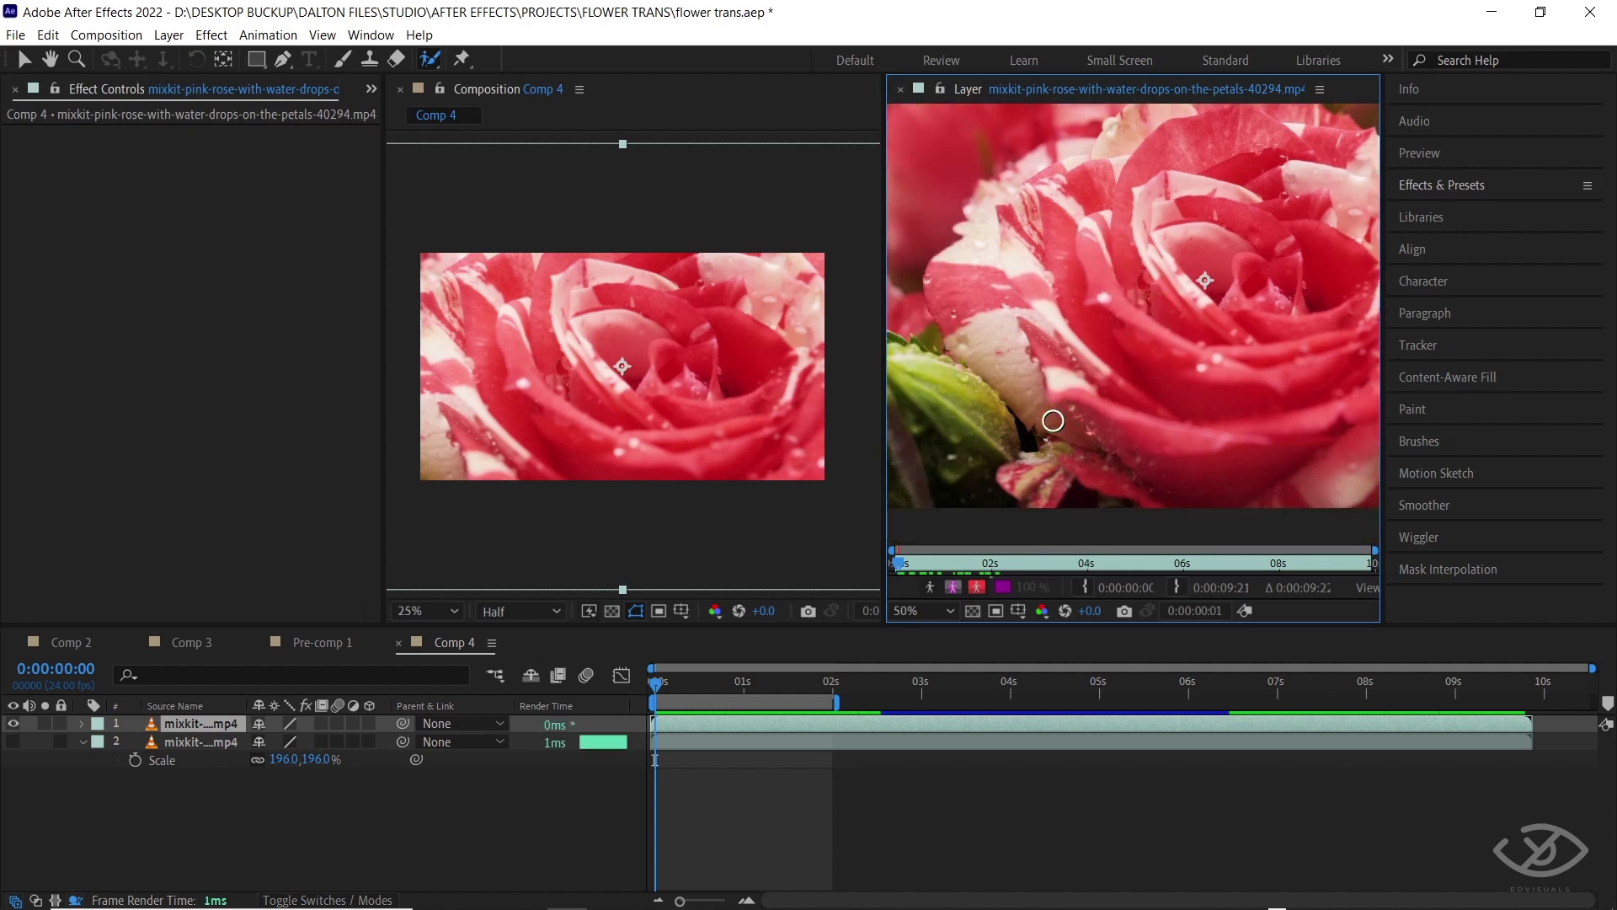
pyautogui.moveTo(1048, 417)
pyautogui.mouseDown()
pyautogui.moveTo(1006, 364)
pyautogui.moveTo(986, 246)
pyautogui.moveTo(1024, 160)
pyautogui.moveTo(1091, 134)
pyautogui.mouseUp()
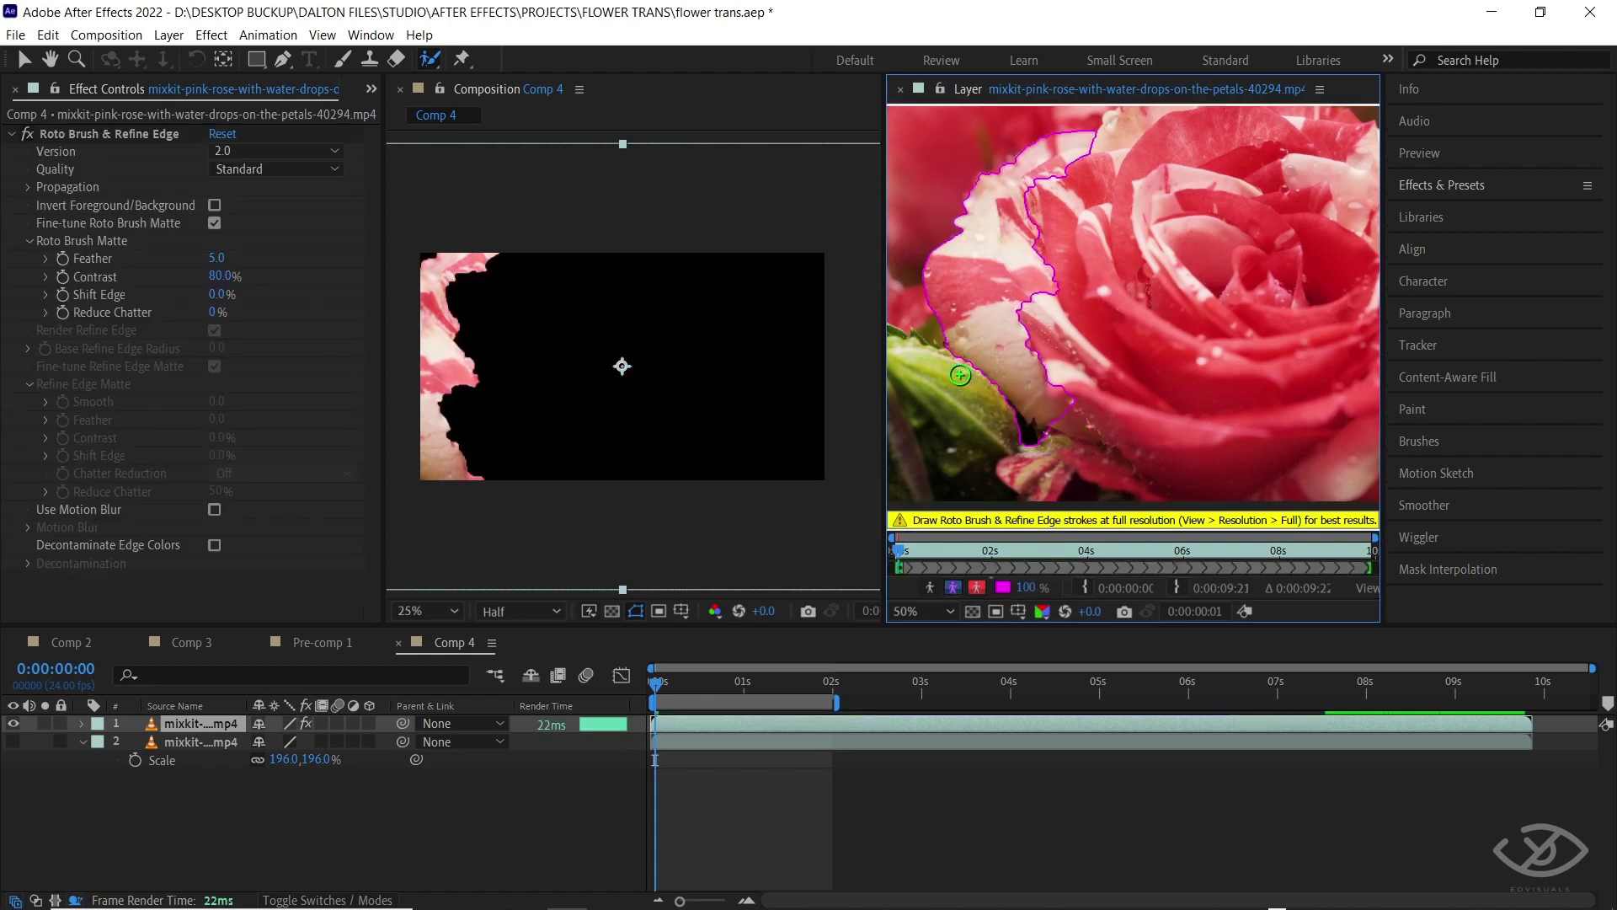
pyautogui.moveTo(990, 415); pyautogui.dragTo(1061, 457)
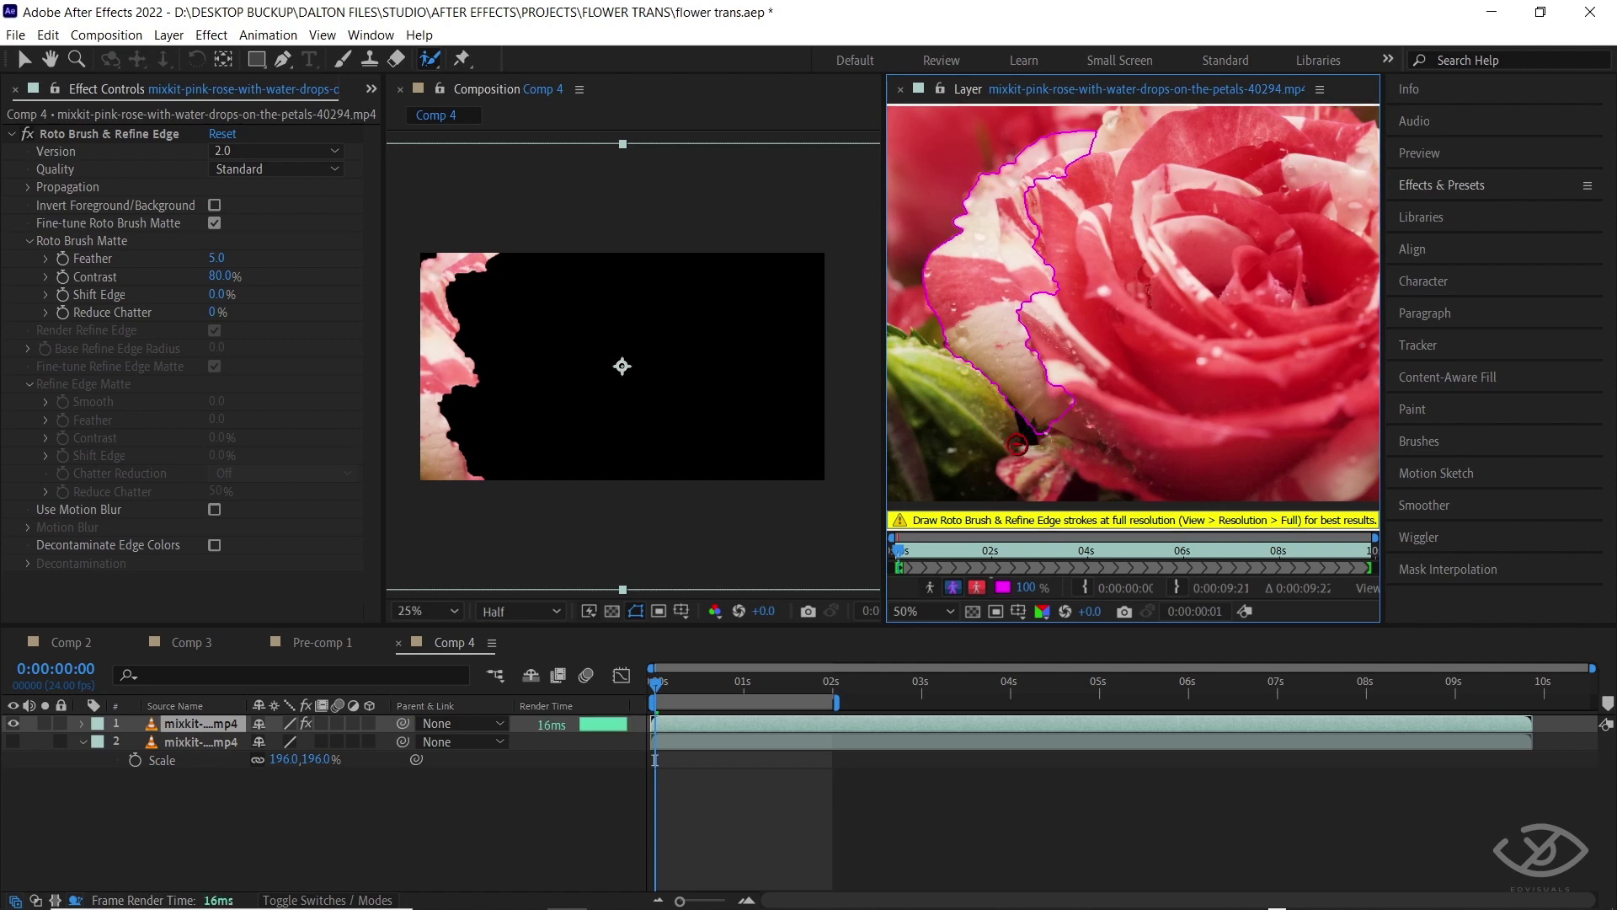
# Step: Refine the Roto Brush selection around the lower tip and inner edge of the outer left petal
pyautogui.scroll(1, 1081, 426)
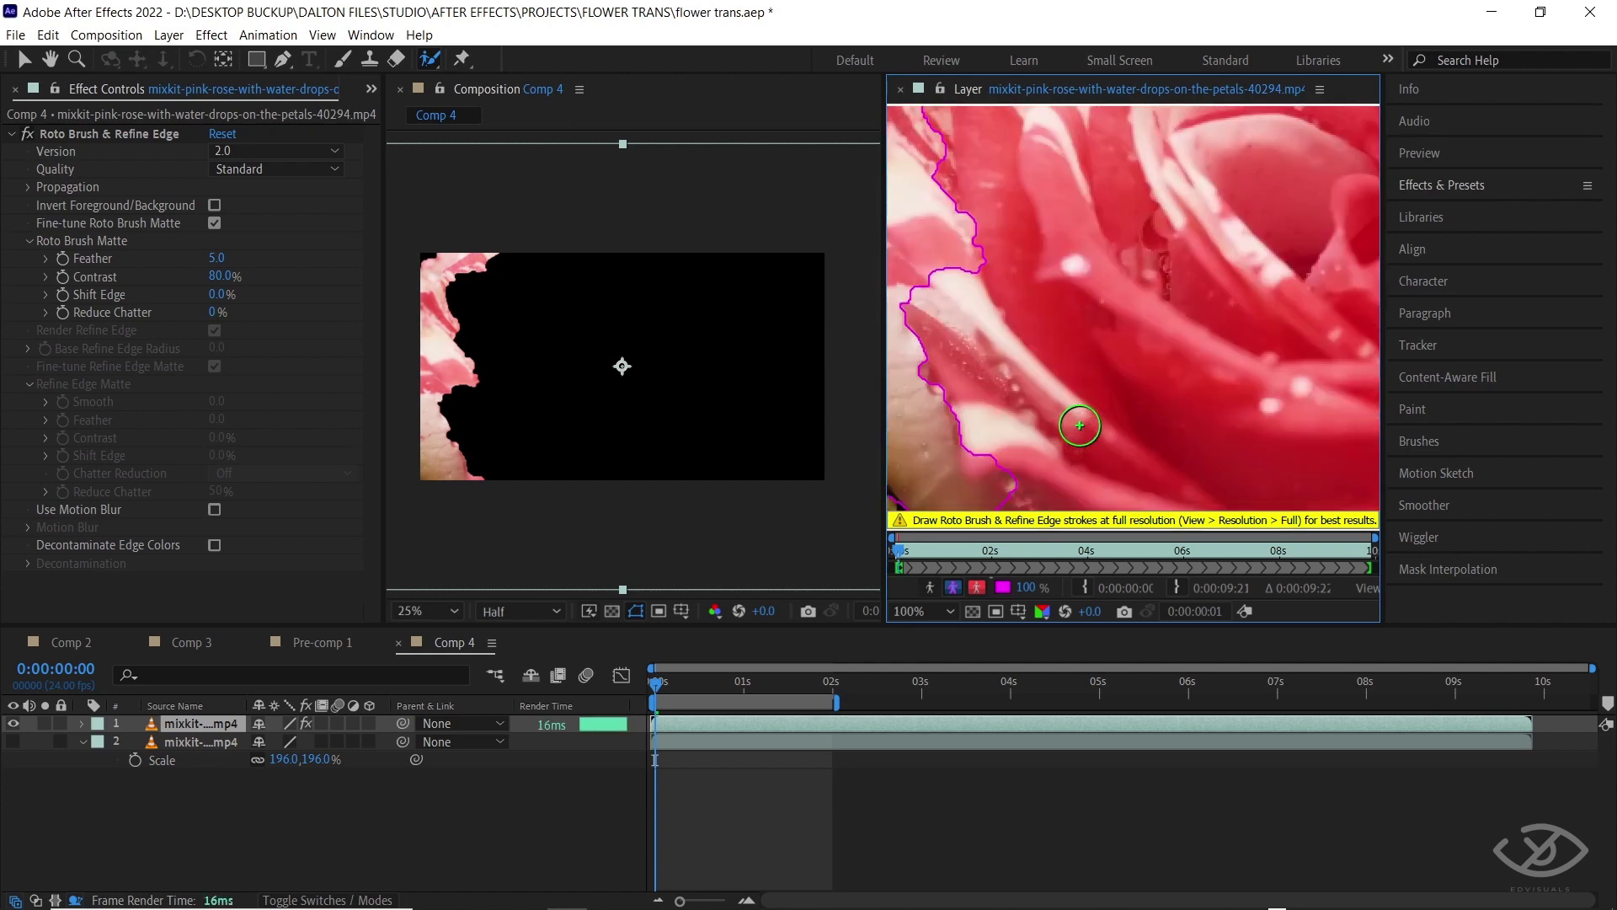
pyautogui.scroll(-2, 1075, 430)
pyautogui.scroll(2, 1092, 411)
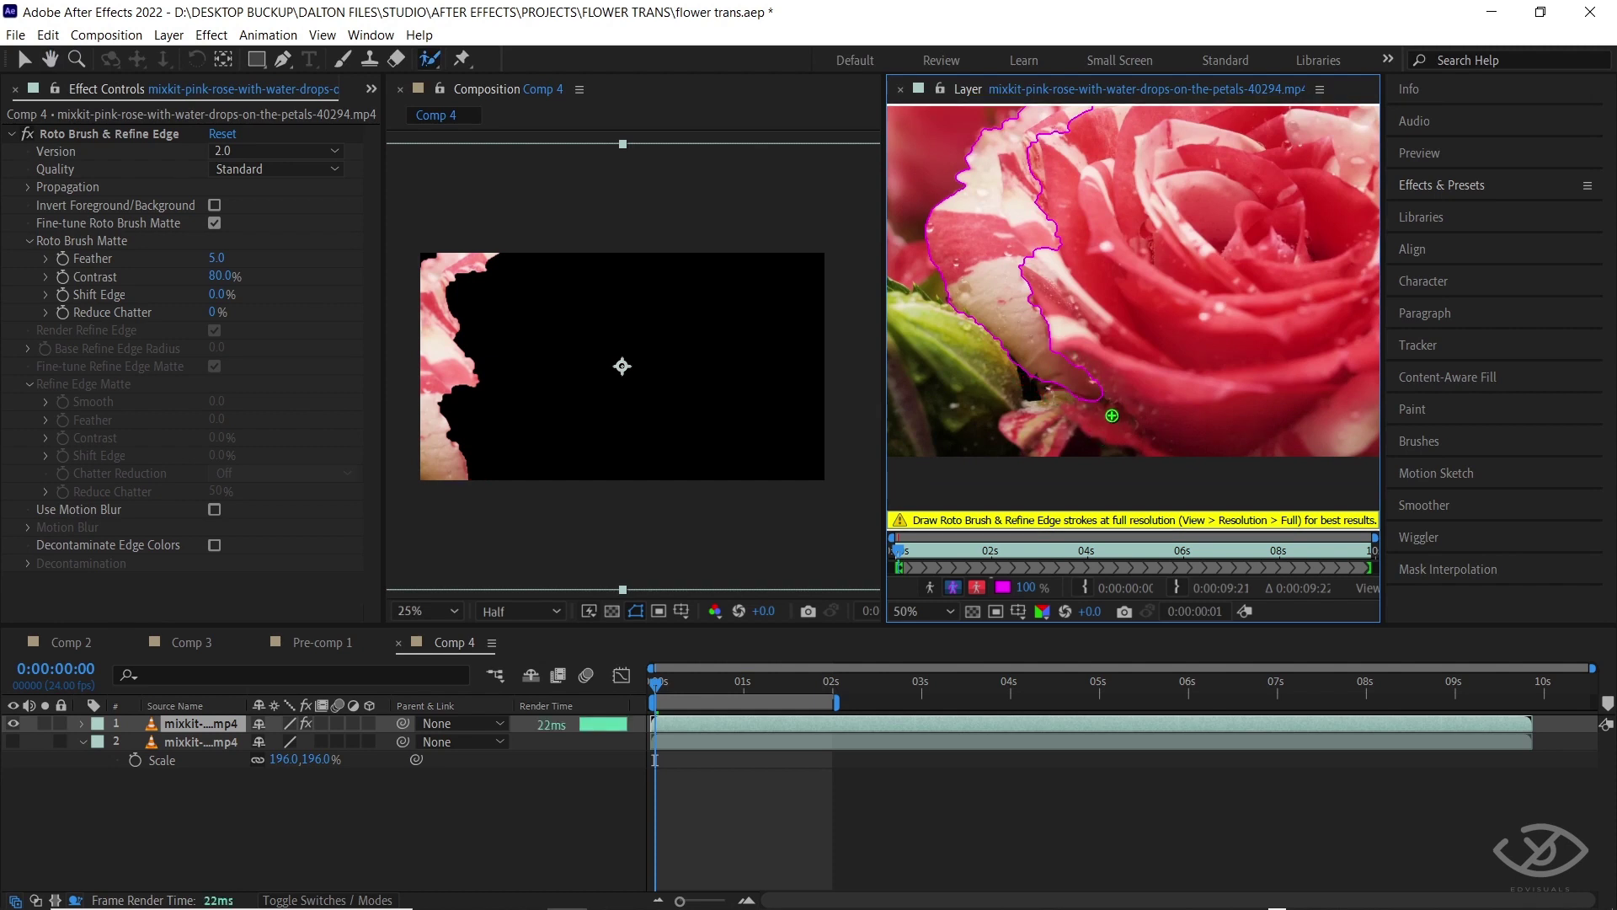
pyautogui.scroll(2, 1112, 415)
pyautogui.moveTo(1033, 381)
pyautogui.mouseDown()
pyautogui.moveTo(1086, 394)
pyautogui.moveTo(1085, 377)
pyautogui.mouseUp()
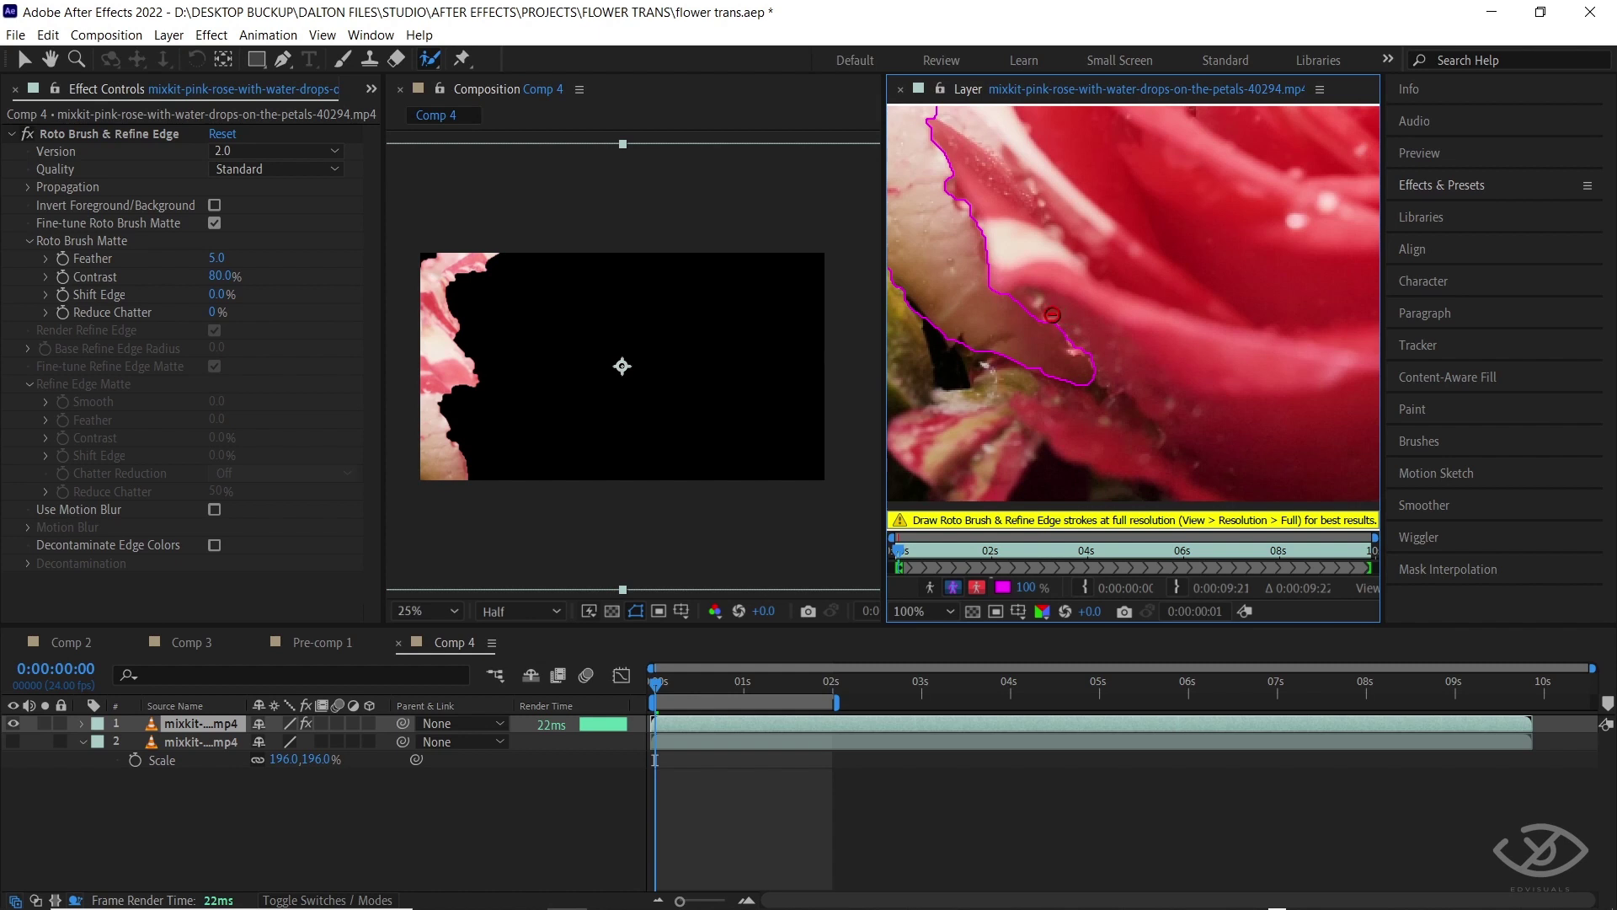
pyautogui.scroll(-2, 1120, 354)
pyautogui.moveTo(1063, 320); pyautogui.dragTo(1083, 342)
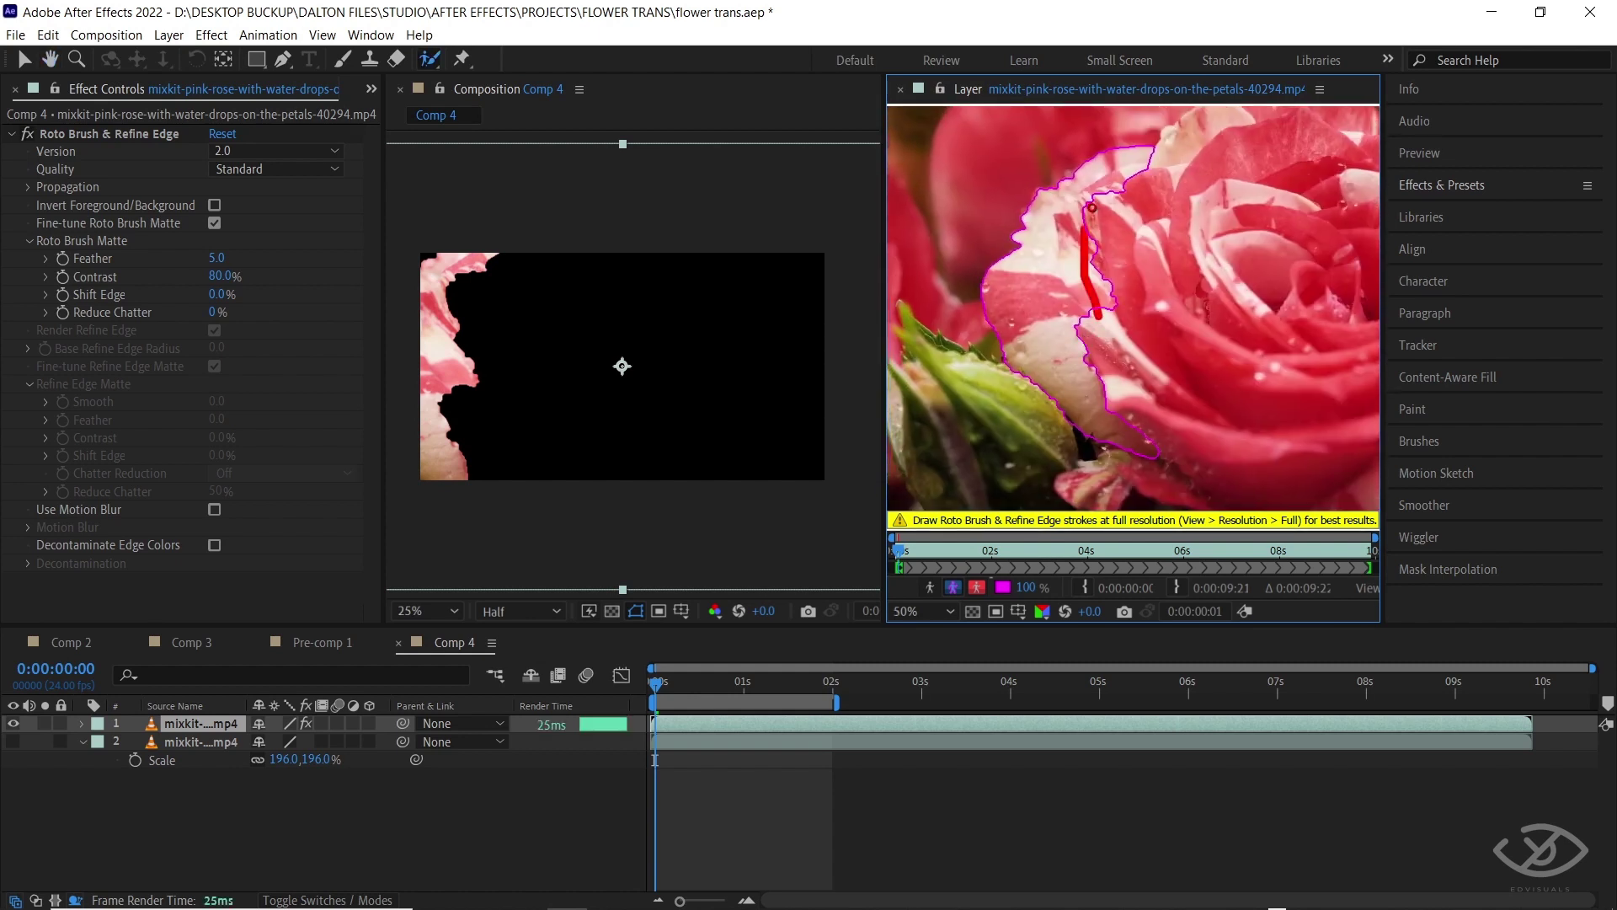
# Step: Subtract the neighbouring inner petals from the Roto Brush selection and clean its boundary up to the outer petal's upper tip
pyautogui.scroll(2, 1087, 255)
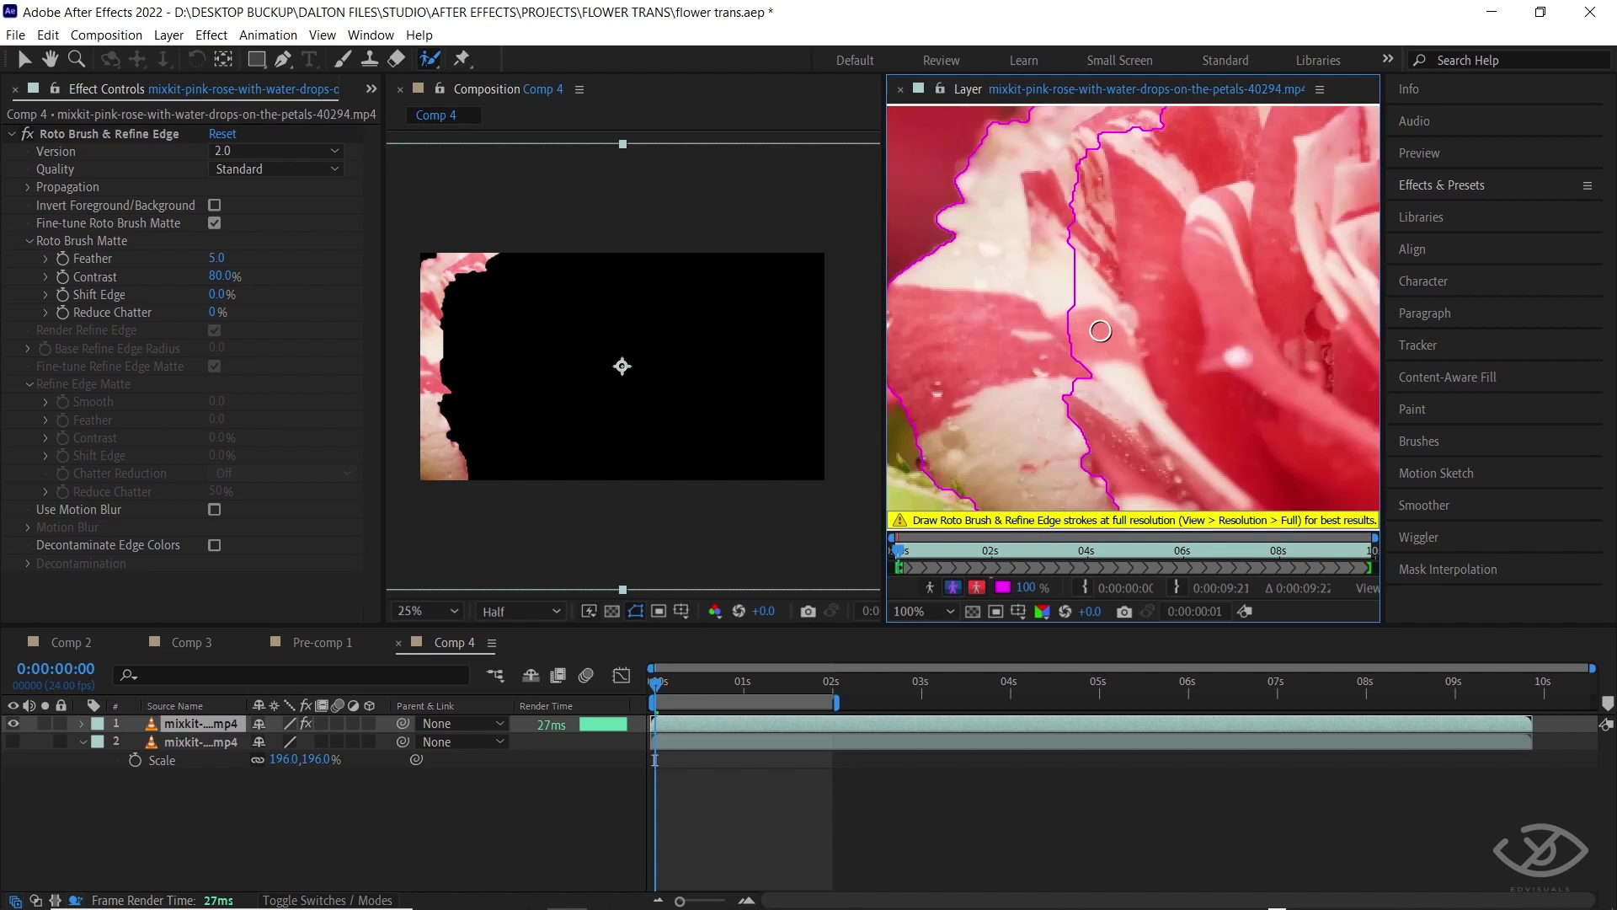
pyautogui.moveTo(1077, 390)
pyautogui.mouseDown()
pyautogui.moveTo(1081, 245)
pyautogui.moveTo(1103, 369)
pyautogui.moveTo(1105, 268)
pyautogui.mouseUp()
pyautogui.moveTo(1200, 186)
pyautogui.mouseDown()
pyautogui.moveTo(1072, 262)
pyautogui.moveTo(1147, 194)
pyautogui.moveTo(1039, 293)
pyautogui.mouseUp()
pyautogui.moveTo(1085, 236); pyautogui.dragTo(1020, 312)
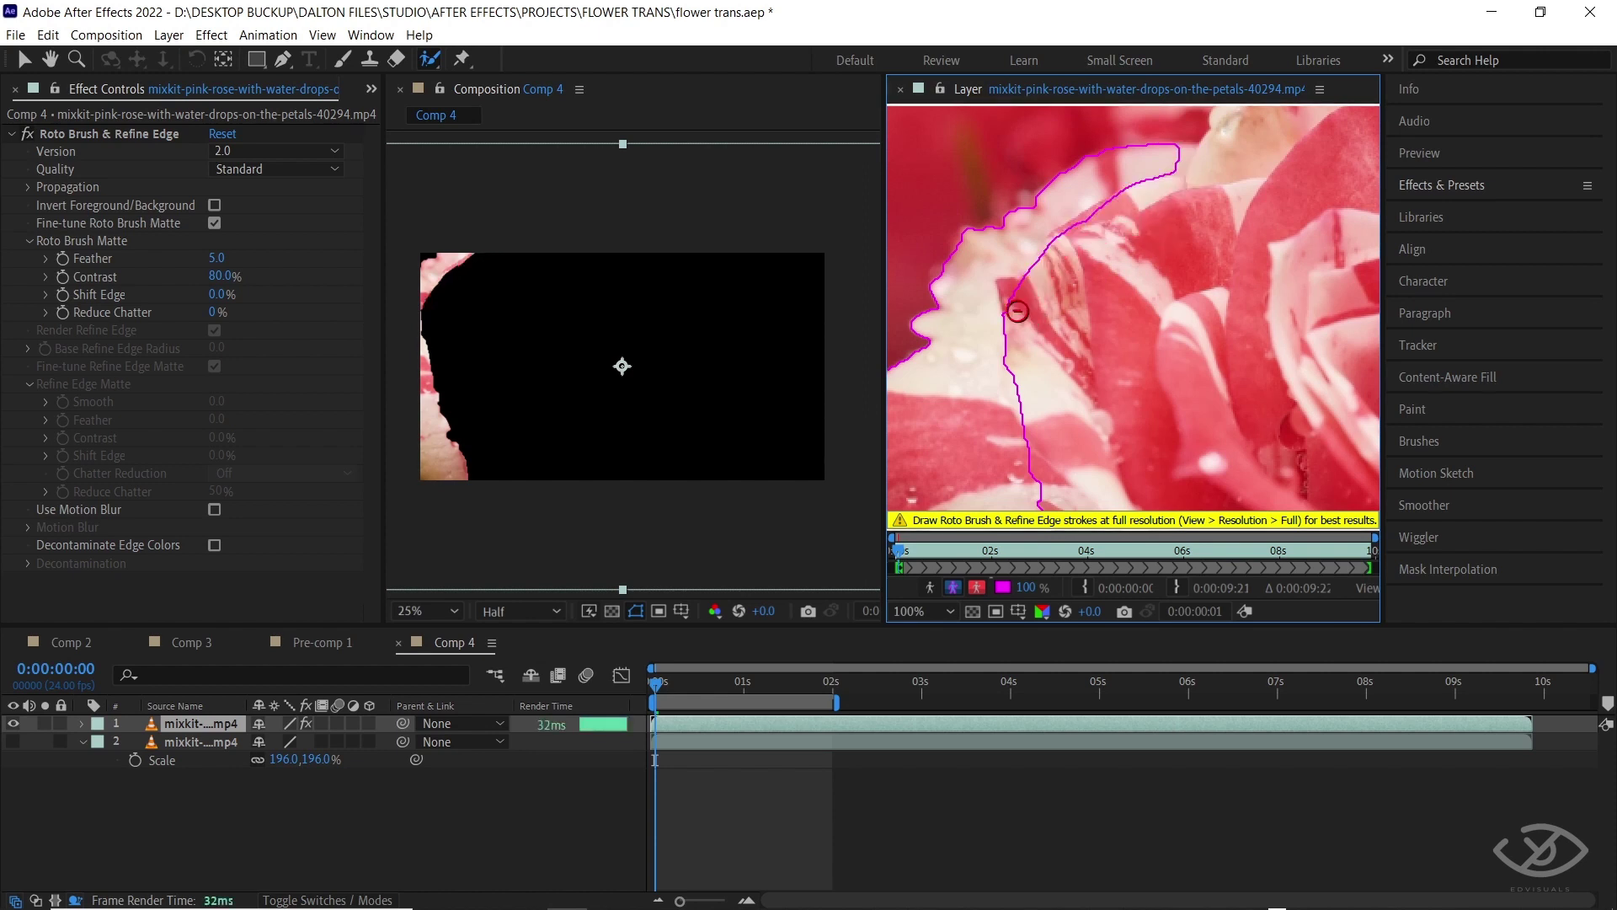
pyautogui.moveTo(1171, 162); pyautogui.dragTo(1191, 154)
pyautogui.moveTo(1037, 291)
pyautogui.mouseDown()
pyautogui.moveTo(1006, 280)
pyautogui.moveTo(1153, 196)
pyautogui.mouseUp()
pyautogui.moveTo(1127, 417)
pyautogui.mouseDown()
pyautogui.moveTo(1054, 252)
pyautogui.moveTo(1132, 130)
pyautogui.mouseUp()
pyautogui.moveTo(1013, 394); pyautogui.dragTo(1055, 402)
pyautogui.moveTo(1064, 321); pyautogui.dragTo(1036, 404)
pyautogui.moveTo(1002, 303); pyautogui.dragTo(1058, 394)
pyautogui.moveTo(1106, 173)
pyautogui.mouseDown()
pyautogui.moveTo(1044, 289)
pyautogui.moveTo(1060, 244)
pyautogui.moveTo(1077, 241)
pyautogui.moveTo(1130, 314)
pyautogui.moveTo(1054, 281)
pyautogui.mouseUp()
pyautogui.scroll(-1, 1082, 253)
pyautogui.scroll(1, 1130, 314)
pyautogui.scroll(-1, 1121, 299)
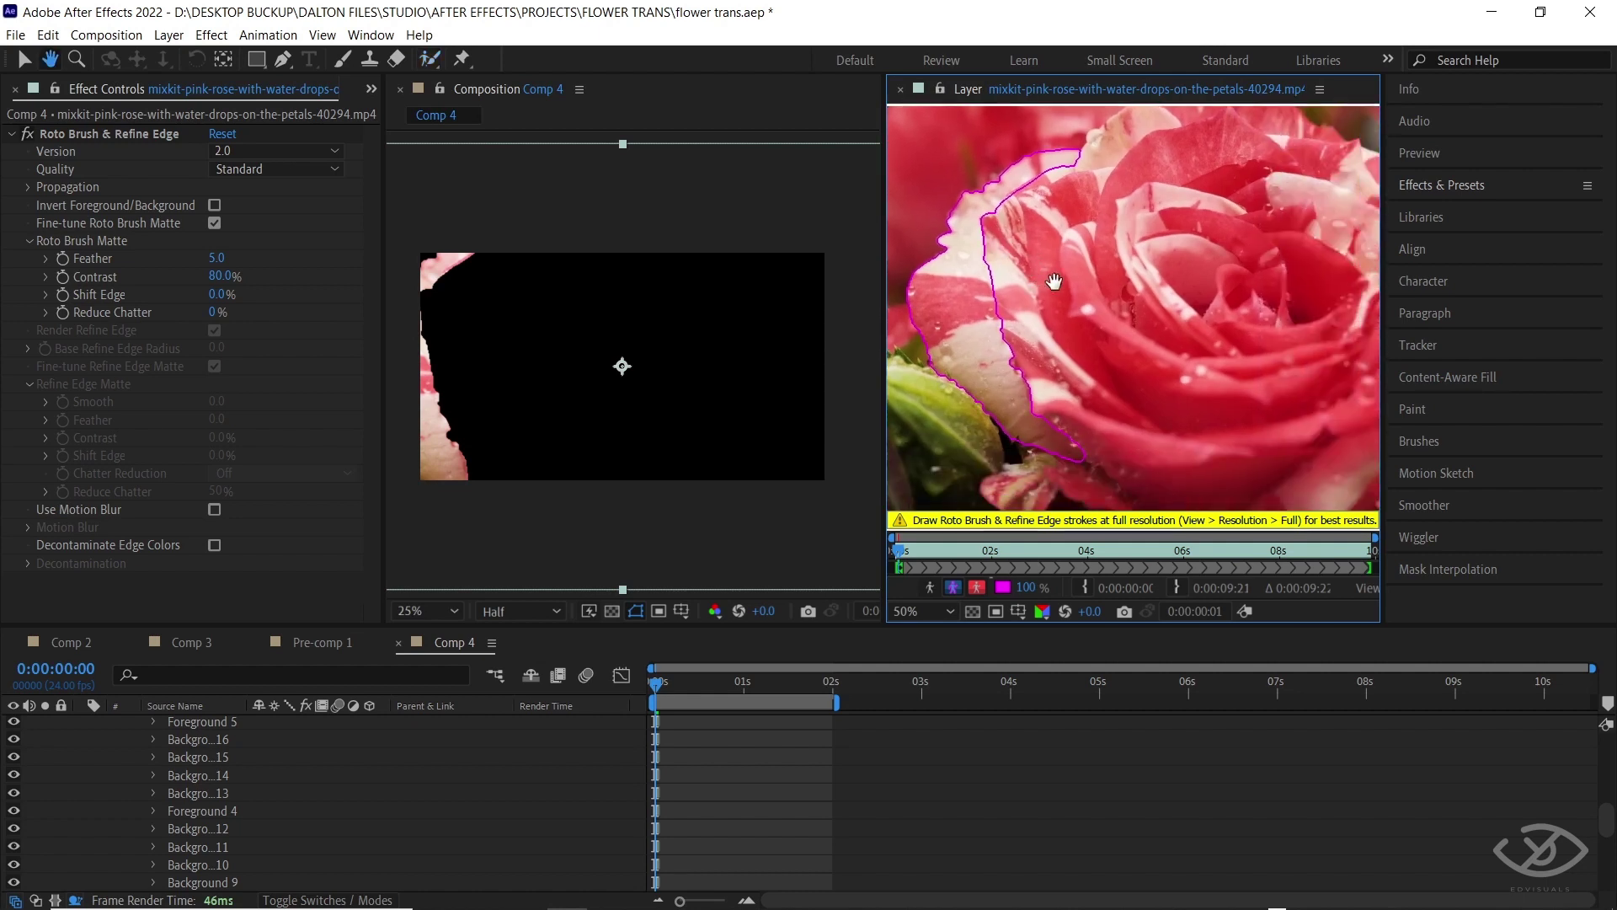
# Step: Set the Roto Brush Matte feather to 20
pyautogui.click(217, 259)
pyautogui.write('20')
pyautogui.press('Return')
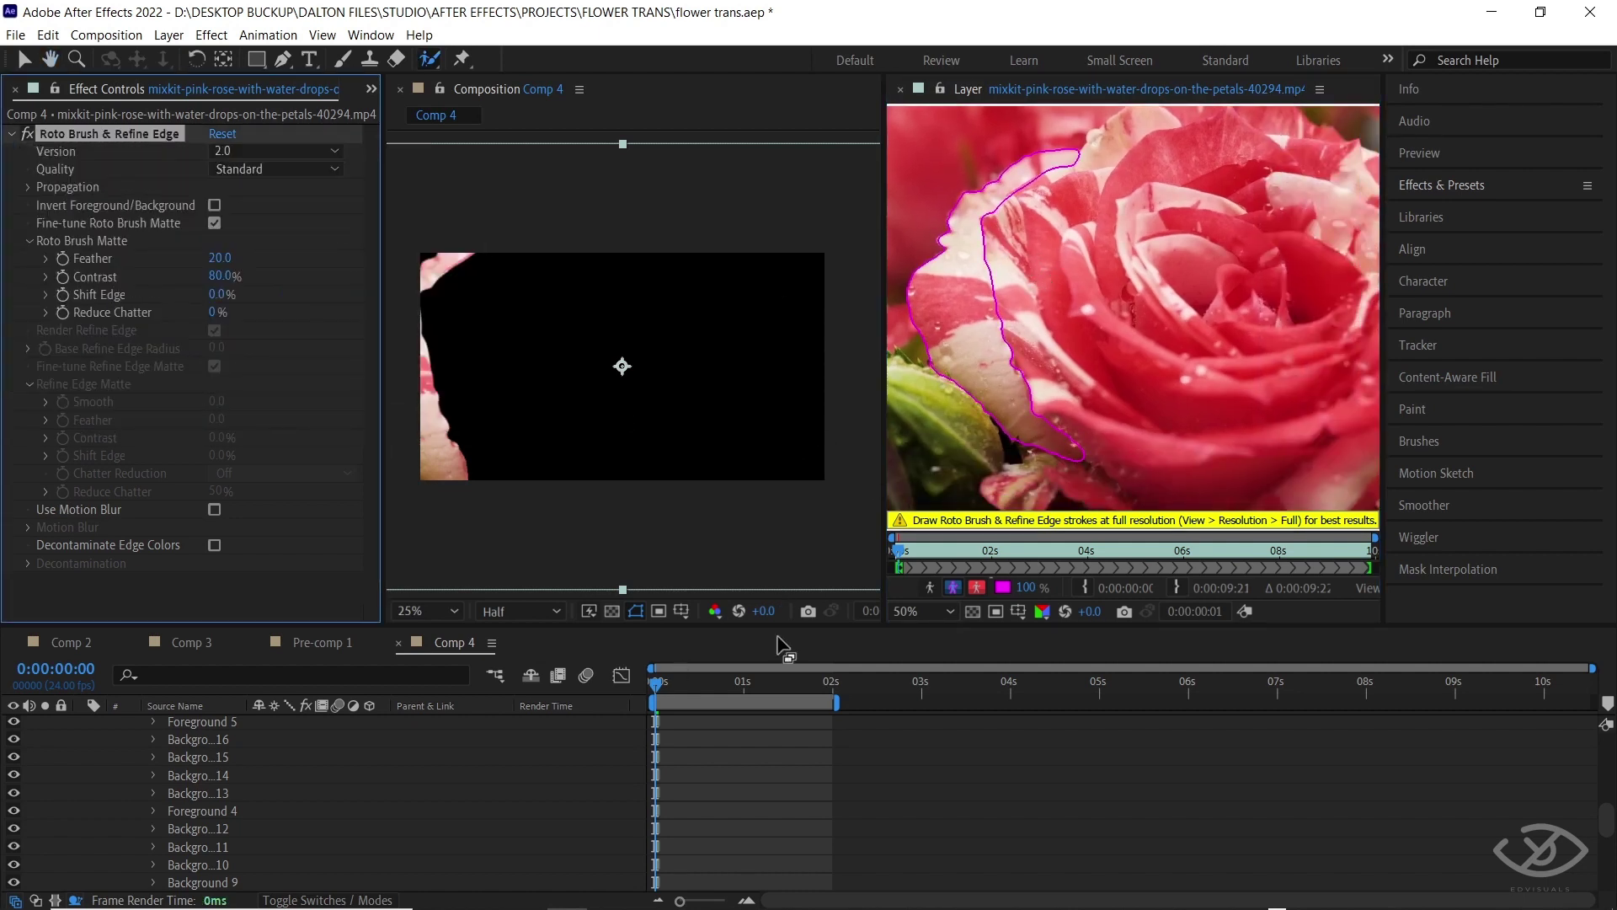
# Step: Preview the petal cutout over the work area and scrub through its frames to check the propagation
pyautogui.moveTo(587, 417); pyautogui.dragTo(640, 407)
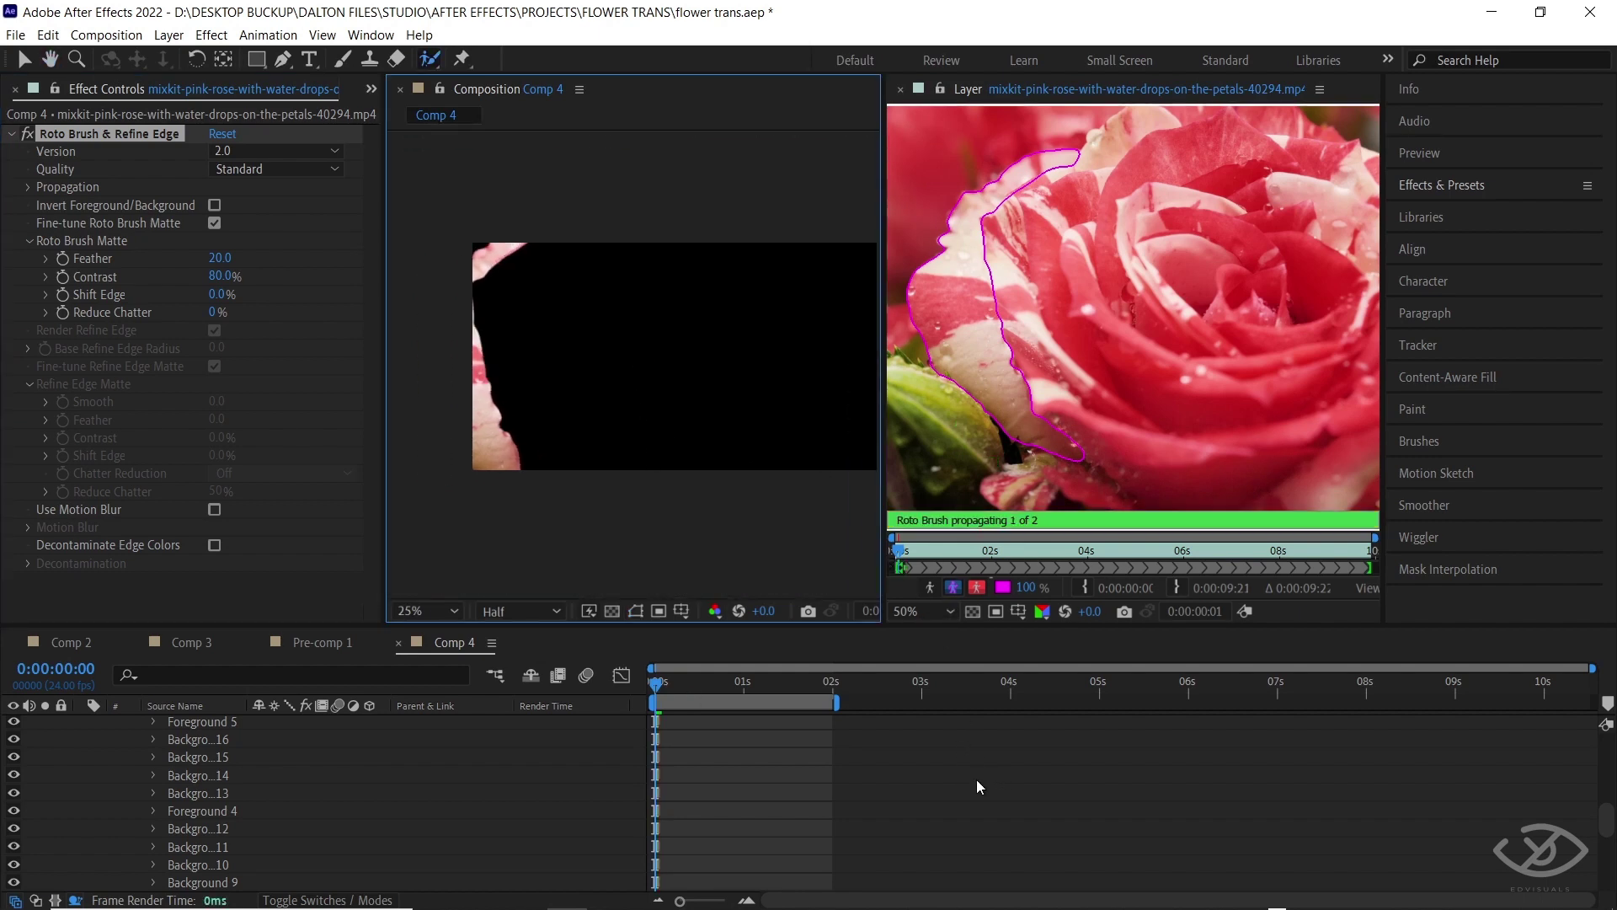
pyautogui.press('space')
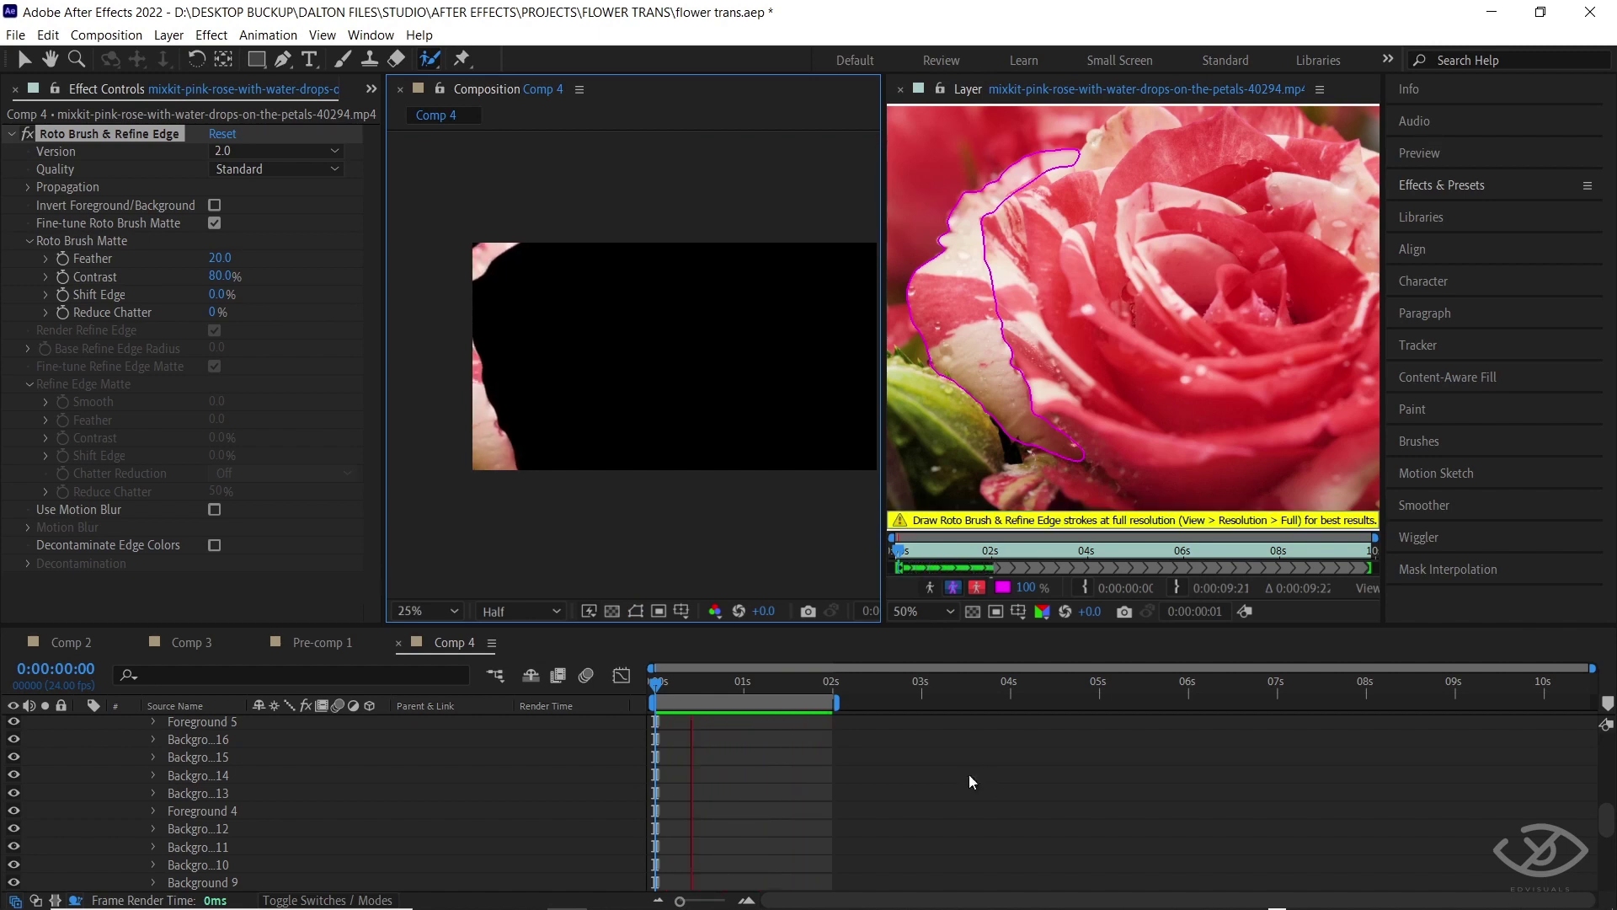
pyautogui.click(686, 684)
pyautogui.moveTo(685, 684); pyautogui.dragTo(764, 683)
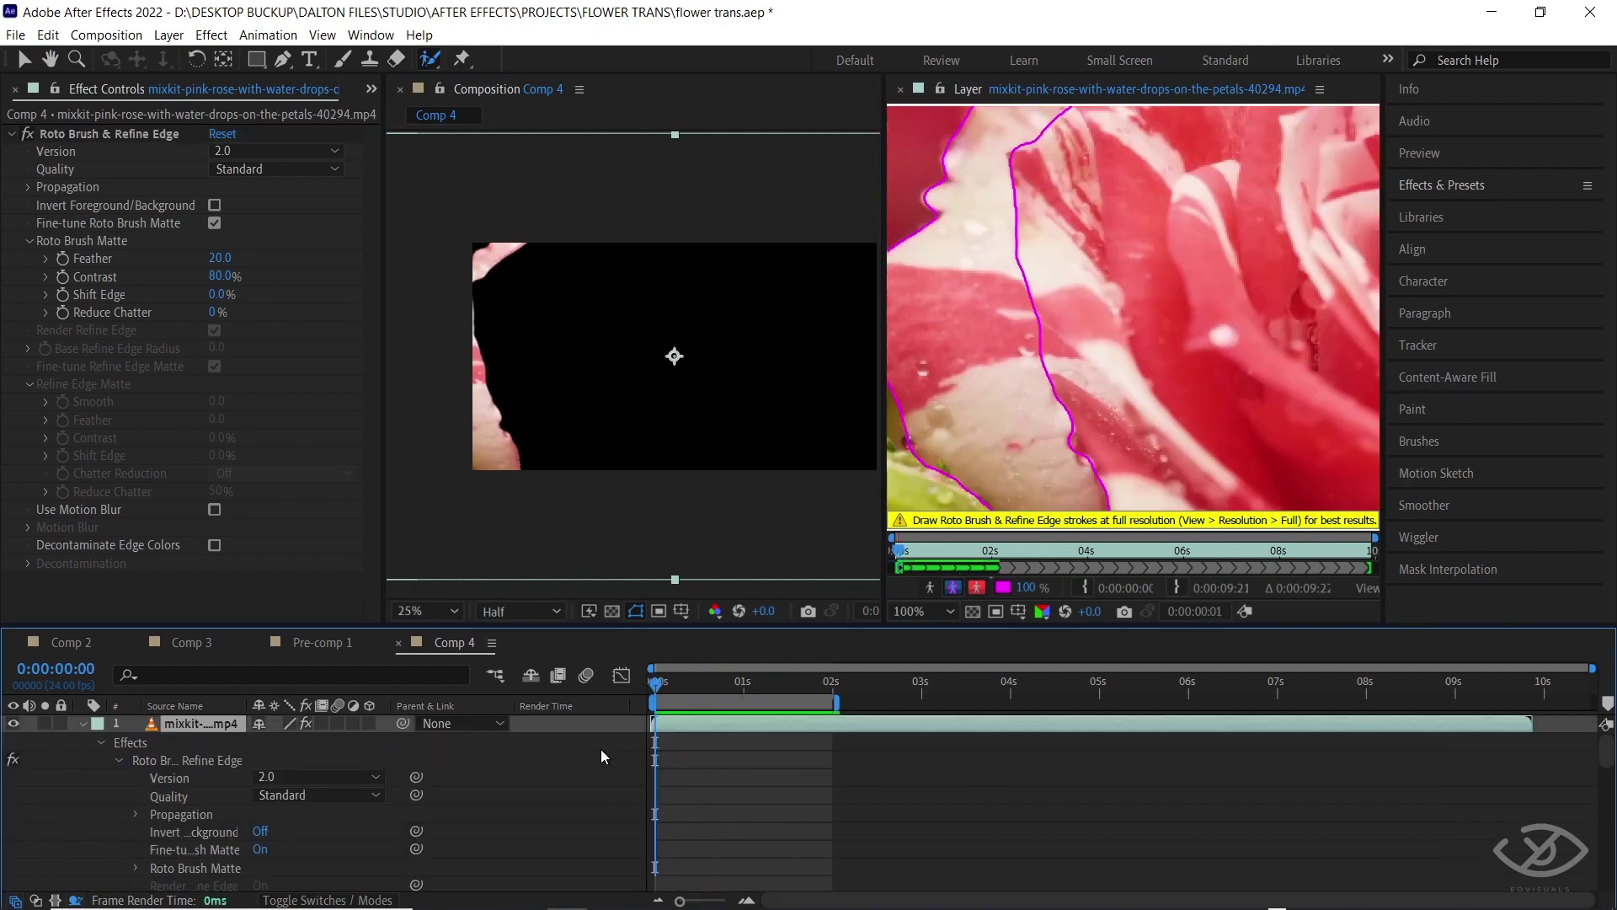
# Step: Duplicate the rotoscoped petal layer and delete the Roto Brush & Refine Edge effect from the top copy
pyautogui.press('s')
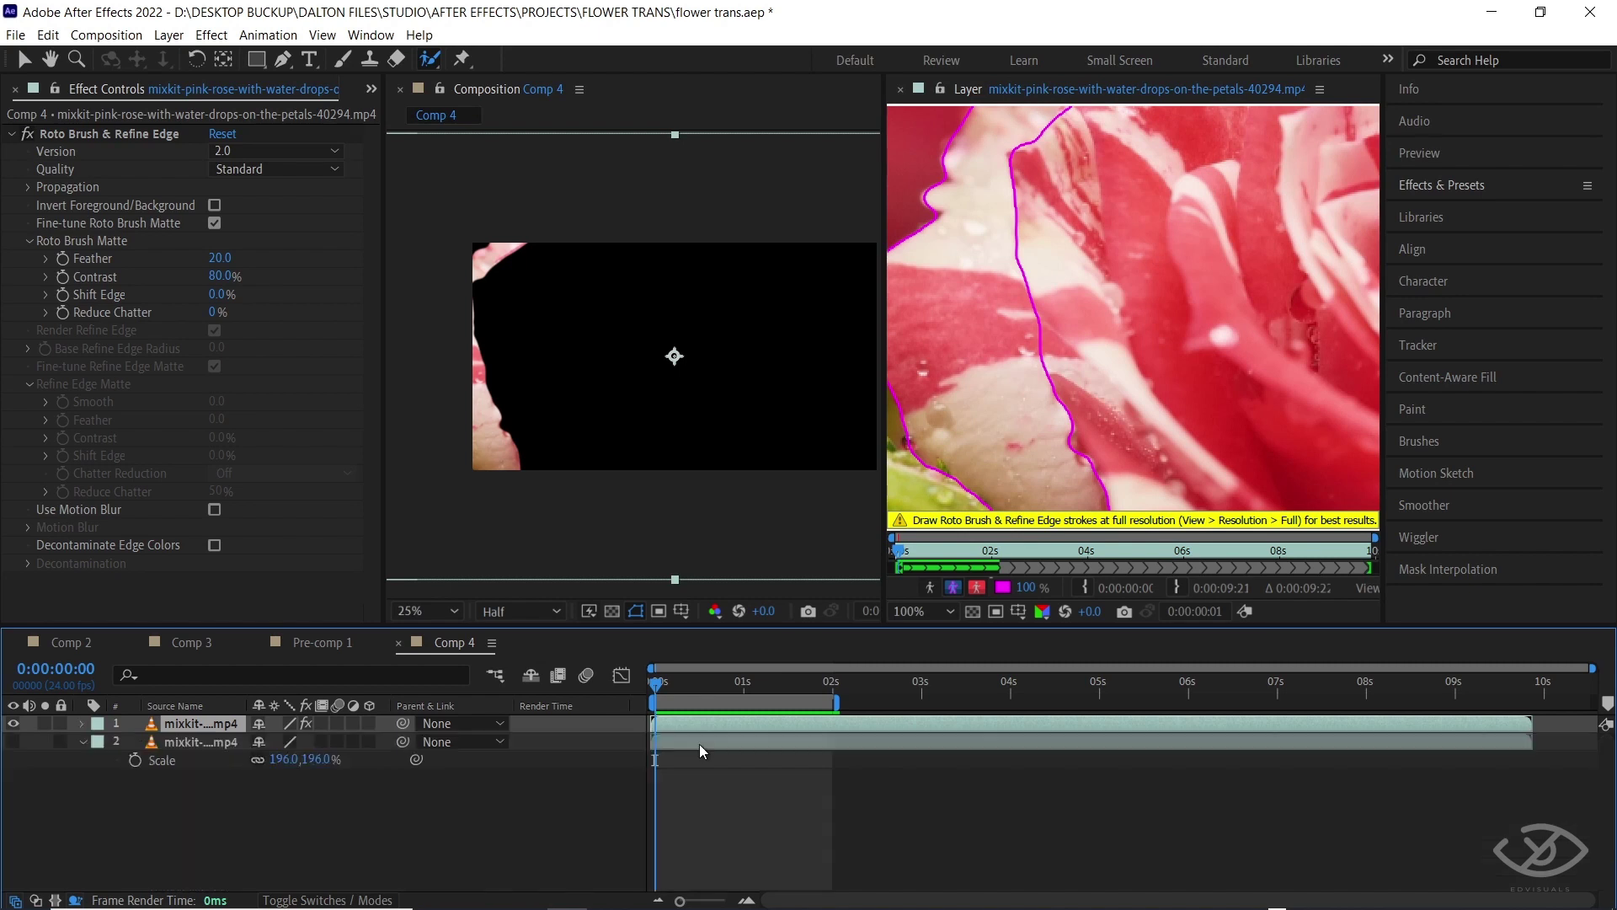
pyautogui.click(57, 36)
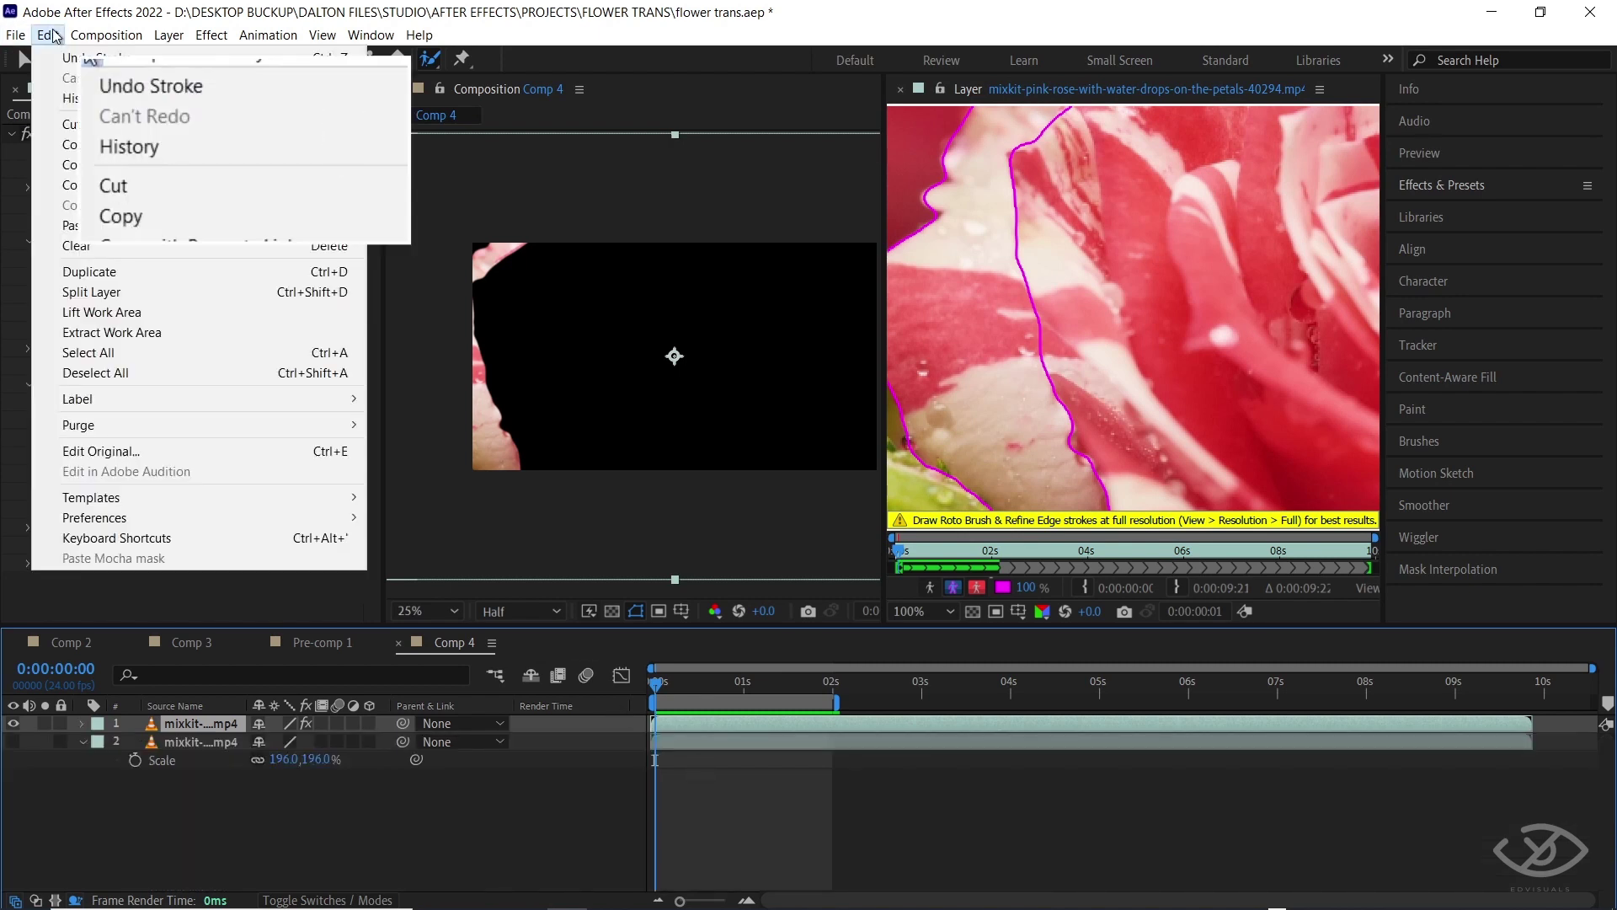
pyautogui.click(84, 247)
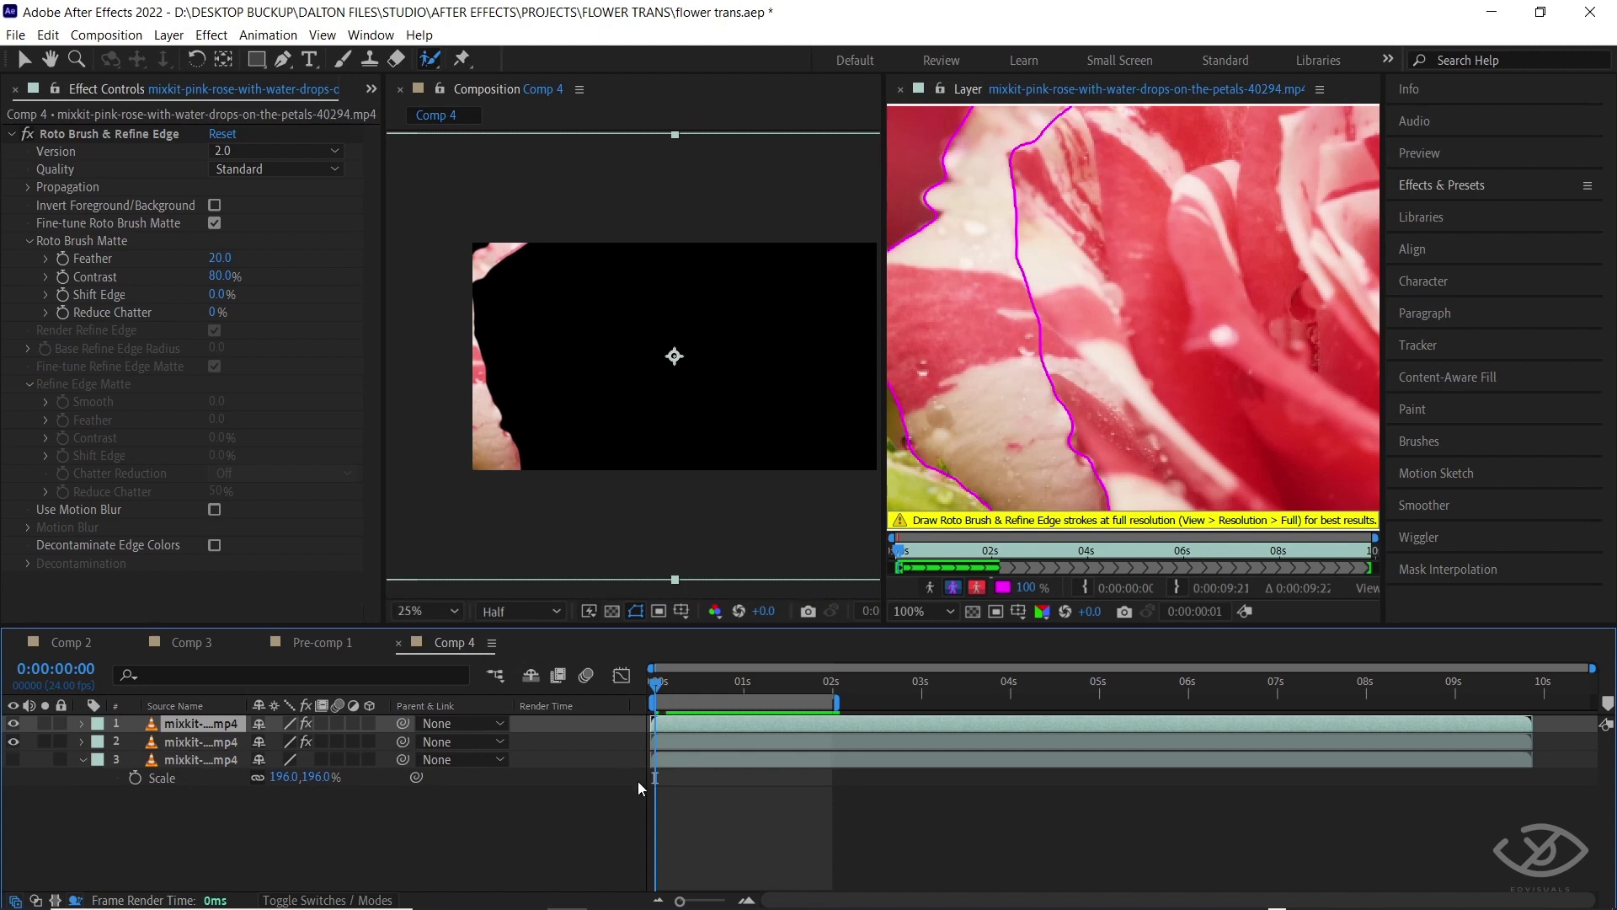
pyautogui.click(91, 133)
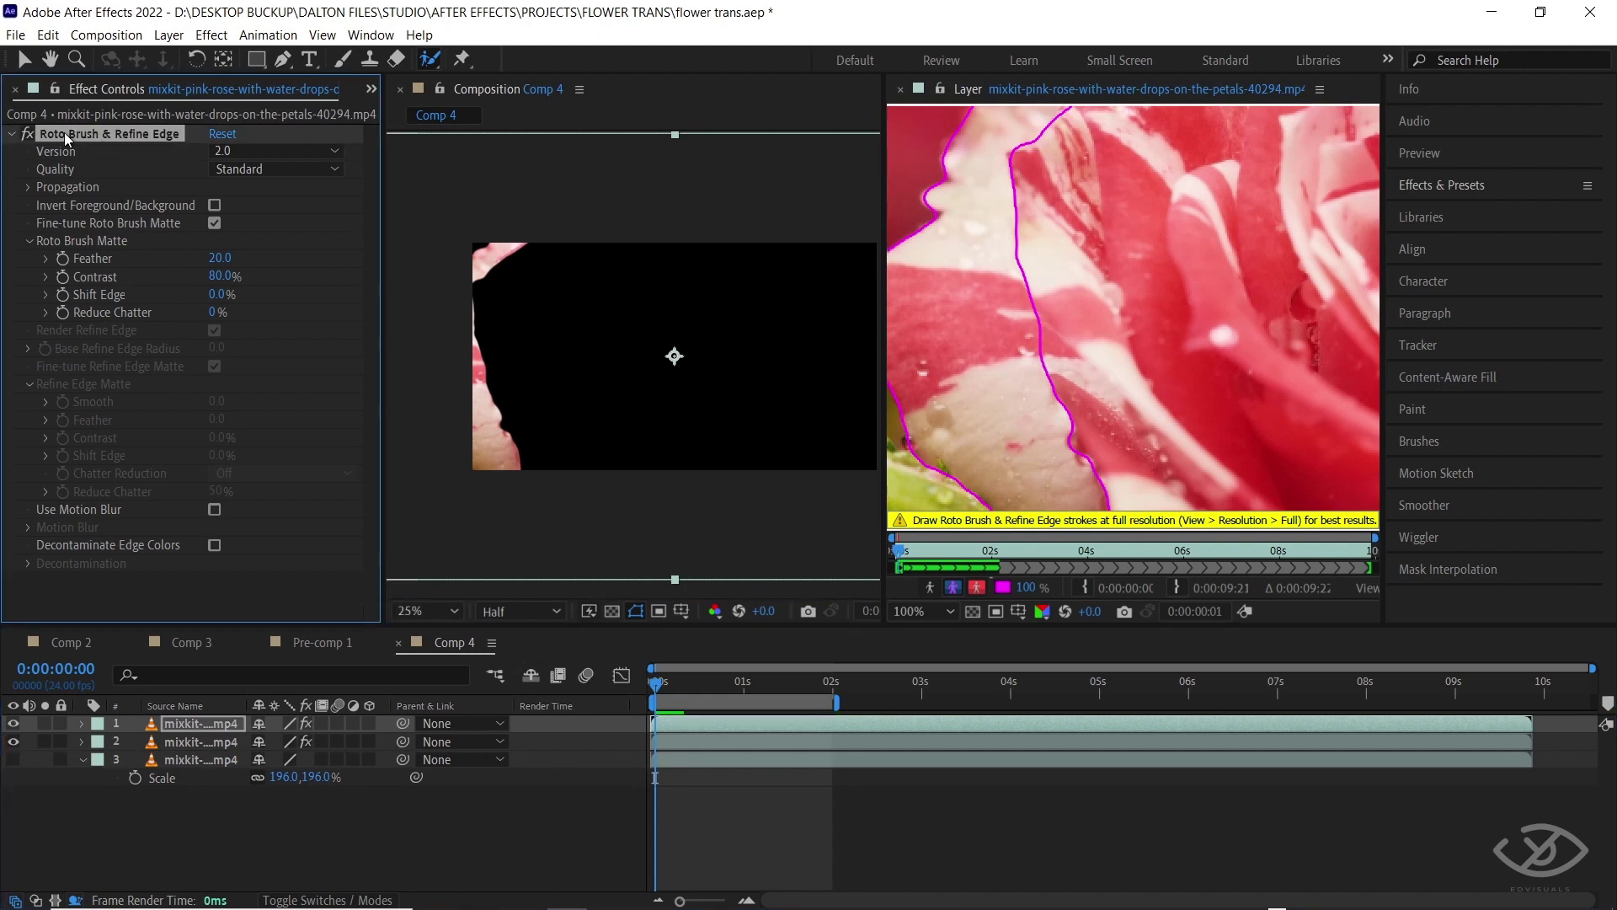
pyautogui.press('Delete')
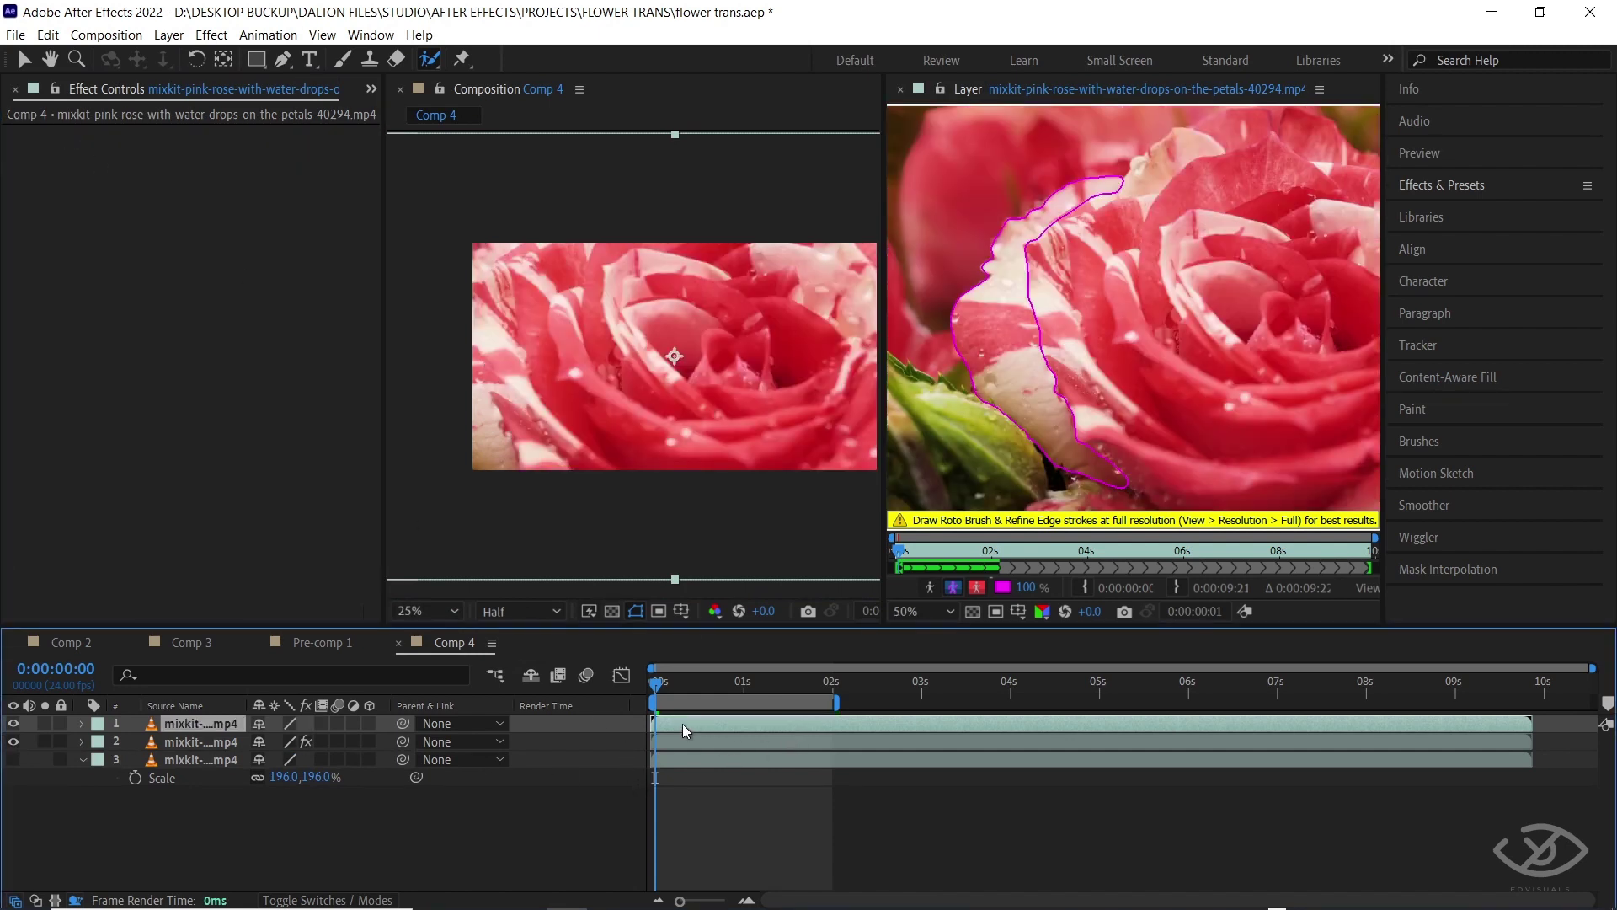
# Step: Open the new top copy in the Layer viewer, centre the flower and activate the Roto Brush tool
pyautogui.doubleClick(682, 724)
pyautogui.press('h')
pyautogui.moveTo(1058, 379); pyautogui.dragTo(1122, 385)
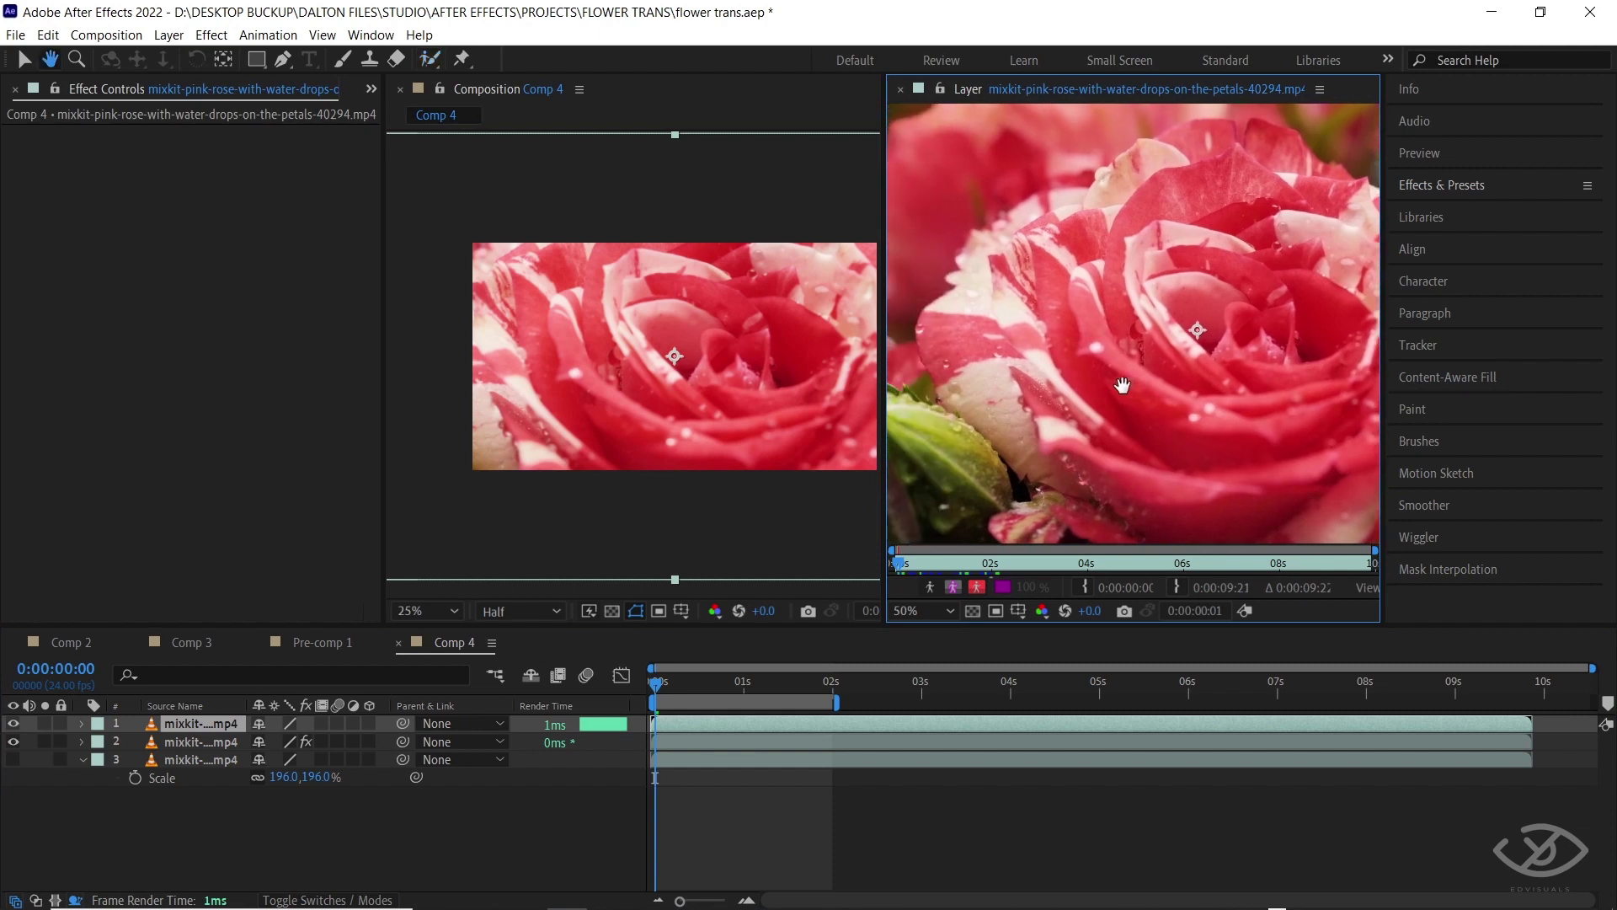
pyautogui.hotkey('alt', 'w')
# Step: Solo the rotoscoped petal layer together with the new top copy
pyautogui.click(45, 741)
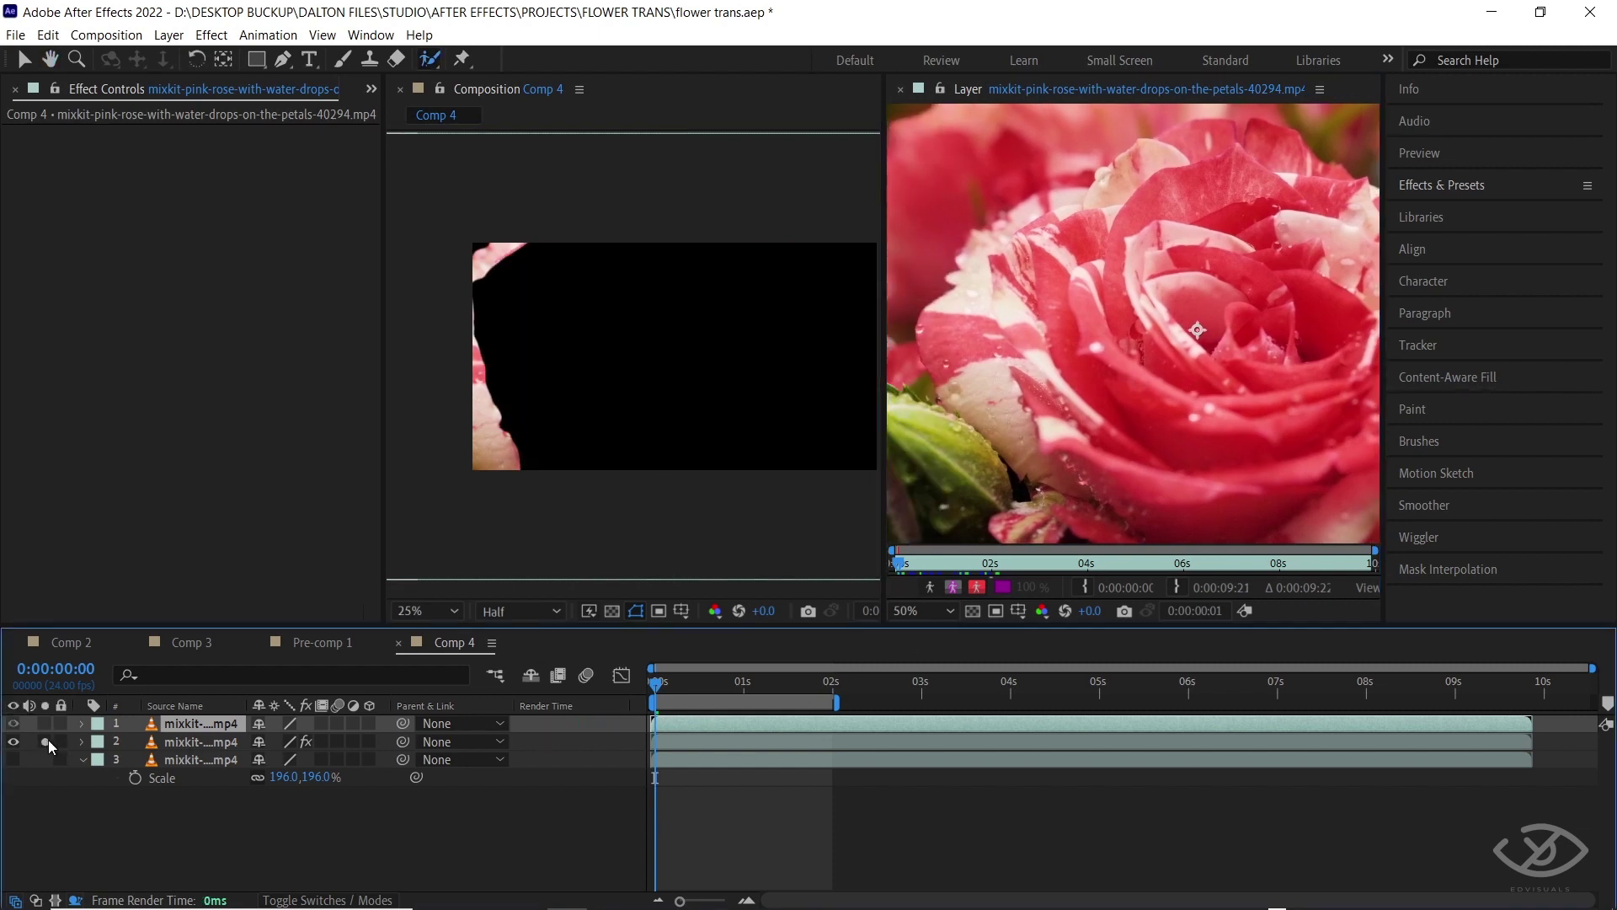
pyautogui.click(48, 739)
pyautogui.click(48, 739)
pyautogui.click(44, 723)
pyautogui.click(44, 723)
pyautogui.click(45, 723)
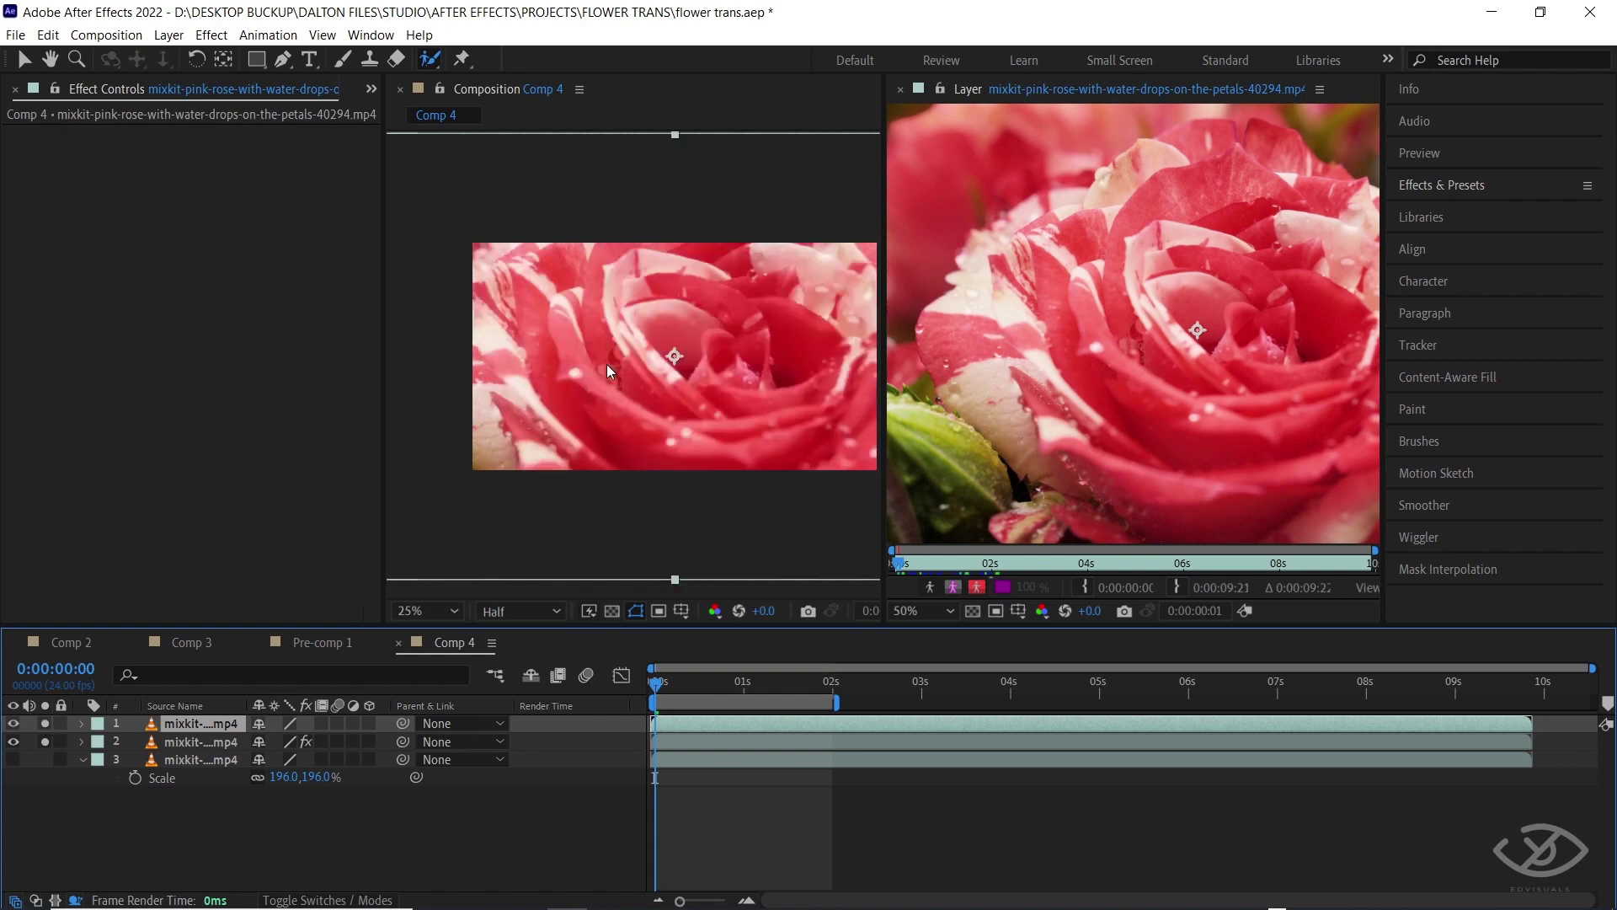
# Step: Paint Roto Brush foreground strokes along the next petal at the rose's lower left on the top layer
pyautogui.scroll(2, 1103, 386)
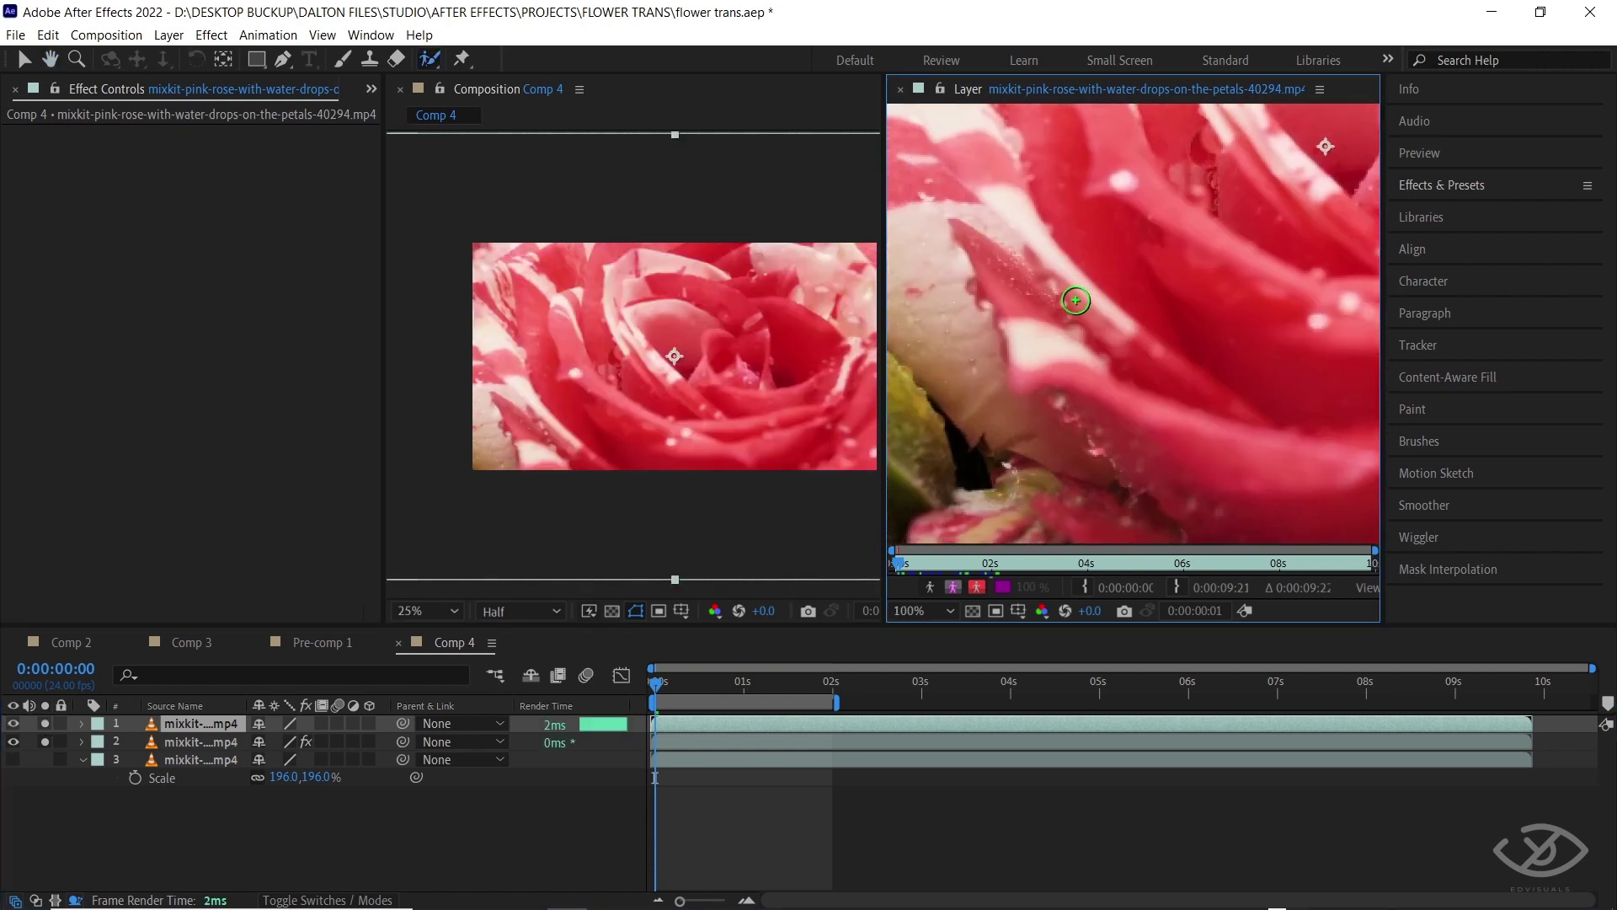
pyautogui.moveTo(994, 270)
pyautogui.mouseDown()
pyautogui.moveTo(1083, 379)
pyautogui.moveTo(1163, 433)
pyautogui.moveTo(1264, 467)
pyautogui.mouseUp()
pyautogui.moveTo(1179, 415); pyautogui.dragTo(1298, 435)
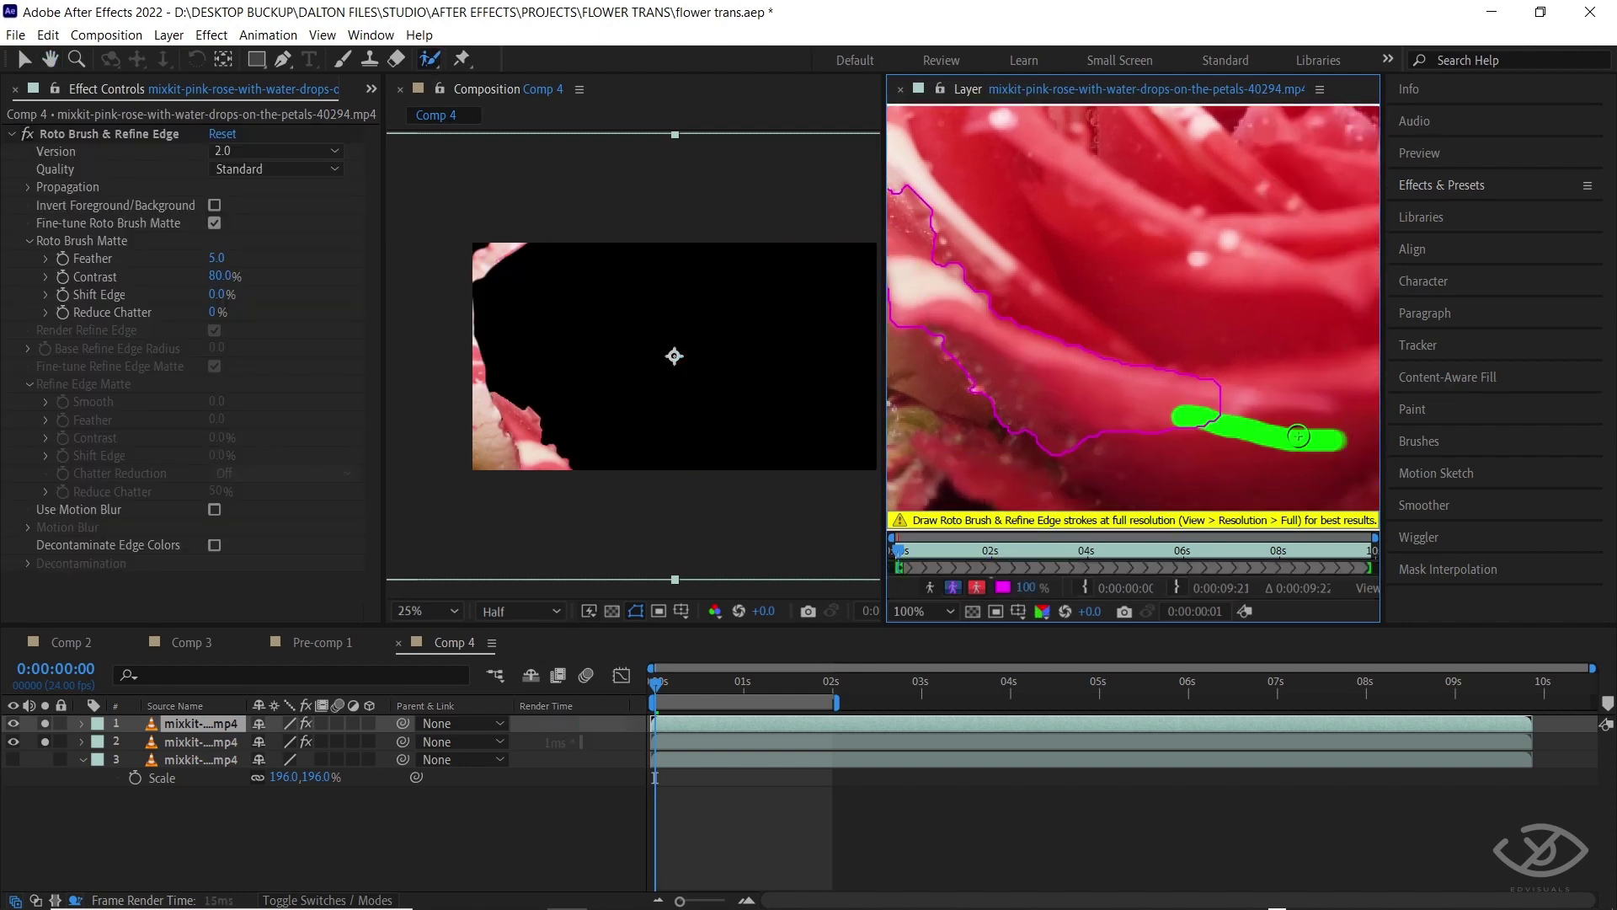
pyautogui.scroll(-1, 1134, 419)
pyautogui.moveTo(996, 377); pyautogui.dragTo(1141, 474)
pyautogui.scroll(1, 1141, 468)
pyautogui.scroll(-1, 1206, 448)
pyautogui.moveTo(1247, 424); pyautogui.dragTo(1273, 416)
# Step: Extend and clean up the lower-left petal's Roto Brush selection on the top layer with further strokes along its edges
pyautogui.scroll(1, 1273, 416)
pyautogui.moveTo(1105, 485); pyautogui.dragTo(1149, 455)
pyautogui.moveTo(1216, 407); pyautogui.dragTo(1176, 439)
pyautogui.moveTo(1225, 407); pyautogui.dragTo(1324, 411)
pyautogui.moveTo(921, 353); pyautogui.dragTo(1224, 464)
pyautogui.moveTo(1089, 399); pyautogui.dragTo(990, 280)
pyautogui.moveTo(1075, 429)
pyautogui.mouseDown()
pyautogui.moveTo(1058, 364)
pyautogui.moveTo(1044, 439)
pyautogui.mouseUp()
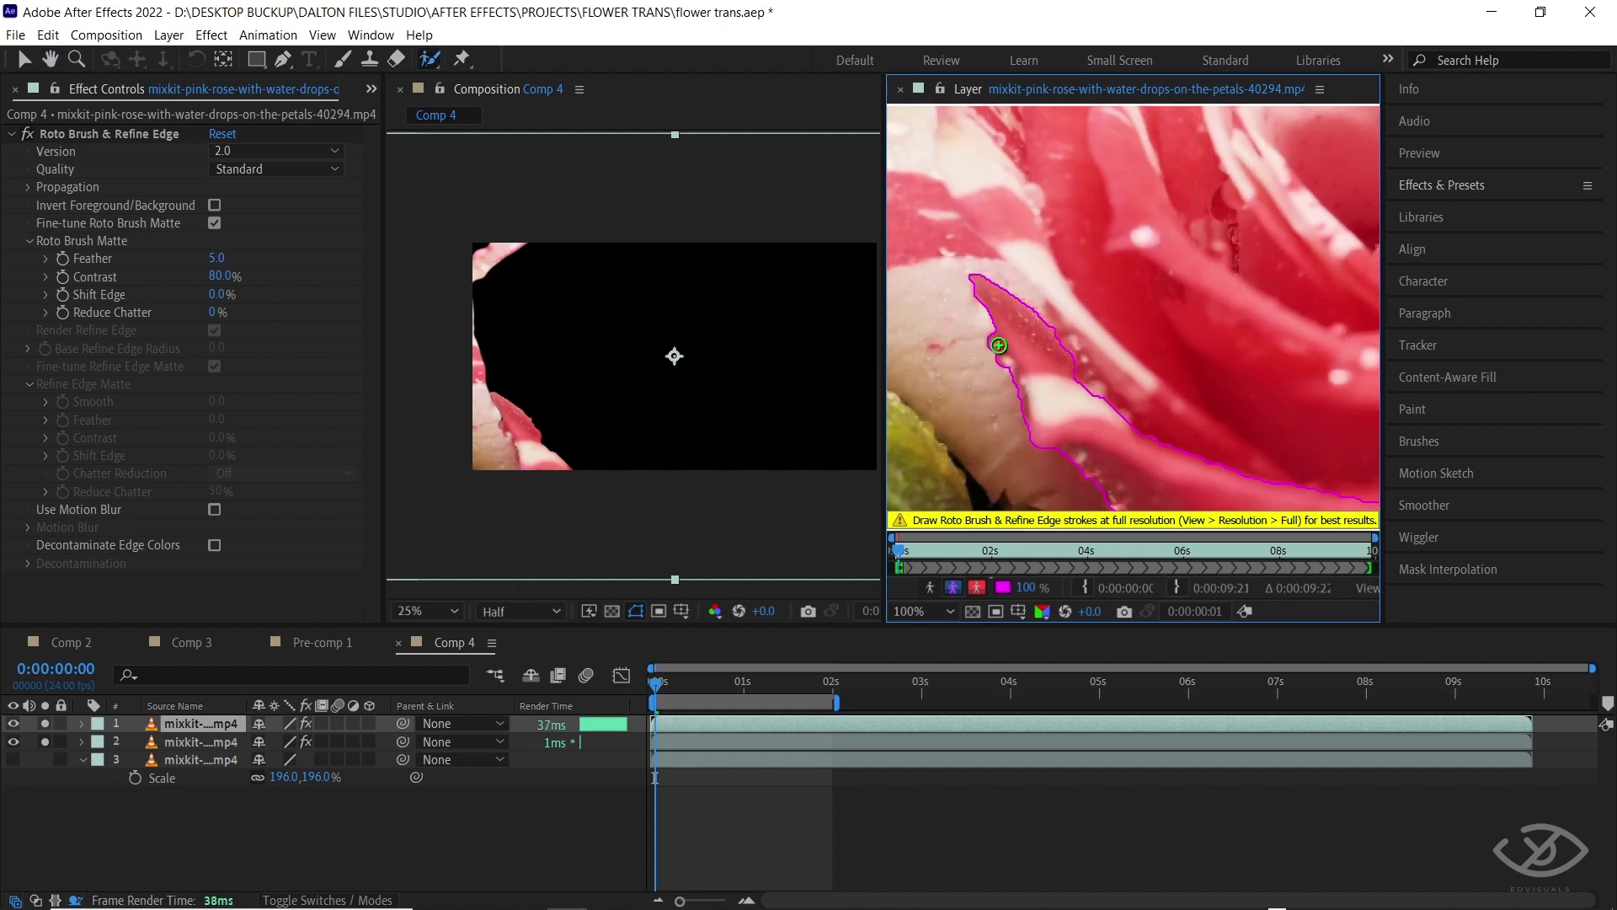
pyautogui.scroll(-1, 1062, 344)
pyautogui.press('space')
pyautogui.moveTo(1044, 255); pyautogui.dragTo(1132, 313)
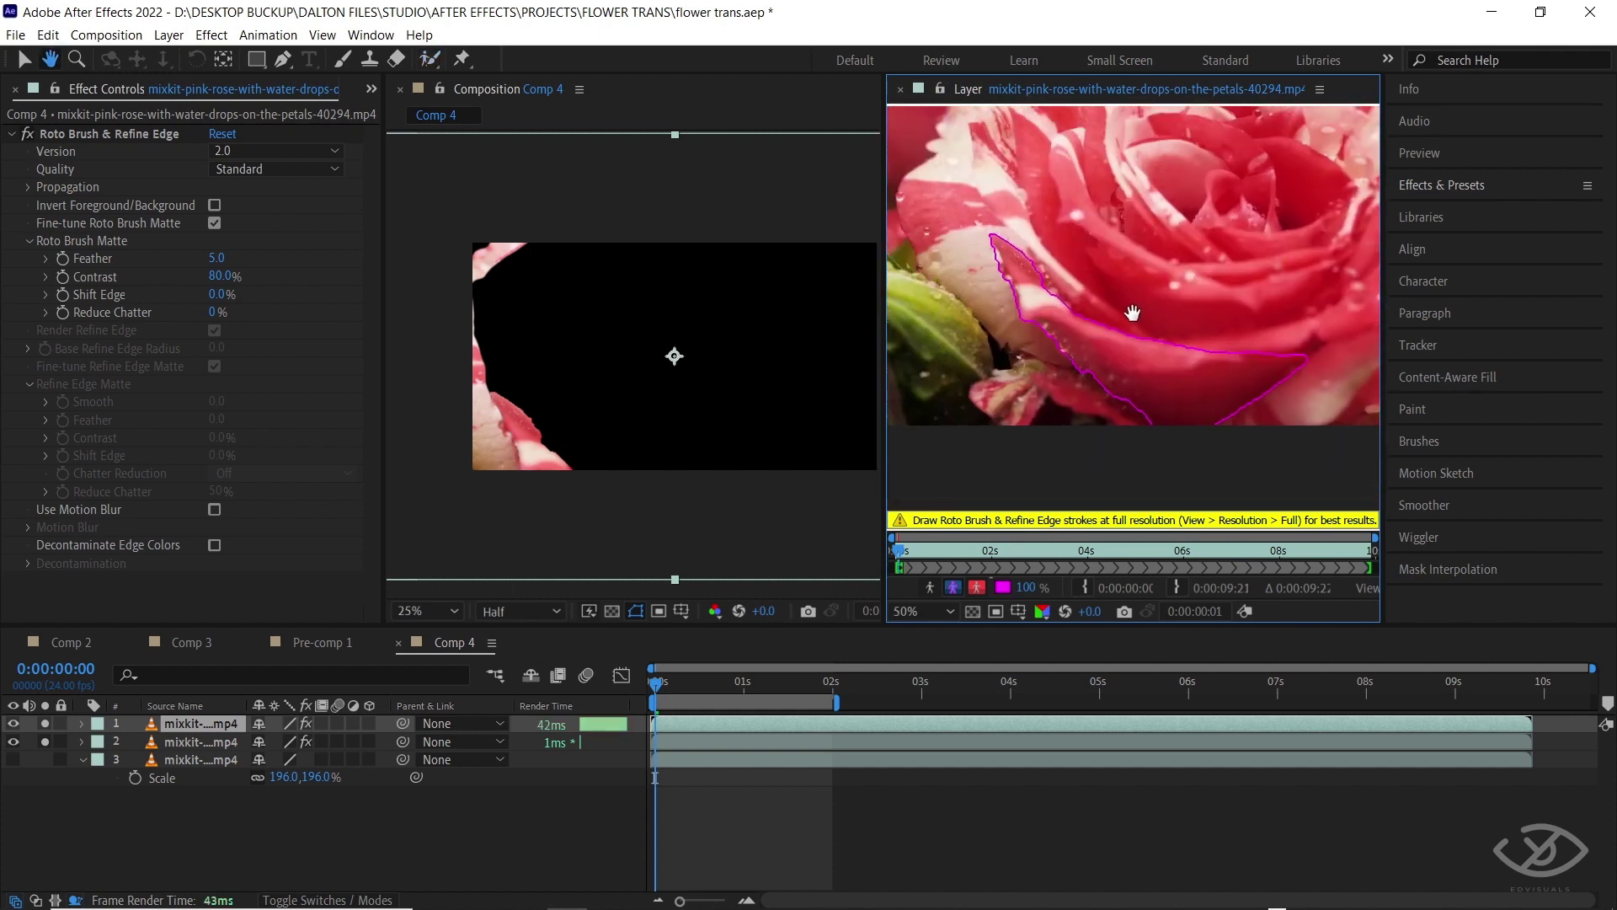
# Step: Set the Roto Brush Matte Feather to 20 on the top petal layer
pyautogui.click(216, 258)
pyautogui.write('2')
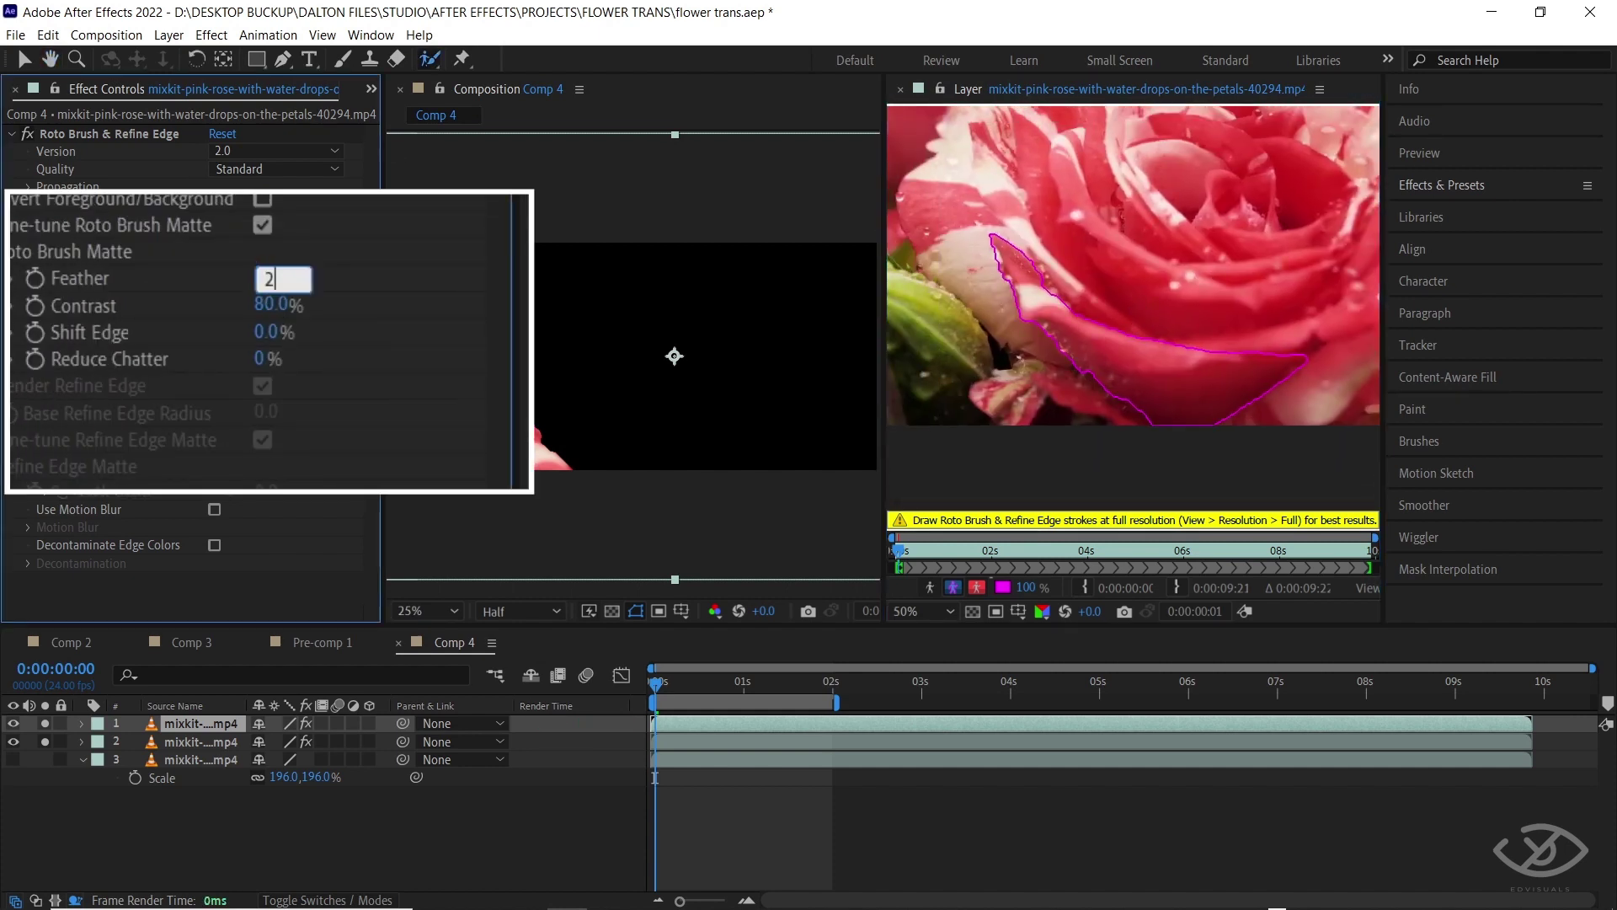
pyautogui.write('0')
pyautogui.press('Return')
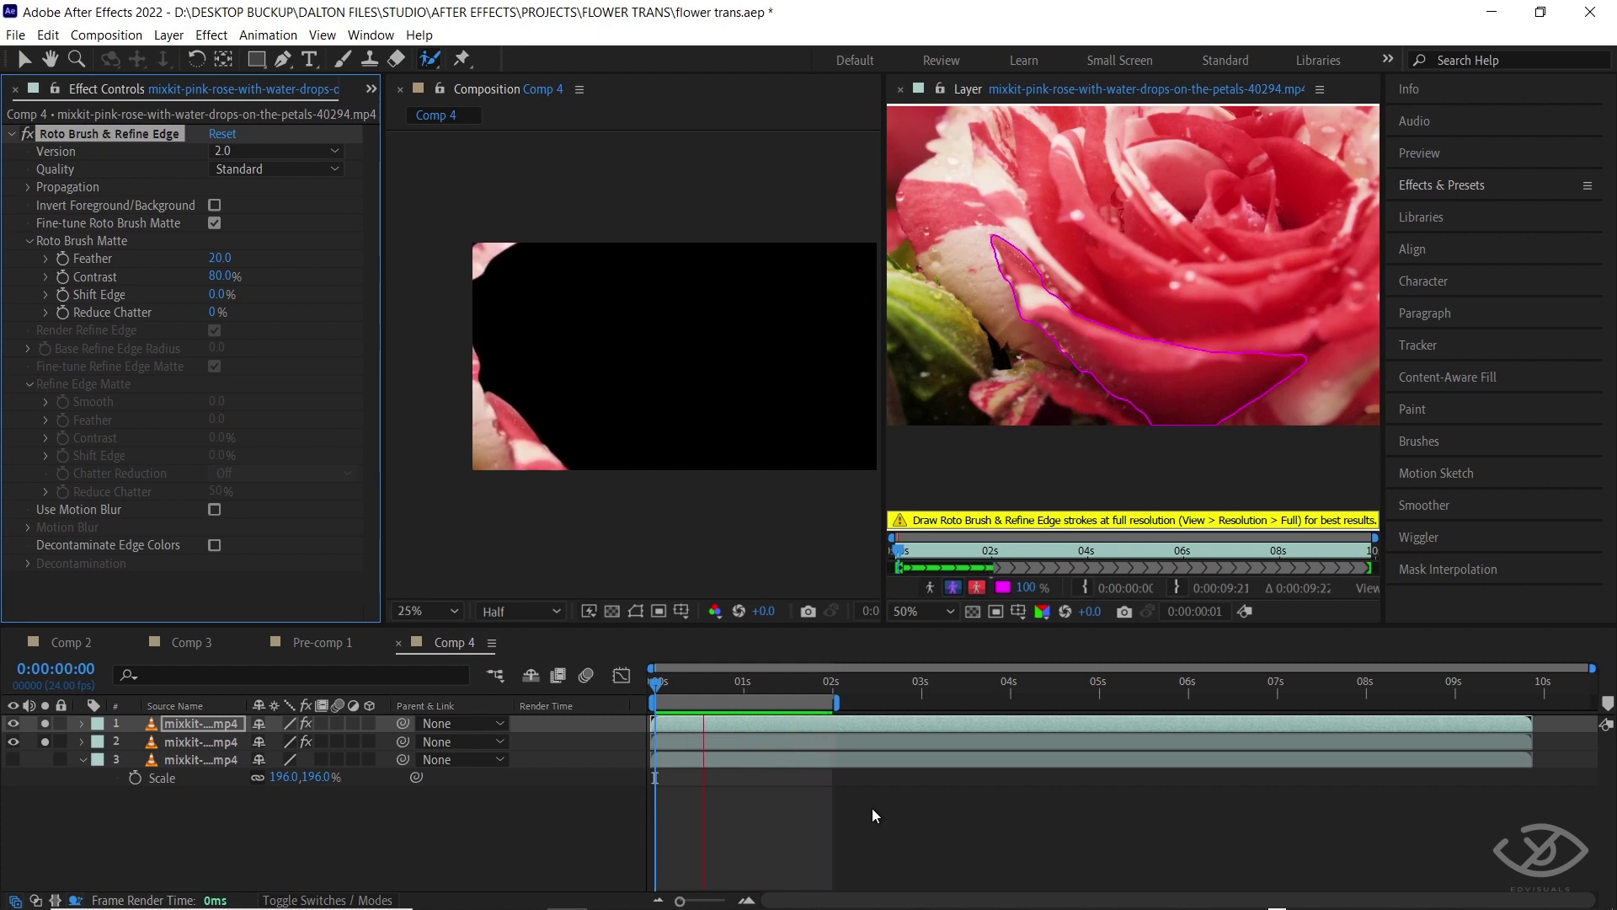
# Step: Play back the soloed petals to check the feathered matte and return the playhead to the first frame
pyautogui.press('space')
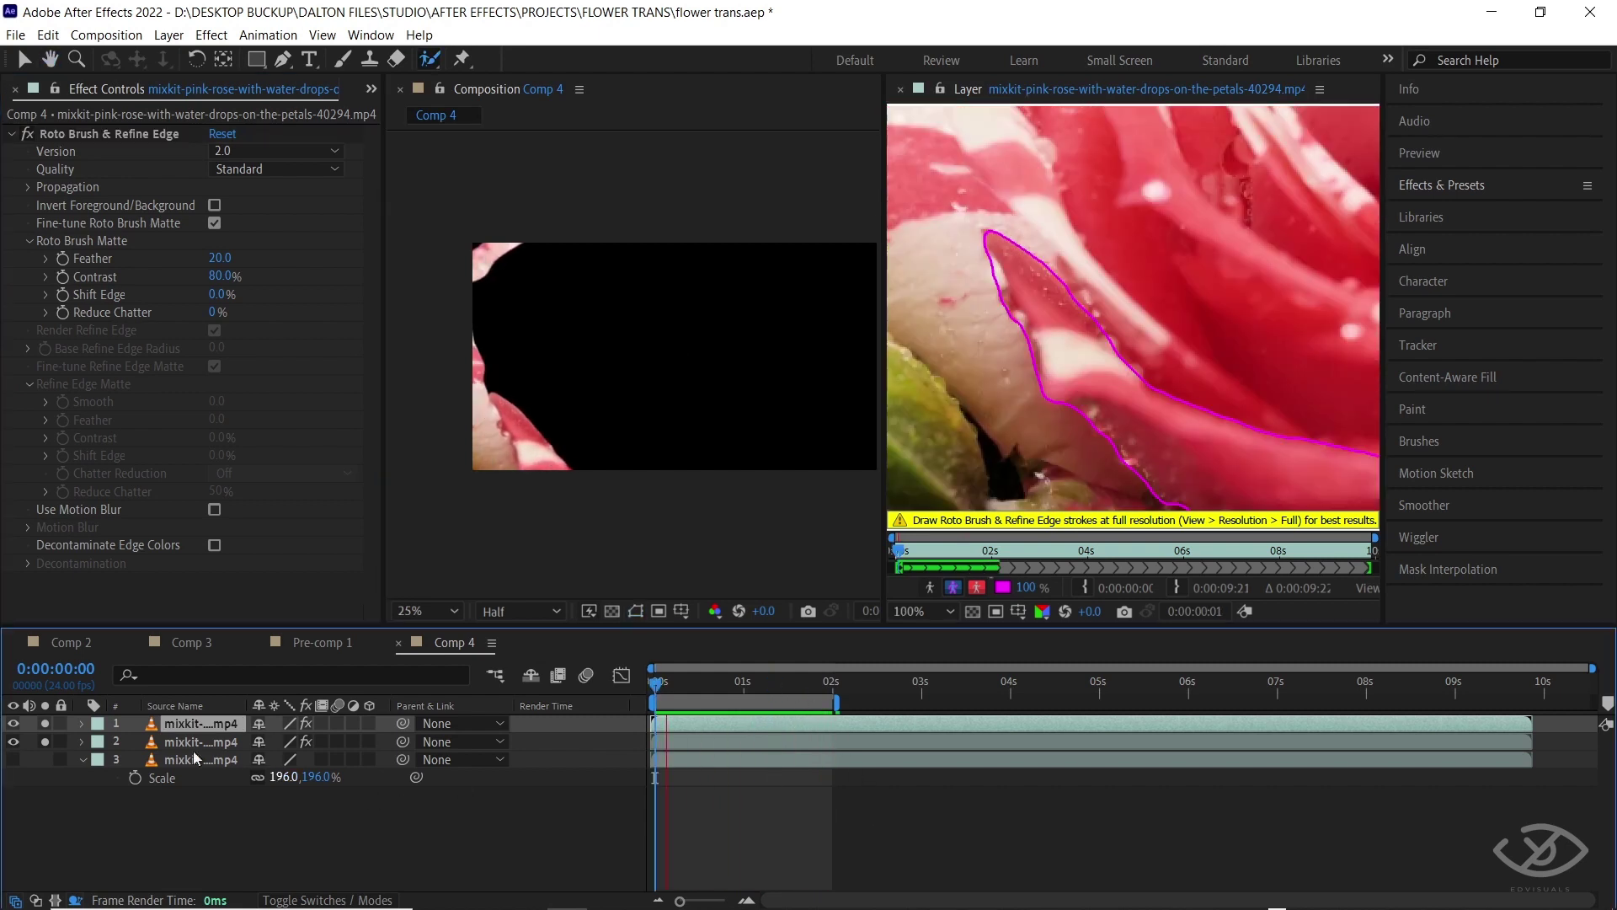
pyautogui.press('space')
pyautogui.click(46, 723)
pyautogui.click(45, 741)
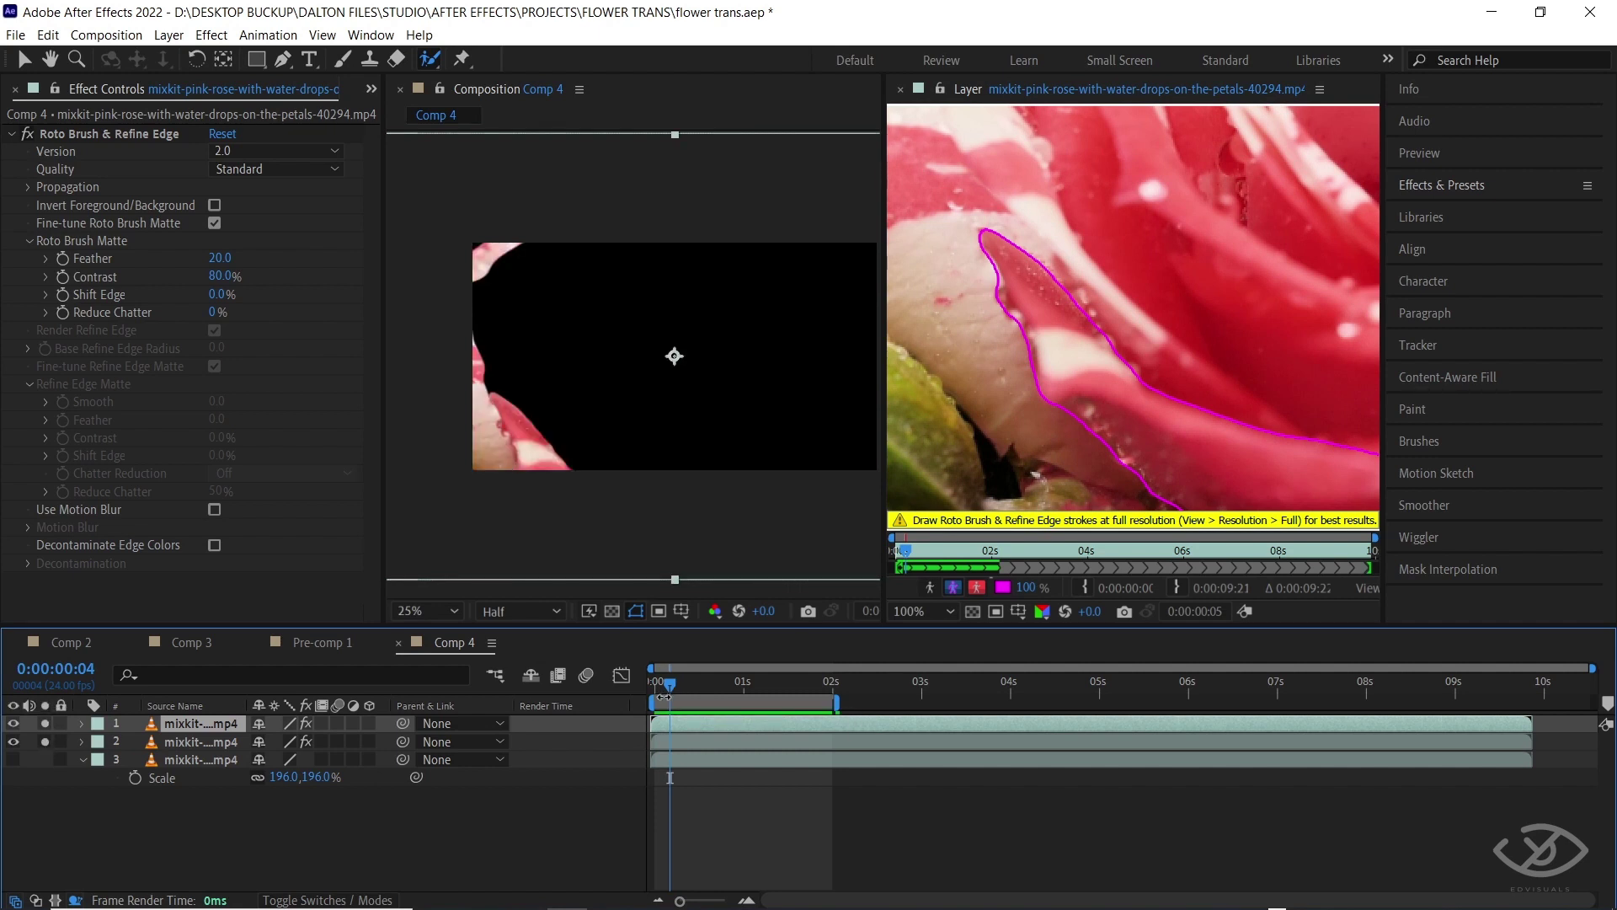
pyautogui.moveTo(667, 692)
pyautogui.mouseDown()
pyautogui.moveTo(712, 678)
pyautogui.moveTo(653, 689)
pyautogui.mouseUp()
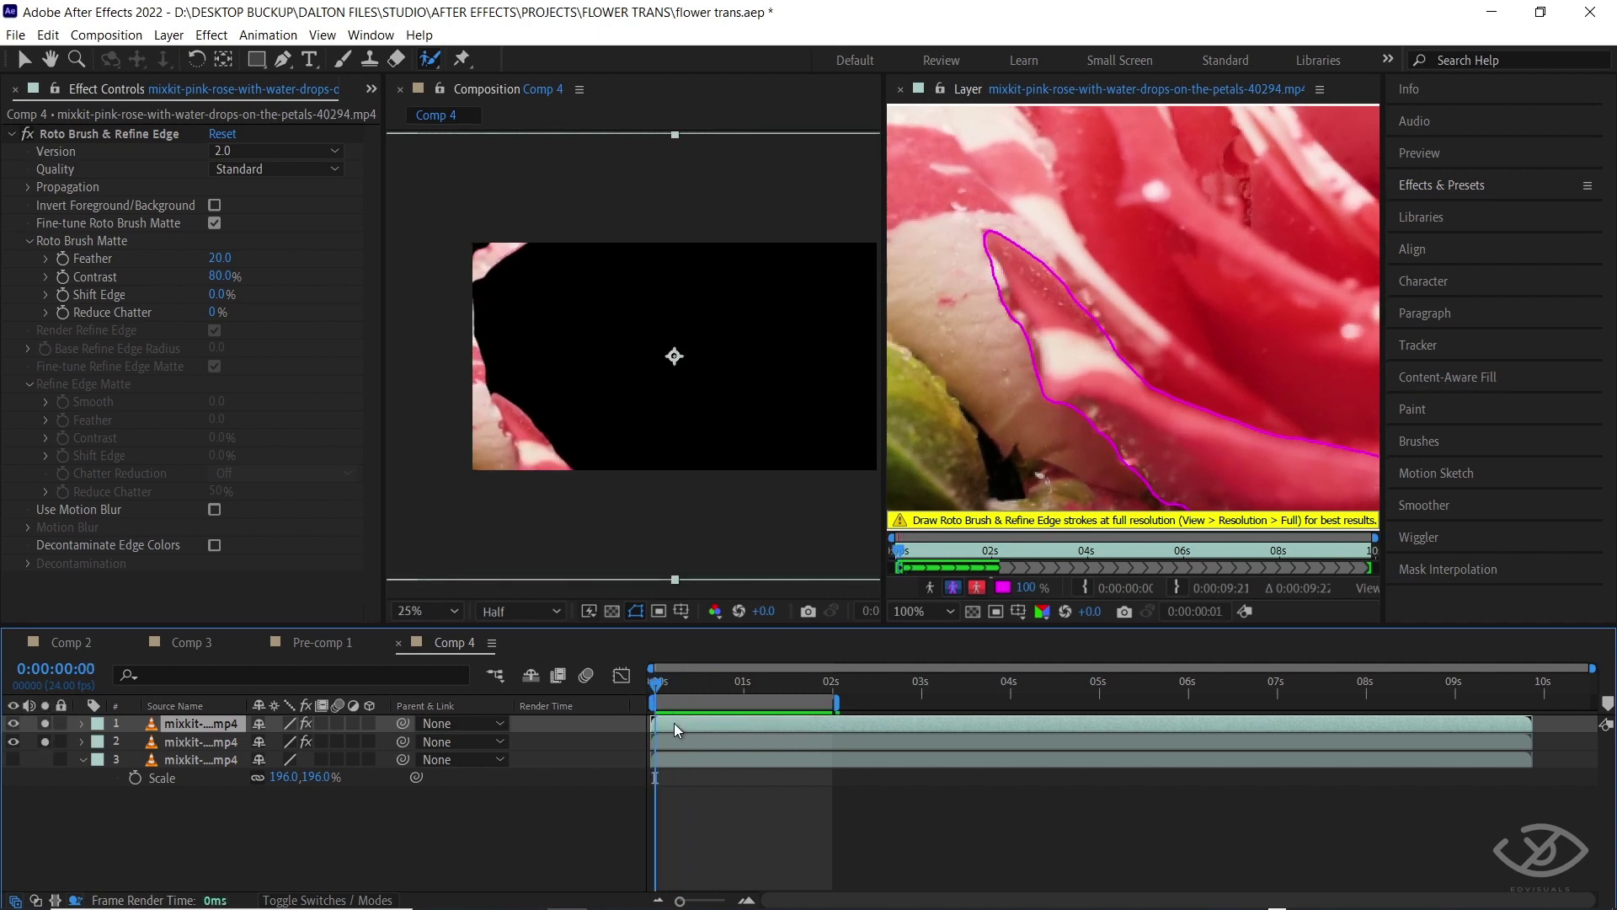
# Step: Duplicate the lower-left petal layer and delete the Roto Brush & Refine Edge effect from the new top copy
pyautogui.click(48, 35)
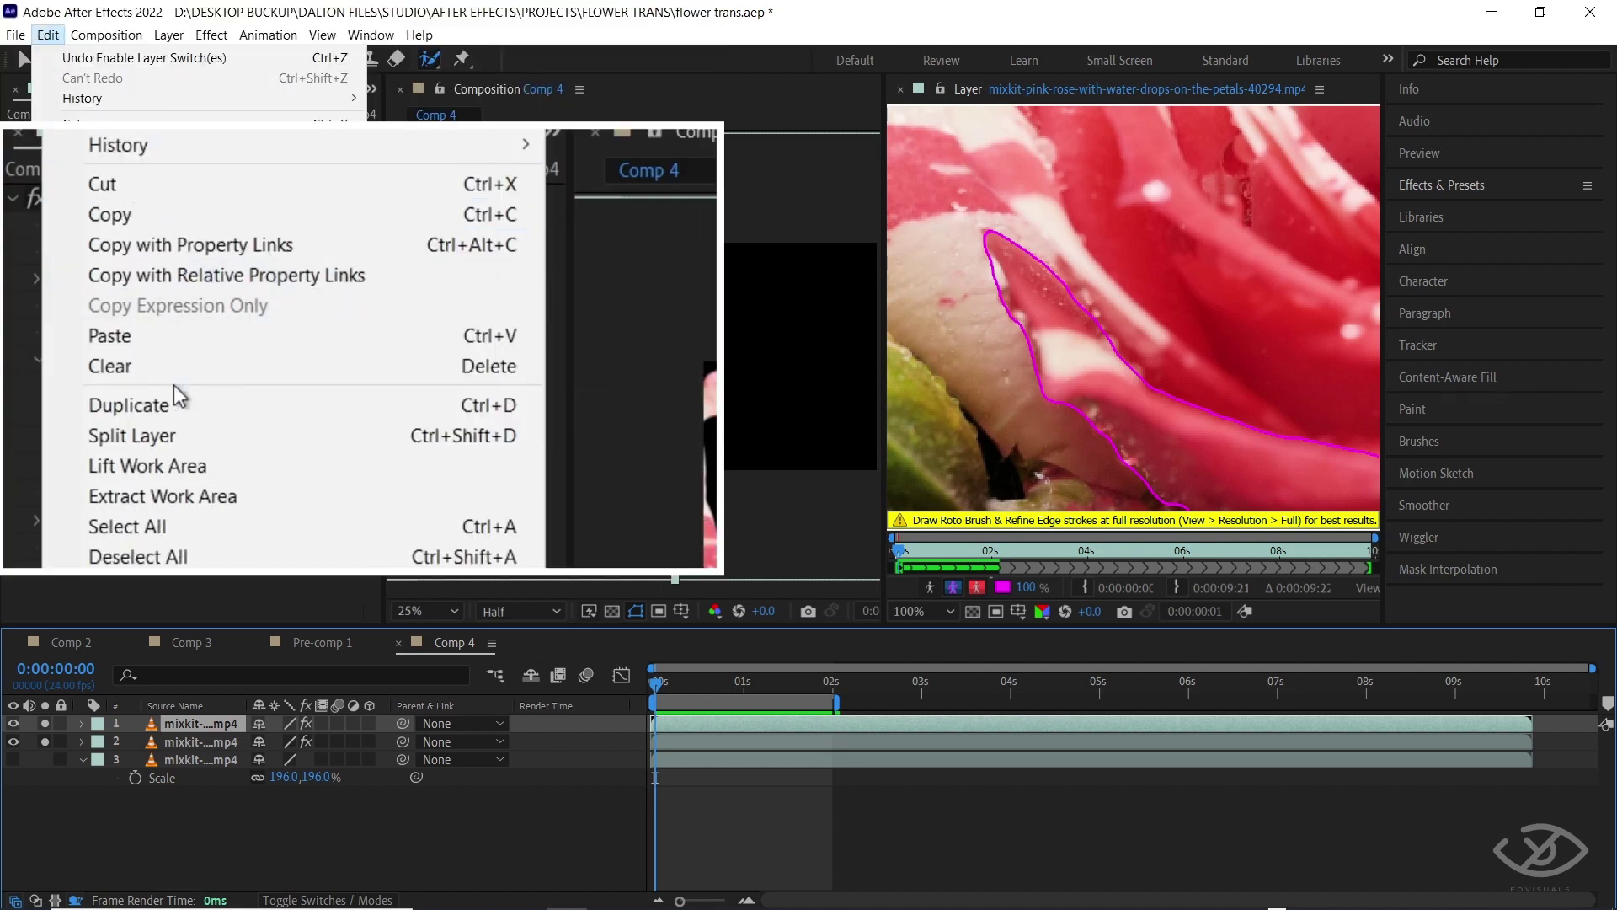
pyautogui.click(120, 271)
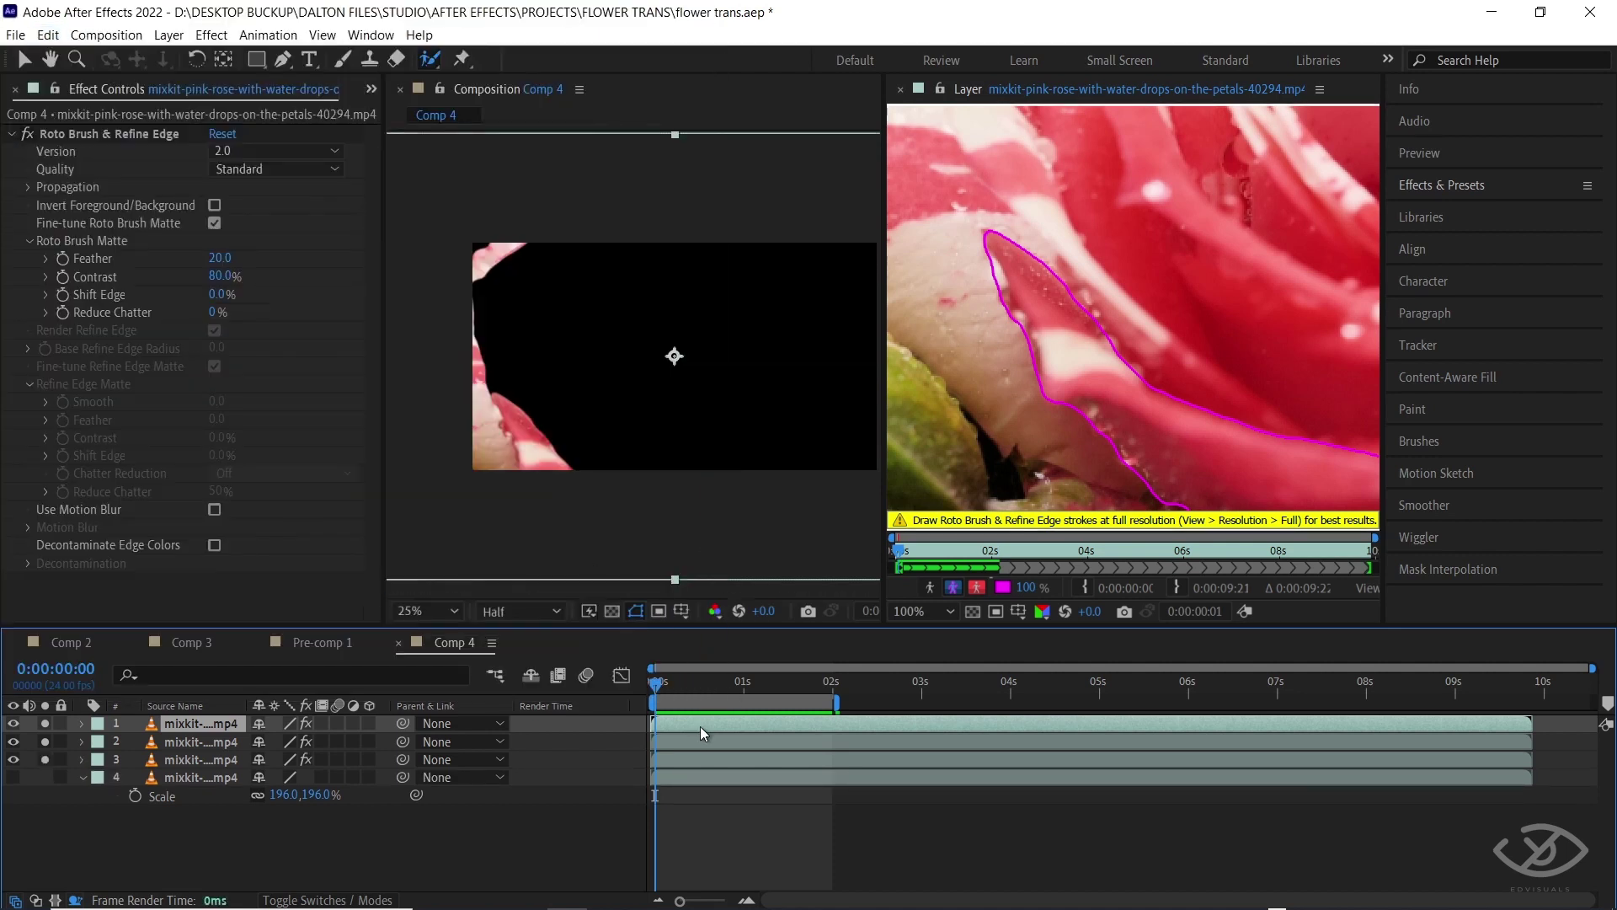
pyautogui.click(89, 134)
pyautogui.press('Delete')
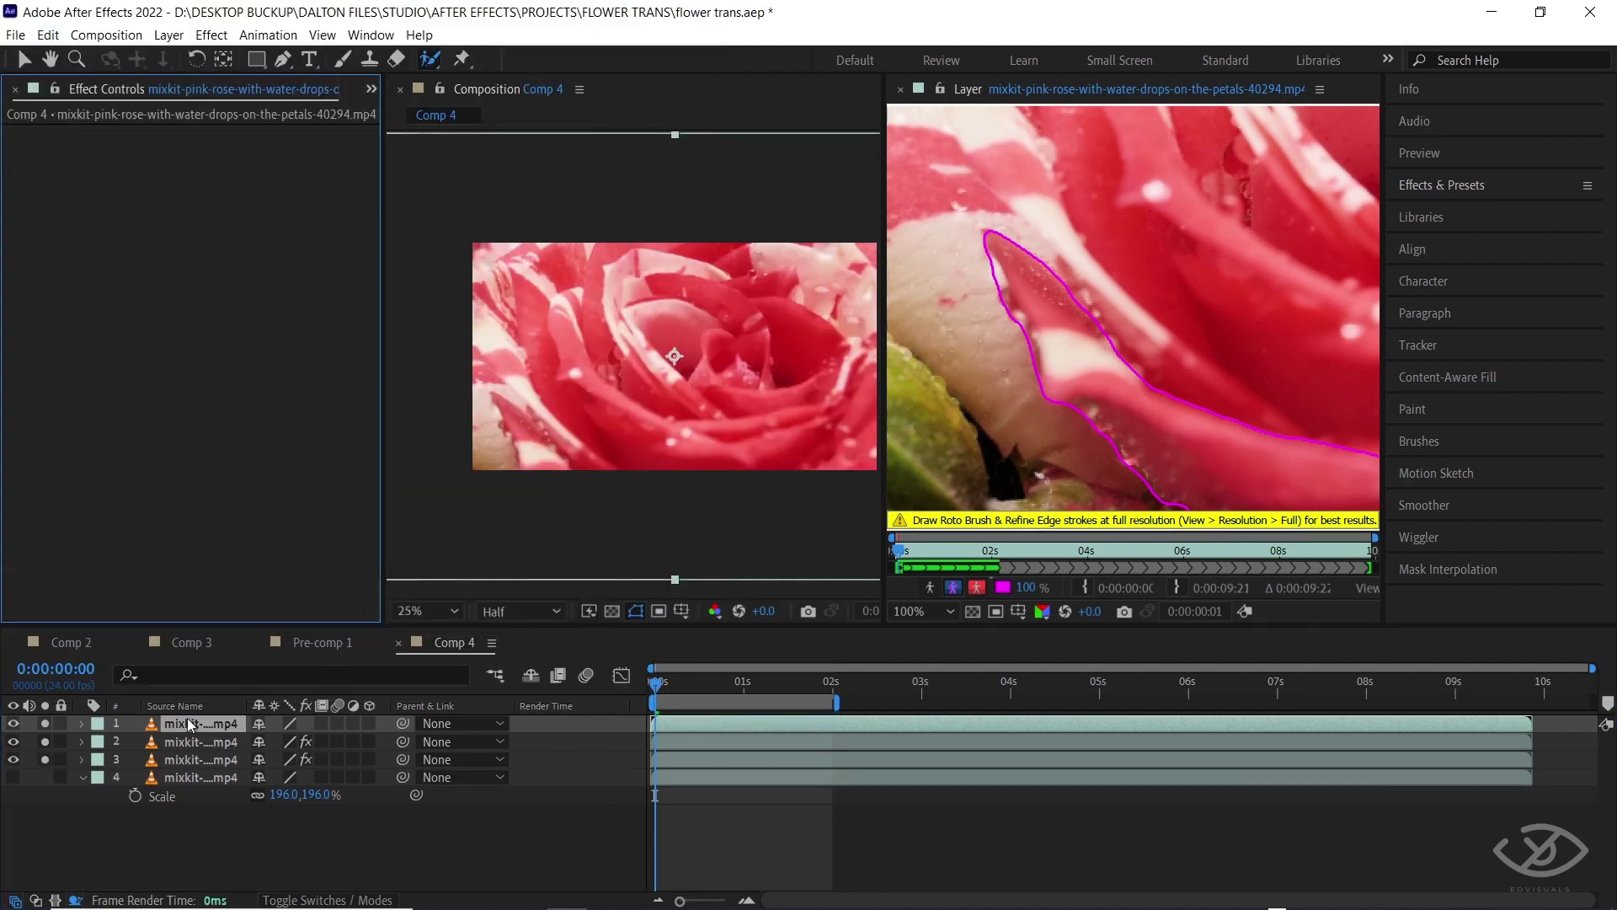
# Step: Compare the composition with and without the new top copy, open that copy in the Layer viewer and activate the Roto Brush tool
pyautogui.click(46, 722)
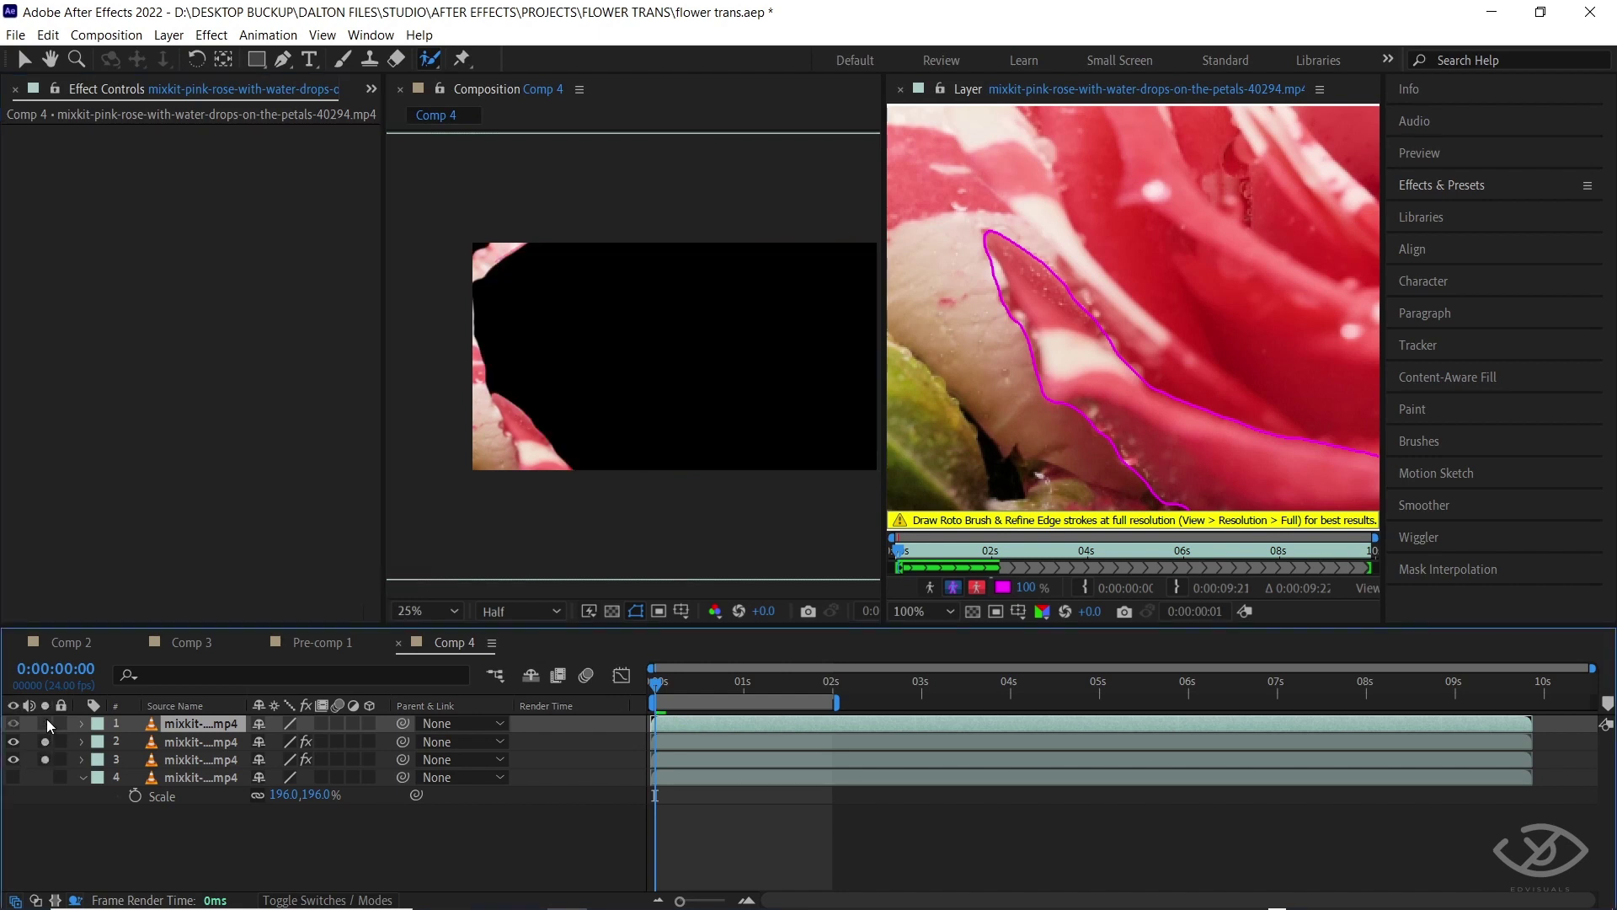
pyautogui.click(47, 723)
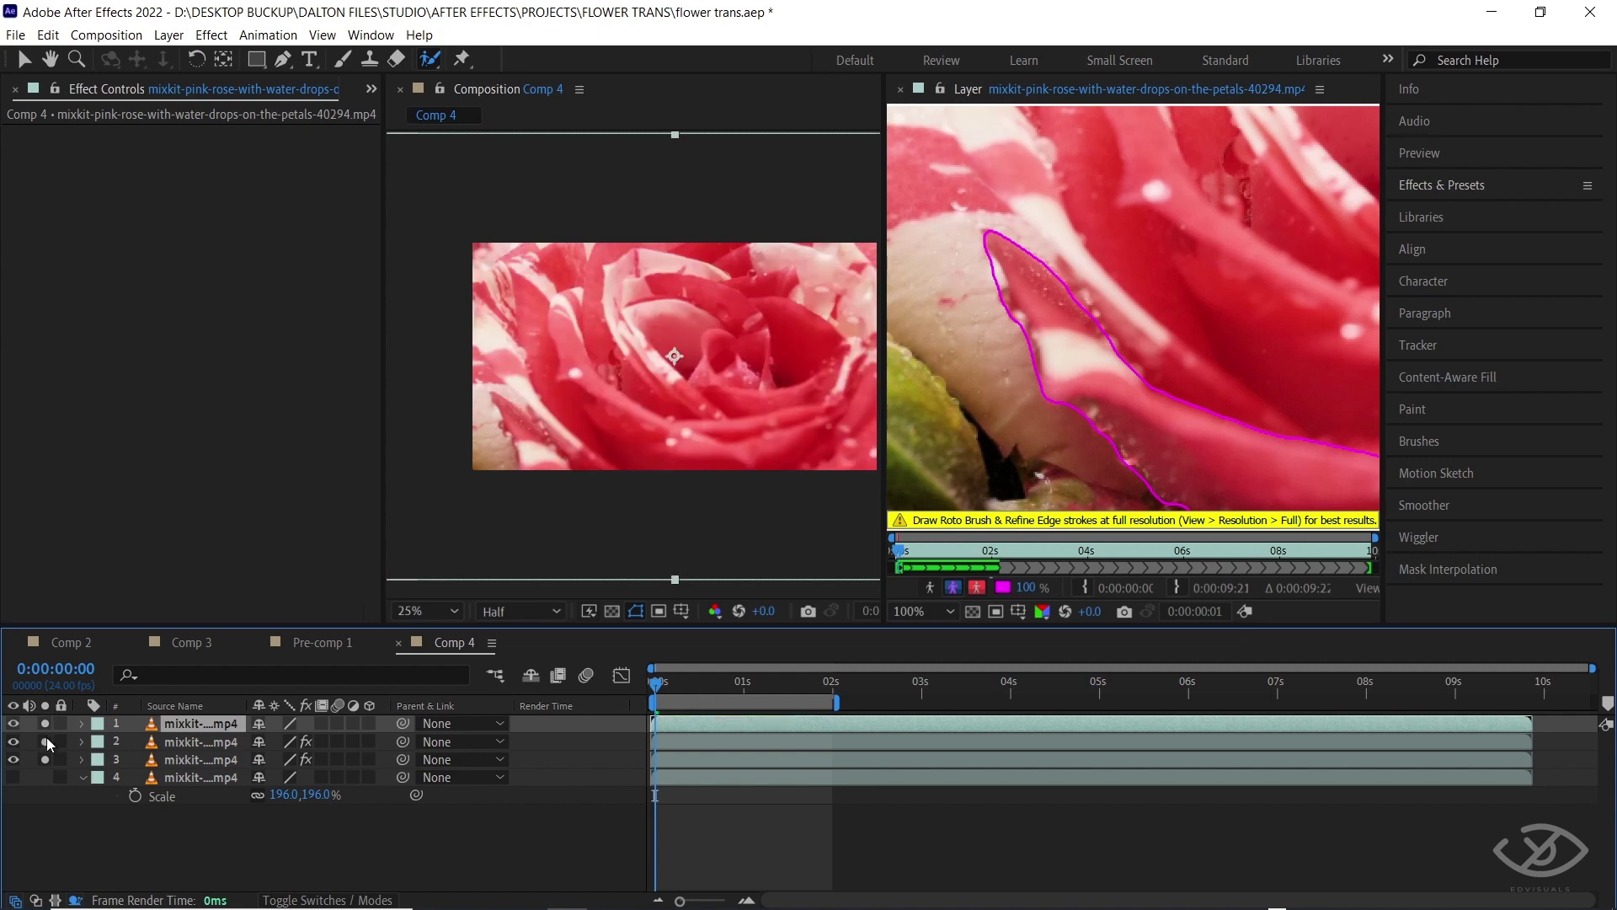
pyautogui.doubleClick(711, 725)
pyautogui.scroll(-2, 1198, 373)
pyautogui.moveTo(1126, 447); pyautogui.dragTo(1152, 467)
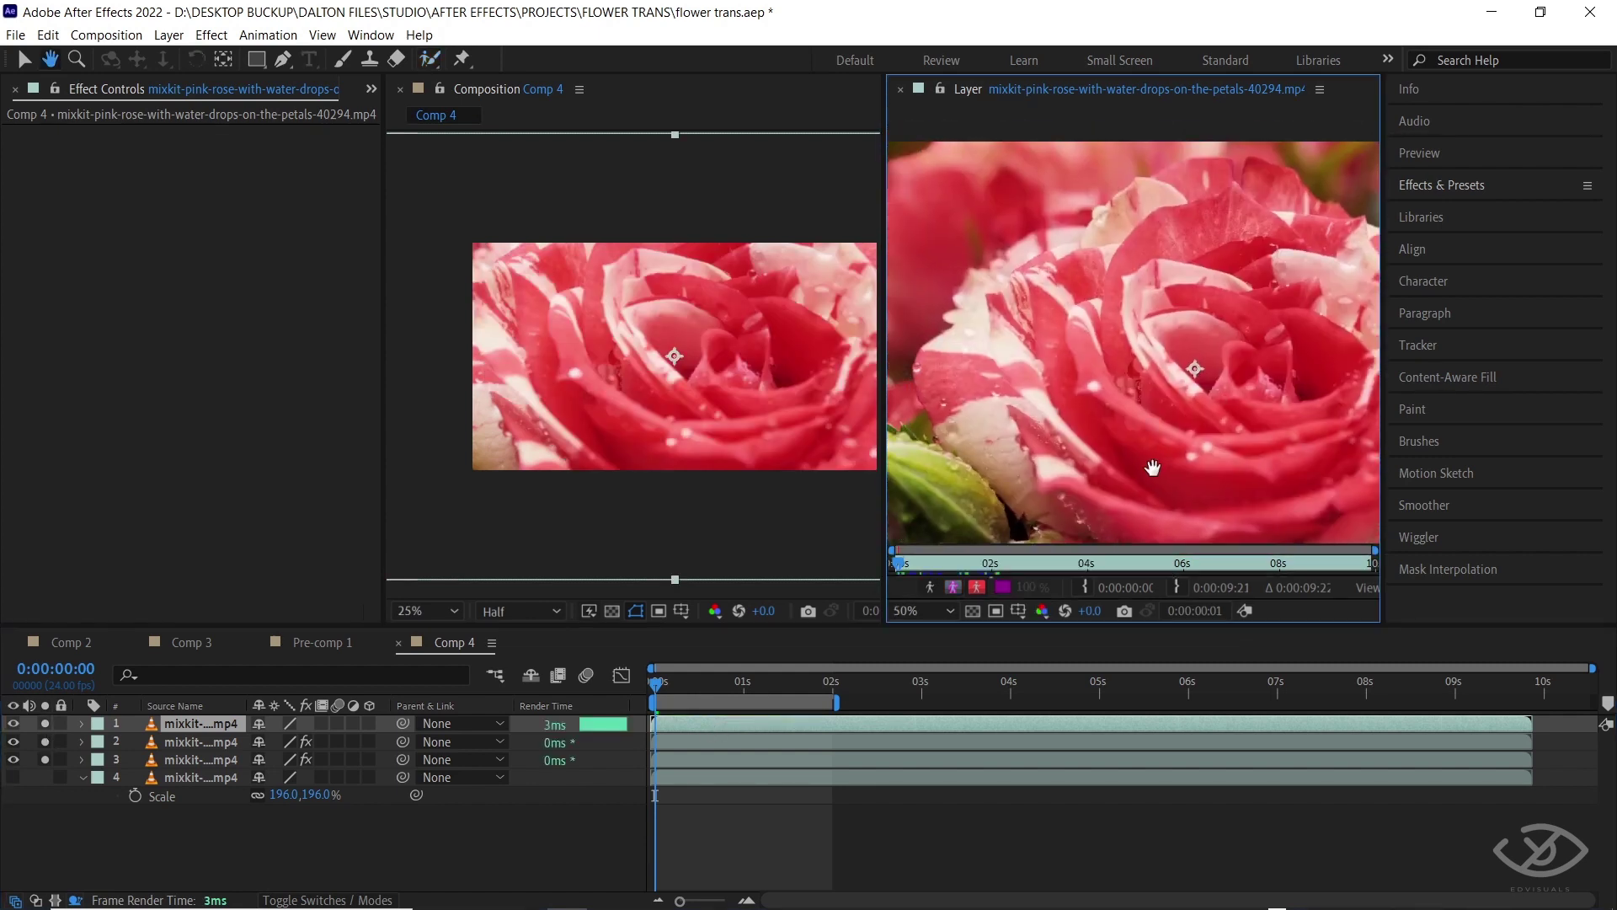
pyautogui.hotkey('alt', 'w')
pyautogui.click(43, 722)
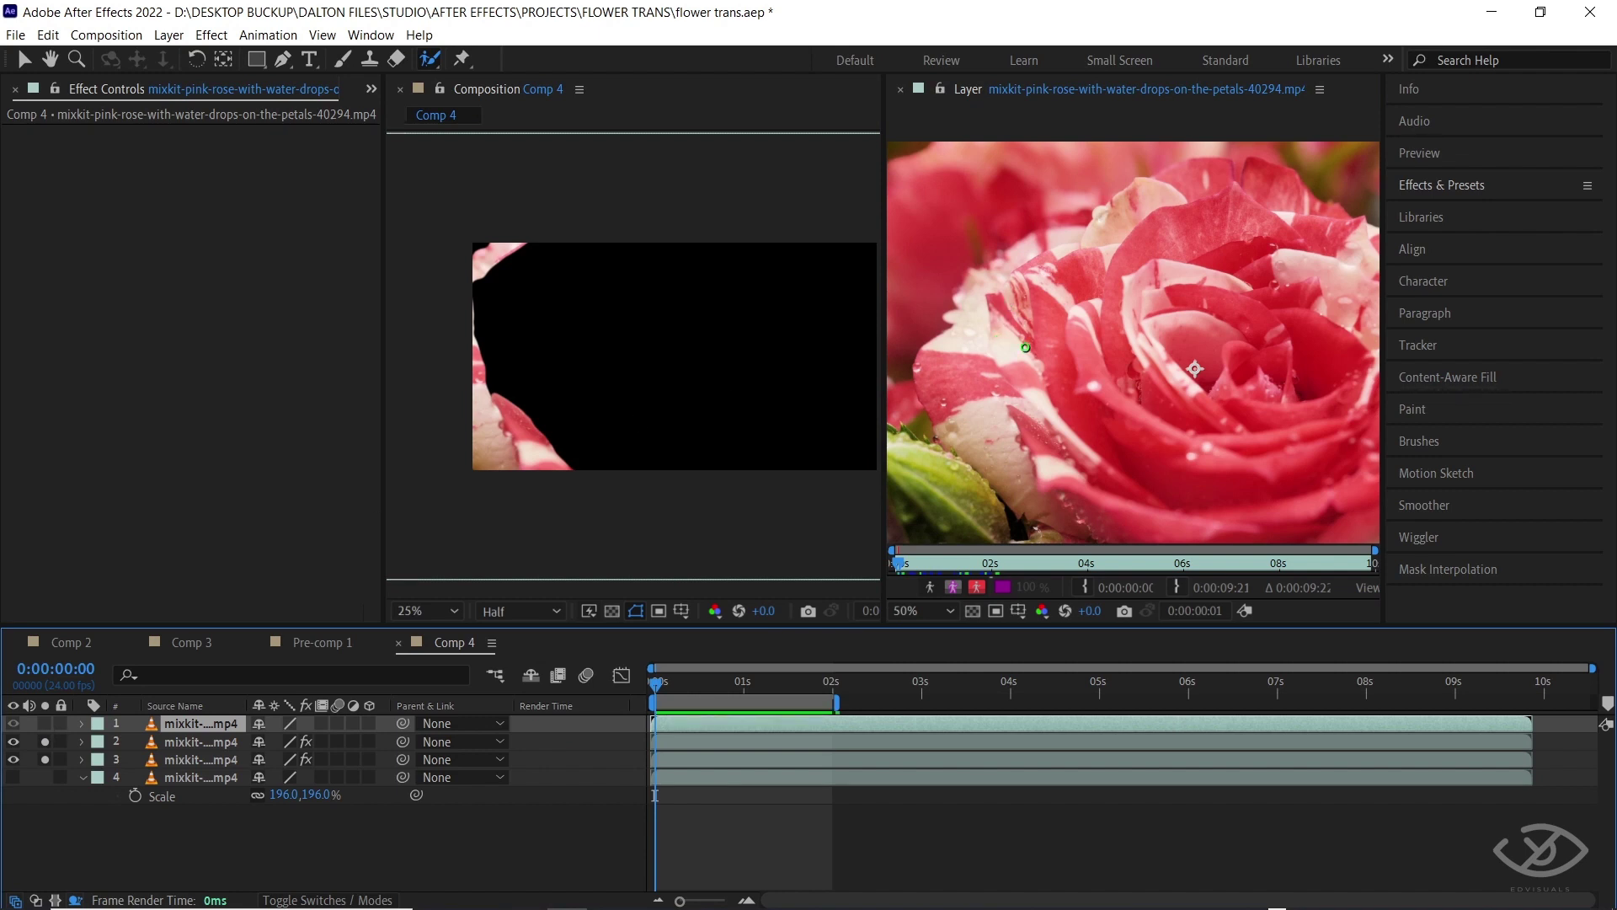
pyautogui.click(44, 723)
# Step: Paint Roto Brush strokes over the next striped petal on the rose's left side and extend the selection down its lower edge
pyautogui.scroll(2, 1141, 395)
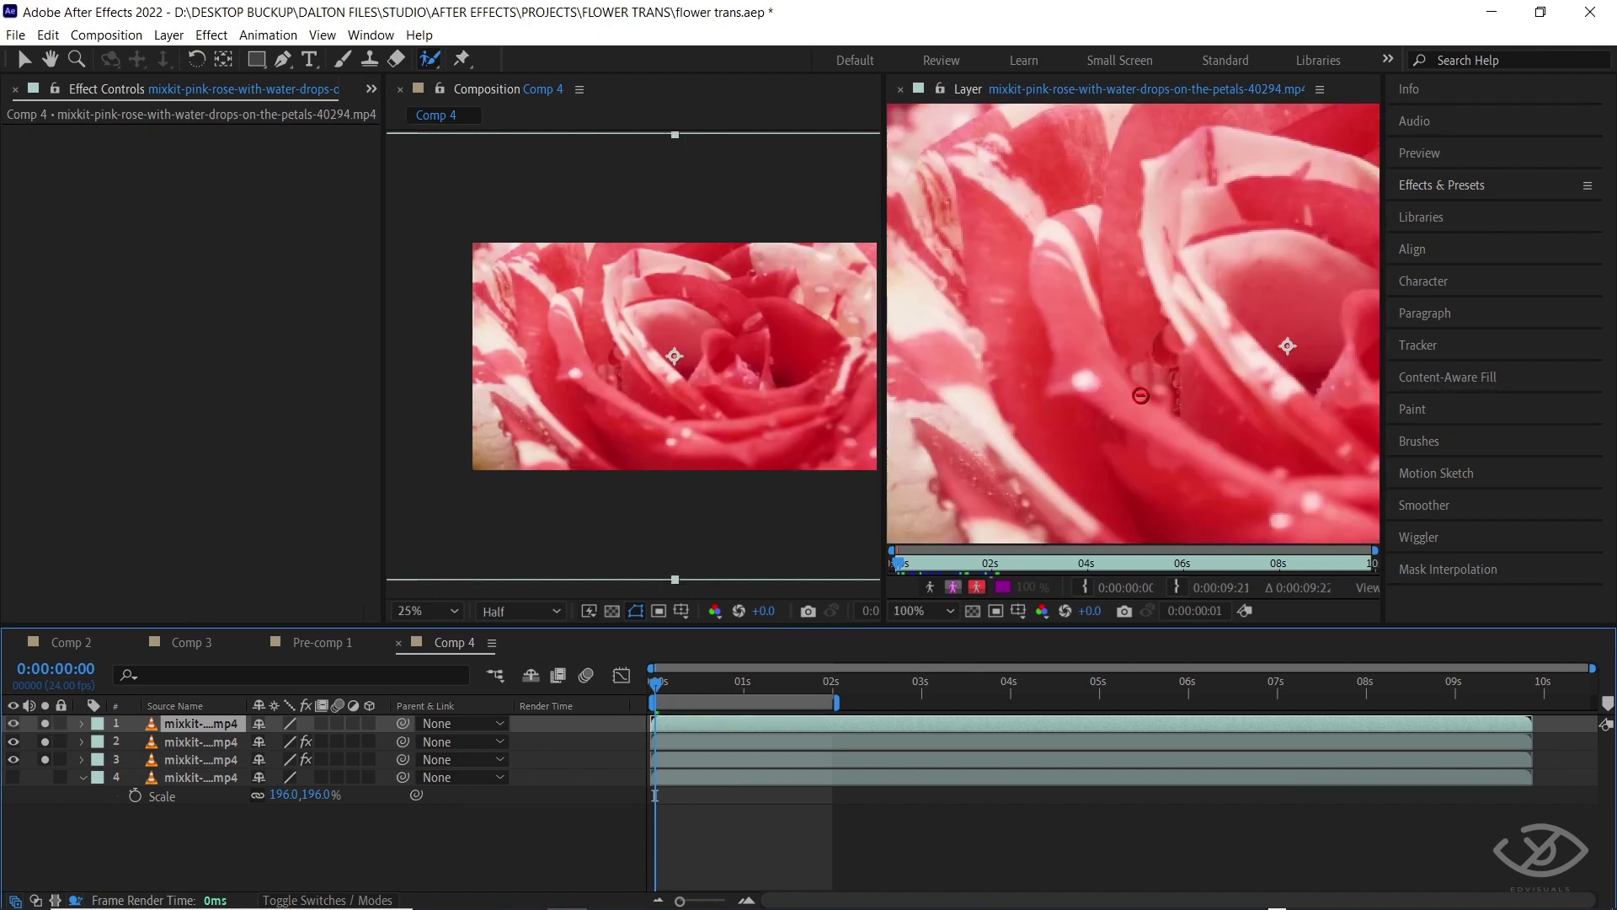
pyautogui.moveTo(1127, 465); pyautogui.dragTo(1050, 273)
pyautogui.moveTo(1048, 342)
pyautogui.mouseDown()
pyautogui.moveTo(1112, 365)
pyautogui.moveTo(1115, 307)
pyautogui.moveTo(1167, 386)
pyautogui.mouseUp()
pyautogui.moveTo(1119, 290)
pyautogui.mouseDown()
pyautogui.moveTo(1088, 250)
pyautogui.moveTo(1043, 246)
pyautogui.mouseUp()
pyautogui.scroll(-1, 1133, 308)
pyautogui.scroll(2, 1113, 249)
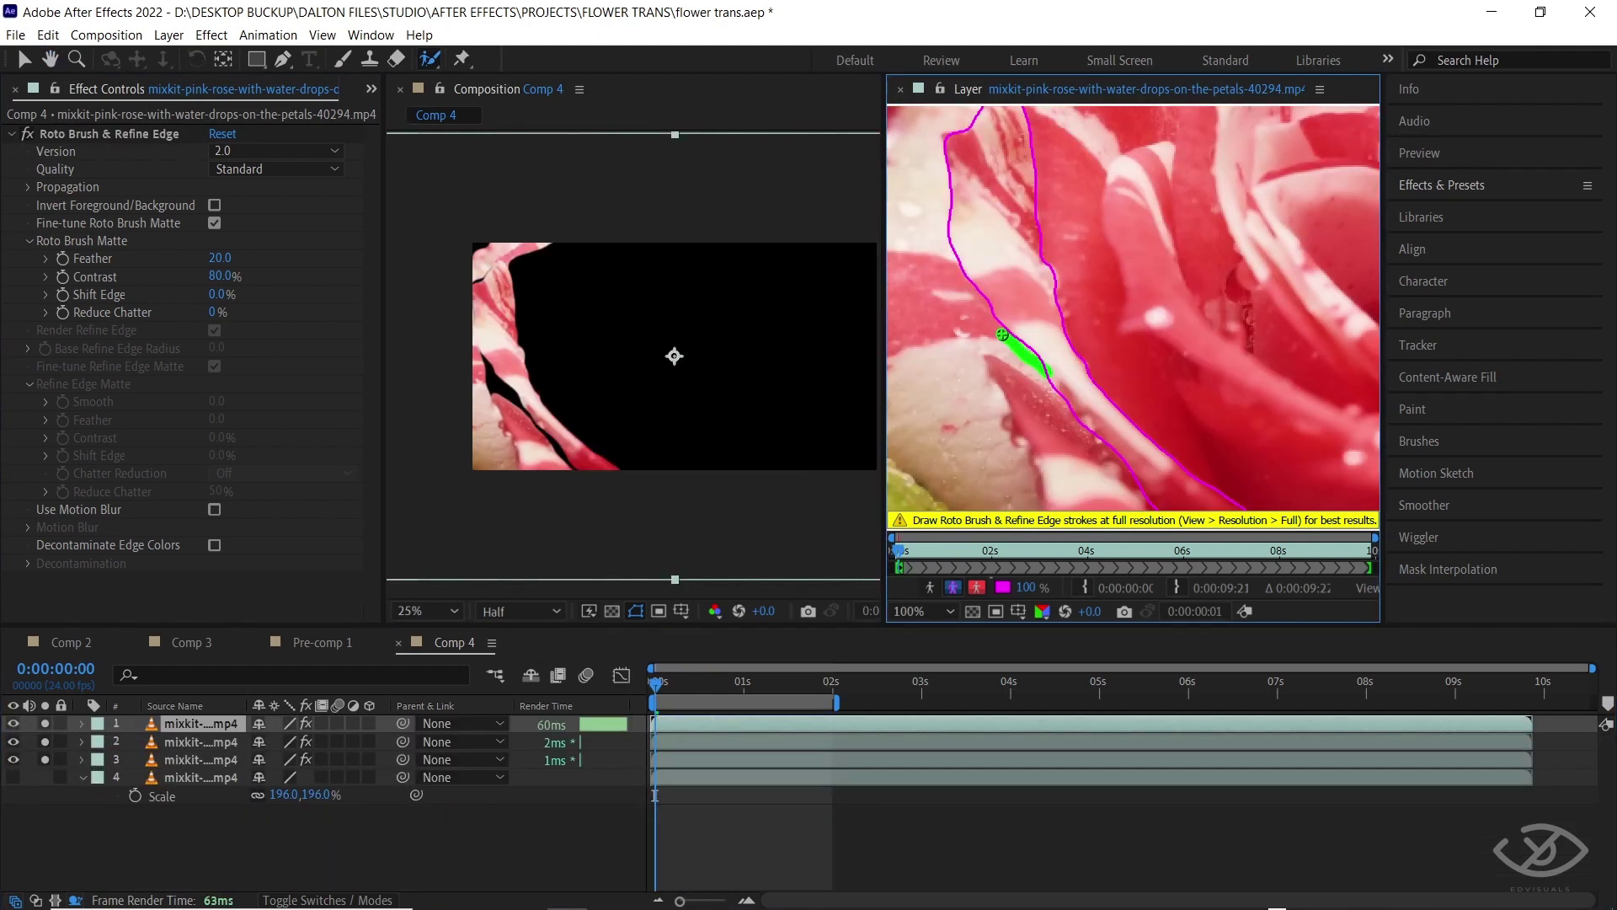
pyautogui.scroll(1, 1119, 301)
pyautogui.moveTo(1049, 240); pyautogui.dragTo(1094, 296)
pyautogui.moveTo(1213, 438); pyautogui.dragTo(1145, 346)
pyautogui.moveTo(1179, 401); pyautogui.dragTo(1297, 467)
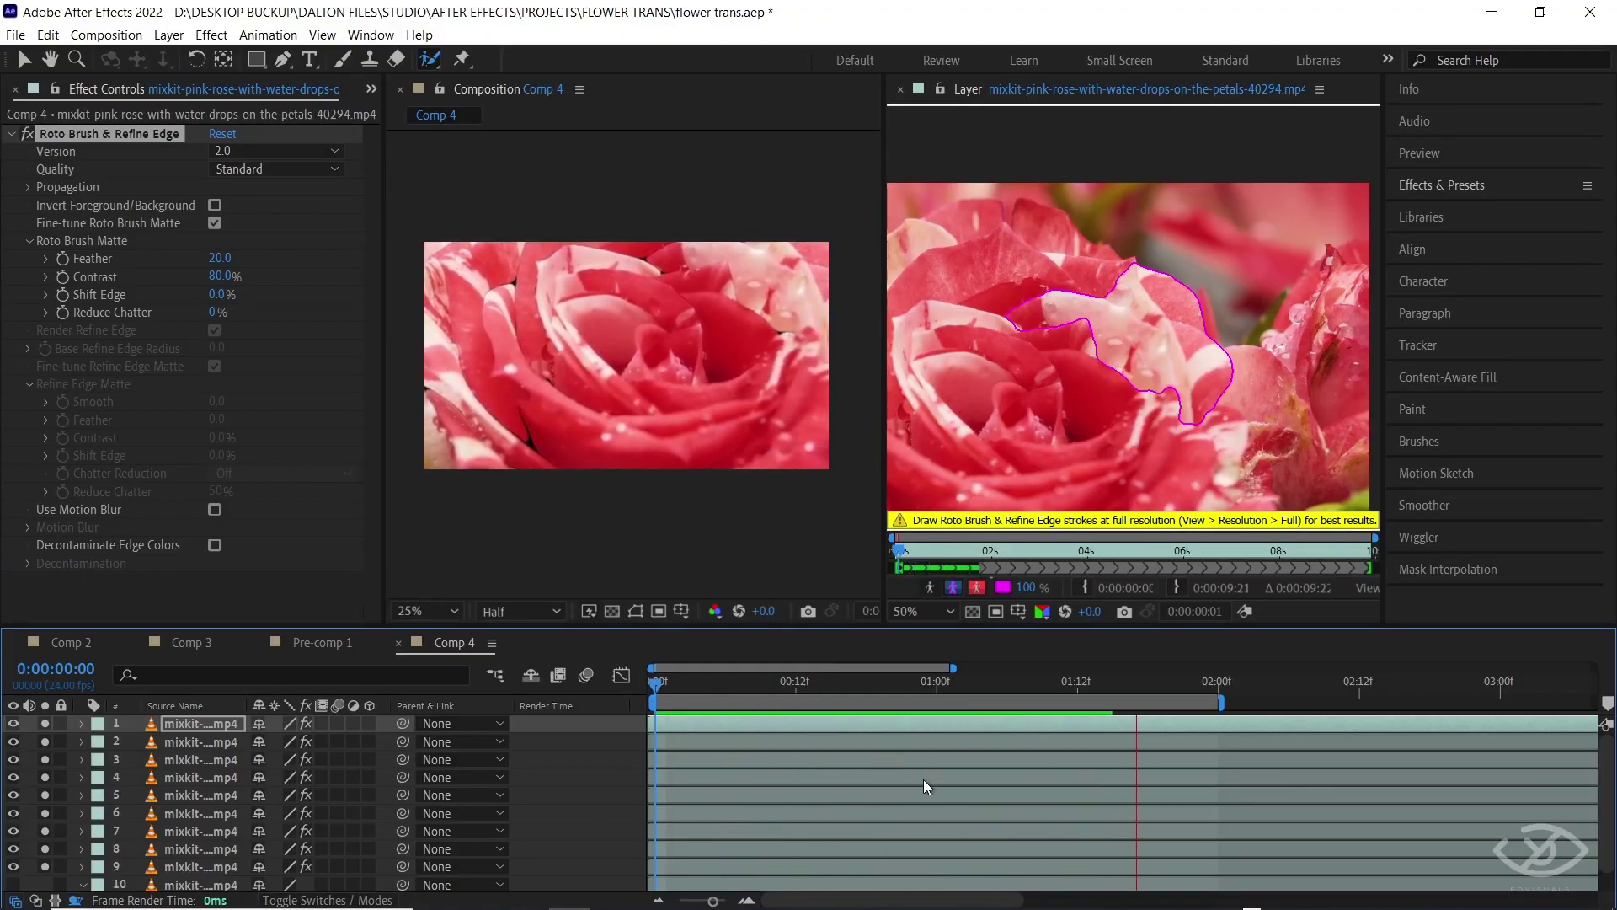
# Step: Stop the preview of all rotoscoped petals, return the playhead to the first frame and look through the layer stack
pyautogui.press('space')
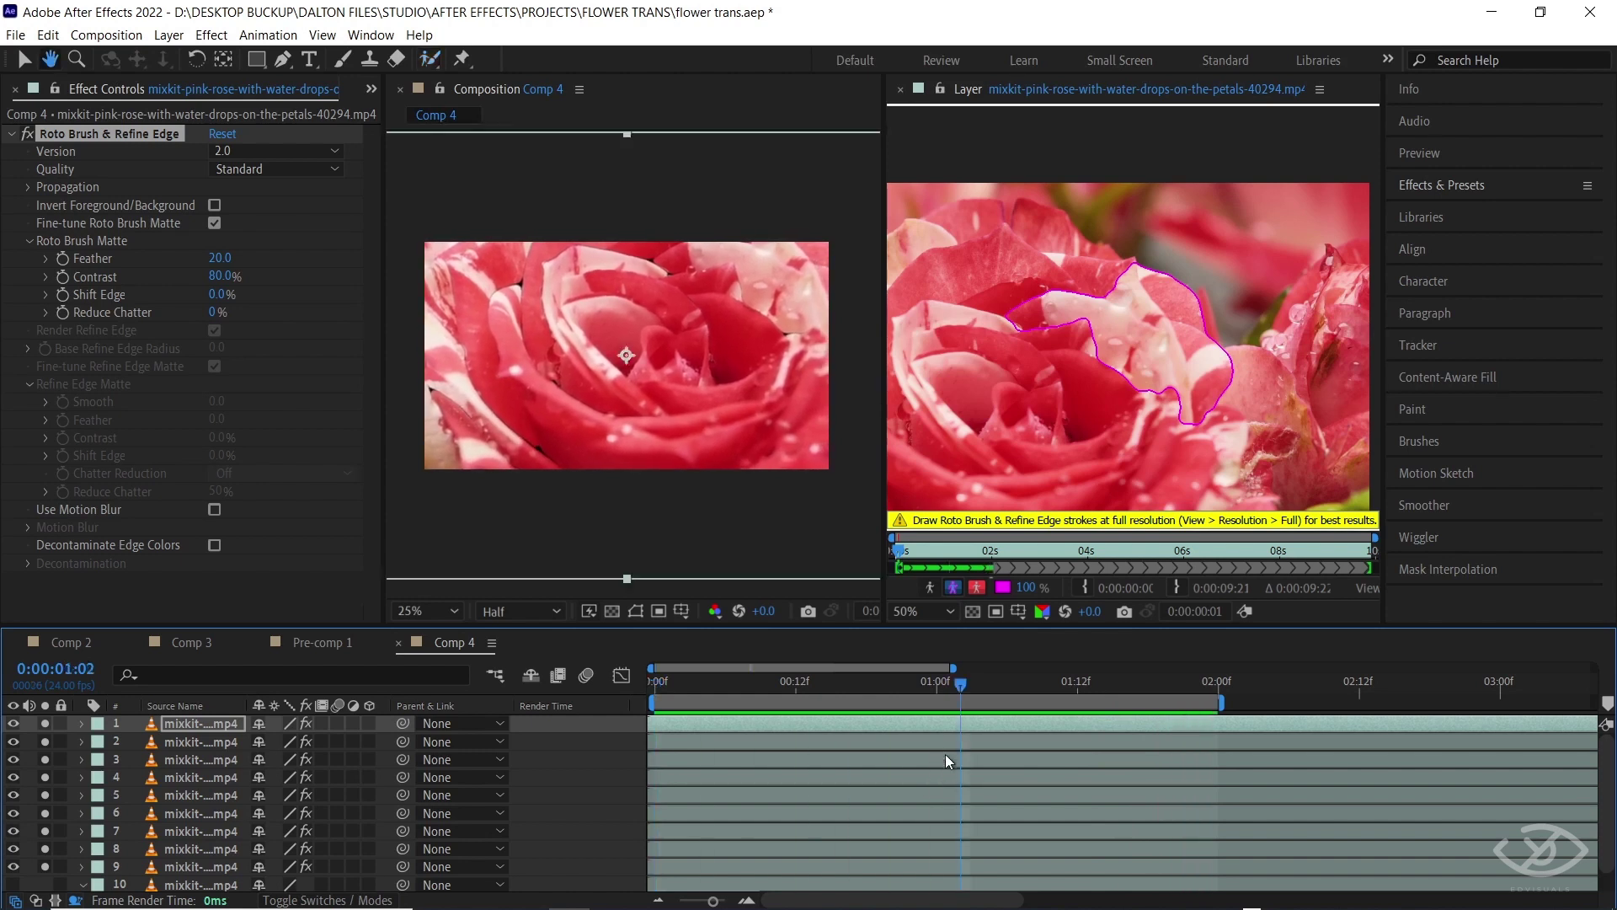
pyautogui.moveTo(959, 684); pyautogui.dragTo(655, 684)
pyautogui.scroll(-1, 696, 751)
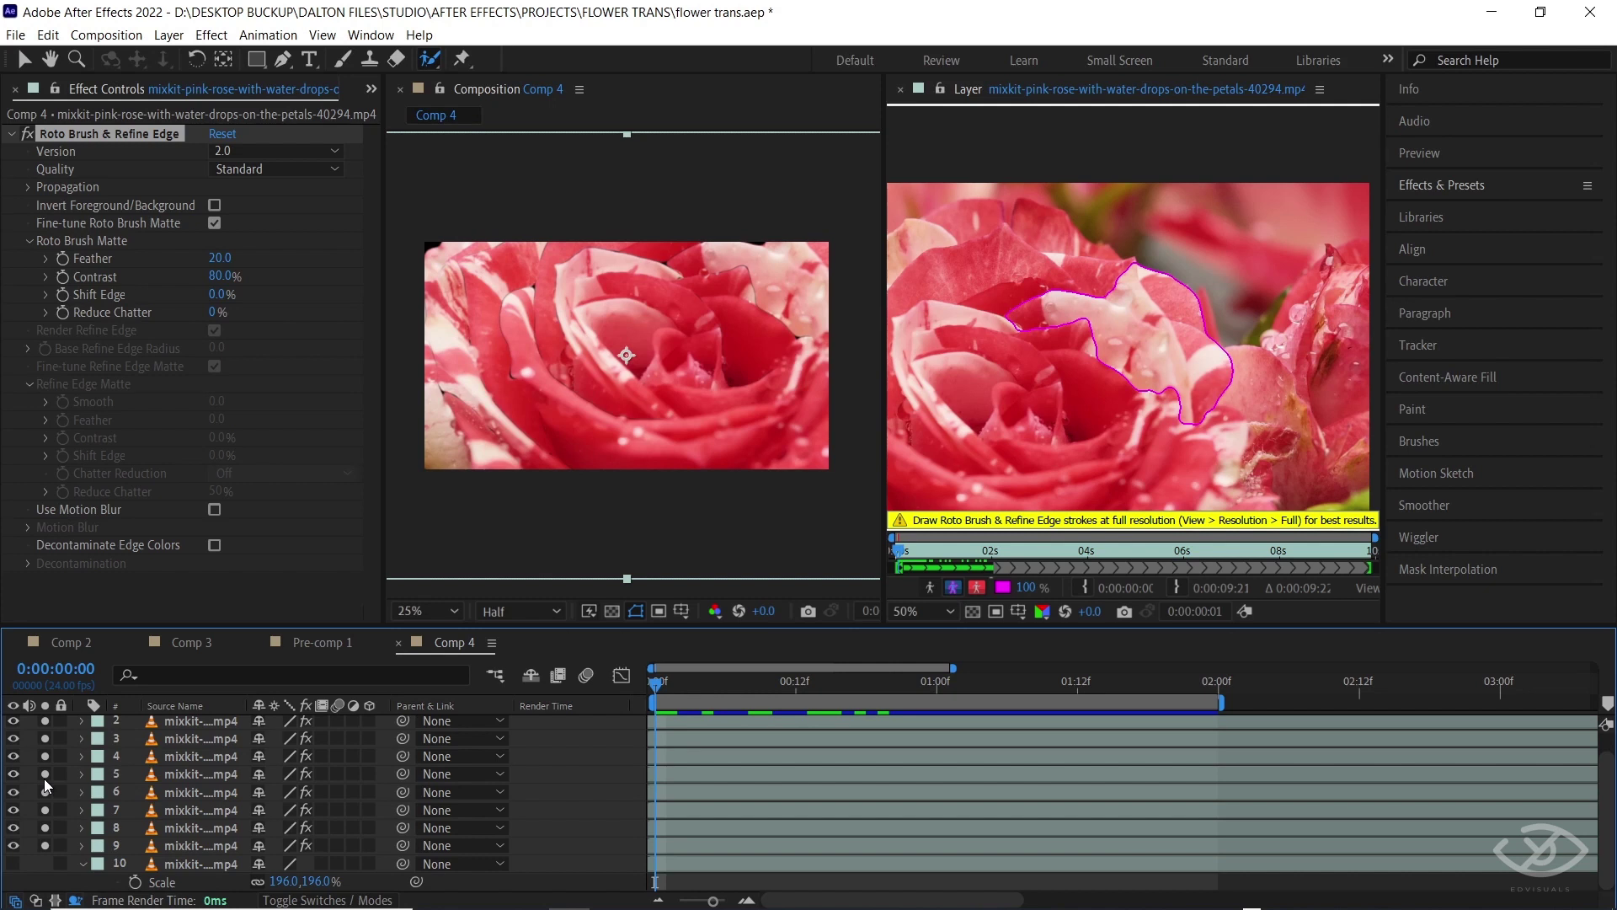
pyautogui.scroll(1, 44, 775)
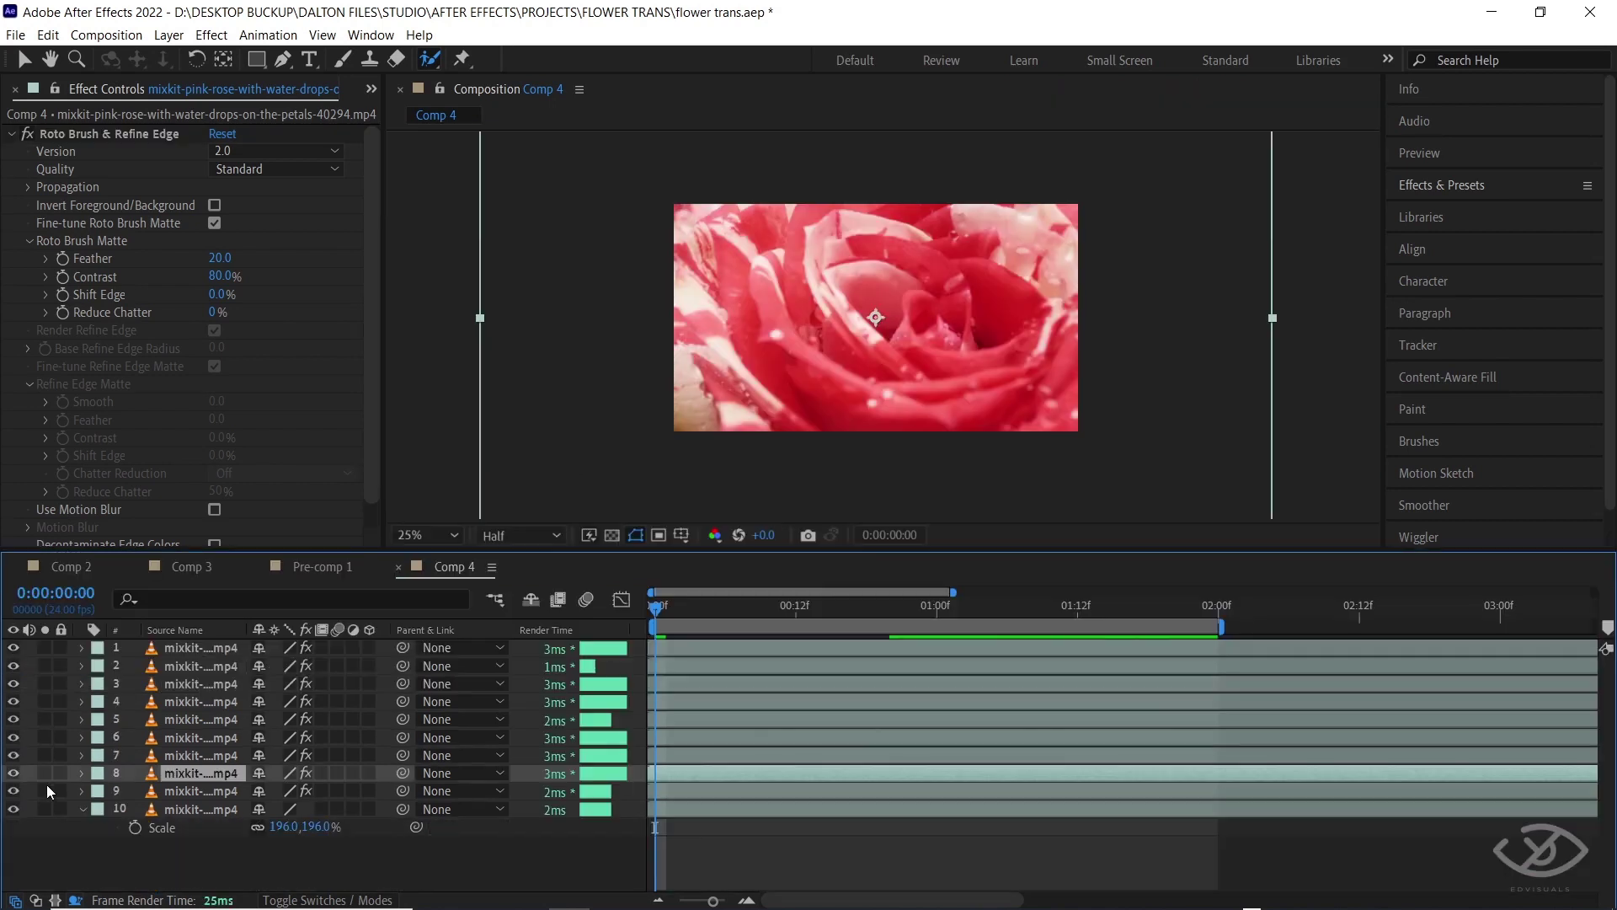
# Step: Check the petals on layers 8 and 7 in isolation, and solo and select layer 6
pyautogui.click(48, 775)
pyautogui.click(47, 775)
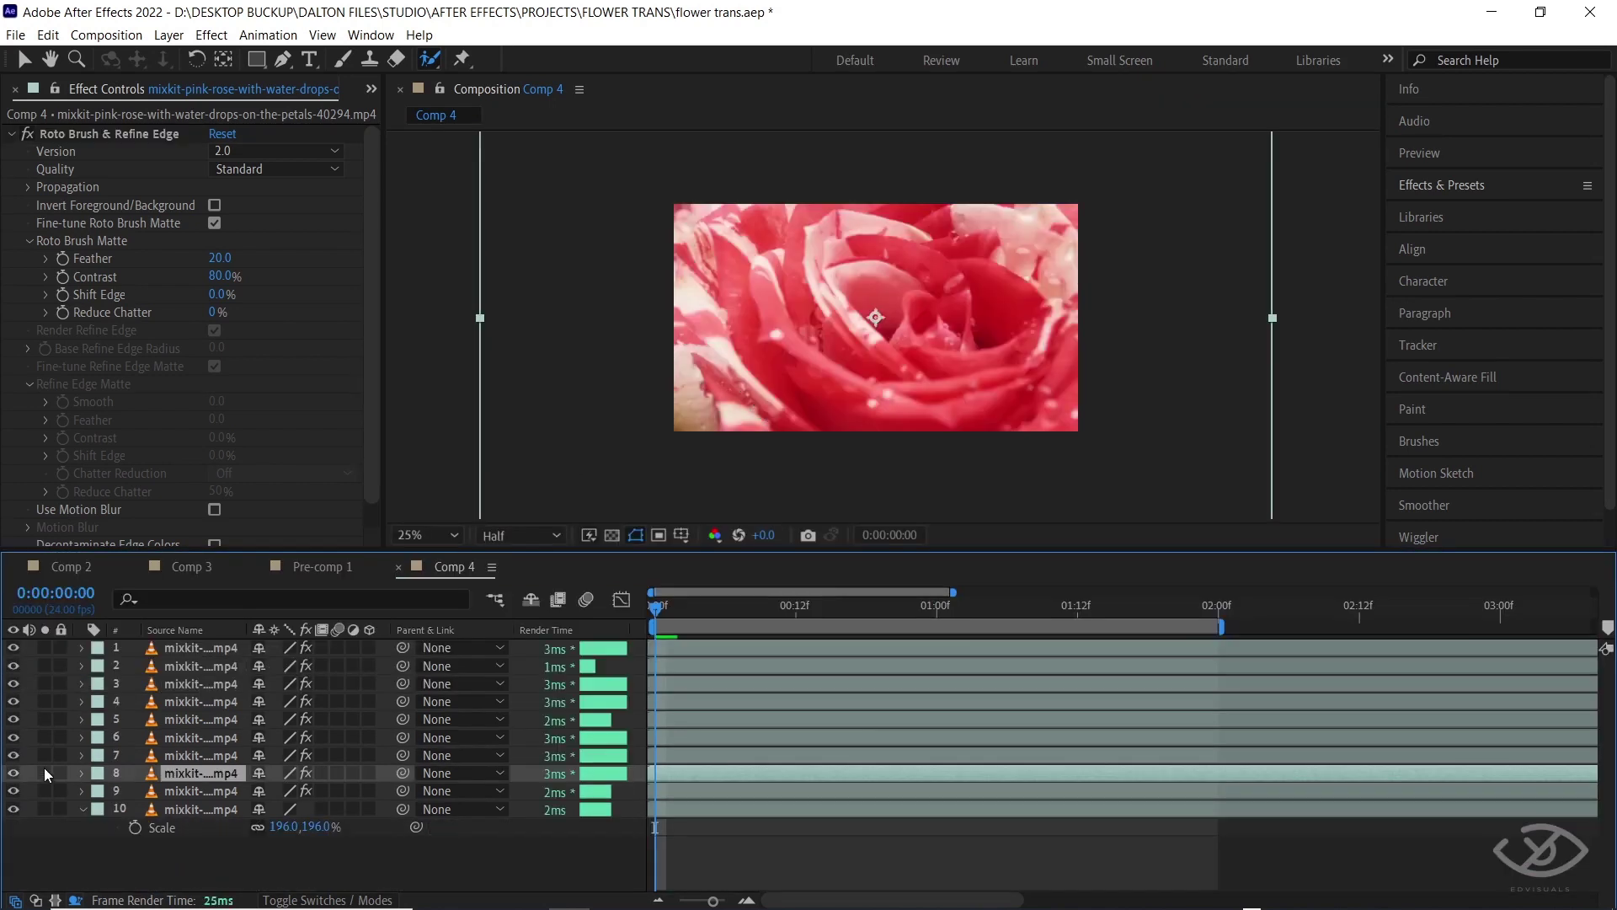
pyautogui.click(48, 755)
pyautogui.click(49, 754)
pyautogui.click(47, 737)
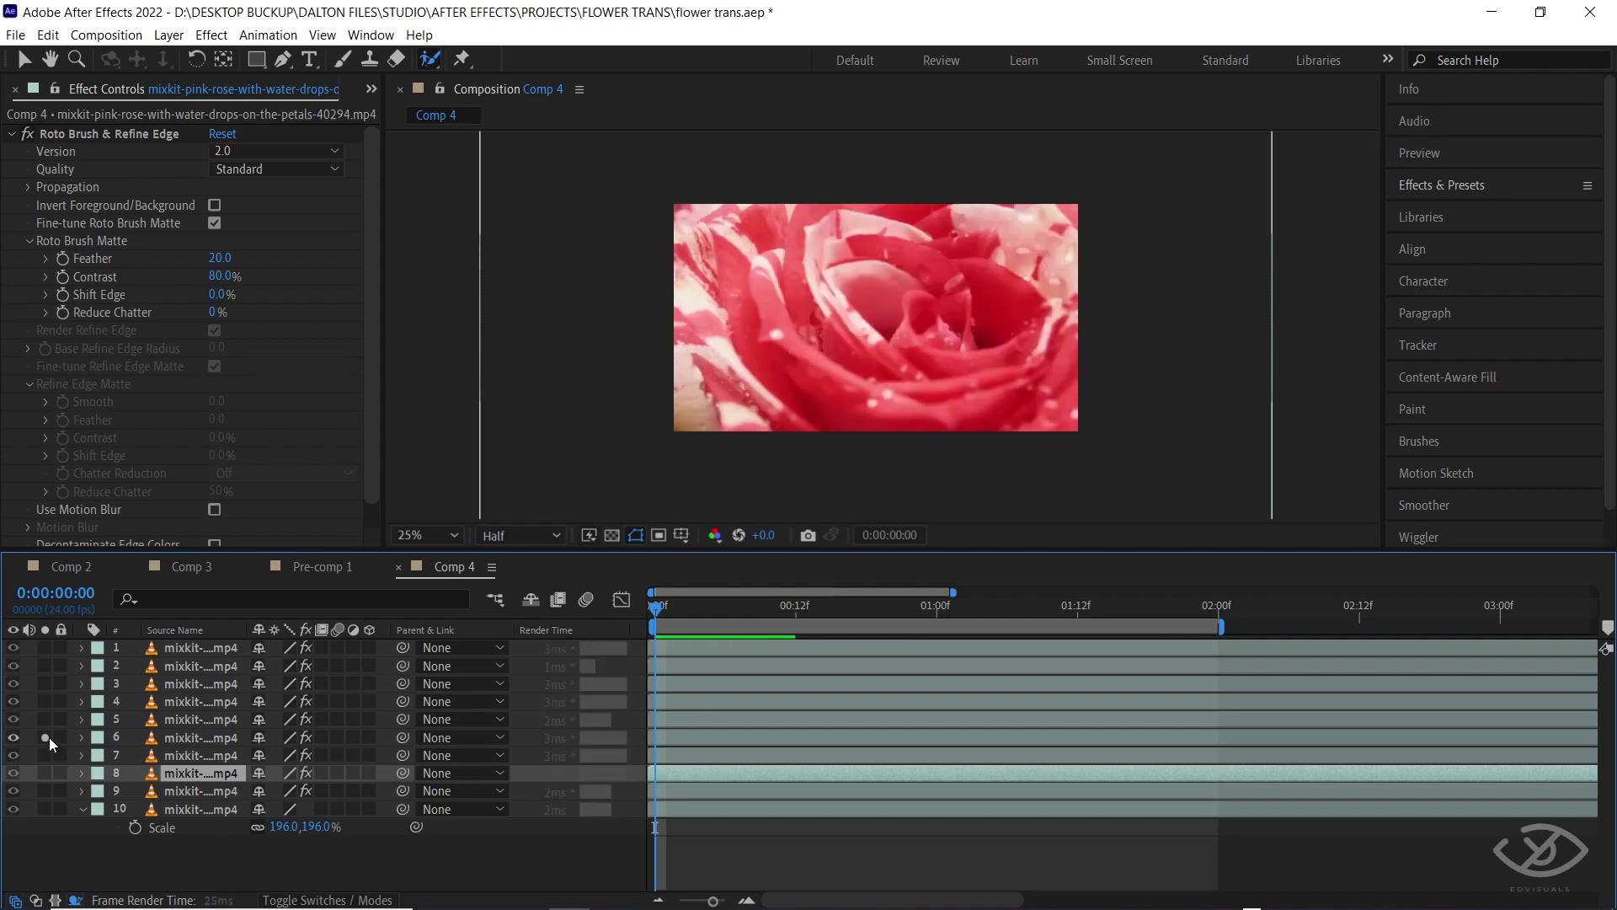
pyautogui.click(185, 738)
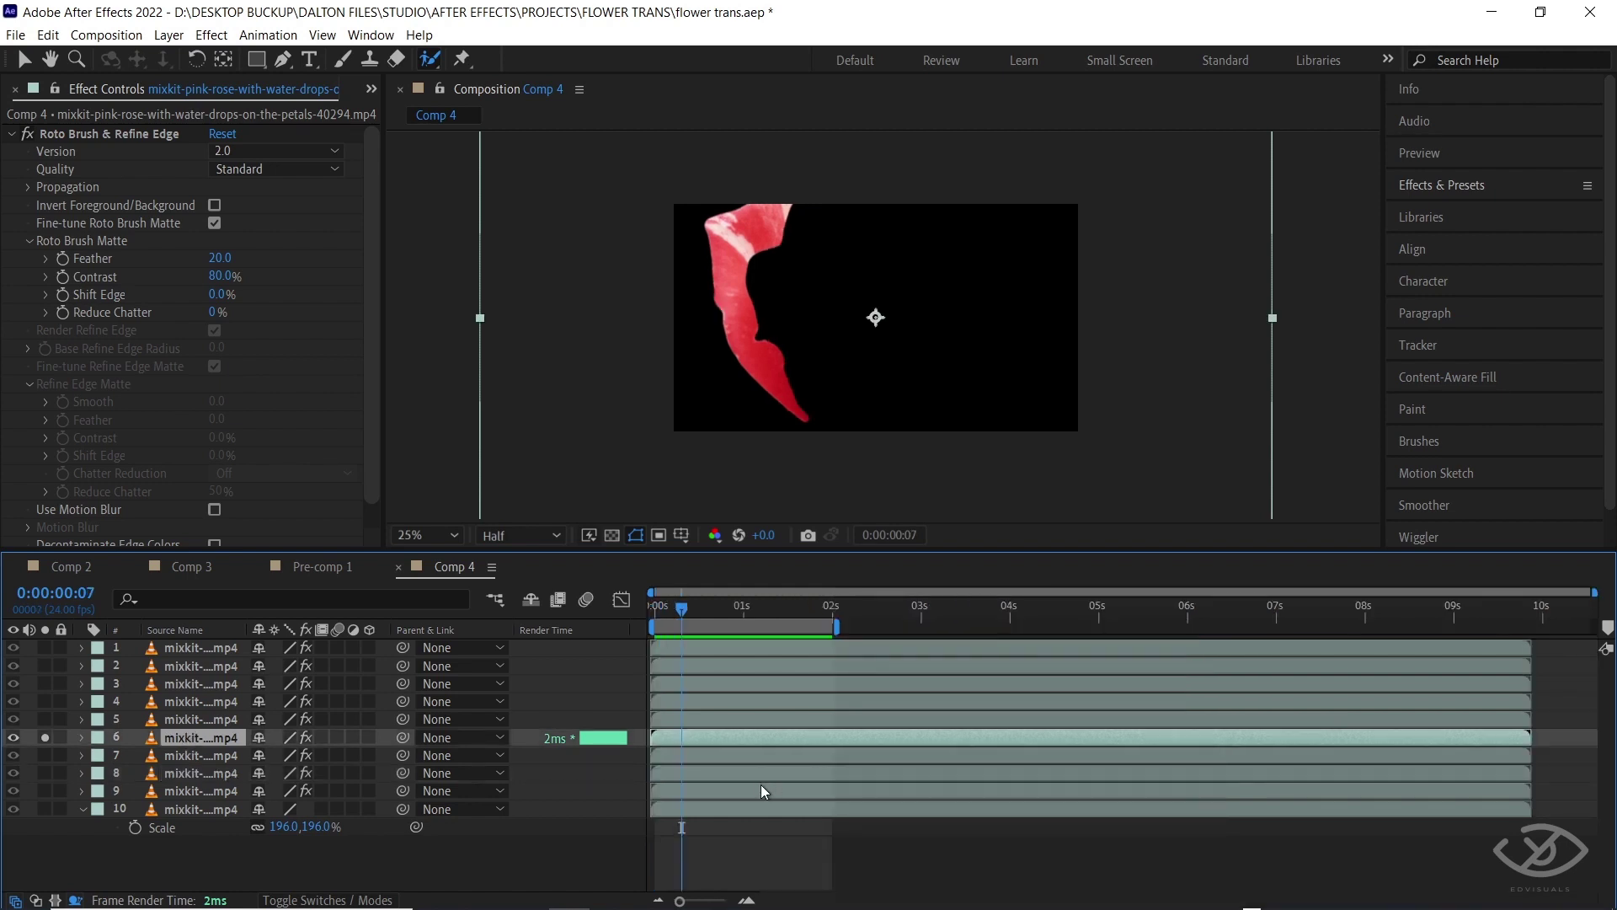
# Step: Reveal layer 6's Position, Scale and Rotation and enable keyframing for all three at 0:00:00:07
pyautogui.press('p')
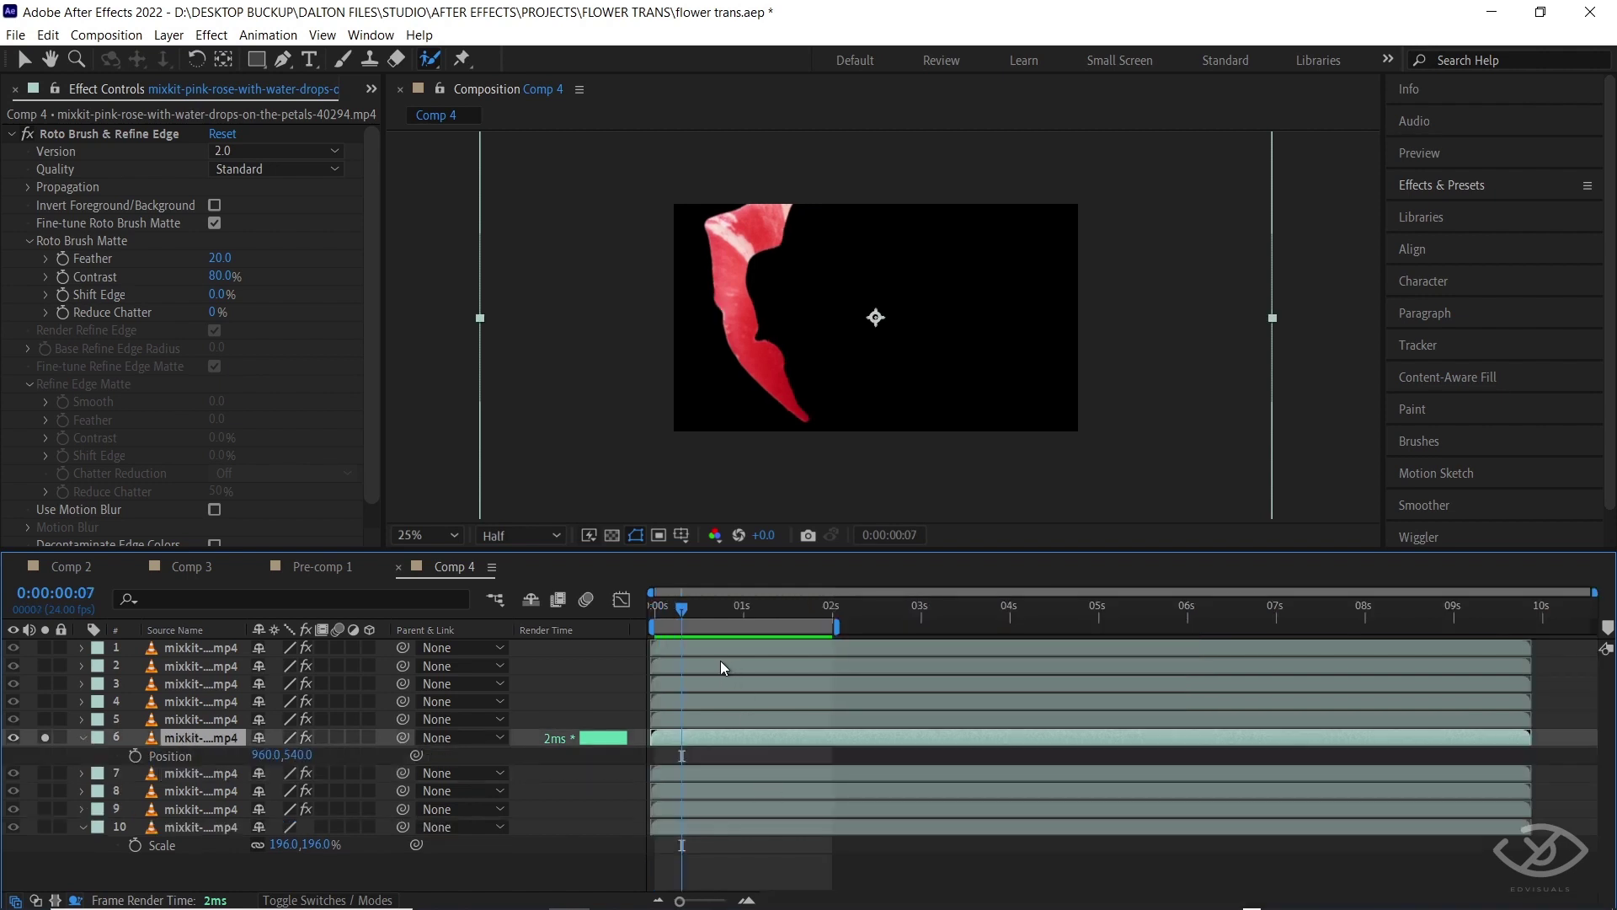
pyautogui.hotkey('shift', 's')
pyautogui.hotkey('shift', 'r')
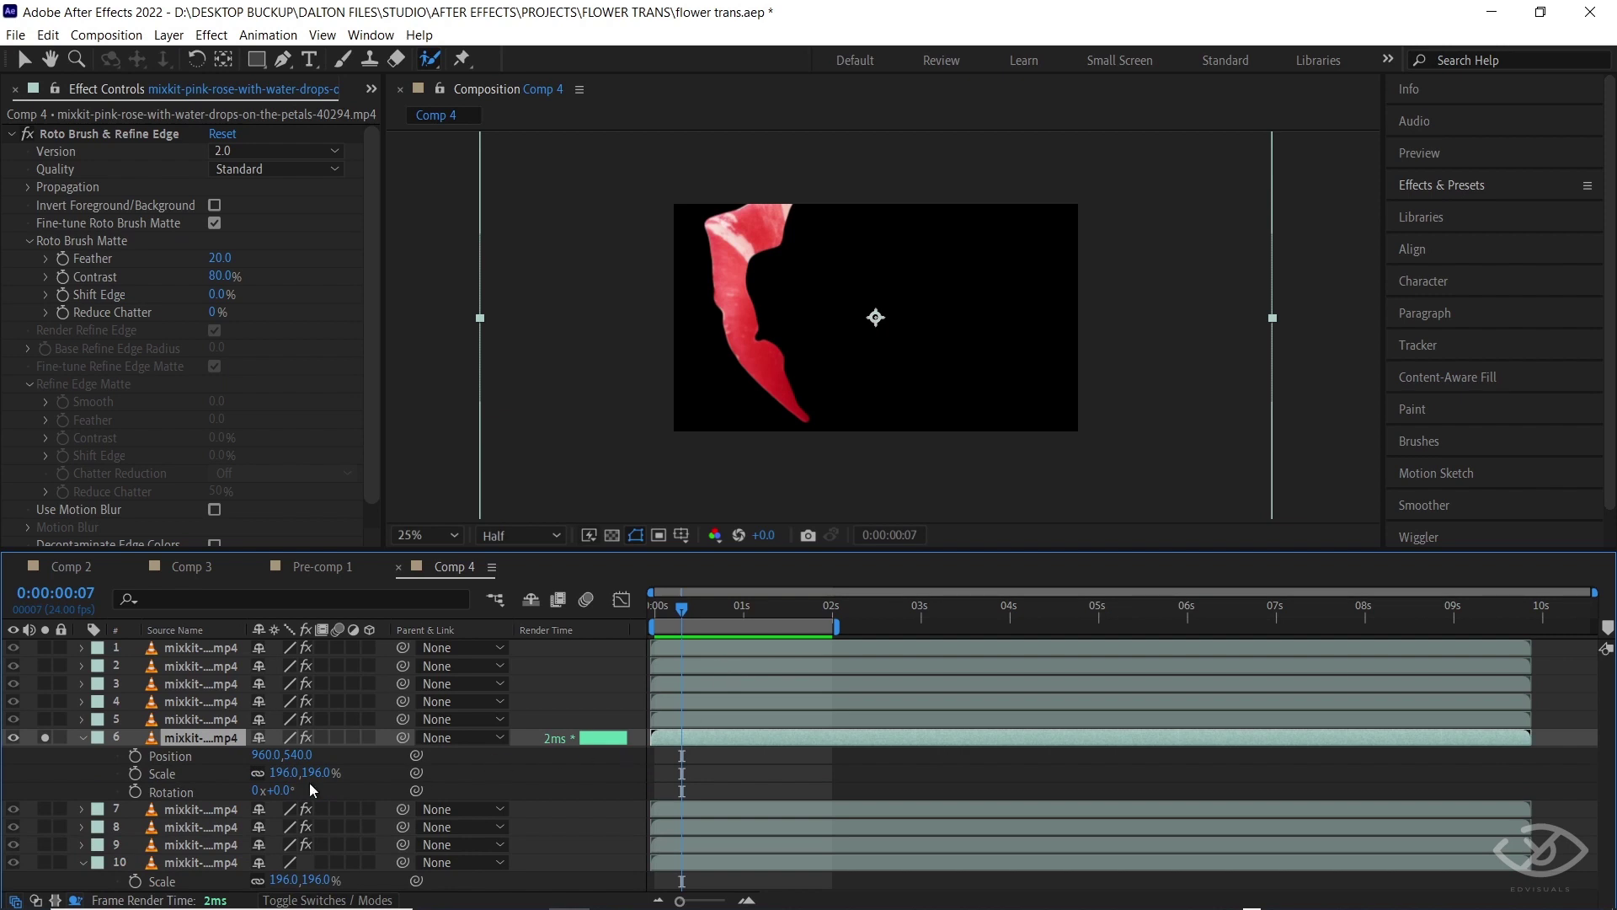
pyautogui.moveTo(135, 756); pyautogui.dragTo(136, 792)
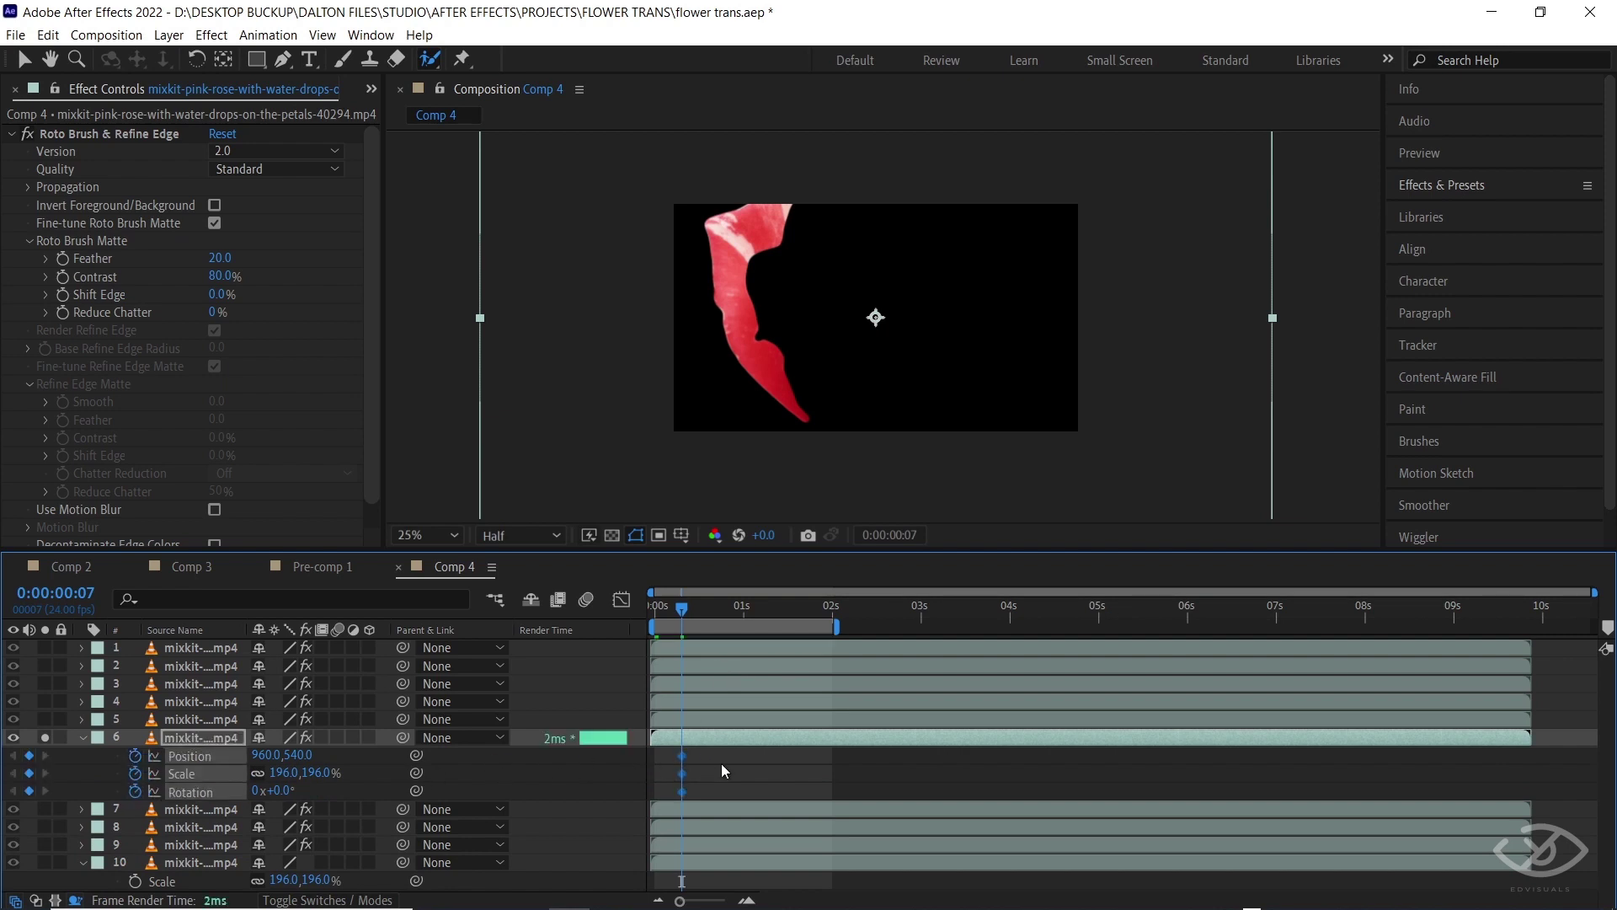
# Step: At 0:00:00:10, move layer 6's petal up and outward to position 848, 272 and turn off the layer's solo
pyautogui.press('=')
pyautogui.press('=')
pyautogui.press('pagedown')
pyautogui.press('pagedown')
pyautogui.press('pagedown')
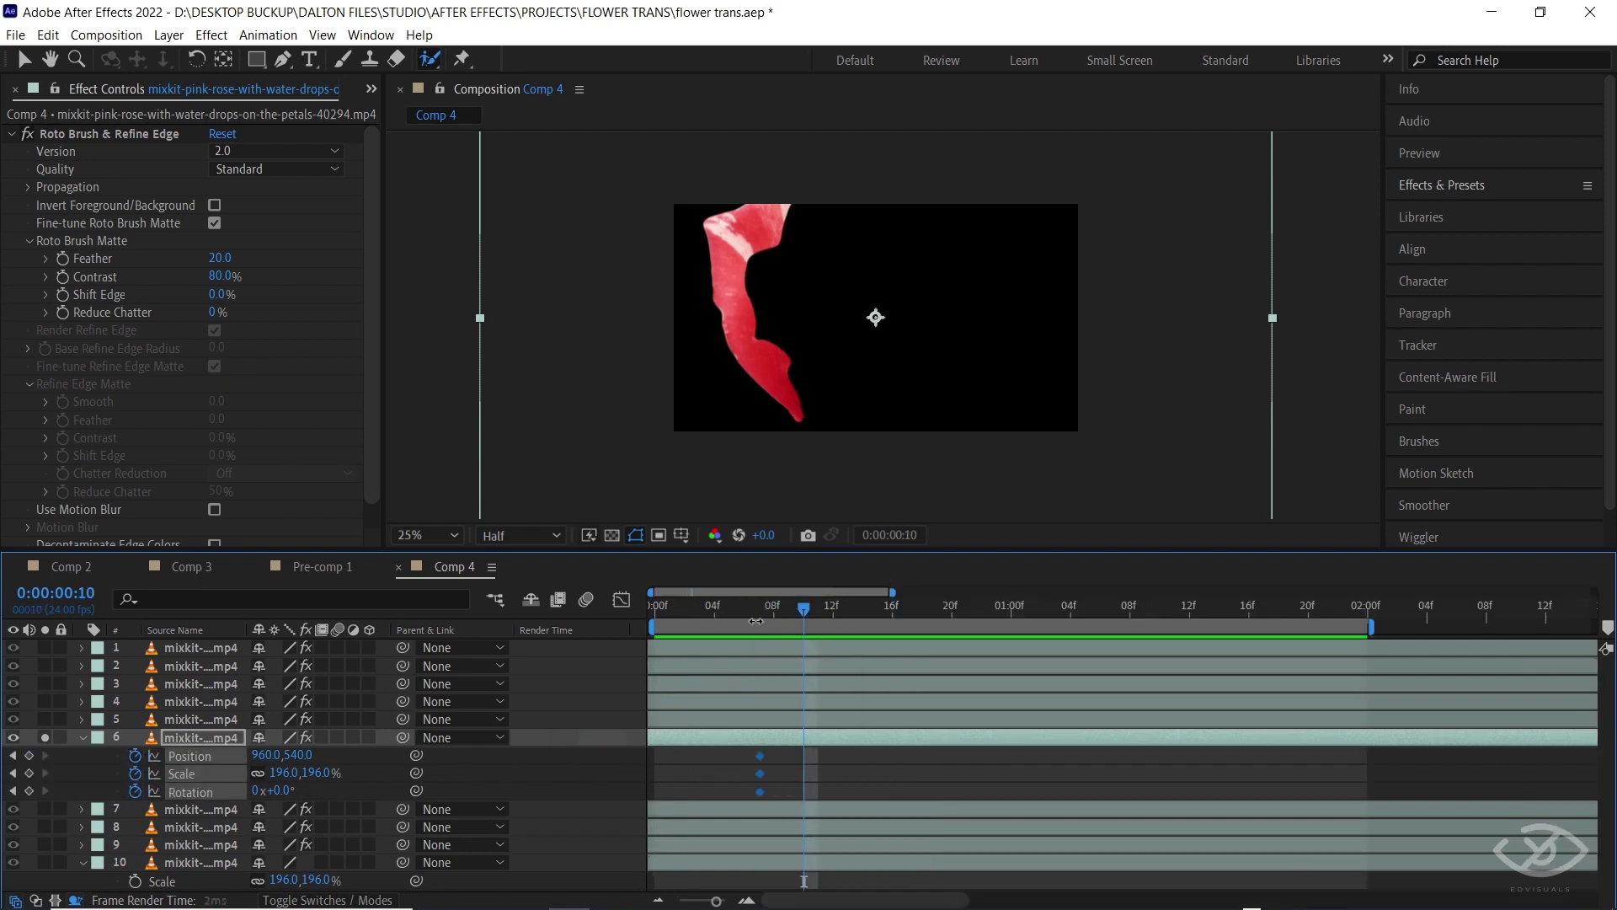
pyautogui.moveTo(740, 305); pyautogui.dragTo(714, 246)
pyautogui.click(46, 739)
pyautogui.click(45, 738)
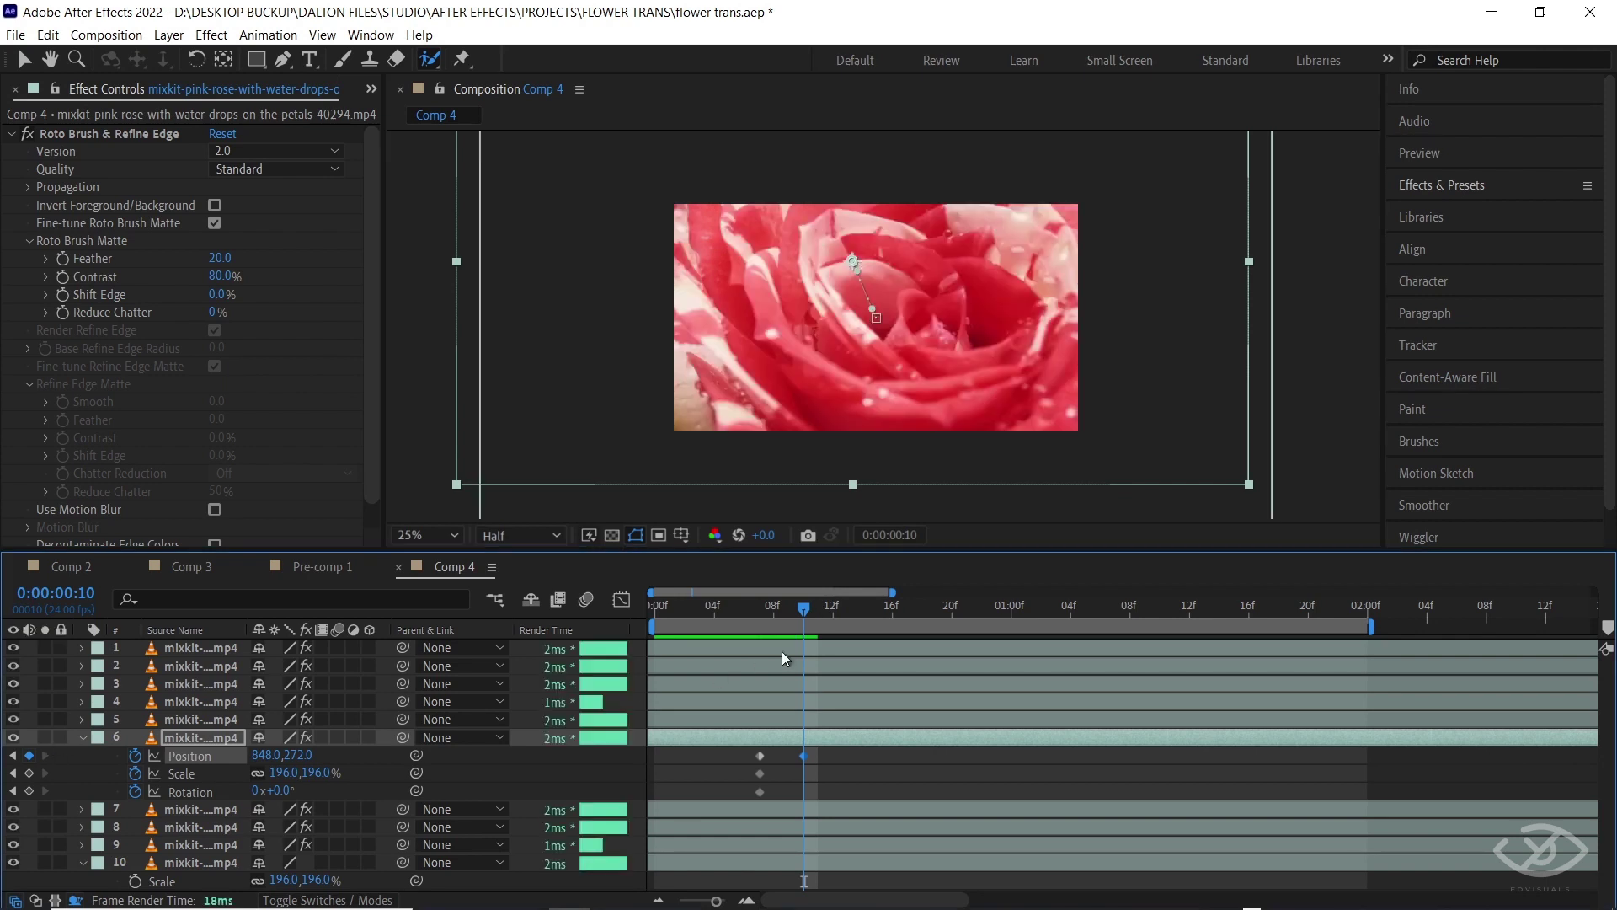
pyautogui.moveTo(800, 610)
pyautogui.mouseDown()
pyautogui.moveTo(743, 614)
pyautogui.moveTo(800, 615)
pyautogui.mouseUp()
pyautogui.press('-')
# Step: Check layer 4's petal in isolation and solo layer 5
pyautogui.click(47, 699)
pyautogui.click(48, 699)
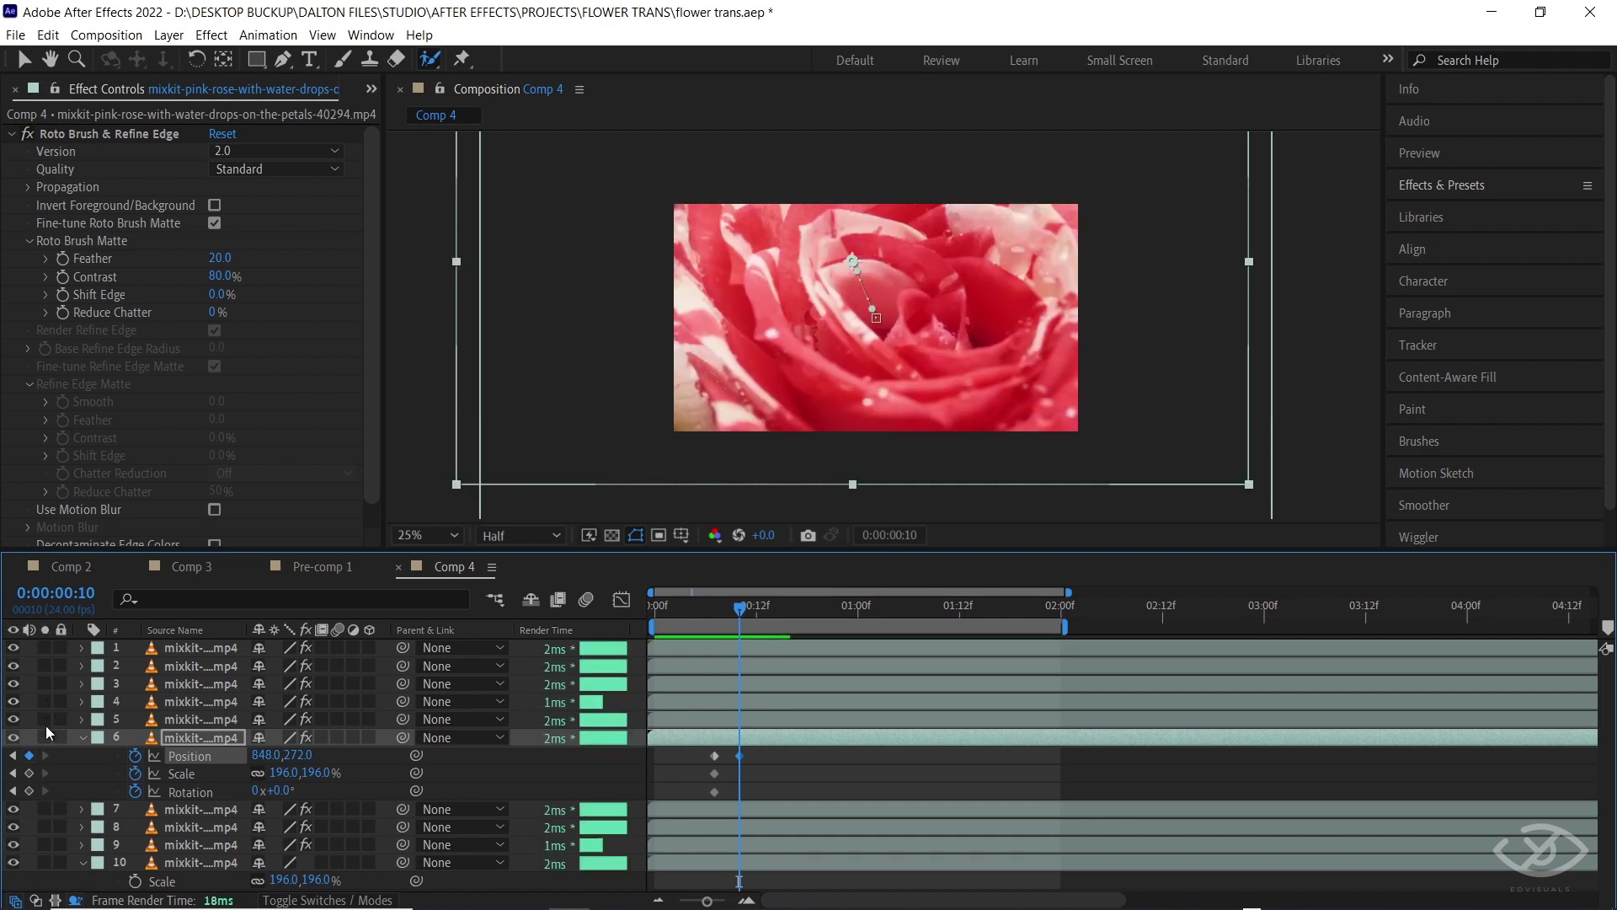
pyautogui.click(45, 725)
pyautogui.click(46, 725)
pyautogui.click(45, 725)
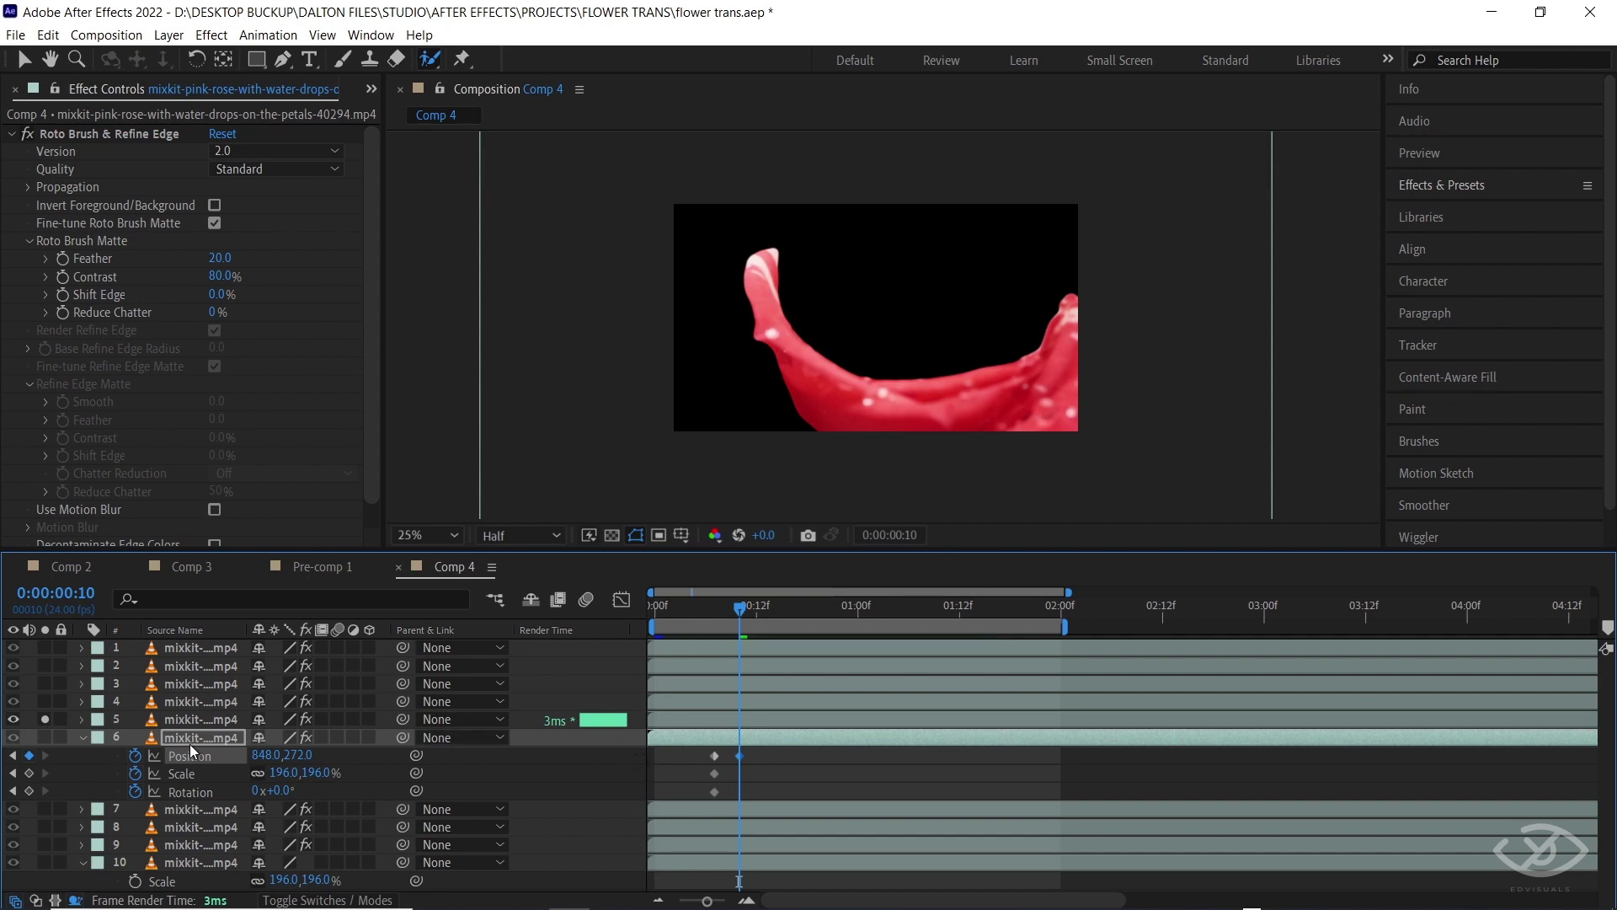
# Step: Reveal layer 5's Position, Scale and Rotation and enable keyframing for all three at 0:00:00:10
pyautogui.click(201, 719)
pyautogui.press('p')
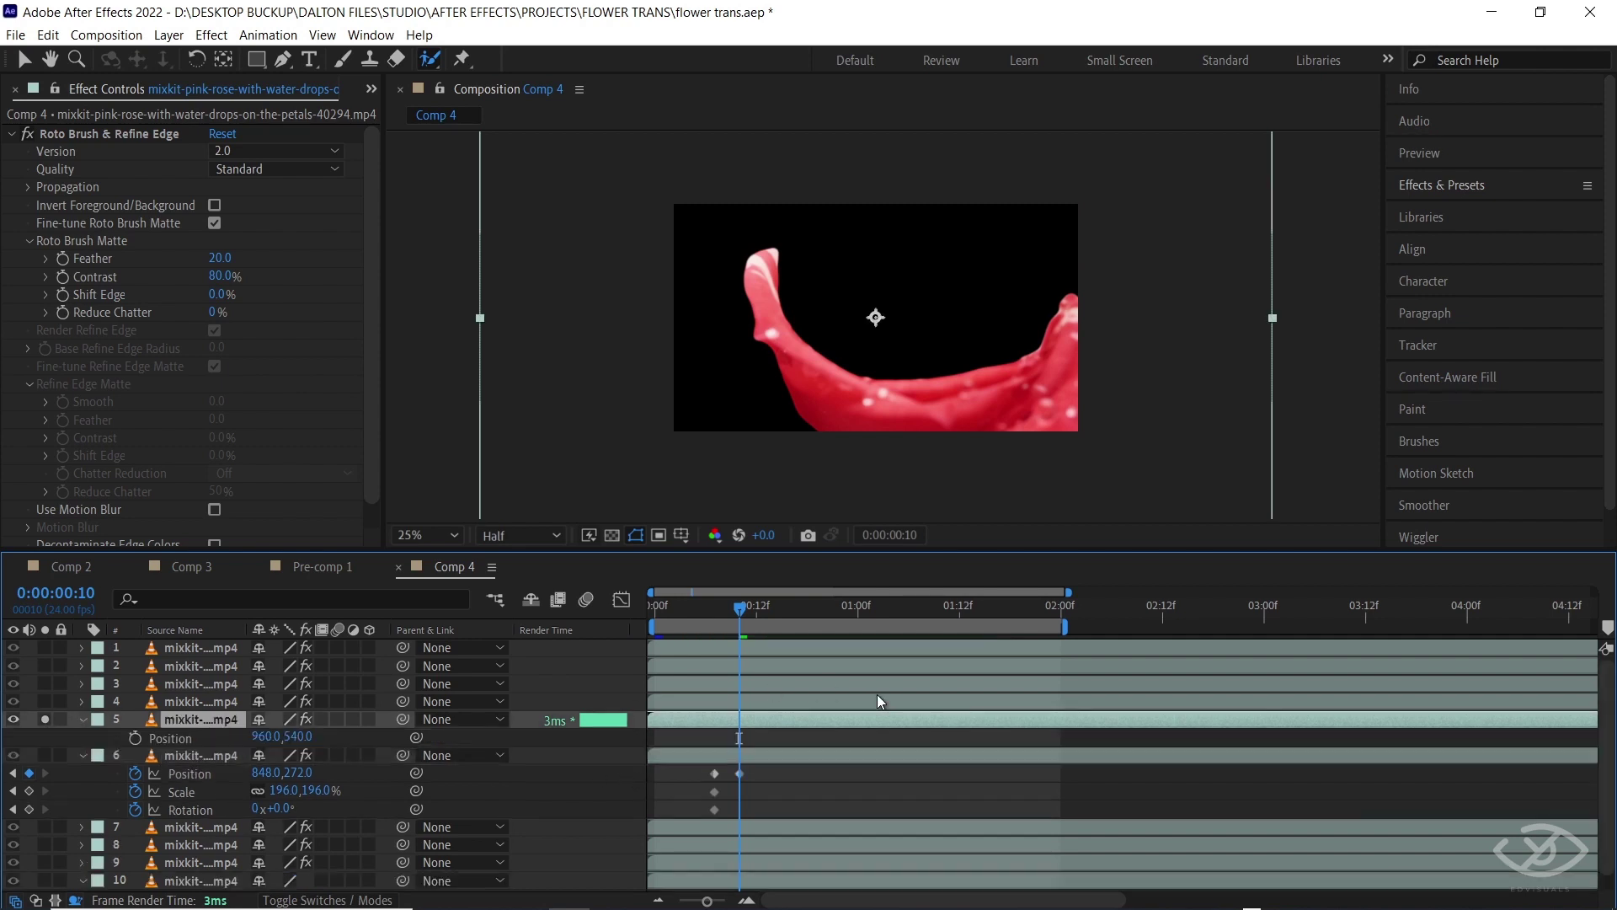
pyautogui.hotkey('shift', 's')
pyautogui.hotkey('shift', 'r')
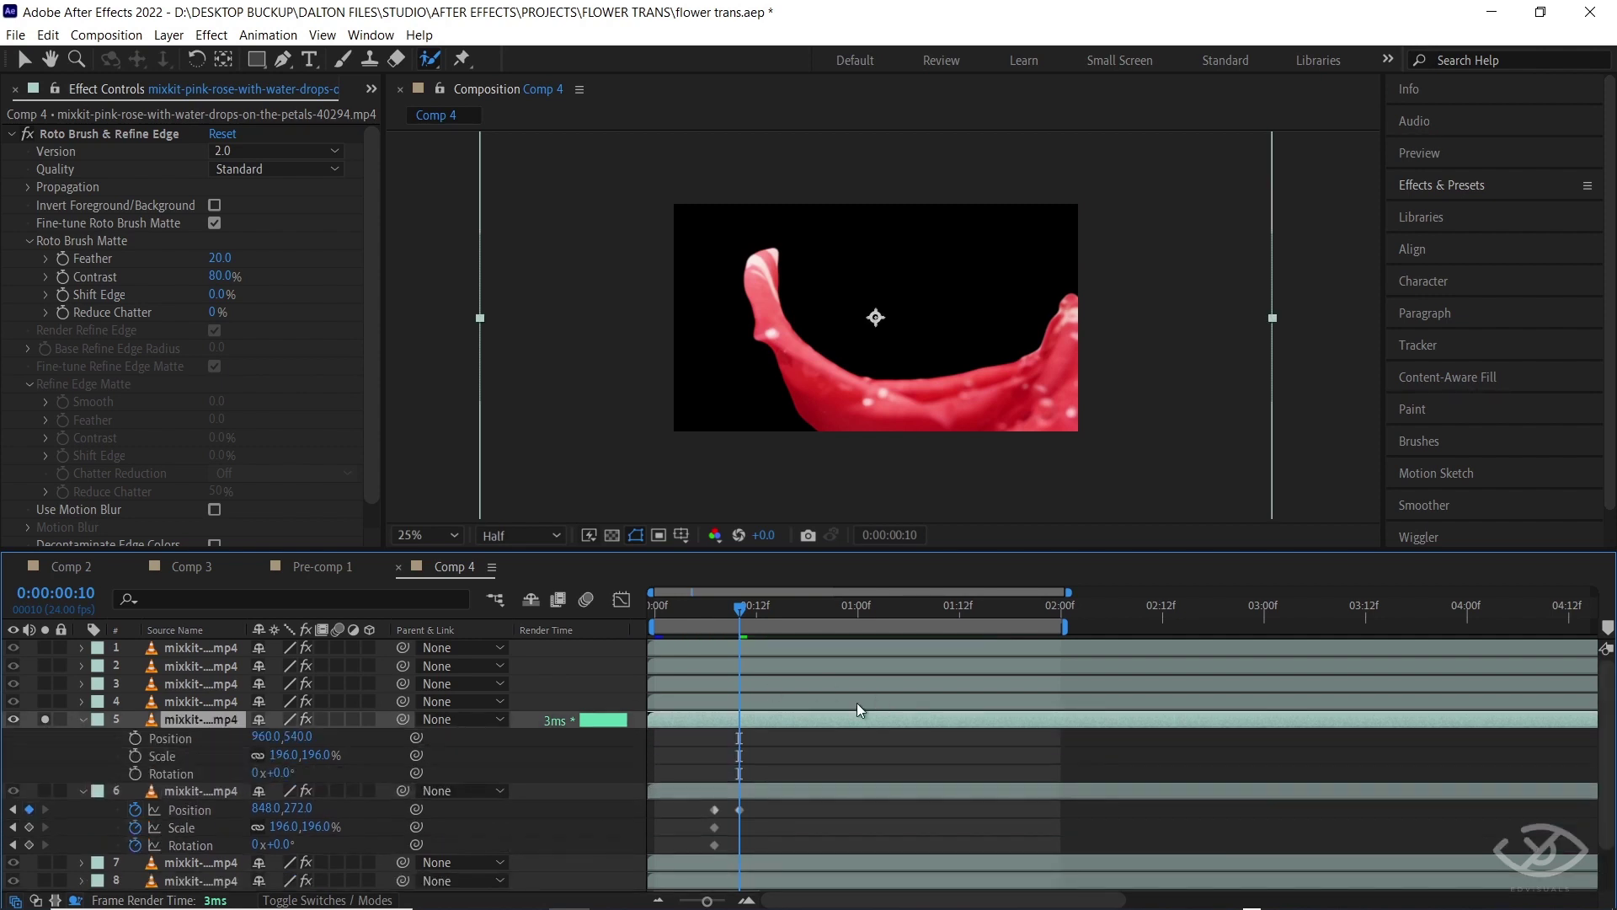
pyautogui.click(135, 737)
pyautogui.click(135, 755)
pyautogui.click(134, 773)
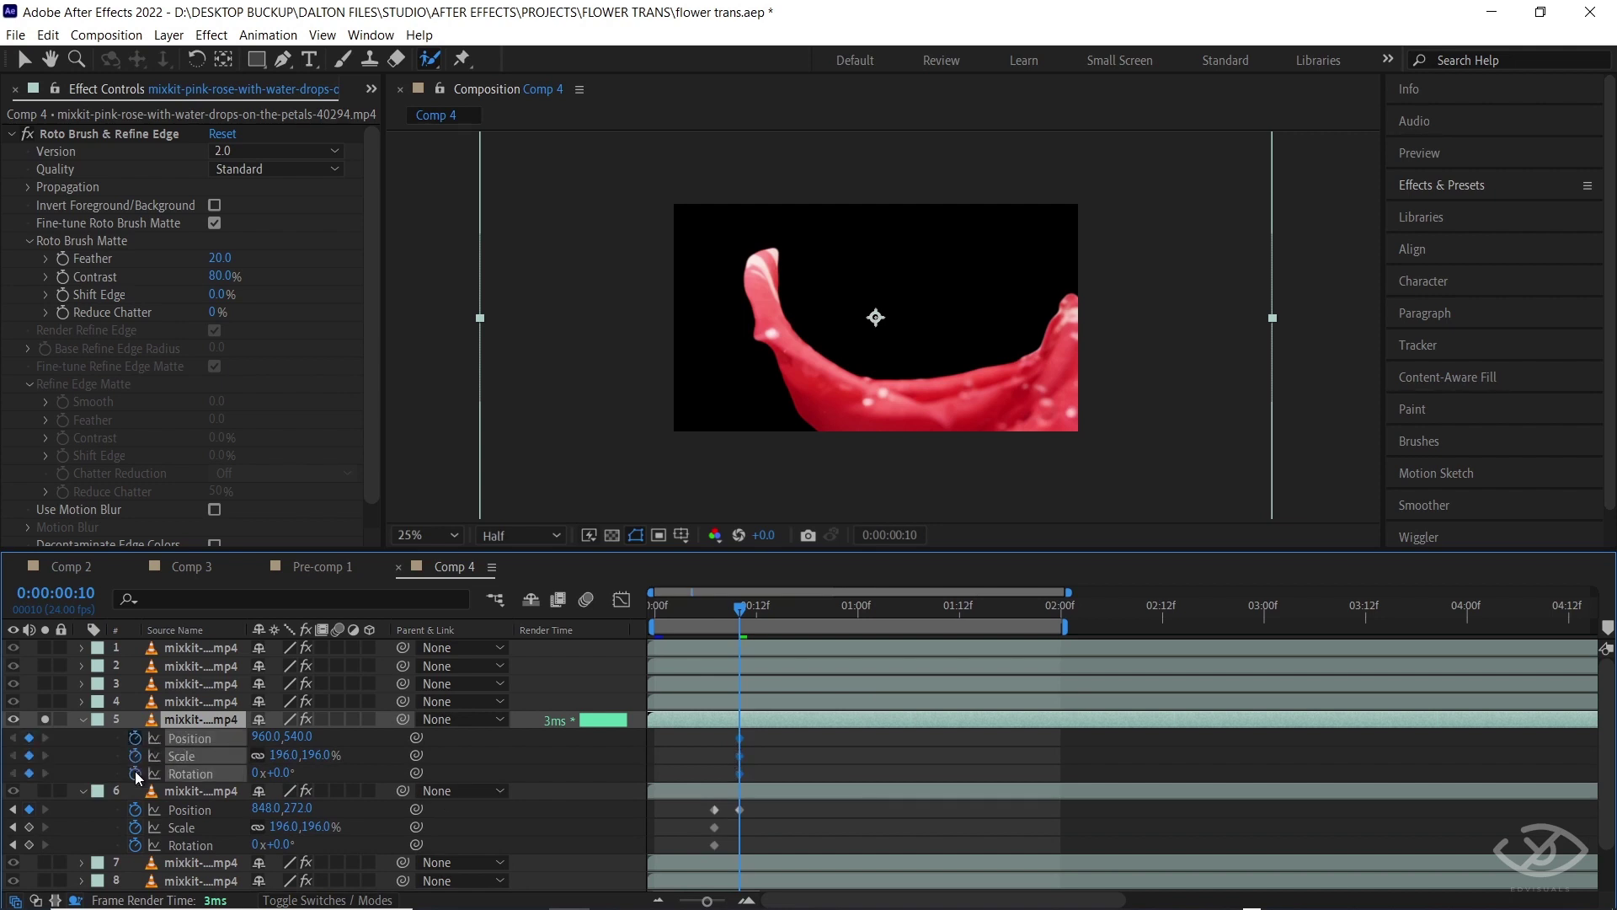
# Step: At 0:00:00:13, move layer 5's petal down and outward to position 1148, 832
pyautogui.press('pagedown')
pyautogui.press('pageup')
pyautogui.press('pagedown')
pyautogui.press('pagedown')
pyautogui.press('pagedown')
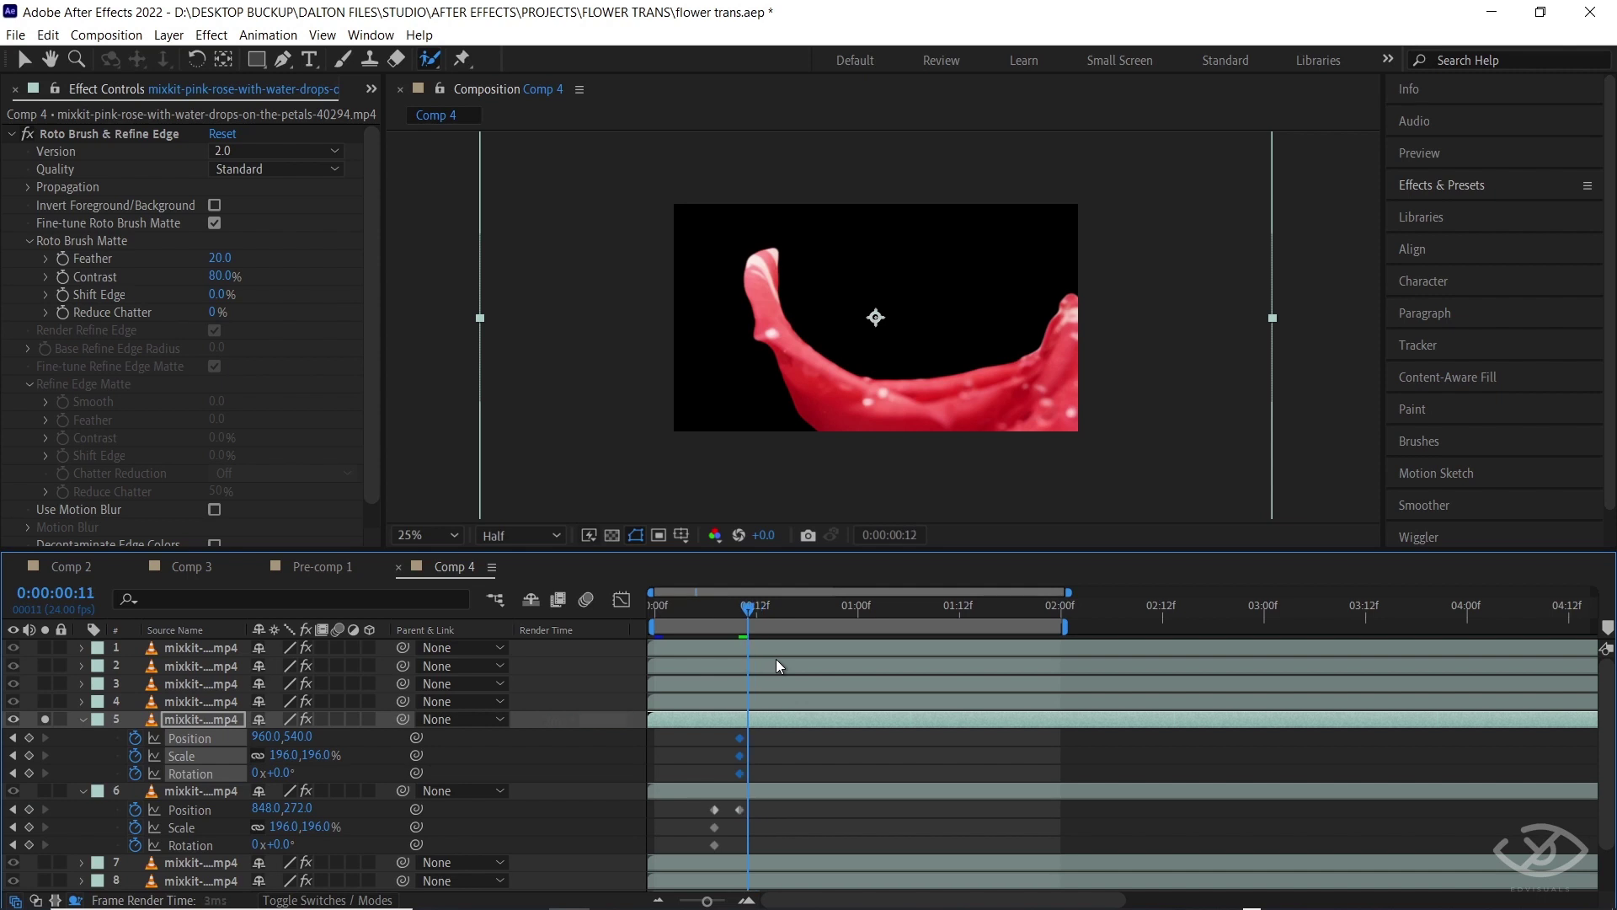
pyautogui.moveTo(903, 417); pyautogui.dragTo(944, 480)
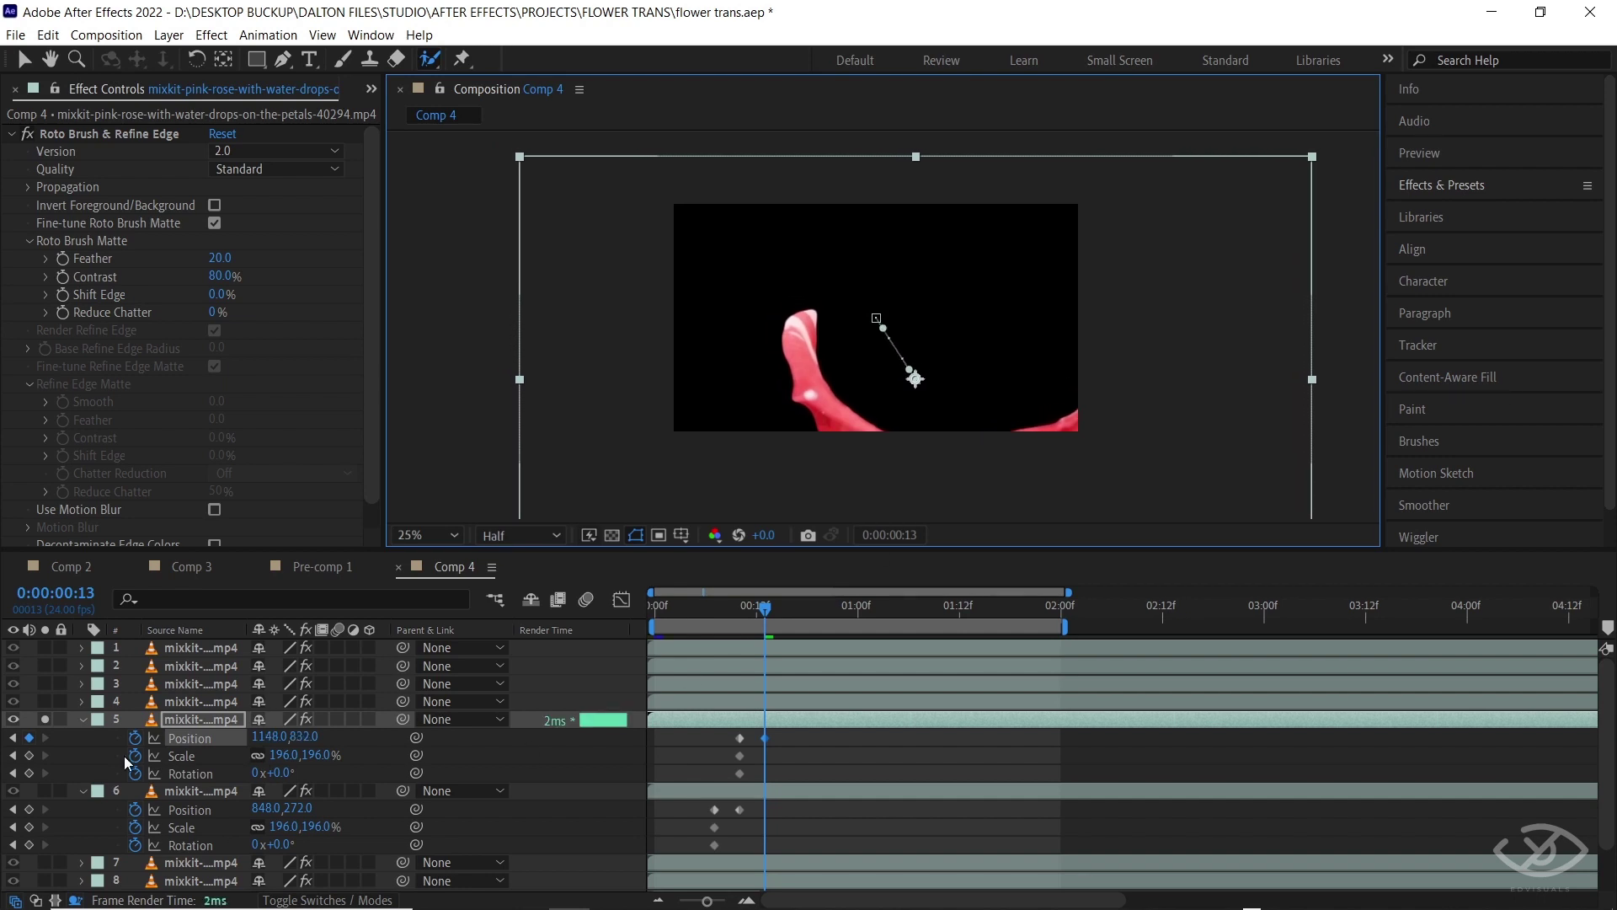
# Step: Turn off layer 5's solo, preview the opening frames, and hide layer 10's full rose footage
pyautogui.click(44, 719)
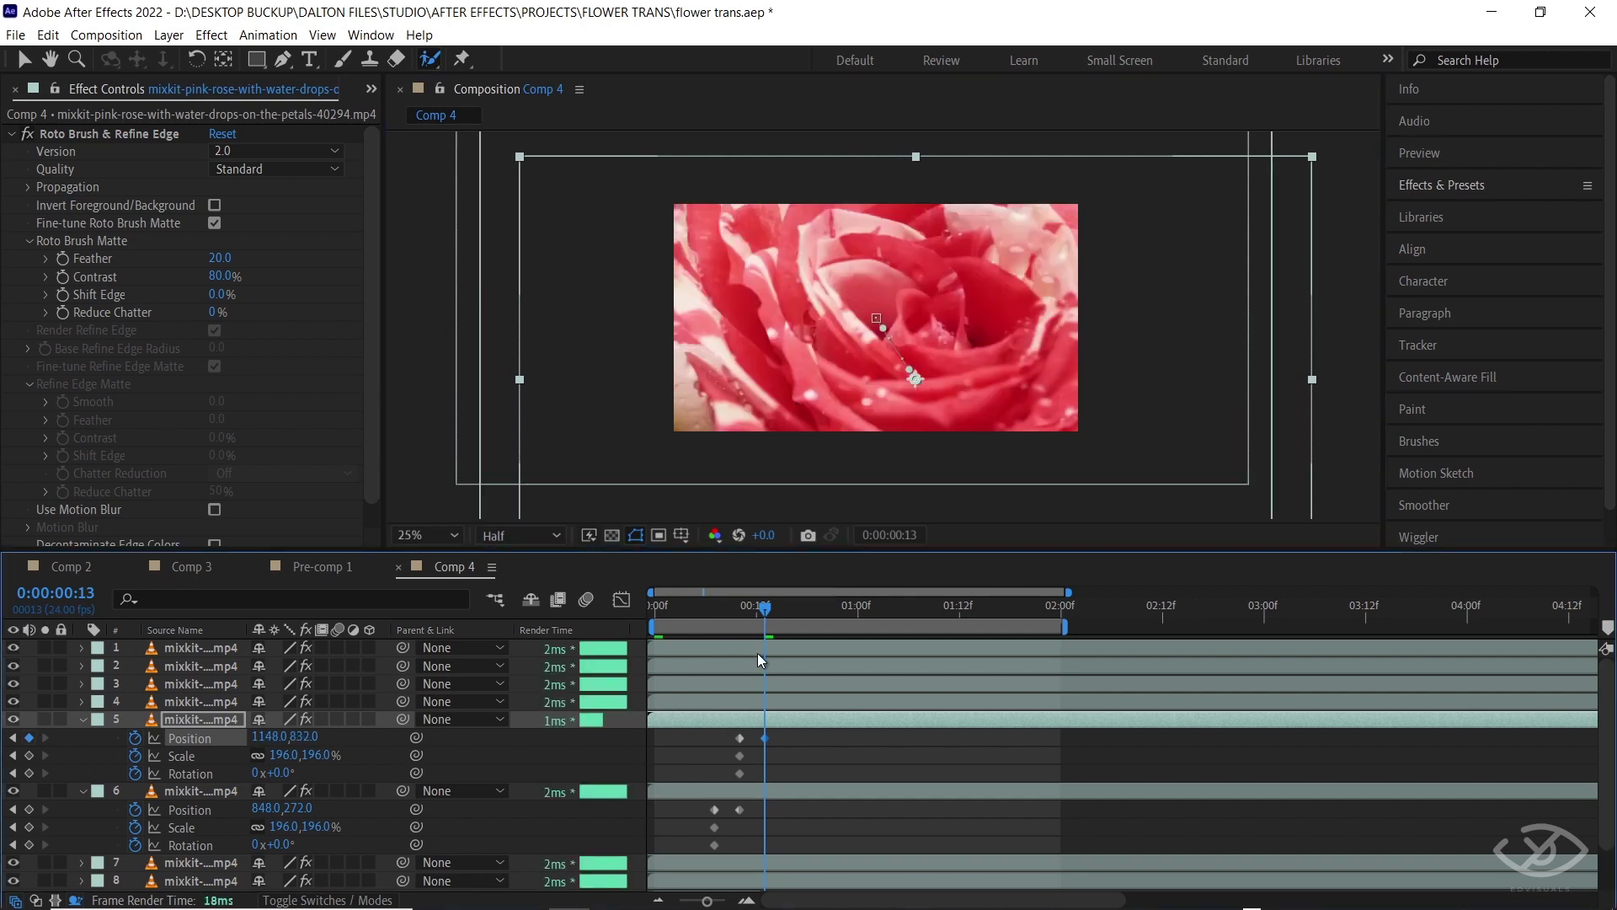
pyautogui.moveTo(765, 610); pyautogui.dragTo(675, 619)
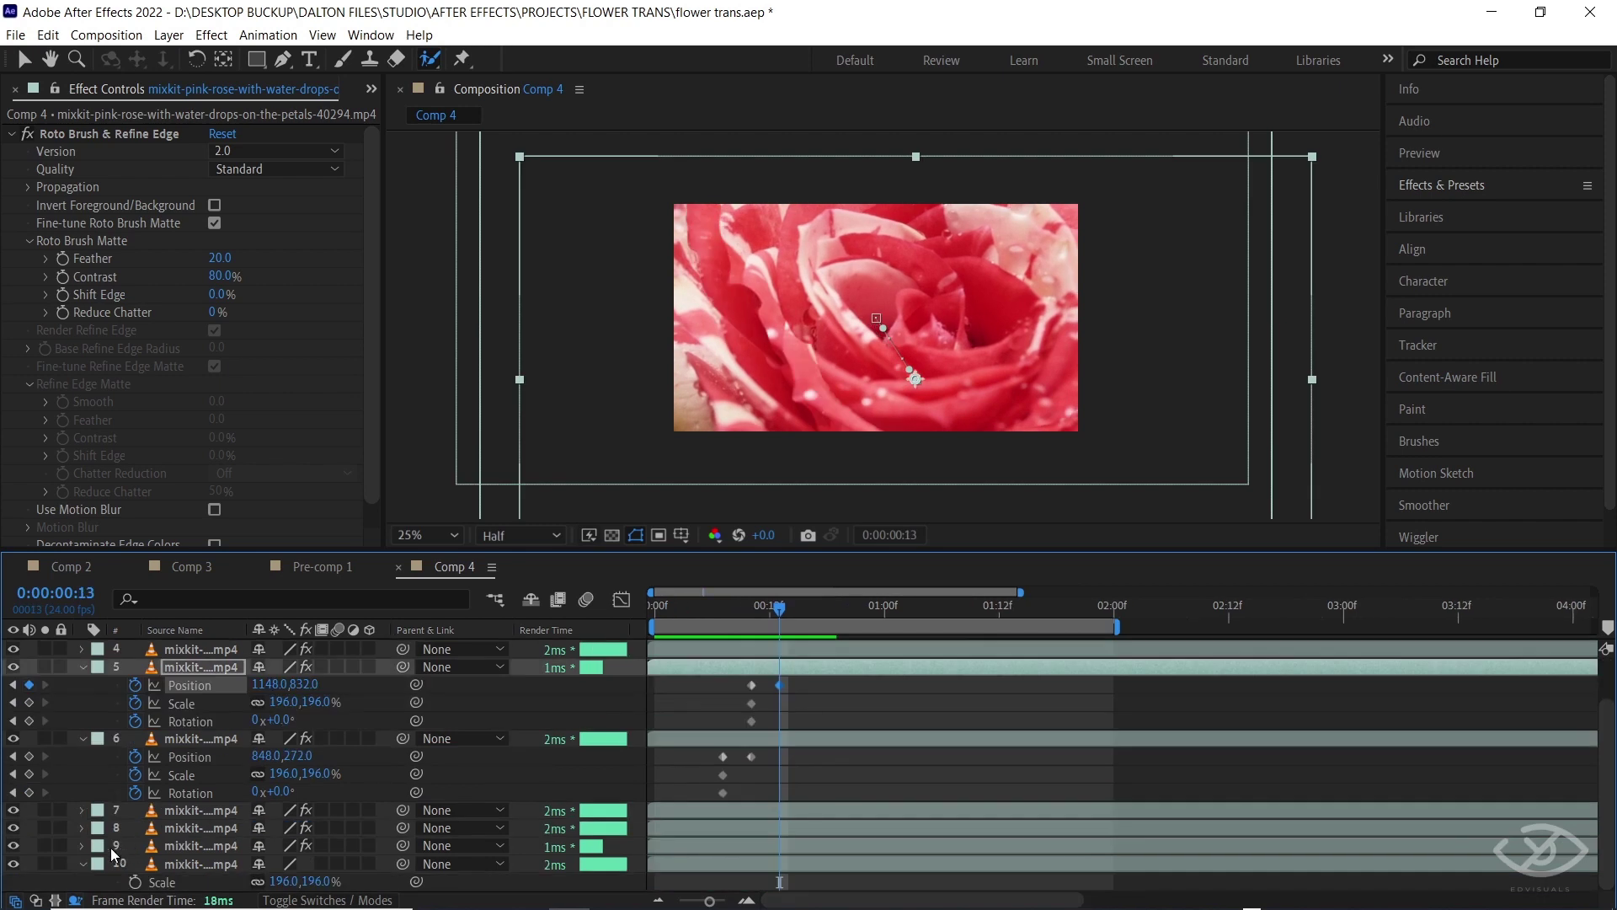
pyautogui.click(14, 864)
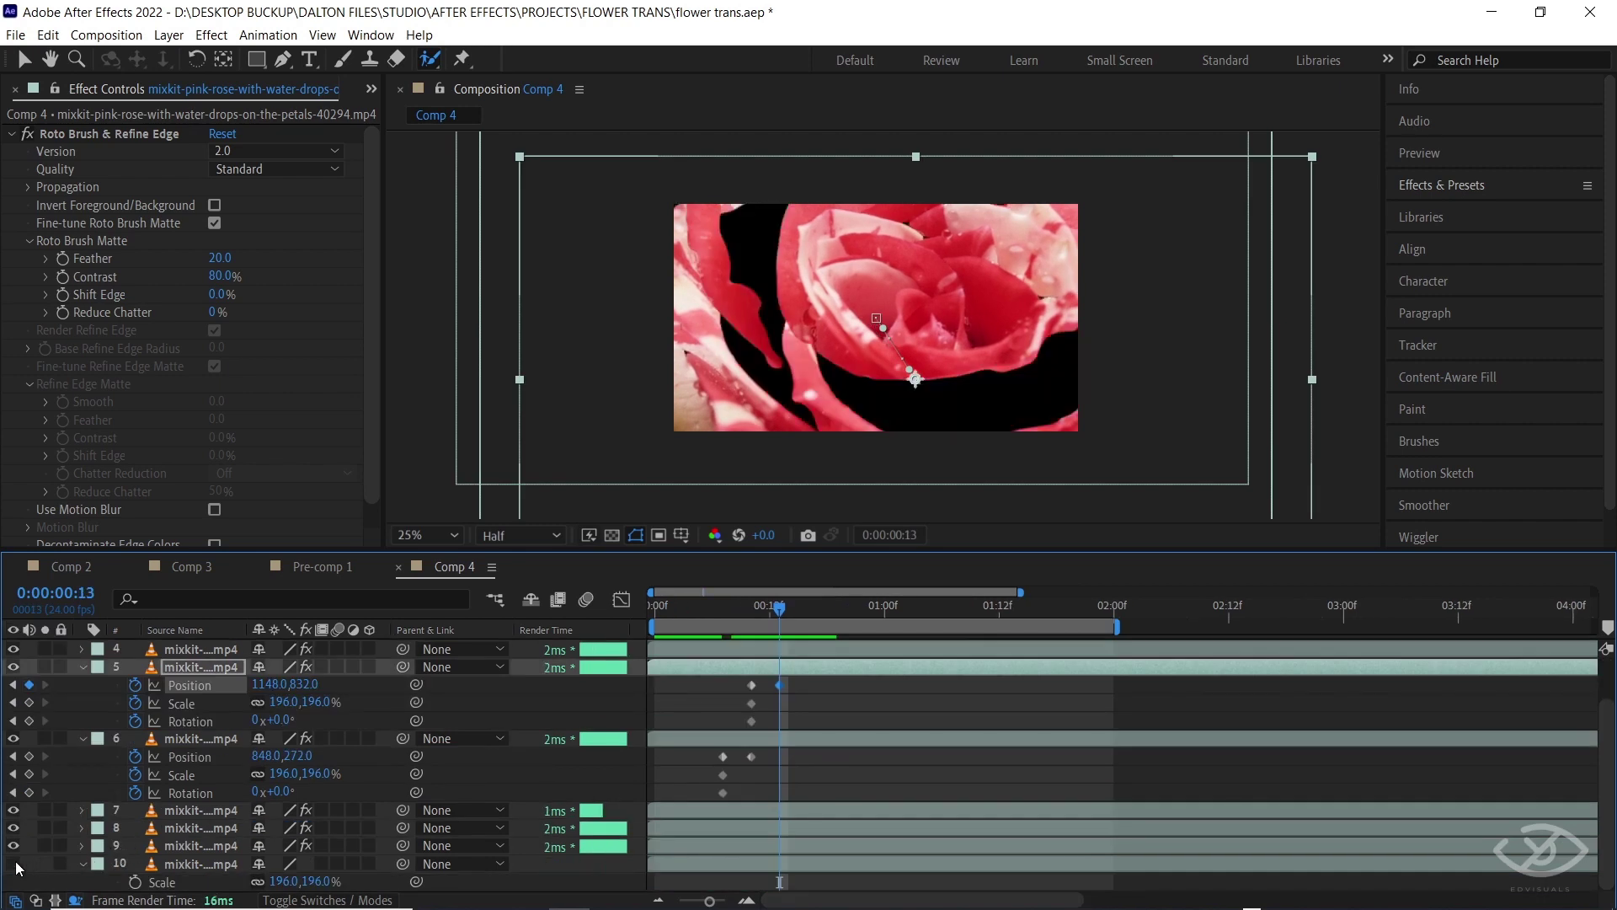
# Step: Enable keyframing for layer 3's Position, Scale and Rotation at 0:00:00:15, and move its petal outward to 1200, 164 at 0:00:00:18
pyautogui.moveTo(783, 610)
pyautogui.mouseDown()
pyautogui.moveTo(748, 607)
pyautogui.moveTo(793, 609)
pyautogui.mouseUp()
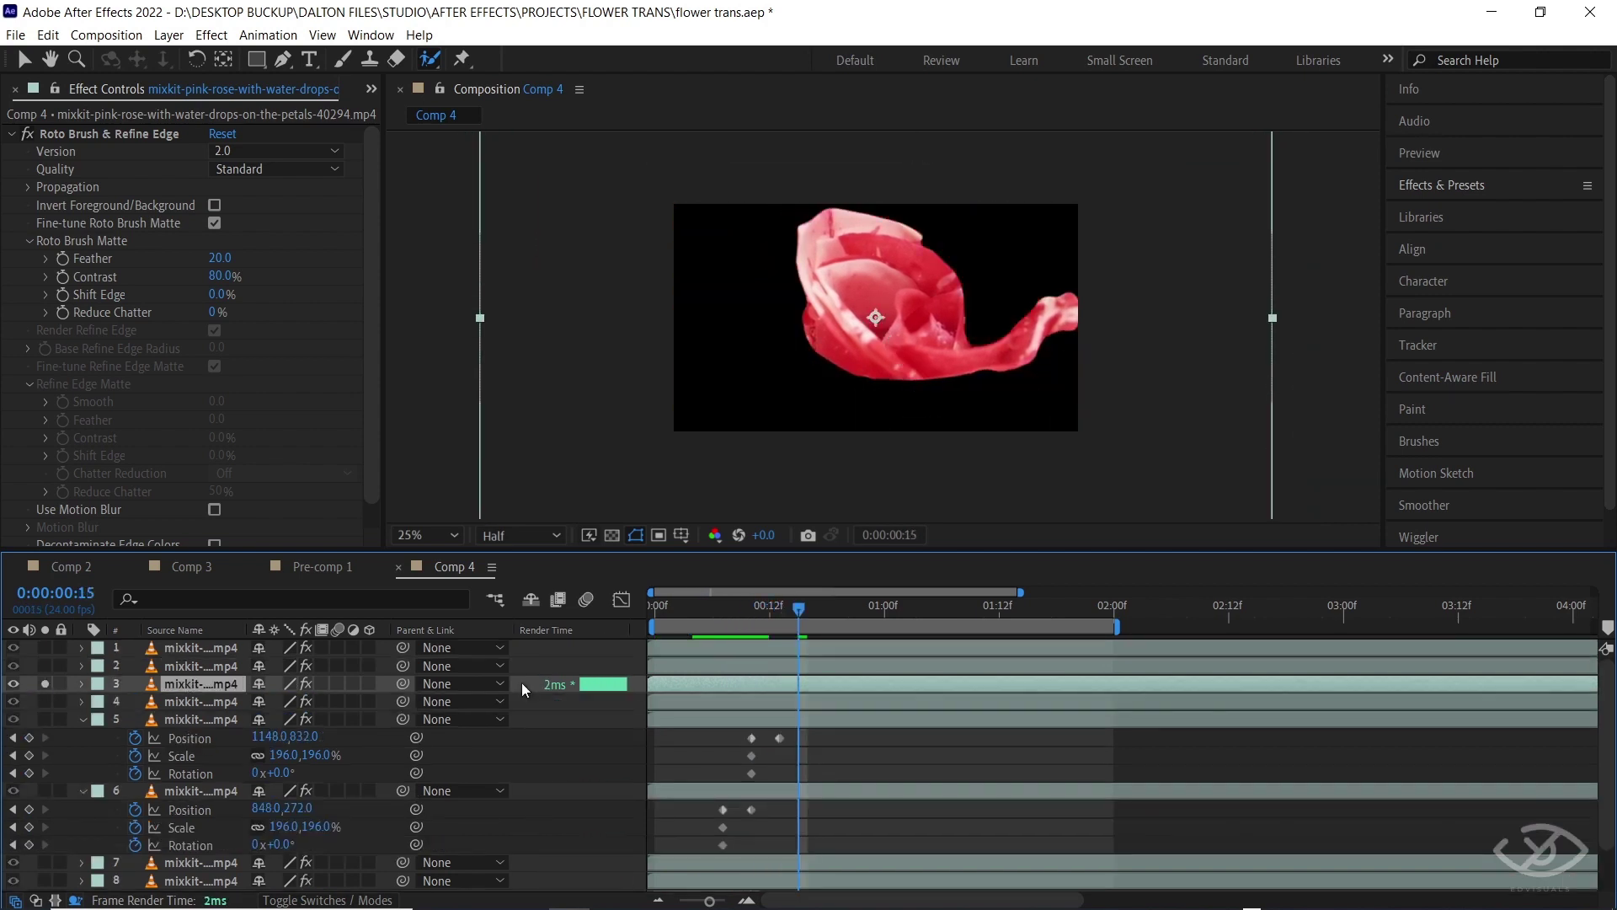
pyautogui.press('p')
pyautogui.hotkey('shift', 's')
pyautogui.hotkey('shift', 'r')
pyautogui.moveTo(135, 702); pyautogui.dragTo(135, 738)
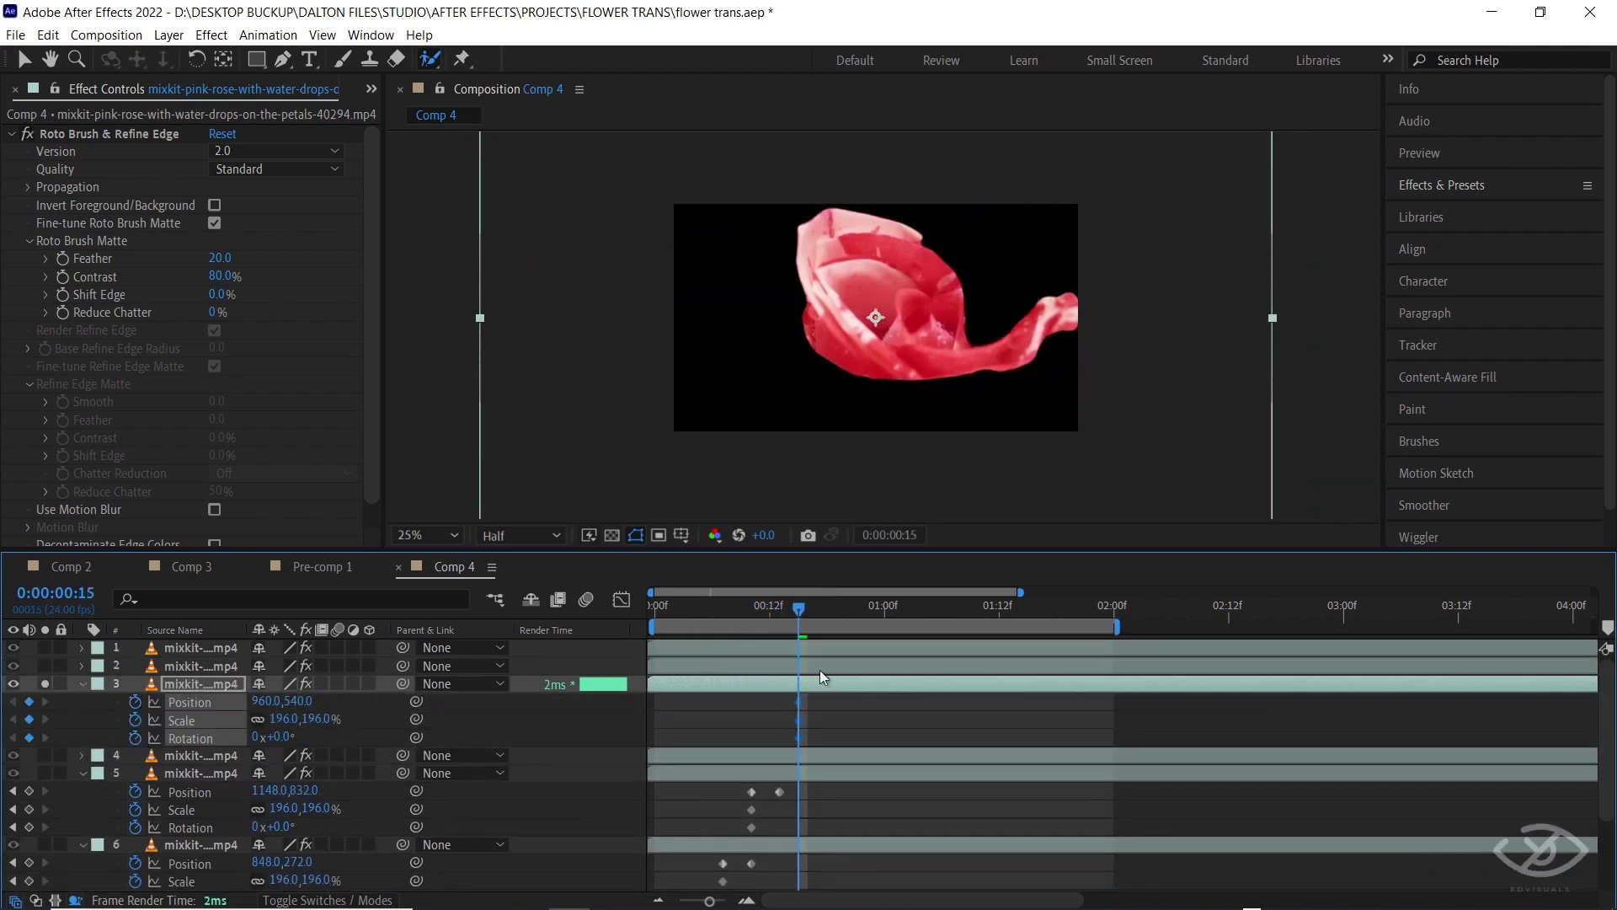
pyautogui.moveTo(799, 609); pyautogui.dragTo(828, 608)
pyautogui.moveTo(905, 312); pyautogui.dragTo(957, 239)
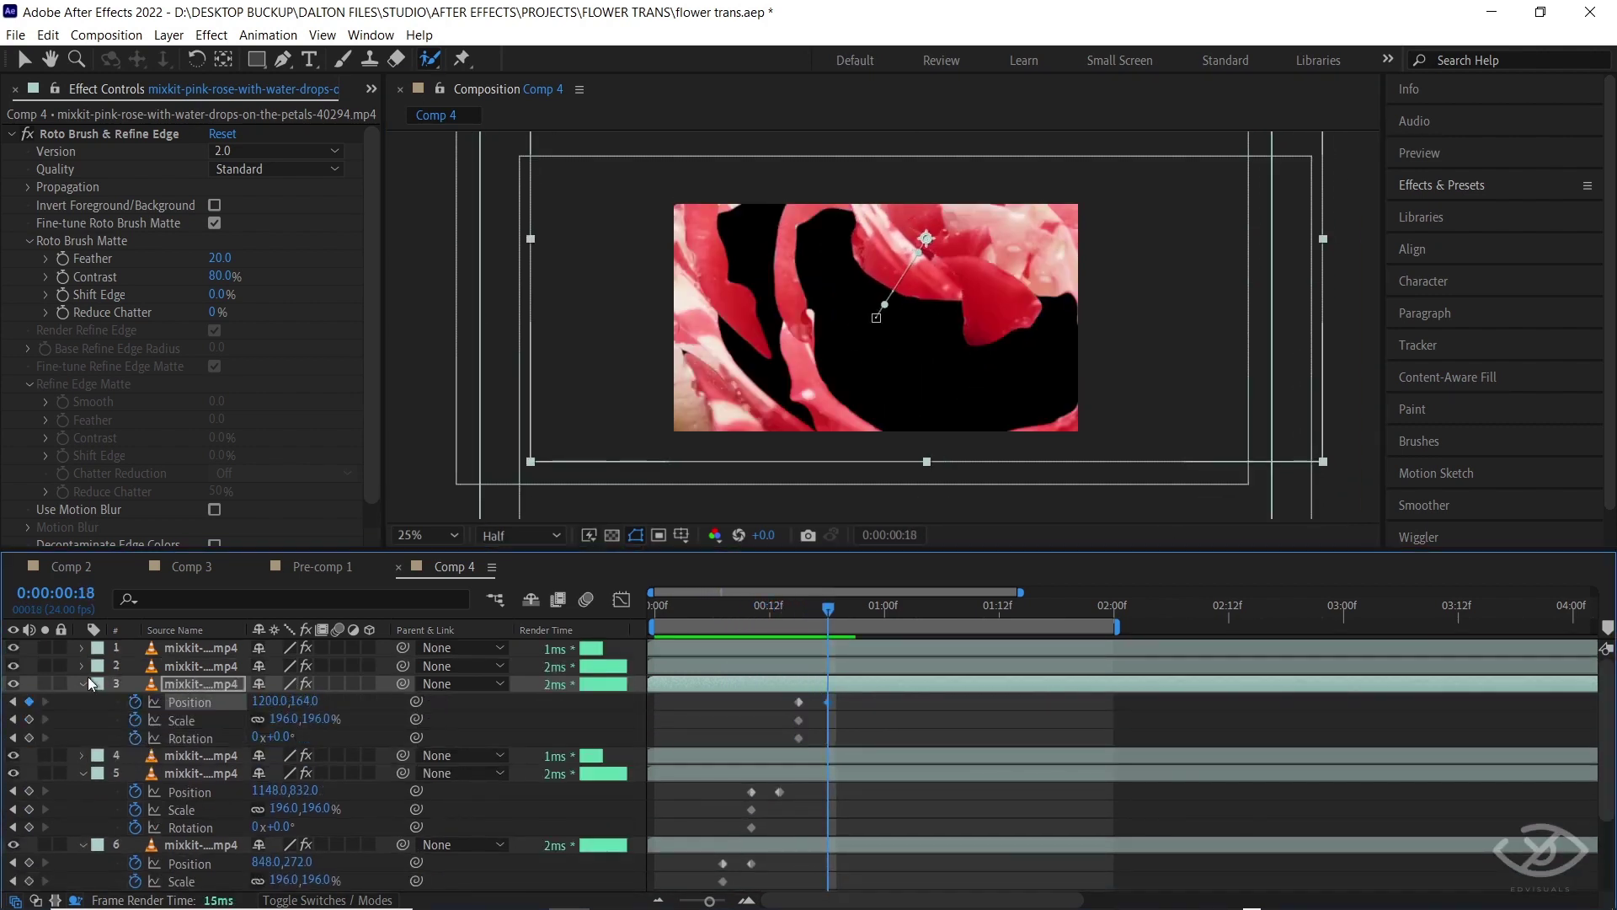
# Step: Check layer 2's petal in isolation and enable keyframing for its Position, Scale and Rotation at 0:00:00:18
pyautogui.click(42, 665)
pyautogui.click(42, 665)
pyautogui.click(130, 667)
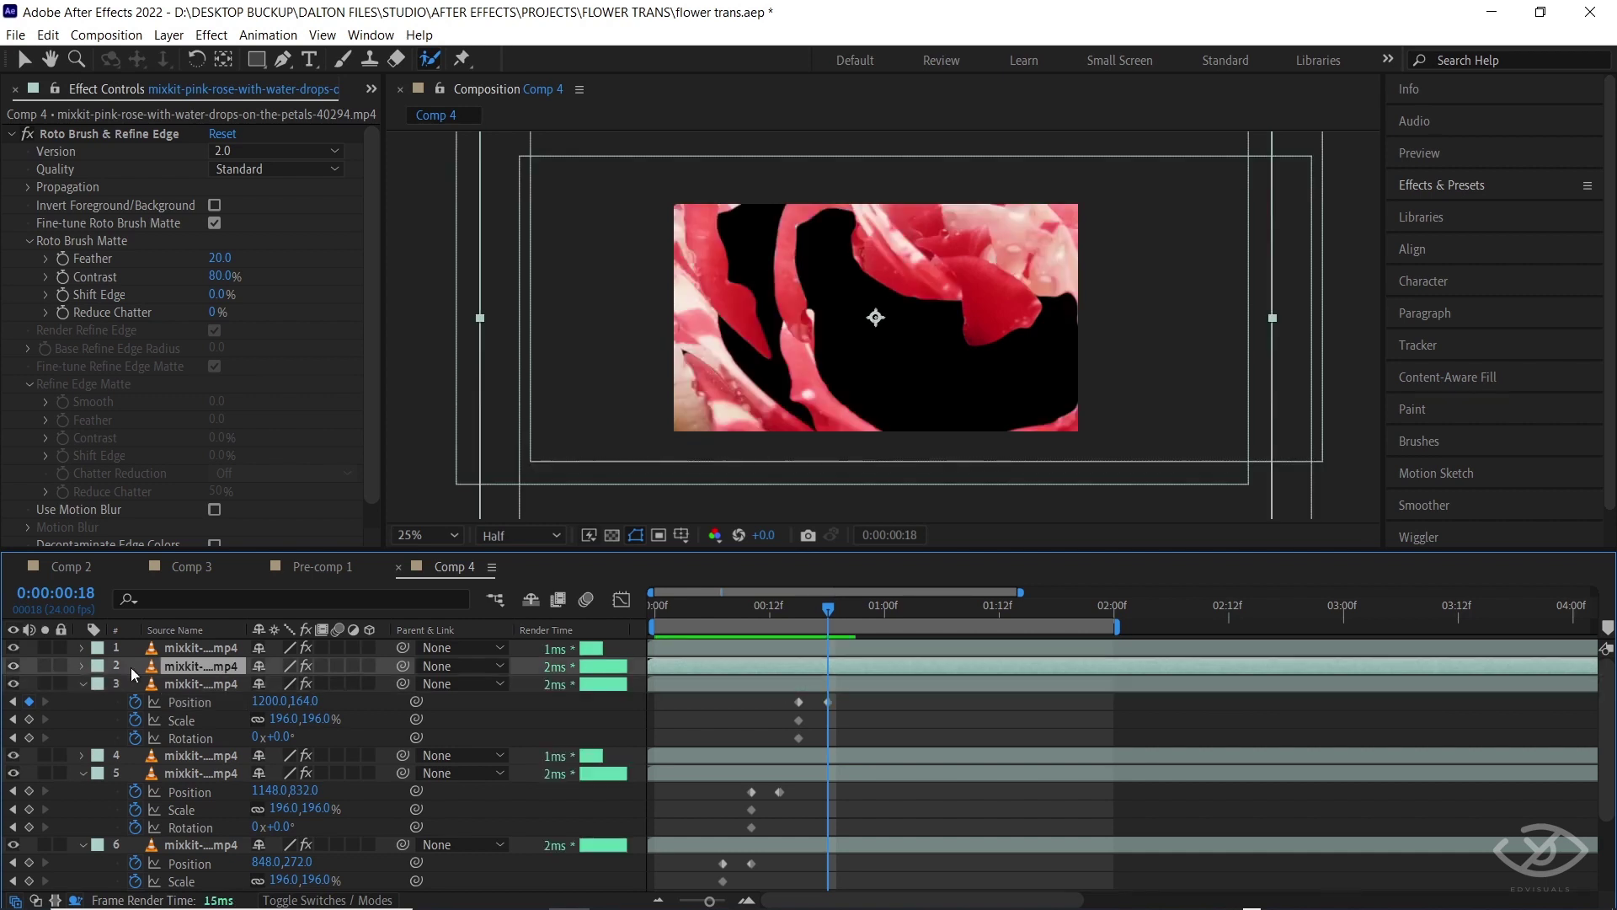
pyautogui.press('p')
pyautogui.hotkey('shift', 's')
pyautogui.hotkey('shift', 'r')
pyautogui.moveTo(135, 684); pyautogui.dragTo(134, 721)
# Step: Three frames on, move layer 2's petal down and outward to position 1368, 748 and rotate it to 22°
pyautogui.moveTo(828, 609); pyautogui.dragTo(856, 609)
pyautogui.moveTo(1003, 302); pyautogui.dragTo(1088, 345)
pyautogui.moveTo(282, 719); pyautogui.dragTo(301, 720)
# Step: Shift all of layer 2's keyframes three frames earlier to start at 0:00:00:15, and preview the motion
pyautogui.moveTo(863, 610); pyautogui.dragTo(827, 608)
pyautogui.moveTo(800, 679); pyautogui.dragTo(876, 729)
pyautogui.moveTo(830, 720); pyautogui.dragTo(804, 721)
pyautogui.press('space')
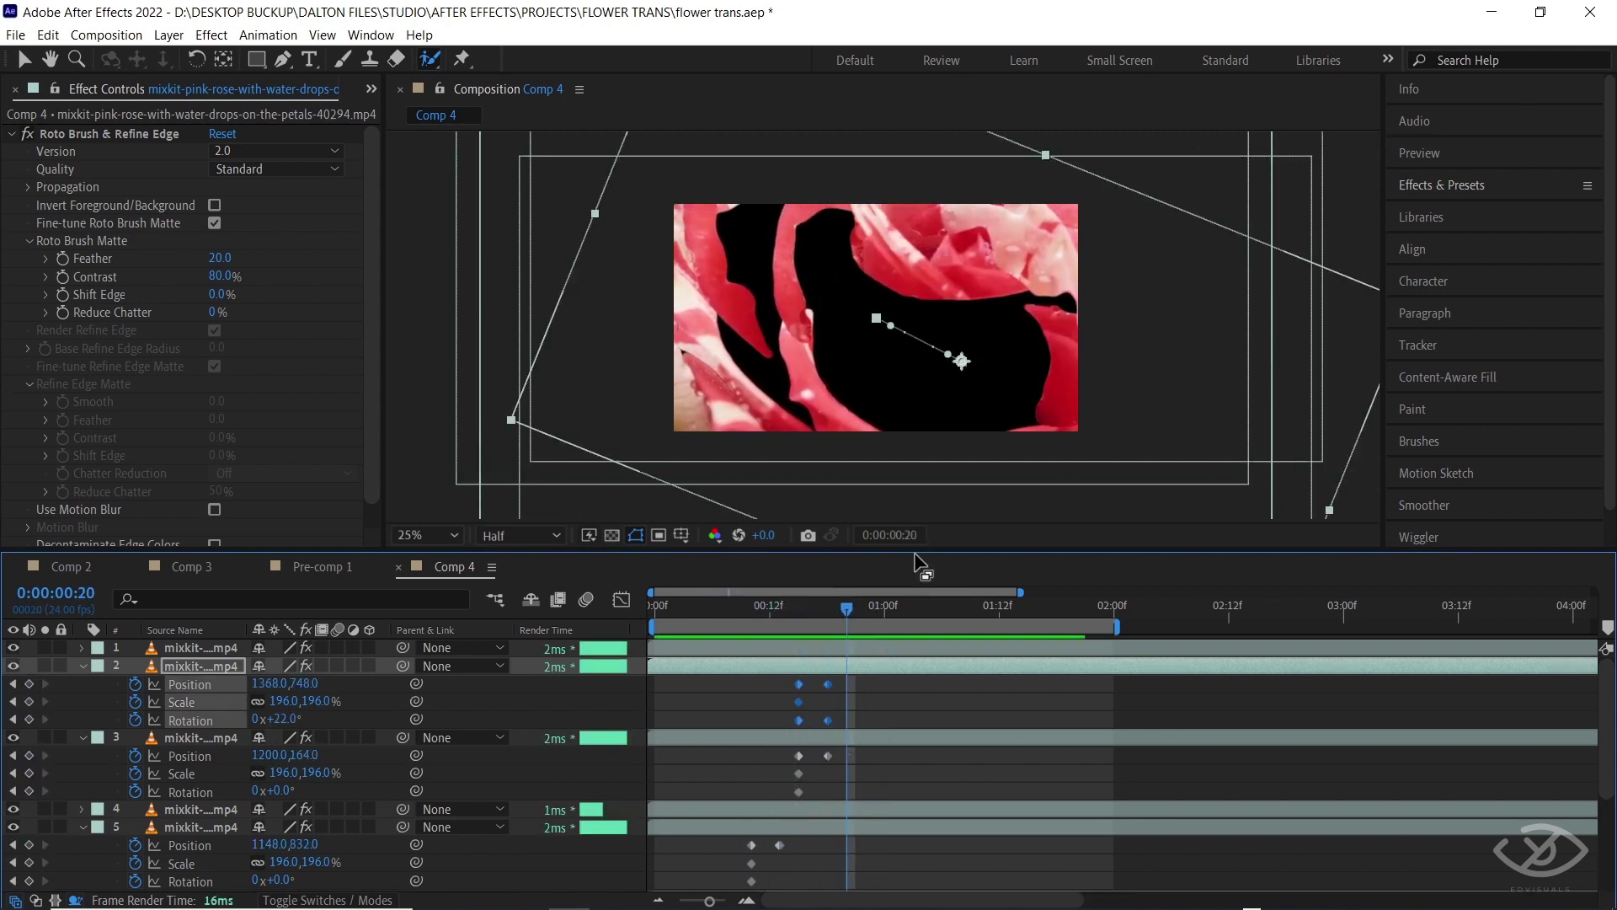
# Step: Check layer 1's petal in isolation and enable keyframing for its Position, Scale and Rotation at 0:00:00:20
pyautogui.click(893, 655)
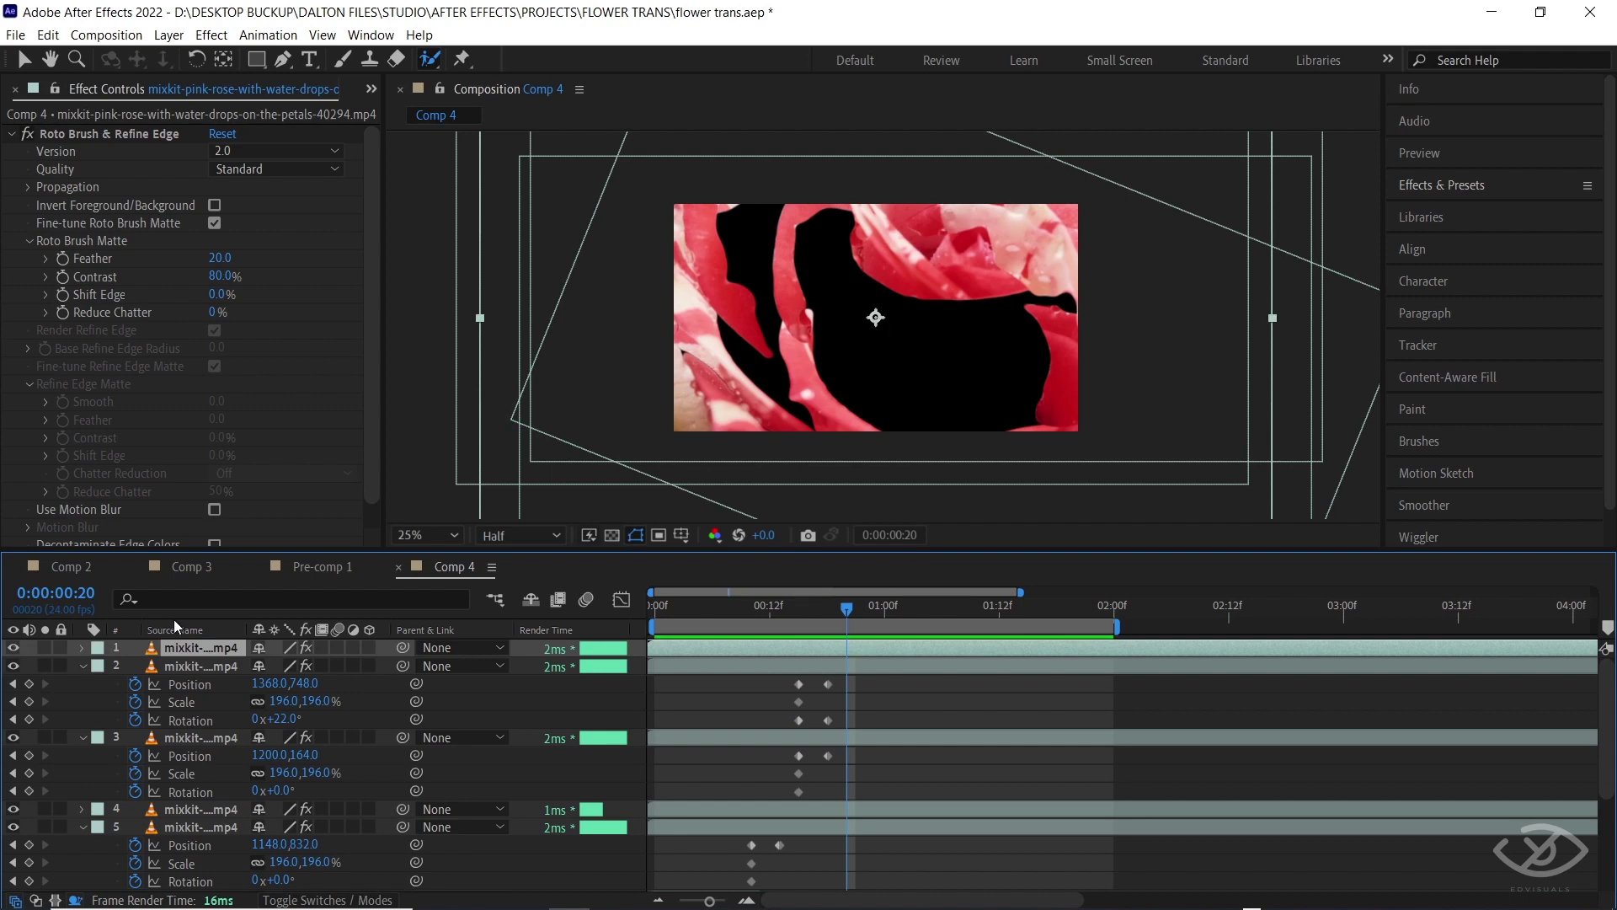
pyautogui.click(45, 648)
pyautogui.click(48, 649)
pyautogui.hotkey('alt', 'shift', 'p')
pyautogui.hotkey('alt', 'shift', 's')
pyautogui.hotkey('alt', 'shift', 'r')
# Step: At 0:00:01:00, move layer 1's petal up and outward toward the frame's upper-right corner
pyautogui.press('pagedown')
pyautogui.press('pagedown')
pyautogui.press('pagedown')
pyautogui.press('pagedown')
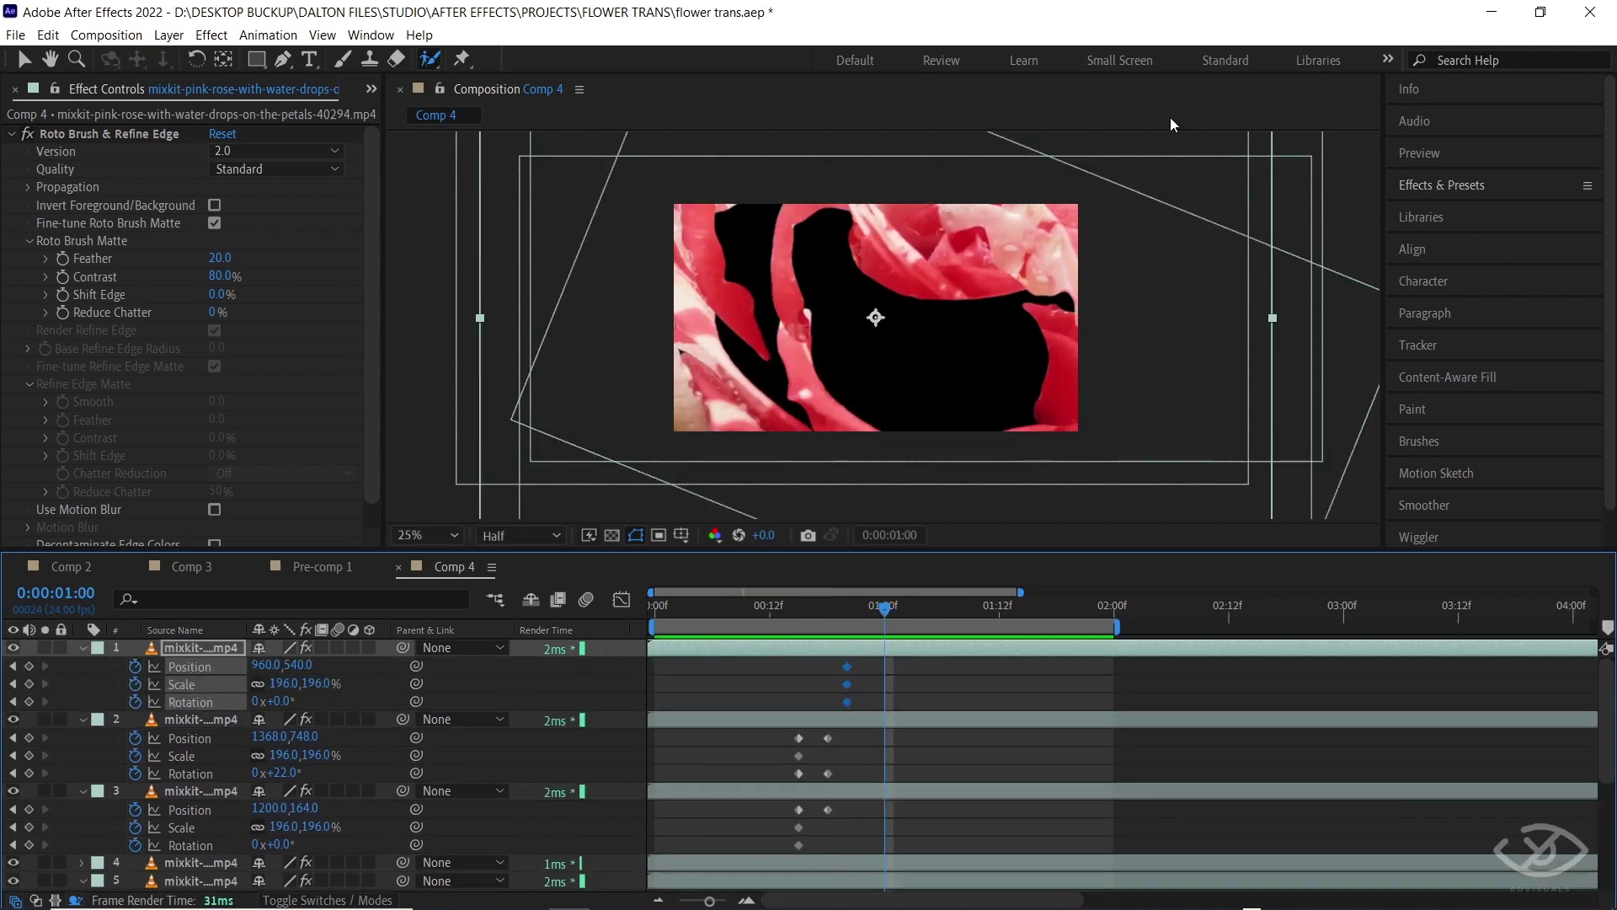
pyautogui.moveTo(1040, 230); pyautogui.dragTo(1079, 207)
# Step: Check layer 4's petal in isolation and enable keyframing for its Position, Scale and Rotation at 0:00:00:20
pyautogui.scroll(-3, 898, 741)
pyautogui.click(897, 755)
pyautogui.click(48, 758)
pyautogui.click(48, 758)
pyautogui.press('p')
pyautogui.hotkey('shift', 's')
pyautogui.hotkey('shift', 'r')
pyautogui.press('pageup')
pyautogui.press('pageup')
pyautogui.press('pageup')
pyautogui.press('pageup')
pyautogui.hotkey('alt', 'shift', 'p')
pyautogui.hotkey('alt', 'shift', 's')
pyautogui.hotkey('alt', 'shift', 'r')
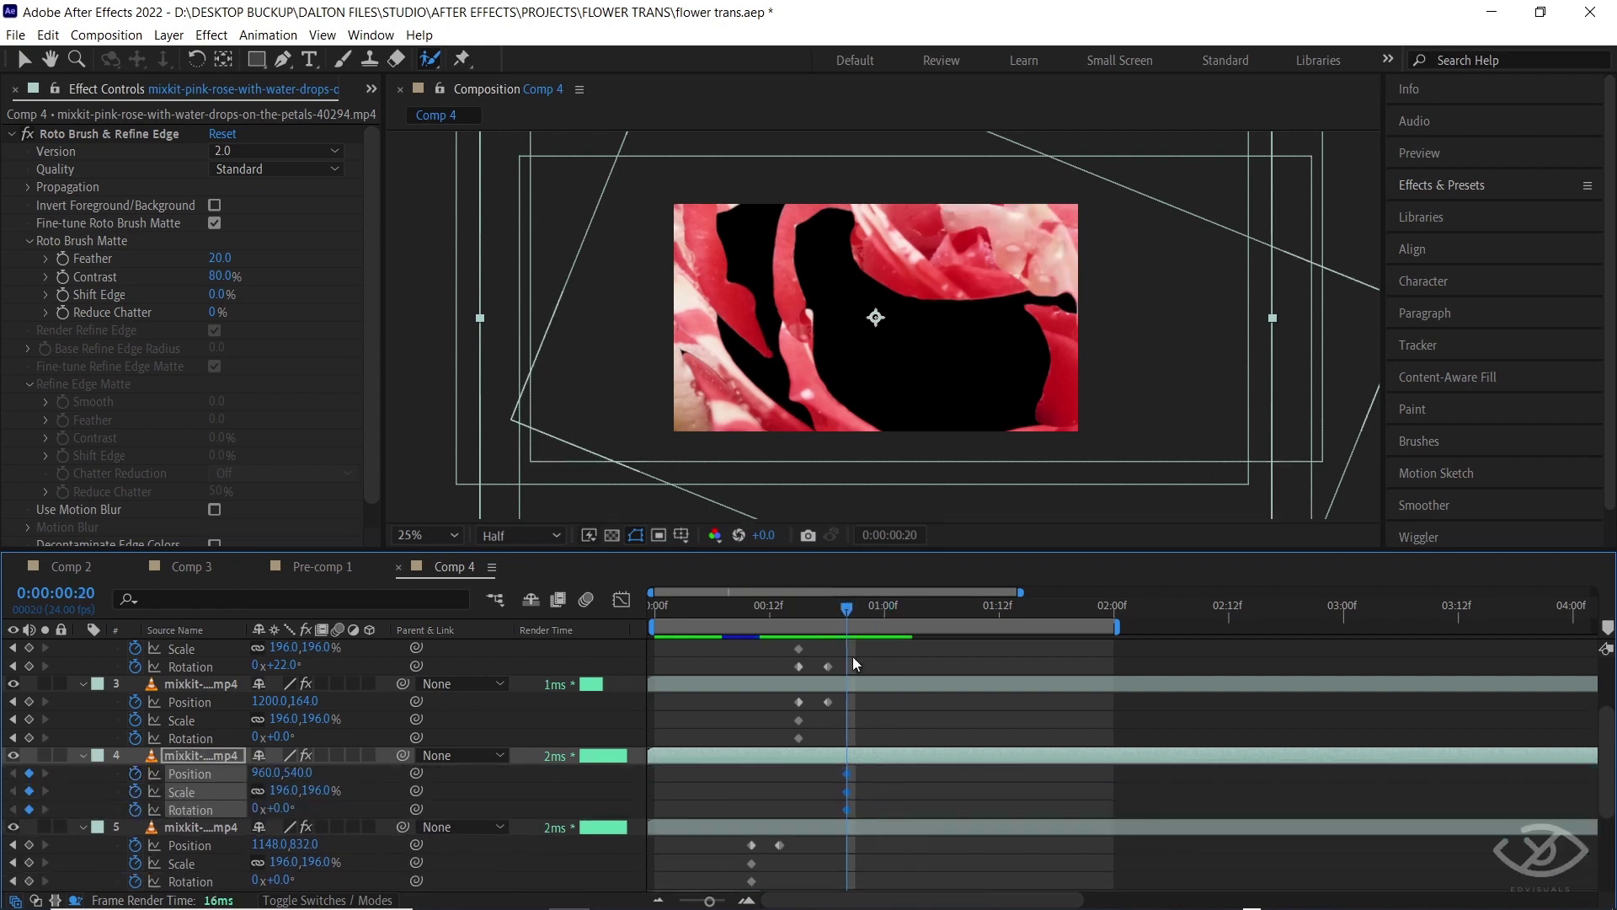
# Step: At 0:00:01:00, move layer 4's petal outward to position 648, 572 and key its rotation at 0°
pyautogui.scroll(3, 852, 659)
pyautogui.moveTo(851, 615); pyautogui.dragTo(886, 617)
pyautogui.scroll(-1, 884, 628)
pyautogui.moveTo(787, 219); pyautogui.dragTo(739, 180)
pyautogui.moveTo(275, 861); pyautogui.dragTo(300, 861)
pyautogui.moveTo(750, 240); pyautogui.dragTo(715, 265)
pyautogui.moveTo(286, 861); pyautogui.dragTo(269, 859)
pyautogui.moveTo(712, 256)
pyautogui.mouseDown()
pyautogui.moveTo(749, 230)
pyautogui.moveTo(716, 284)
pyautogui.mouseUp()
pyautogui.moveTo(276, 863); pyautogui.dragTo(270, 863)
# Step: Keyframe layer 7's transform properties from 0:00:00:20, and at 0:00:01:00 move its petal to 924, 684 and rotate it to -20°
pyautogui.click(198, 811)
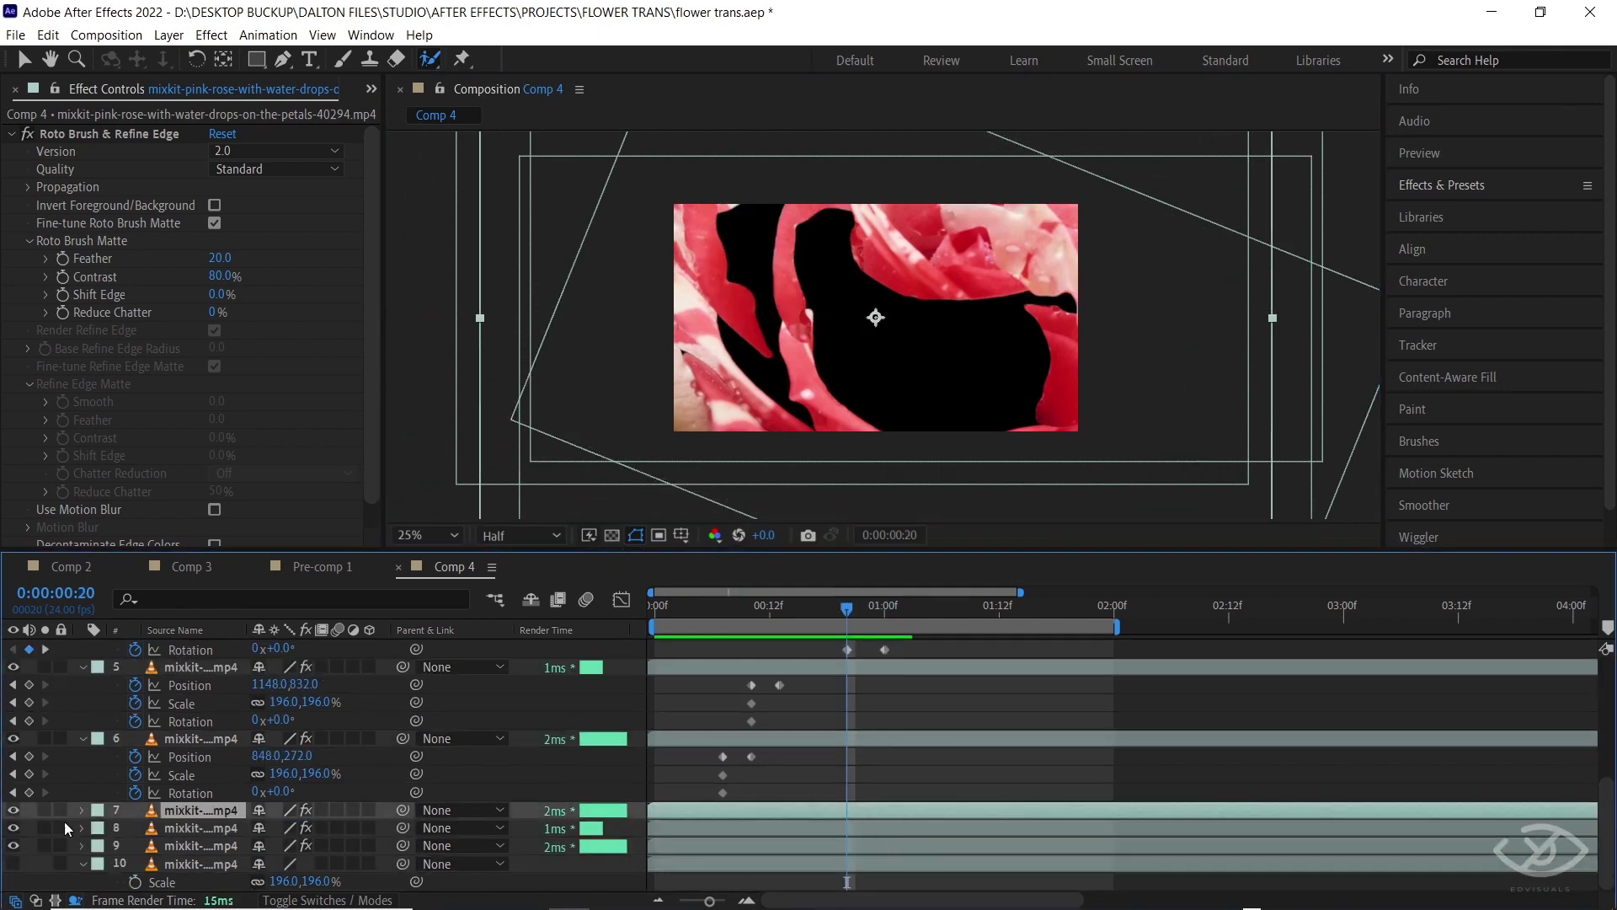
pyautogui.click(46, 812)
pyautogui.press('u')
pyautogui.press('pagedown')
pyautogui.press('pagedown')
pyautogui.press('pagedown')
pyautogui.press('pagedown')
pyautogui.moveTo(726, 351); pyautogui.dragTo(724, 413)
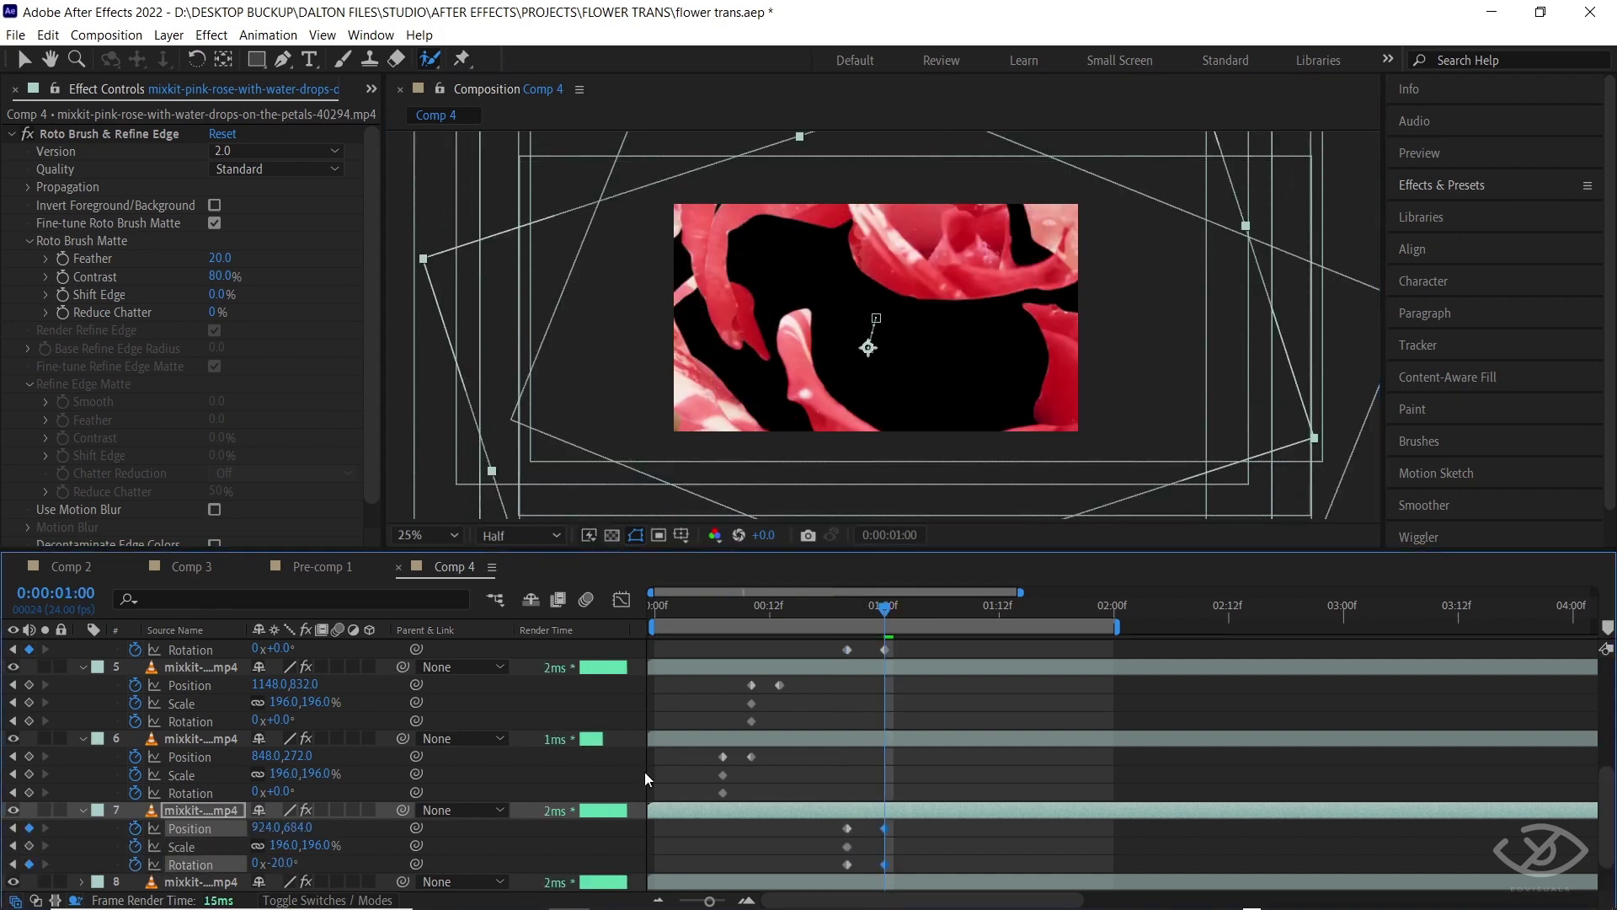
# Step: Keyframe layer 8's transform properties from 0:00:00:20, move its petal to 768, 624 at 0:00:01:00, and turn off its solo
pyautogui.click(838, 608)
pyautogui.click(866, 828)
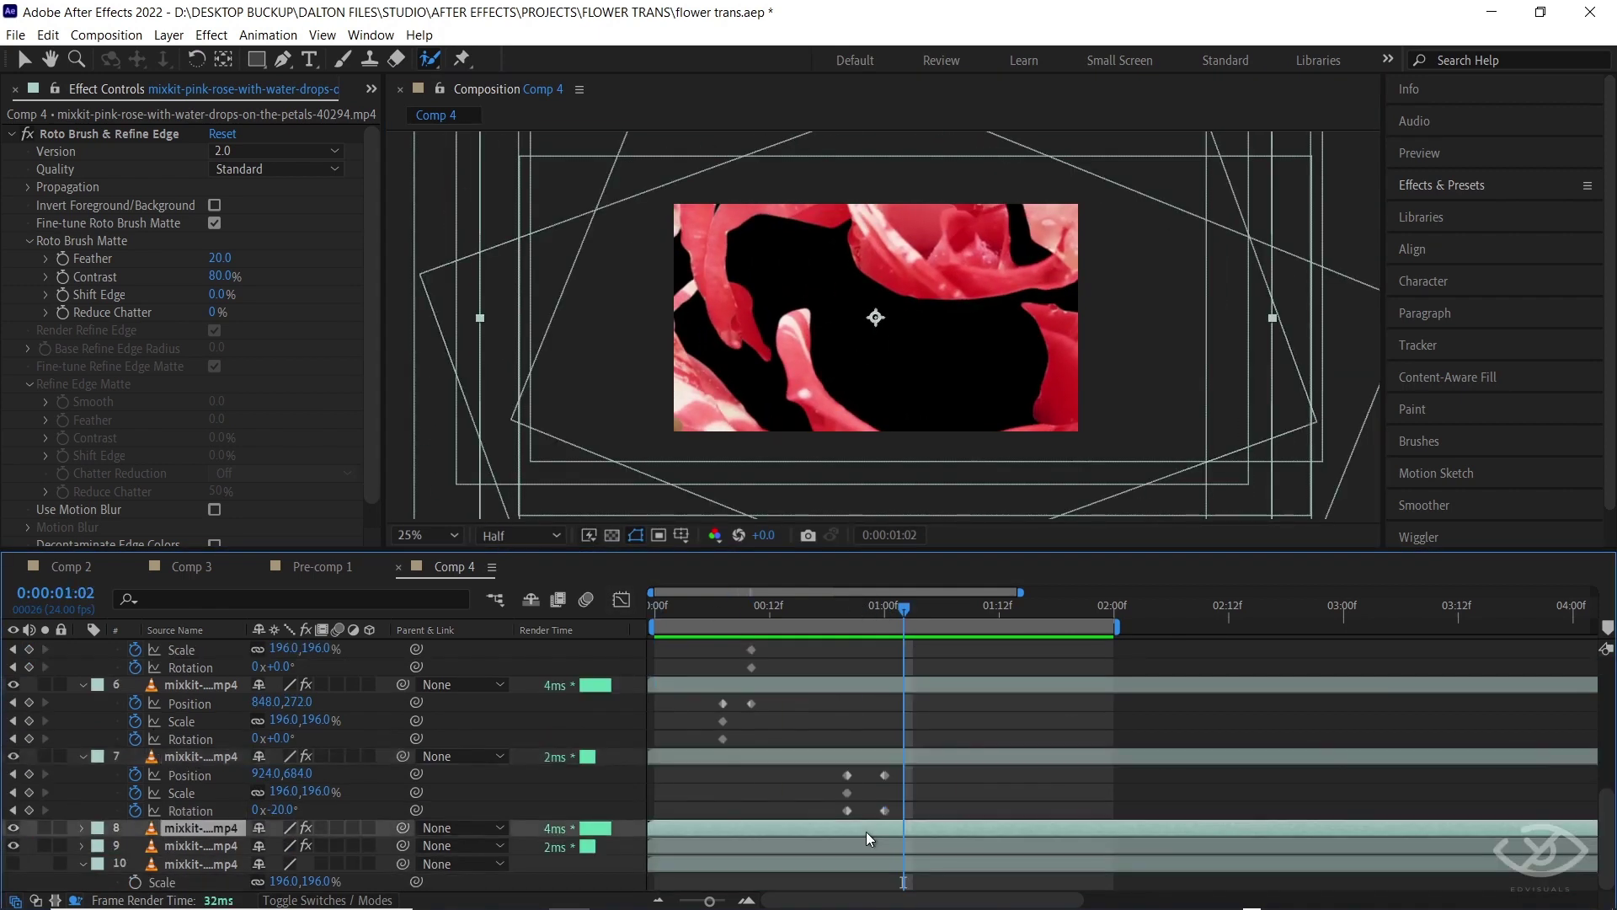
pyautogui.click(45, 828)
pyautogui.press('u')
pyautogui.press('pageup')
pyautogui.press('pageup')
pyautogui.moveTo(721, 398); pyautogui.dragTo(684, 425)
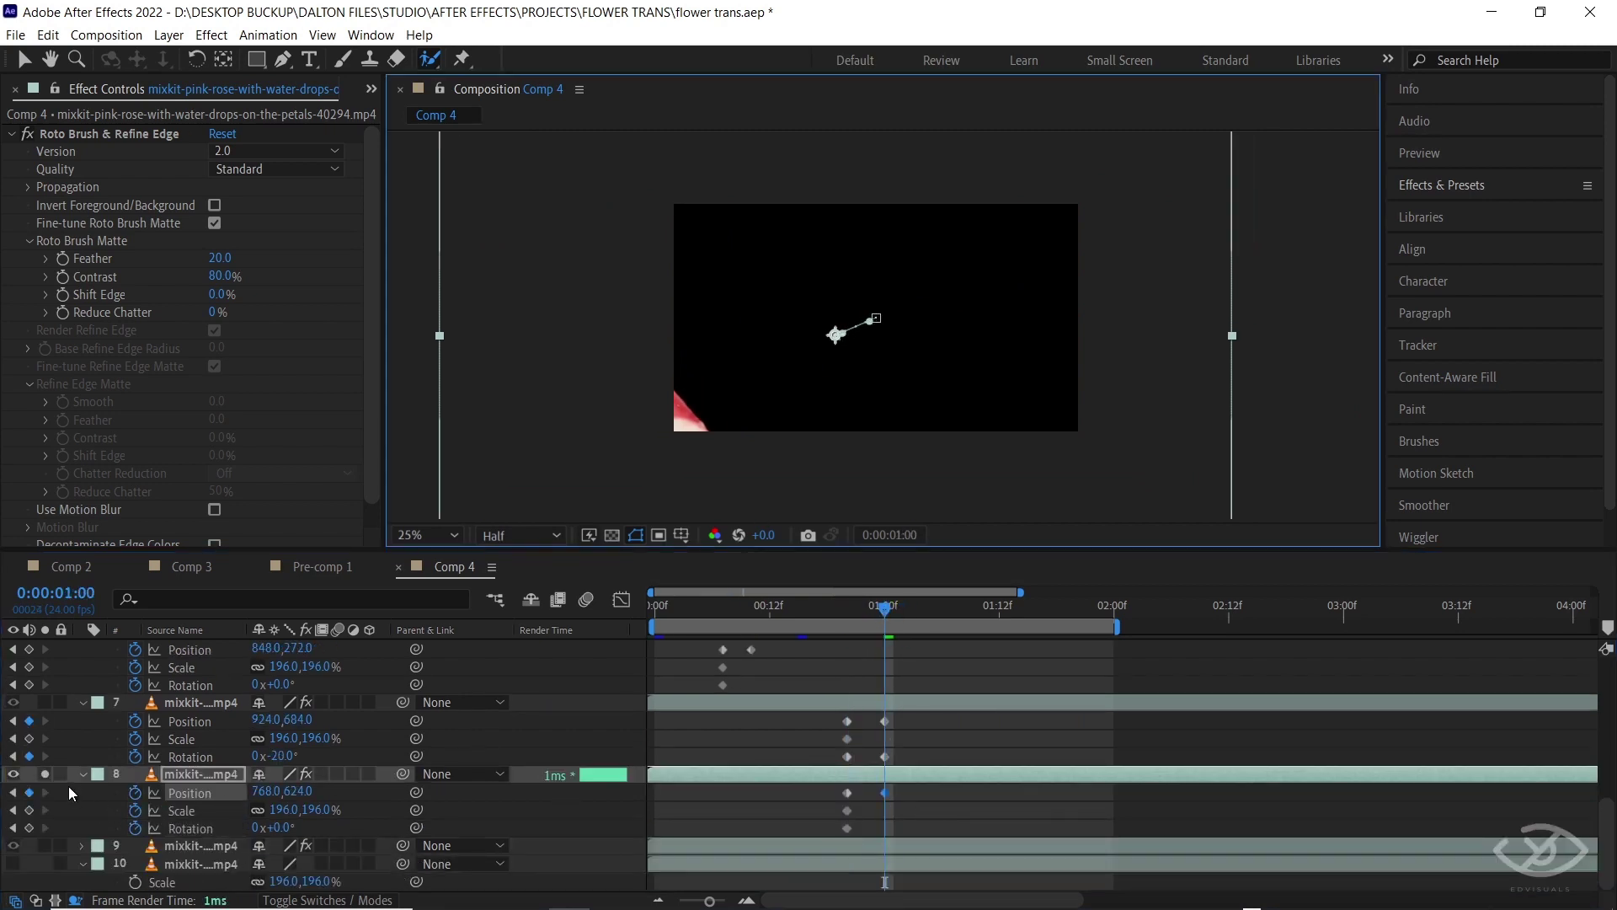
pyautogui.click(46, 776)
# Step: Solo layer 6 and, at 0:00:00:10, move its petal to position 420, 728 and rotate it to 43°
pyautogui.scroll(4, 800, 727)
pyautogui.click(773, 795)
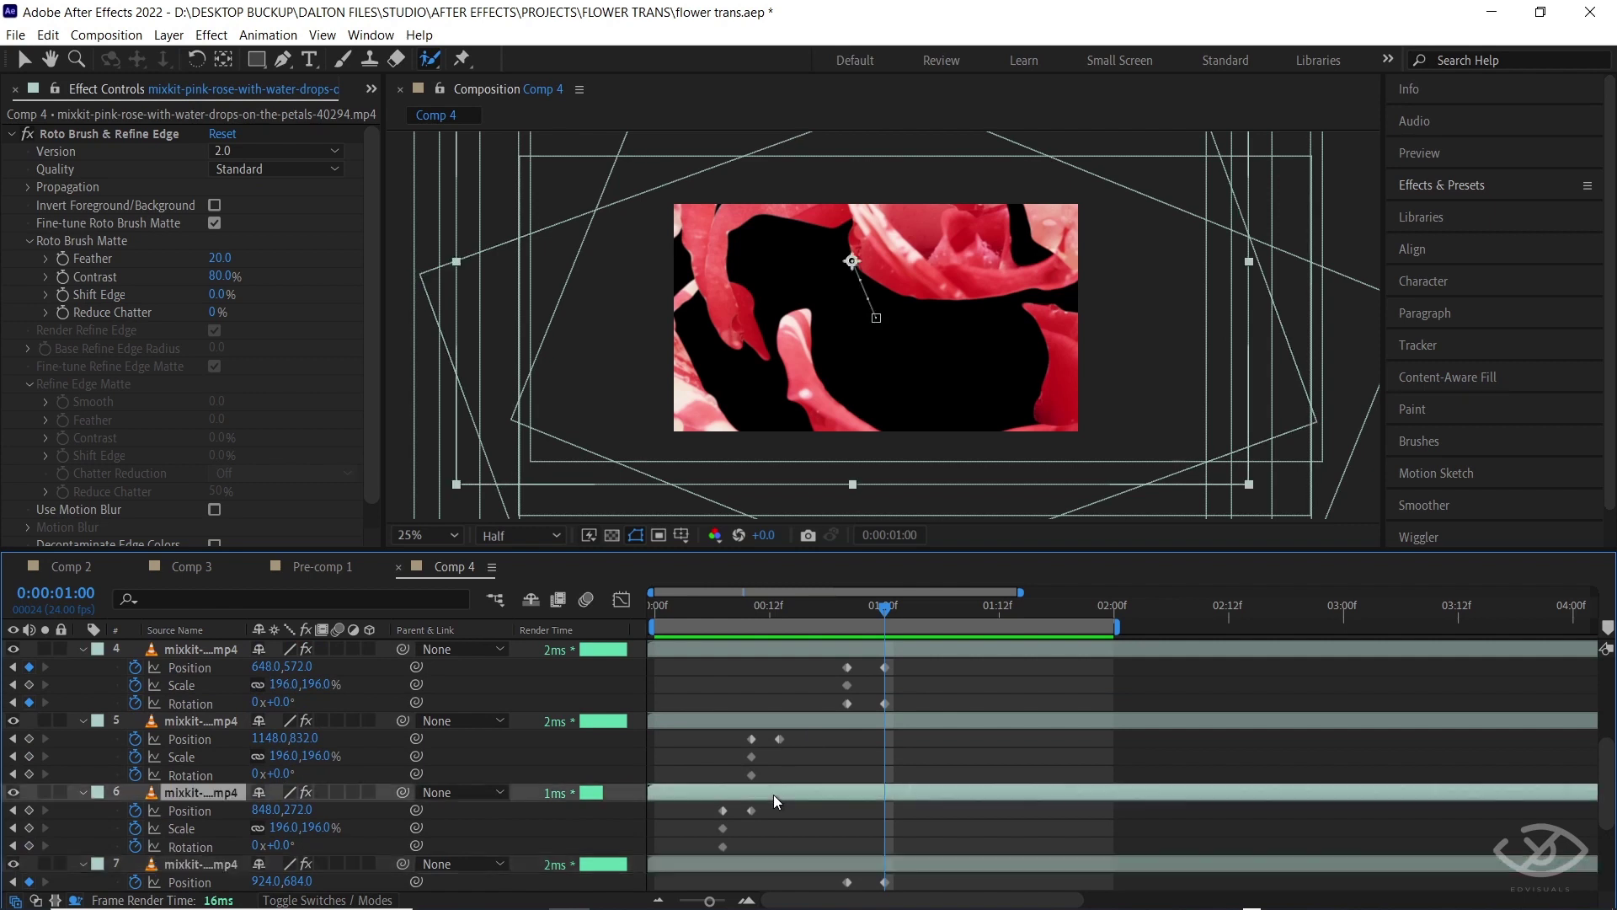
pyautogui.click(722, 613)
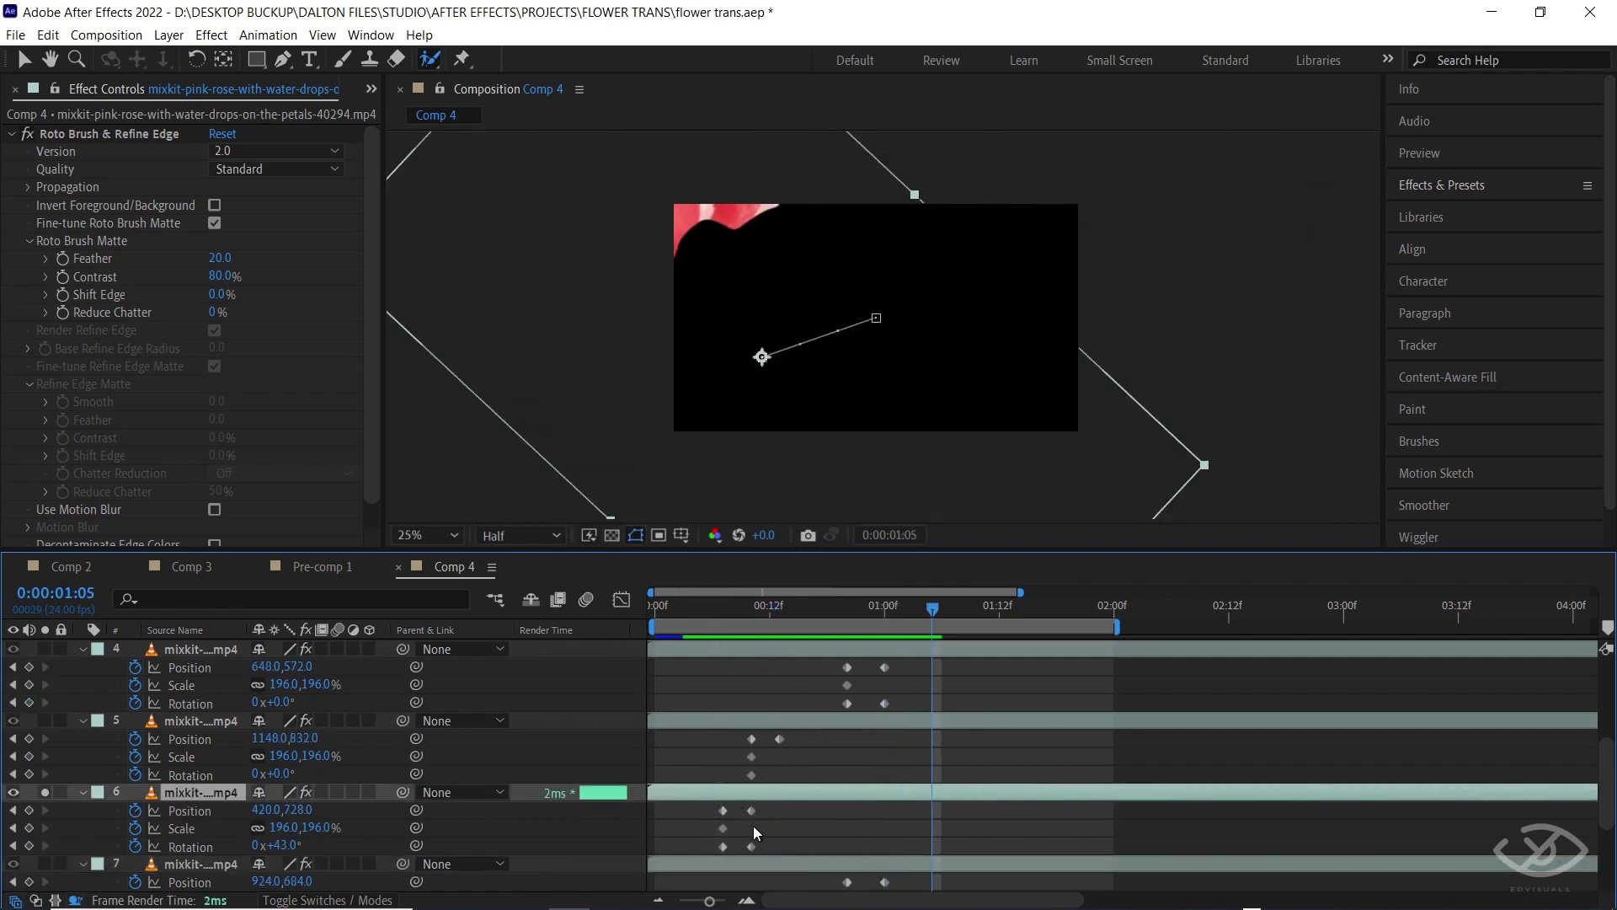
# Step: Duplicate layer 6's Position and Rotation keyframes from 0:00:00:10 to 0:00:01:05, and move its petal out of frame to 32, 544 at 0:00:01:09
pyautogui.moveTo(741, 804); pyautogui.dragTo(765, 852)
pyautogui.hotkey('ctrl', 'c')
pyautogui.hotkey('ctrl', 'v')
pyautogui.moveTo(937, 608); pyautogui.dragTo(979, 625)
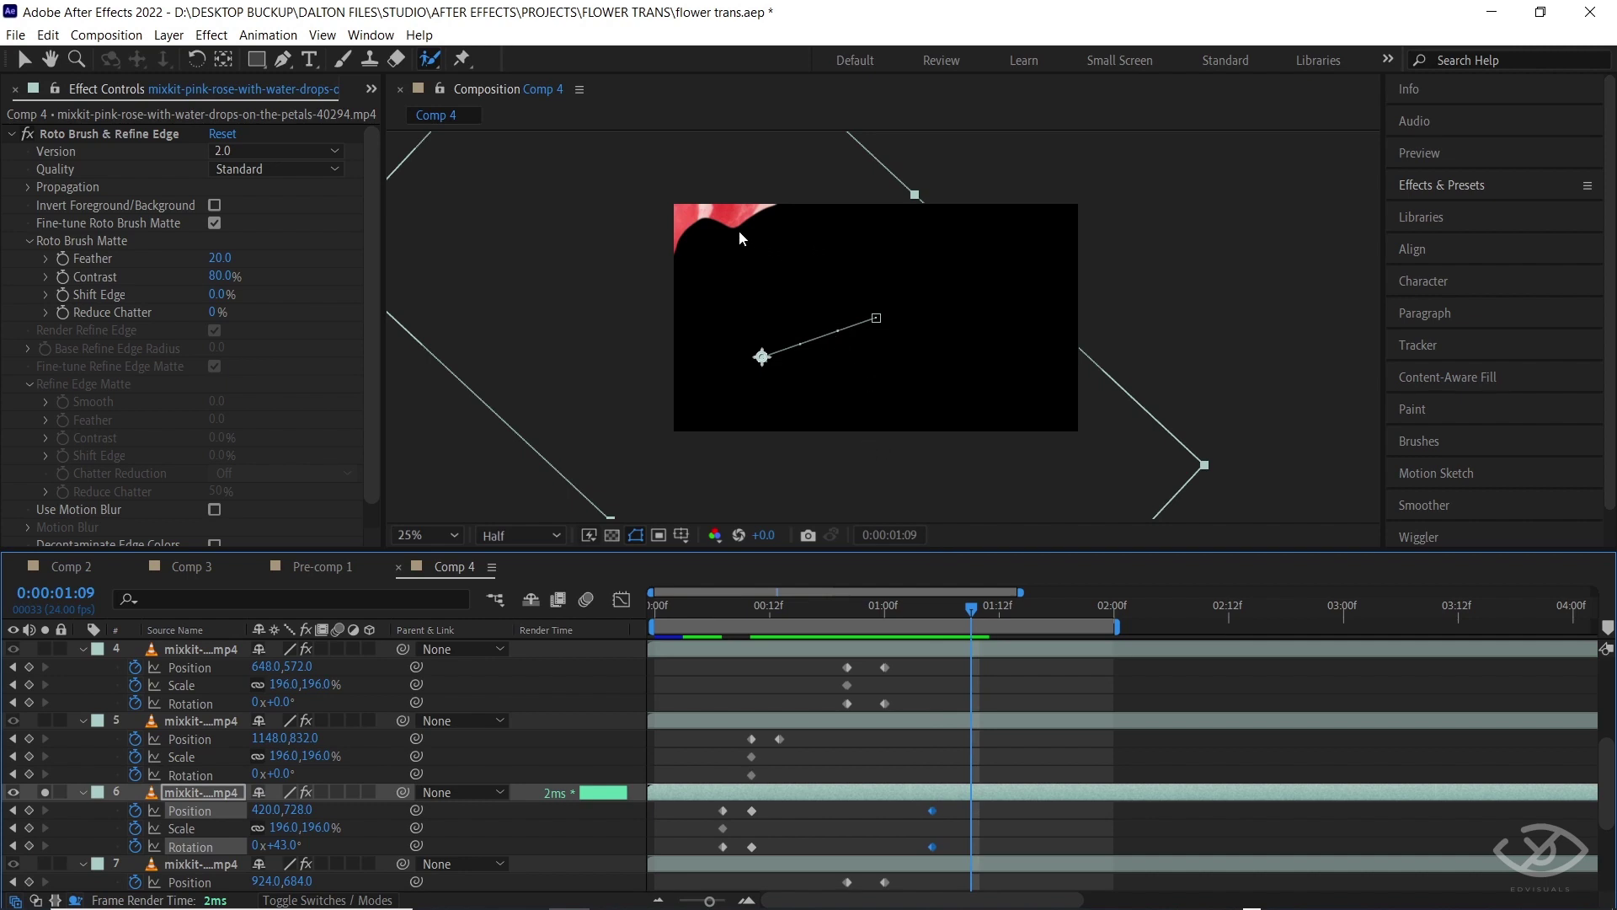
pyautogui.moveTo(732, 215); pyautogui.dragTo(651, 177)
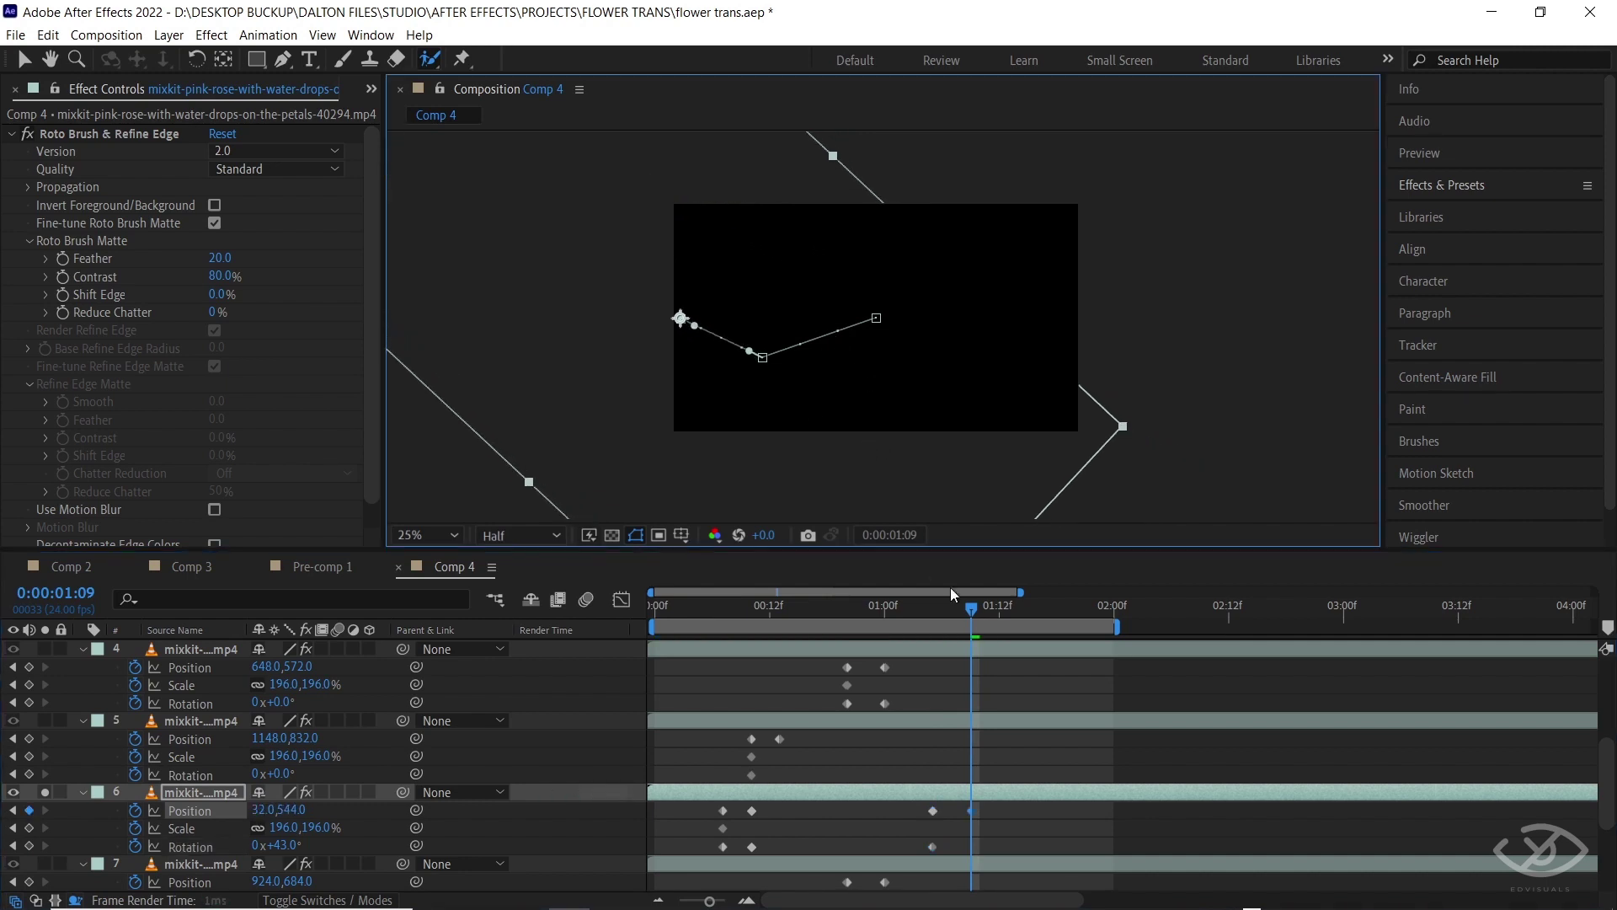
pyautogui.click(801, 821)
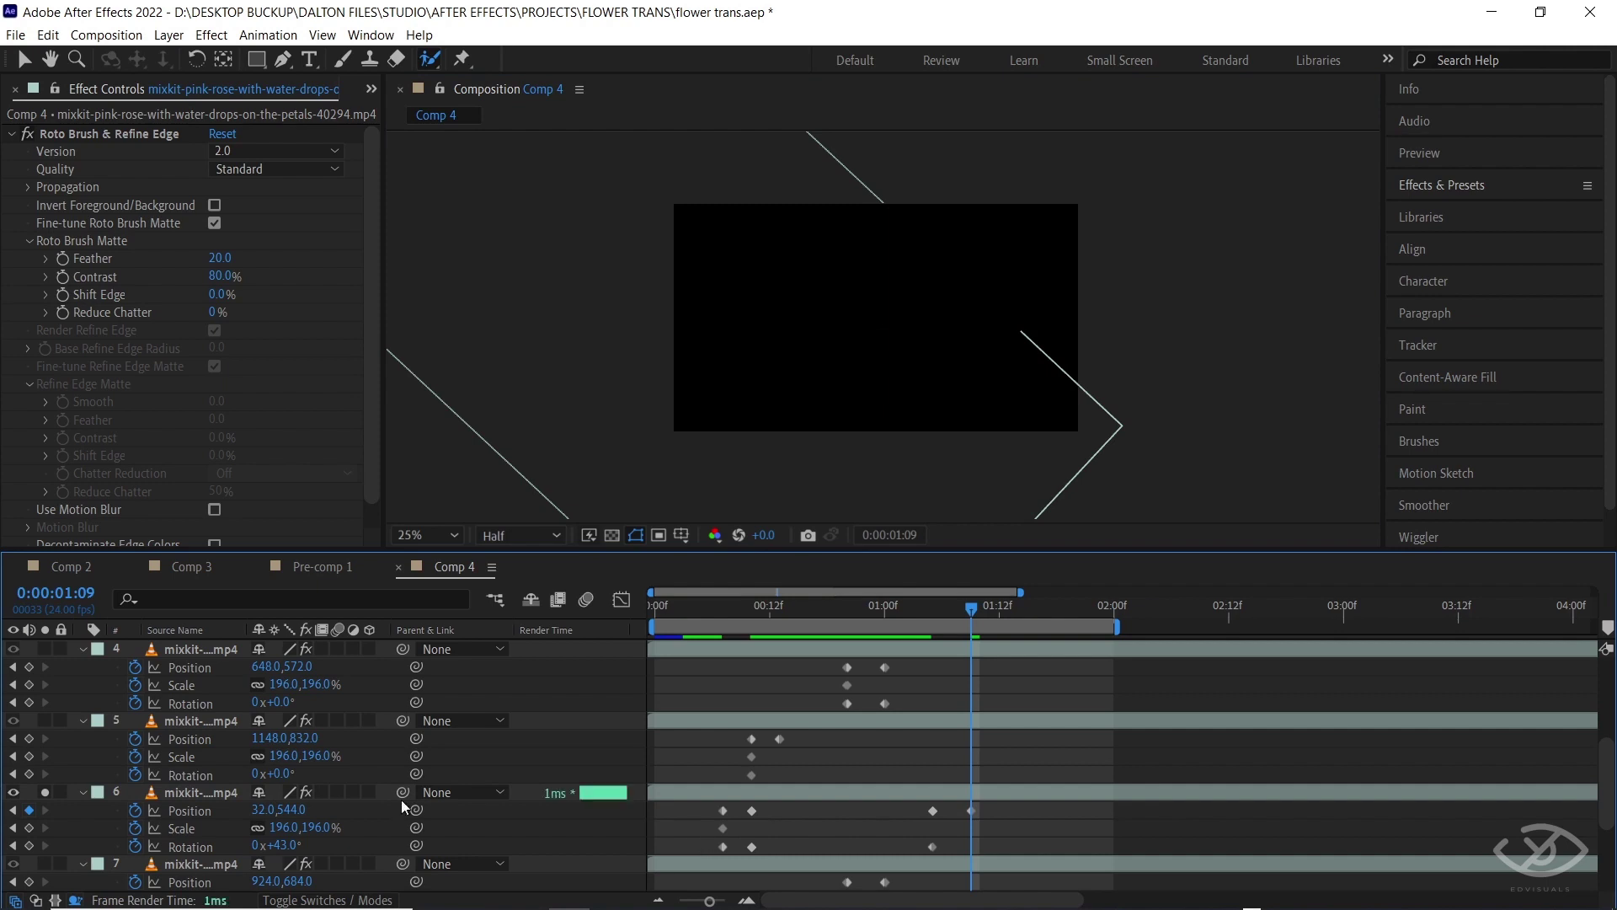
# Step: Separate layer 6's Position into X and Y dimensions
pyautogui.click(202, 812)
pyautogui.rightClick(202, 812)
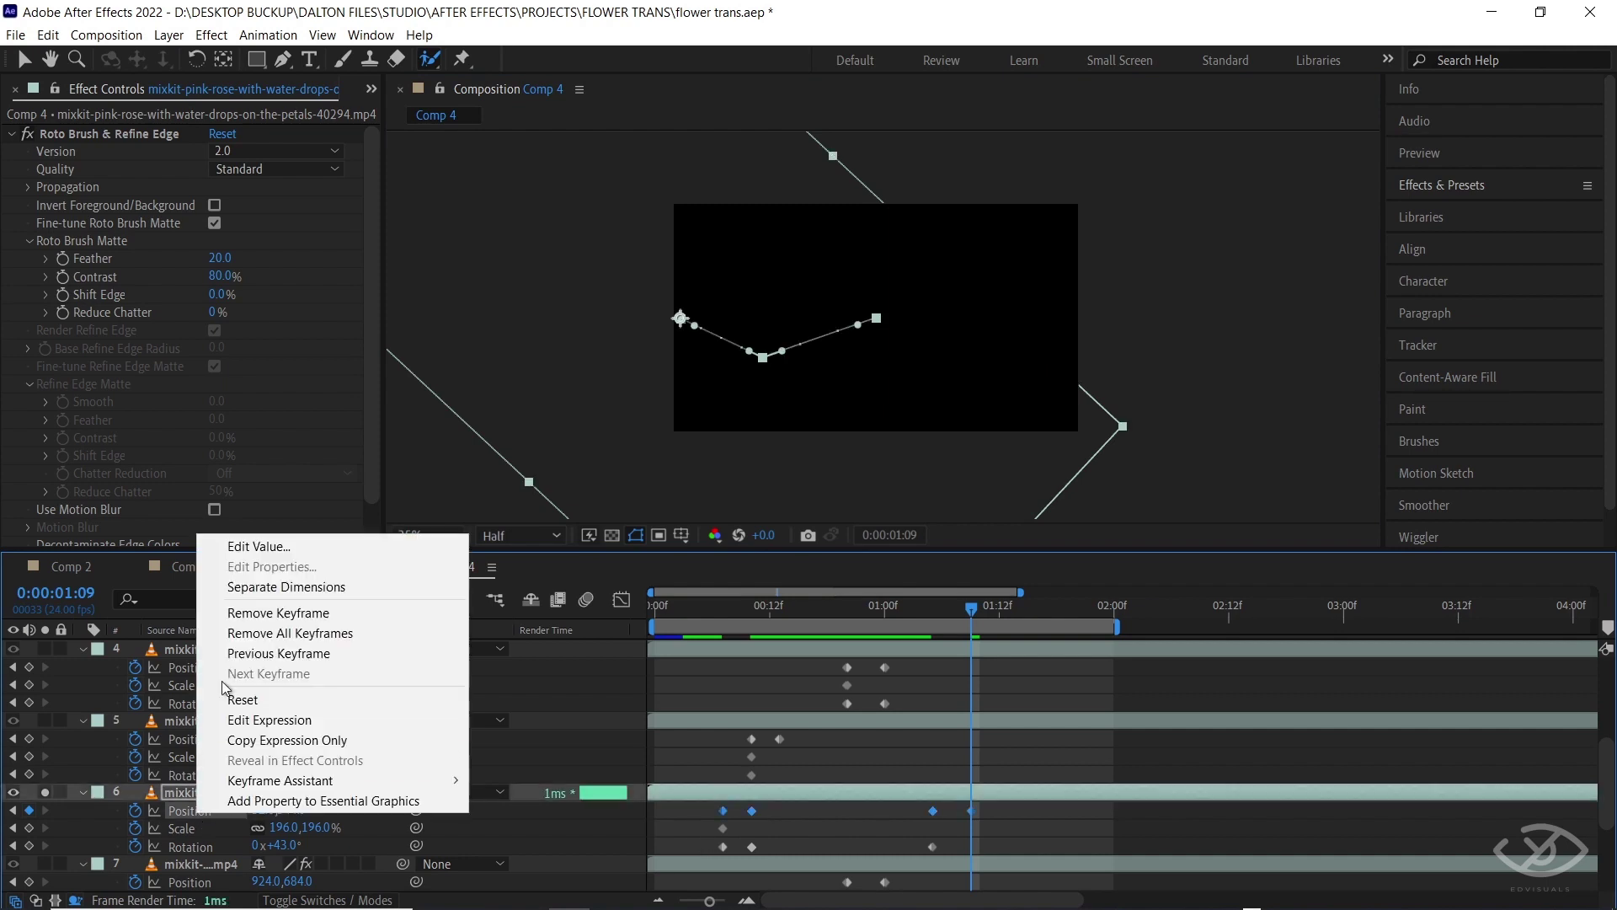
pyautogui.click(266, 587)
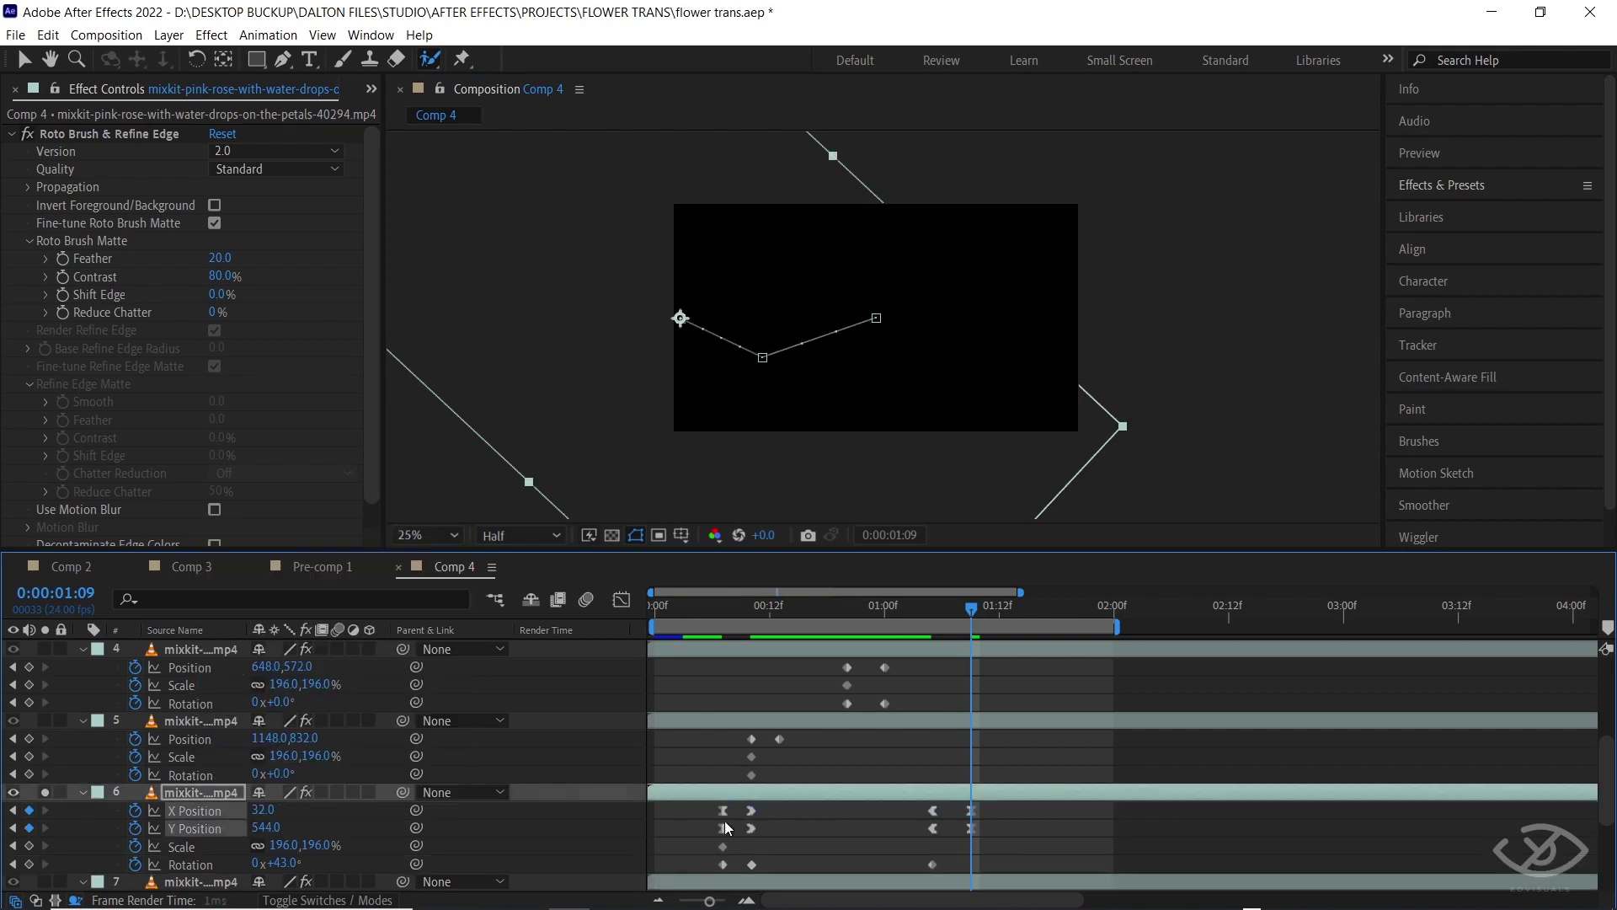
# Step: In the Graph Editor, apply Easy Ease Out to layer 6's first and third X Position keyframes and Easy Ease In to the second and fourth
pyautogui.moveTo(703, 806); pyautogui.dragTo(987, 834)
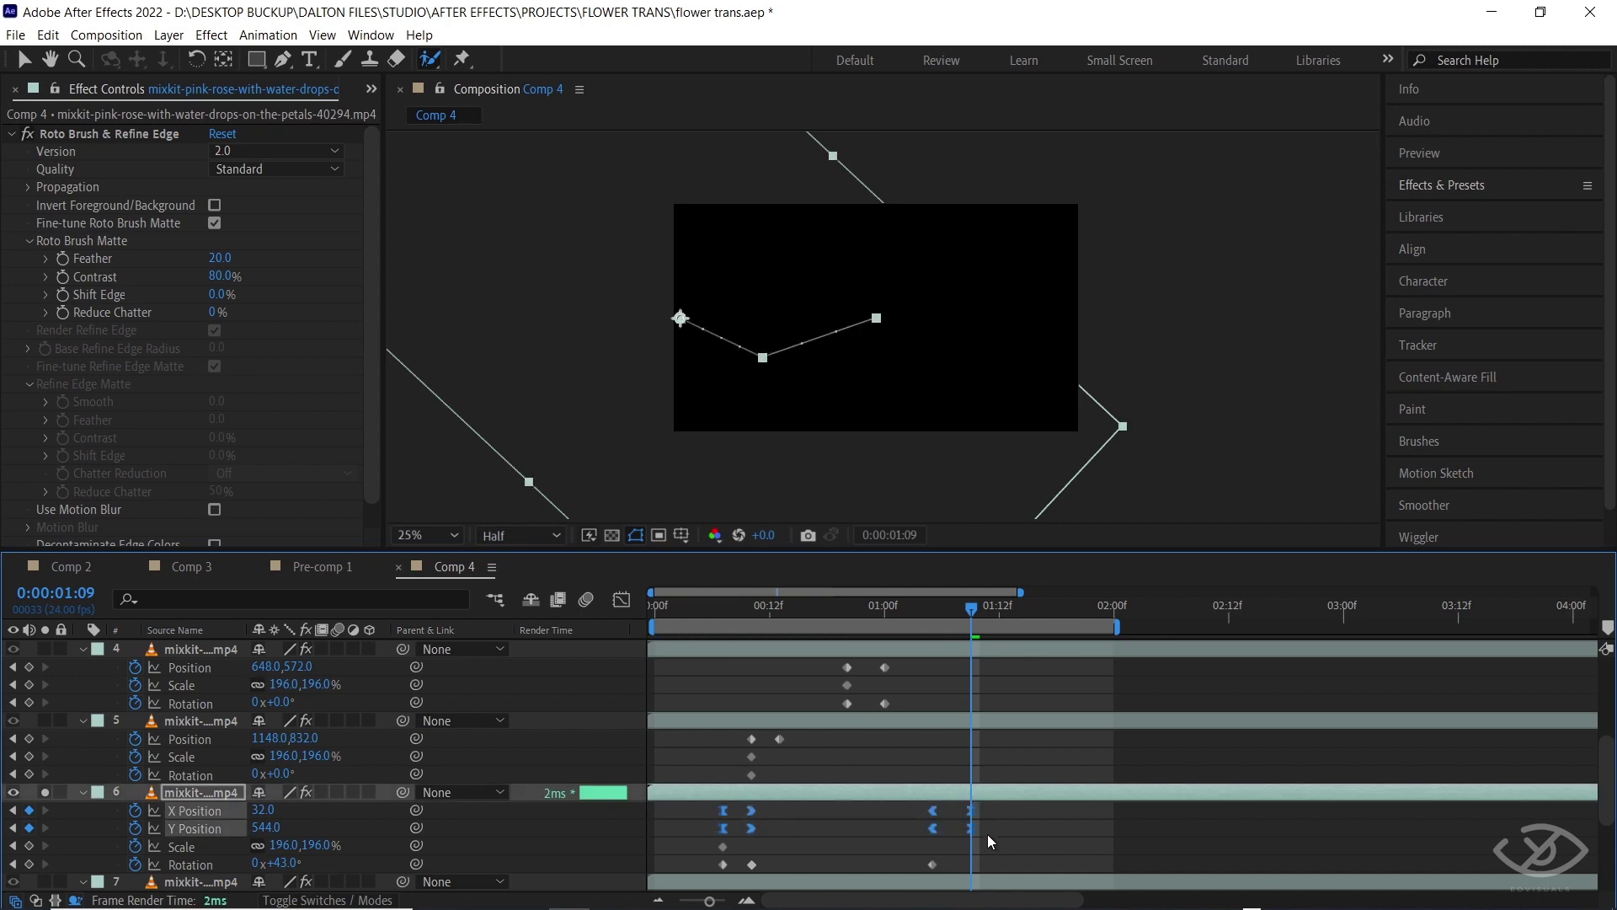
pyautogui.click(622, 600)
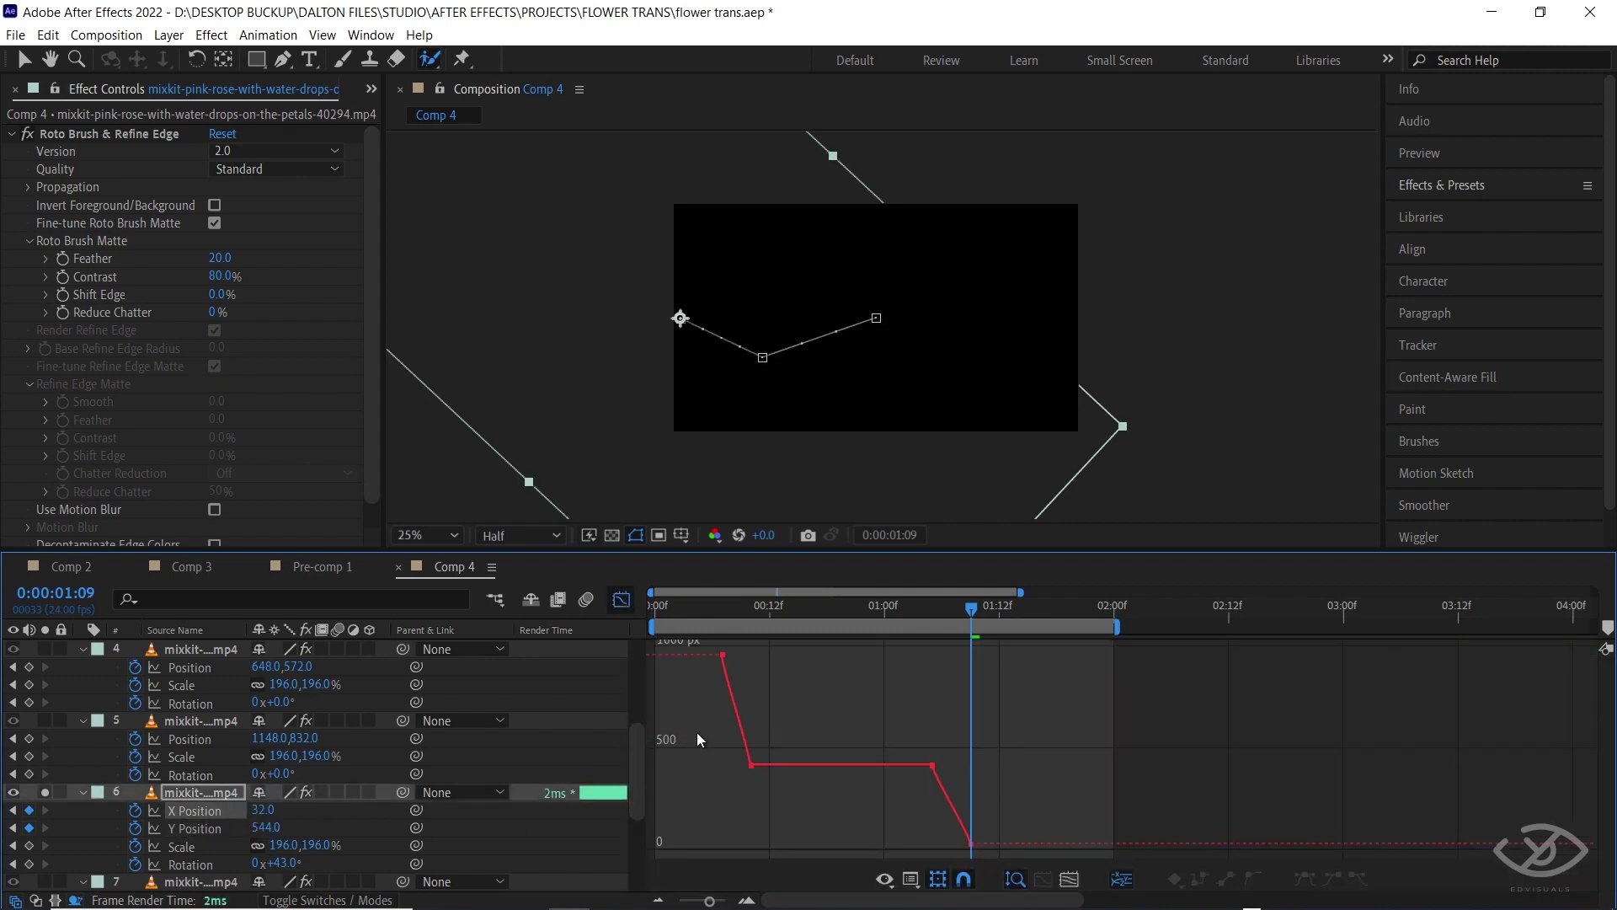
pyautogui.click(725, 654)
pyautogui.click(1360, 879)
pyautogui.click(751, 764)
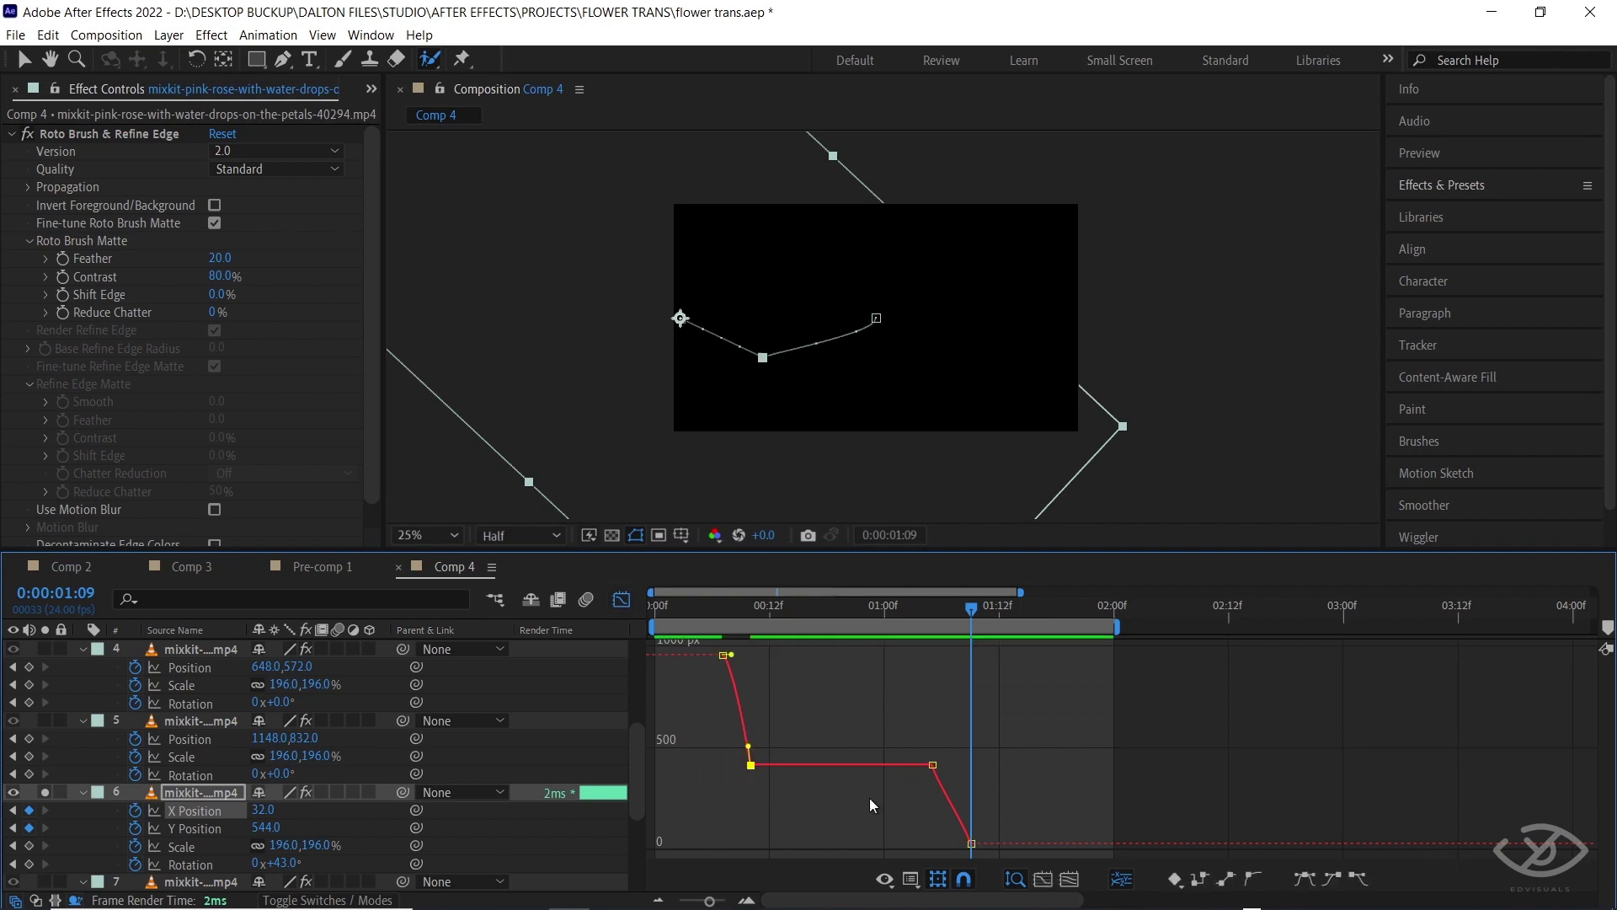
pyautogui.click(1334, 879)
pyautogui.moveTo(902, 725); pyautogui.dragTo(960, 782)
pyautogui.click(1356, 879)
pyautogui.moveTo(935, 834); pyautogui.dragTo(994, 856)
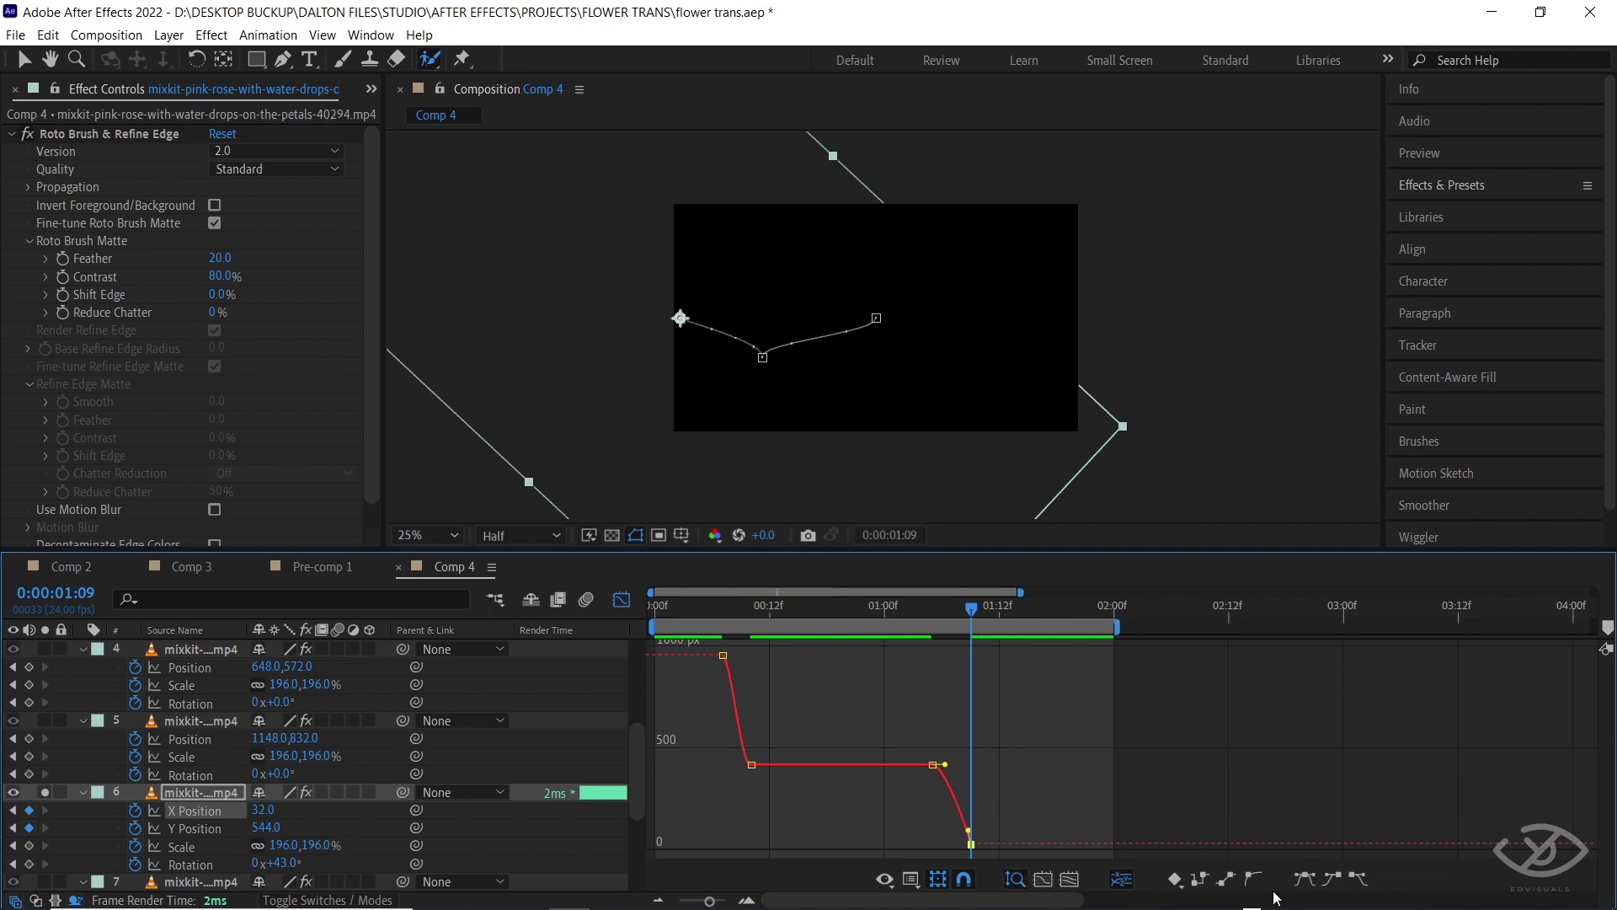
pyautogui.click(1334, 879)
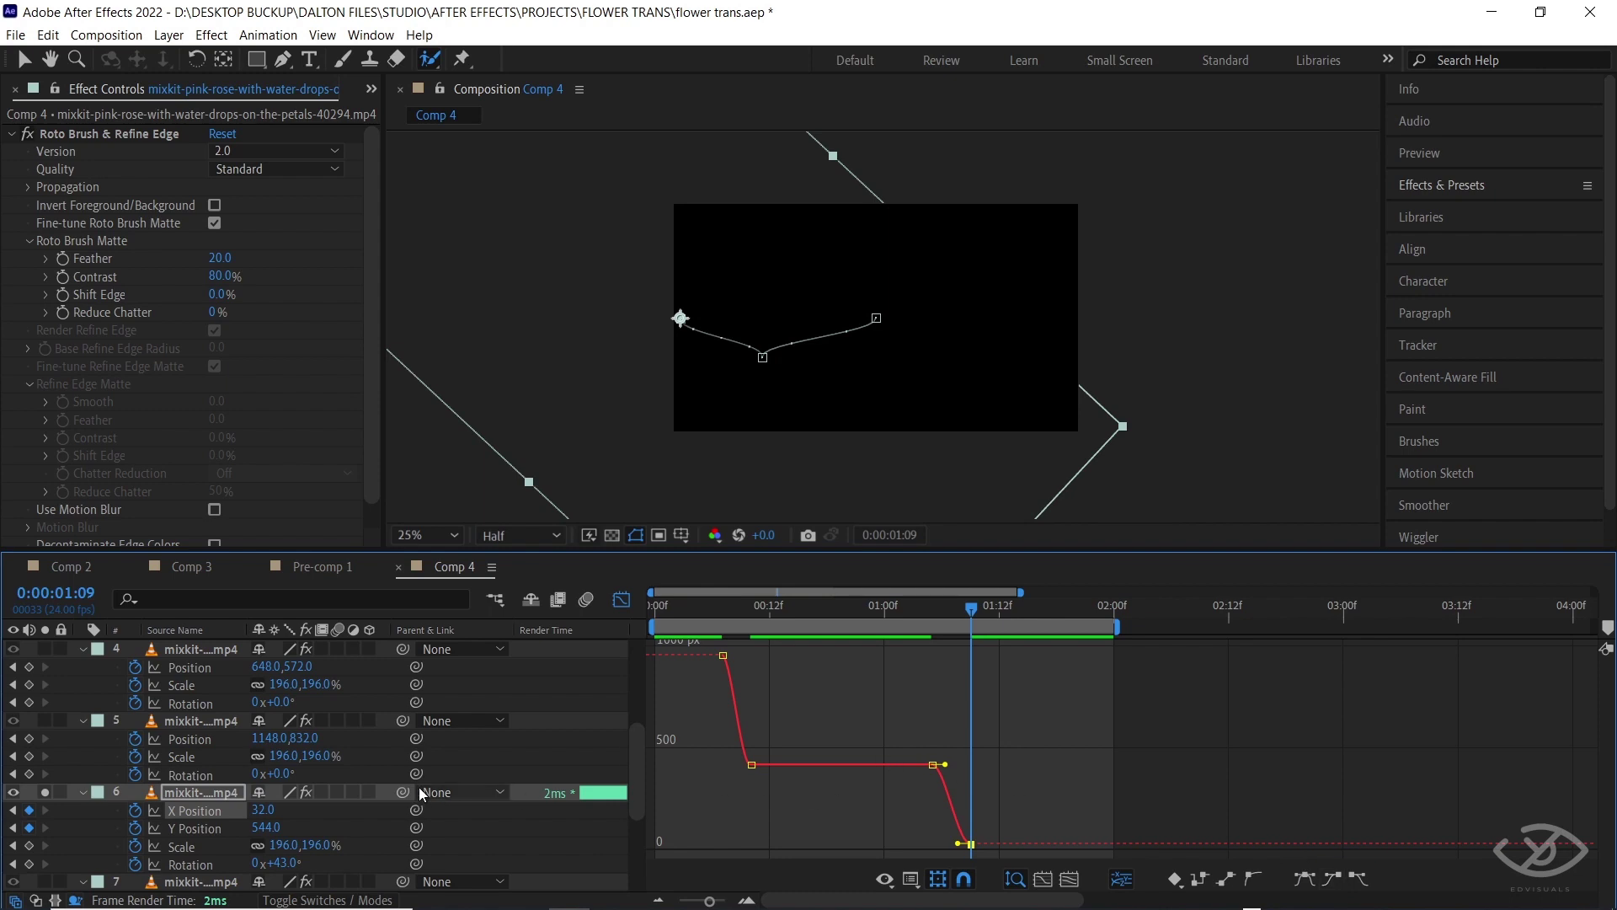
# Step: Ease layer 6's Y Position keyframes out of the first and third and into the second and fourth, and play back the motion
pyautogui.click(211, 833)
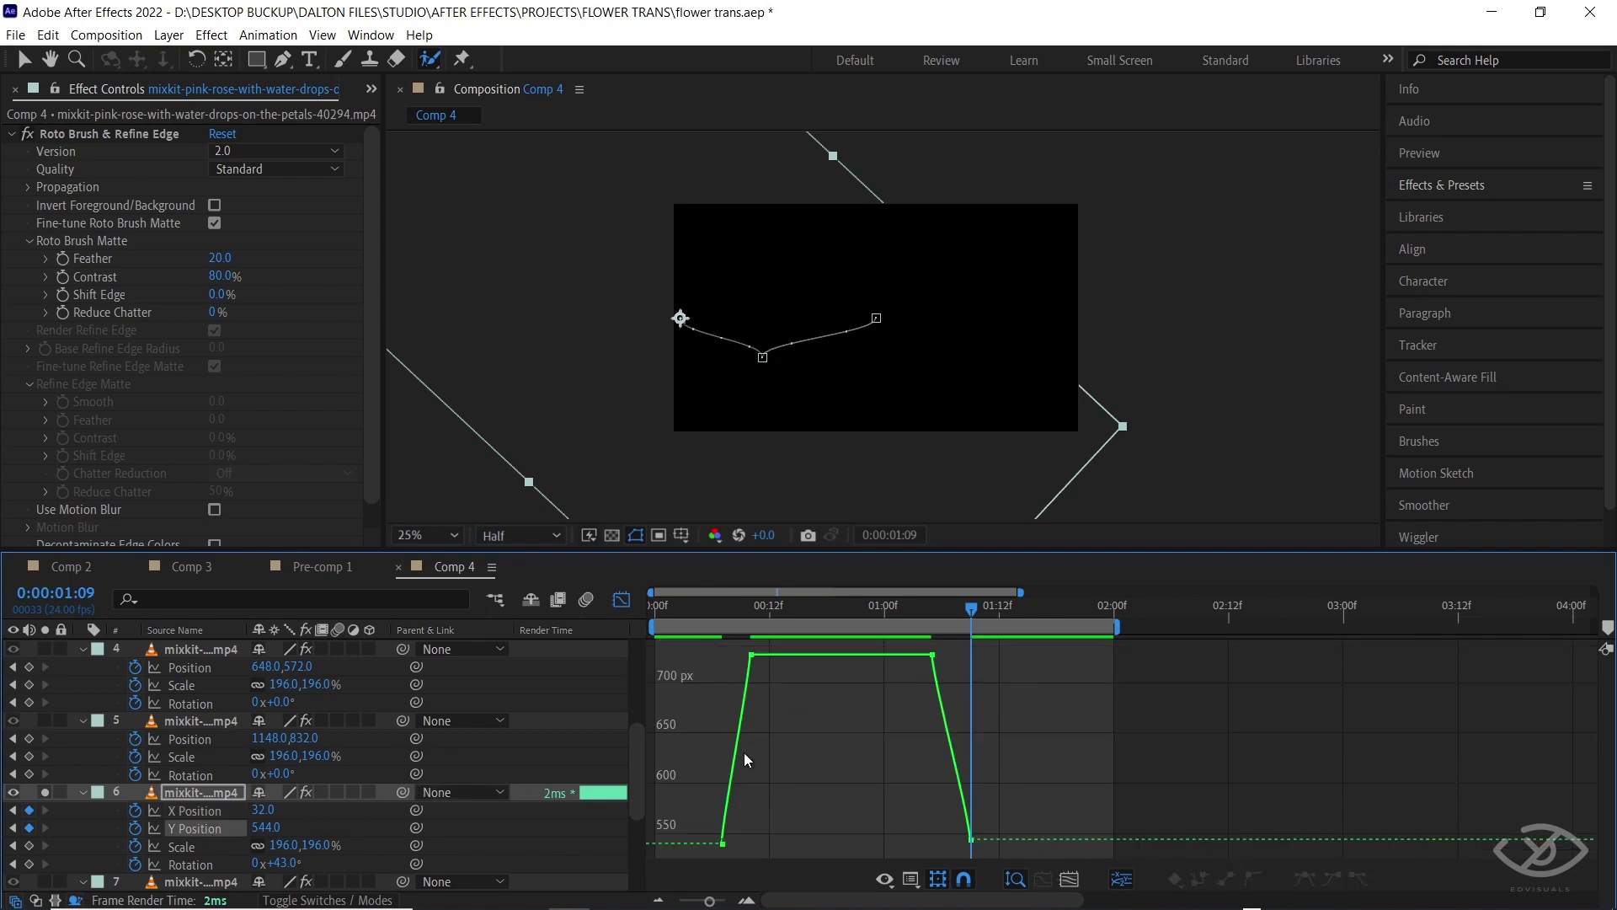
pyautogui.moveTo(706, 828); pyautogui.dragTo(751, 852)
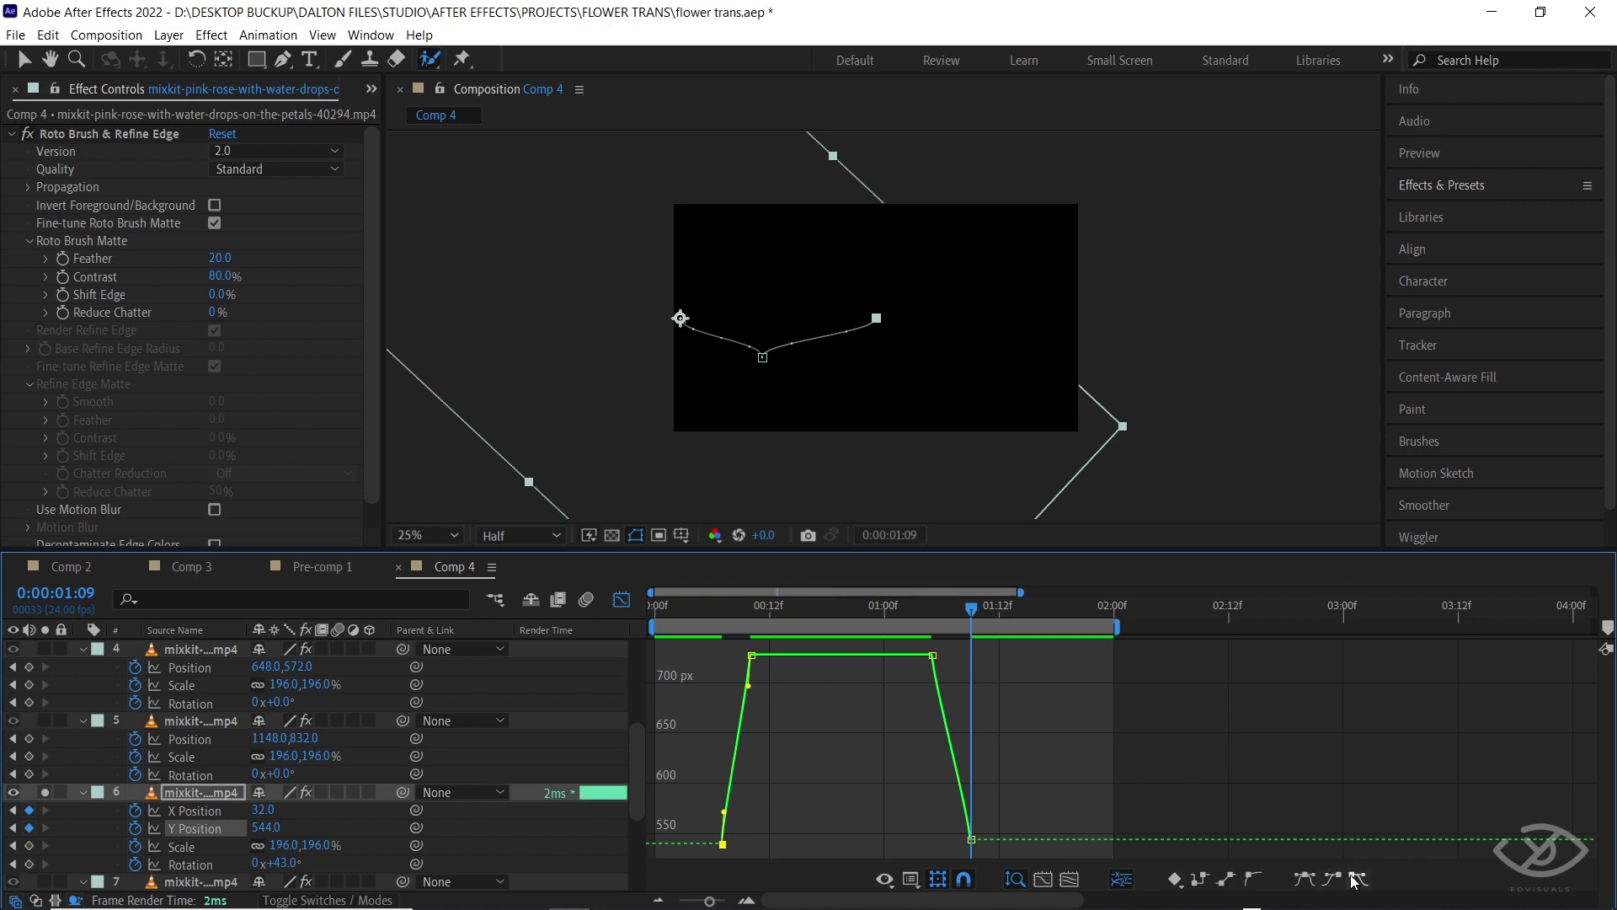
pyautogui.click(1354, 879)
pyautogui.moveTo(729, 651); pyautogui.dragTo(780, 686)
pyautogui.click(1333, 881)
pyautogui.moveTo(933, 818); pyautogui.dragTo(1009, 862)
pyautogui.click(1333, 881)
pyautogui.click(932, 654)
pyautogui.click(1364, 881)
pyautogui.moveTo(970, 615); pyautogui.dragTo(656, 605)
pyautogui.press('space')
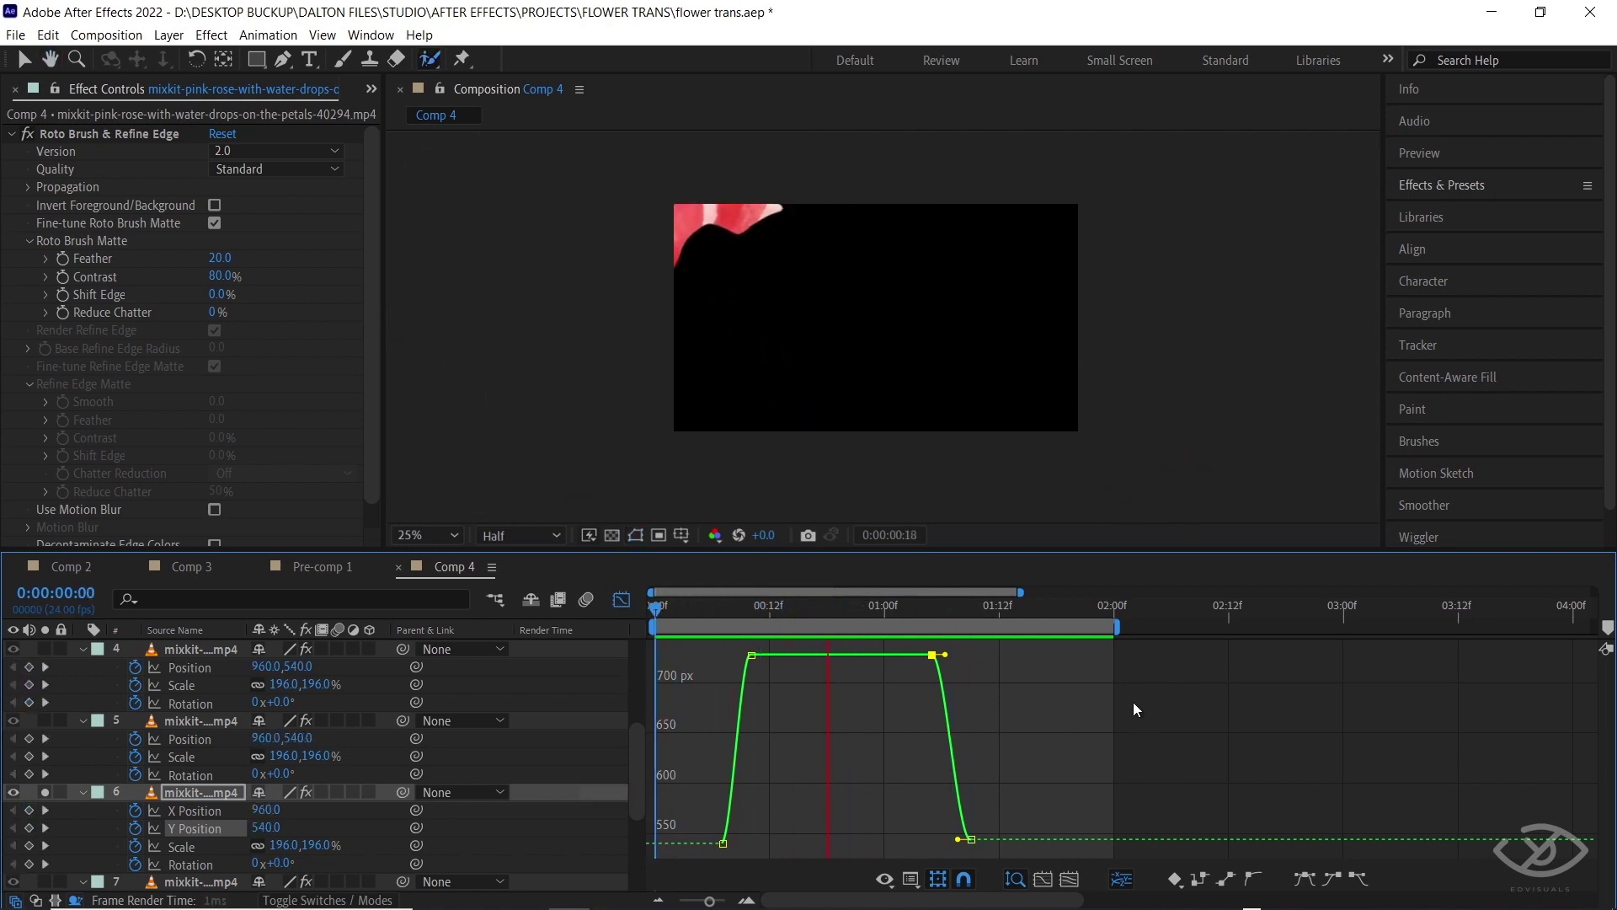
pyautogui.press('space')
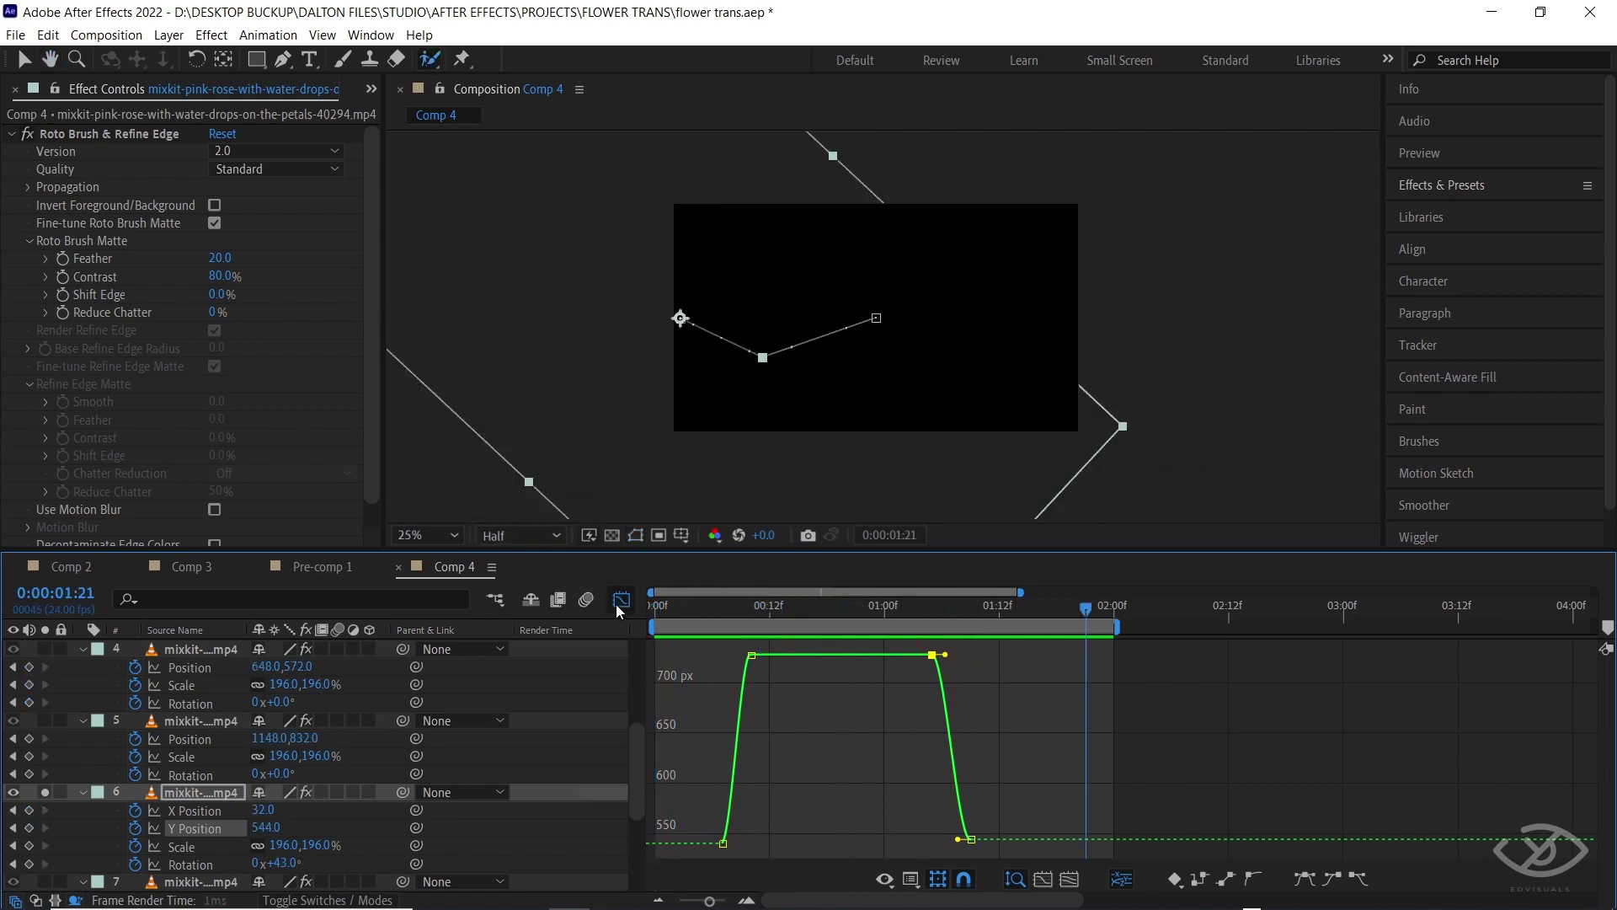
# Step: Close the Graph Editor and apply Easy Ease to layer 6's Scale and Rotation keyframes
pyautogui.click(617, 601)
pyautogui.moveTo(698, 850); pyautogui.dragTo(978, 873)
pyautogui.press('F9')
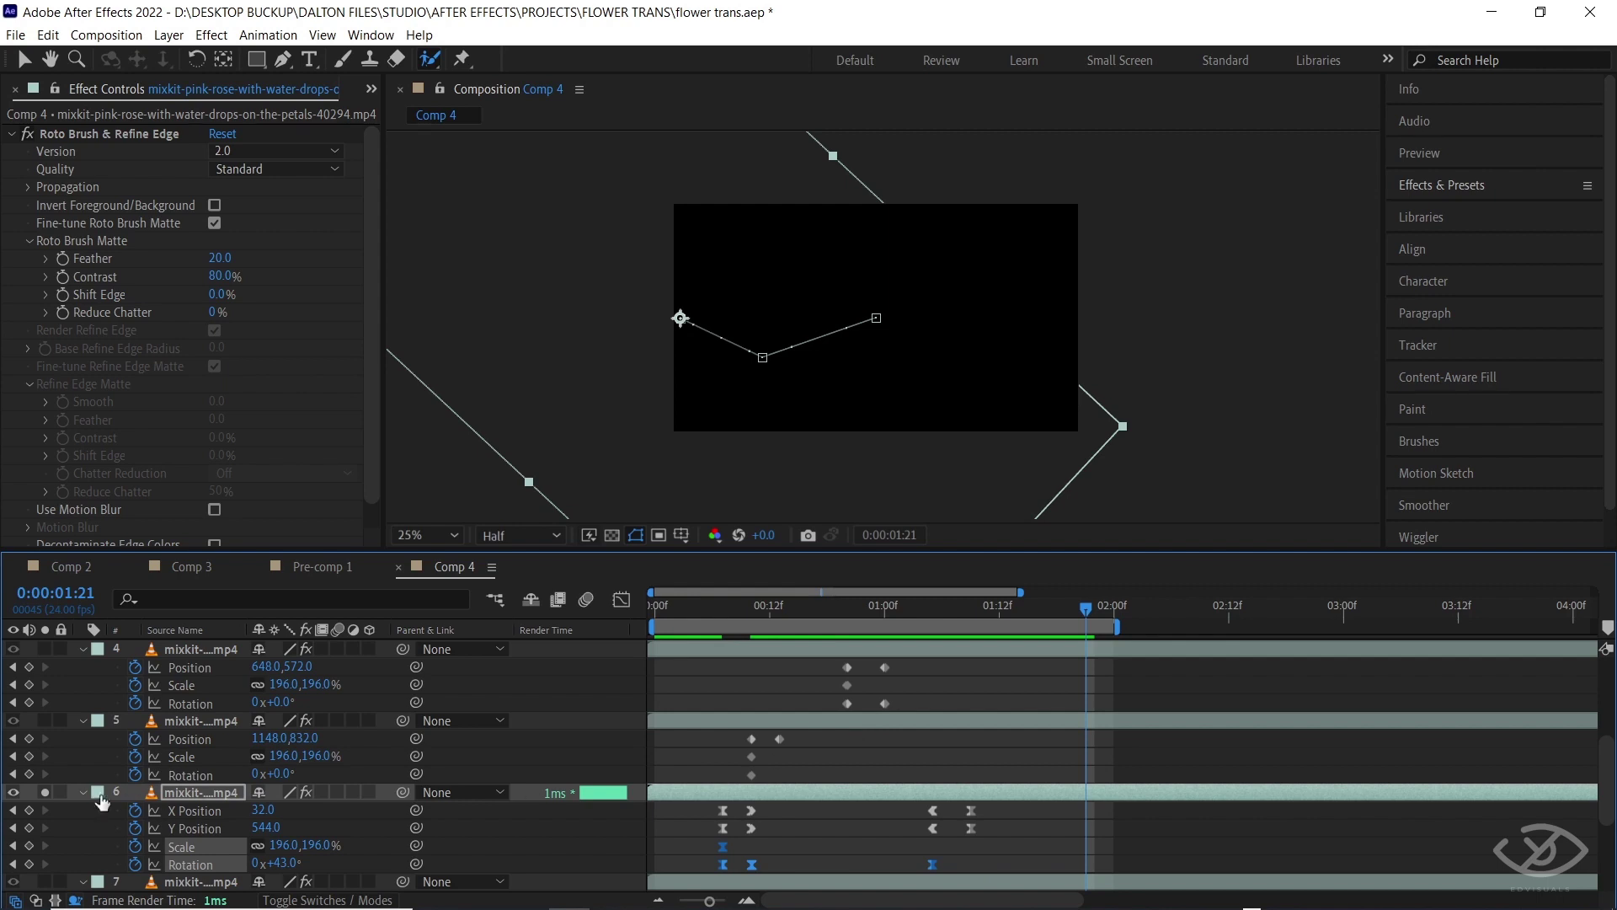
# Step: Solo layer 5 and duplicate its Position keyframe from 0:00:00:13 to 0:00:01:05
pyautogui.click(752, 609)
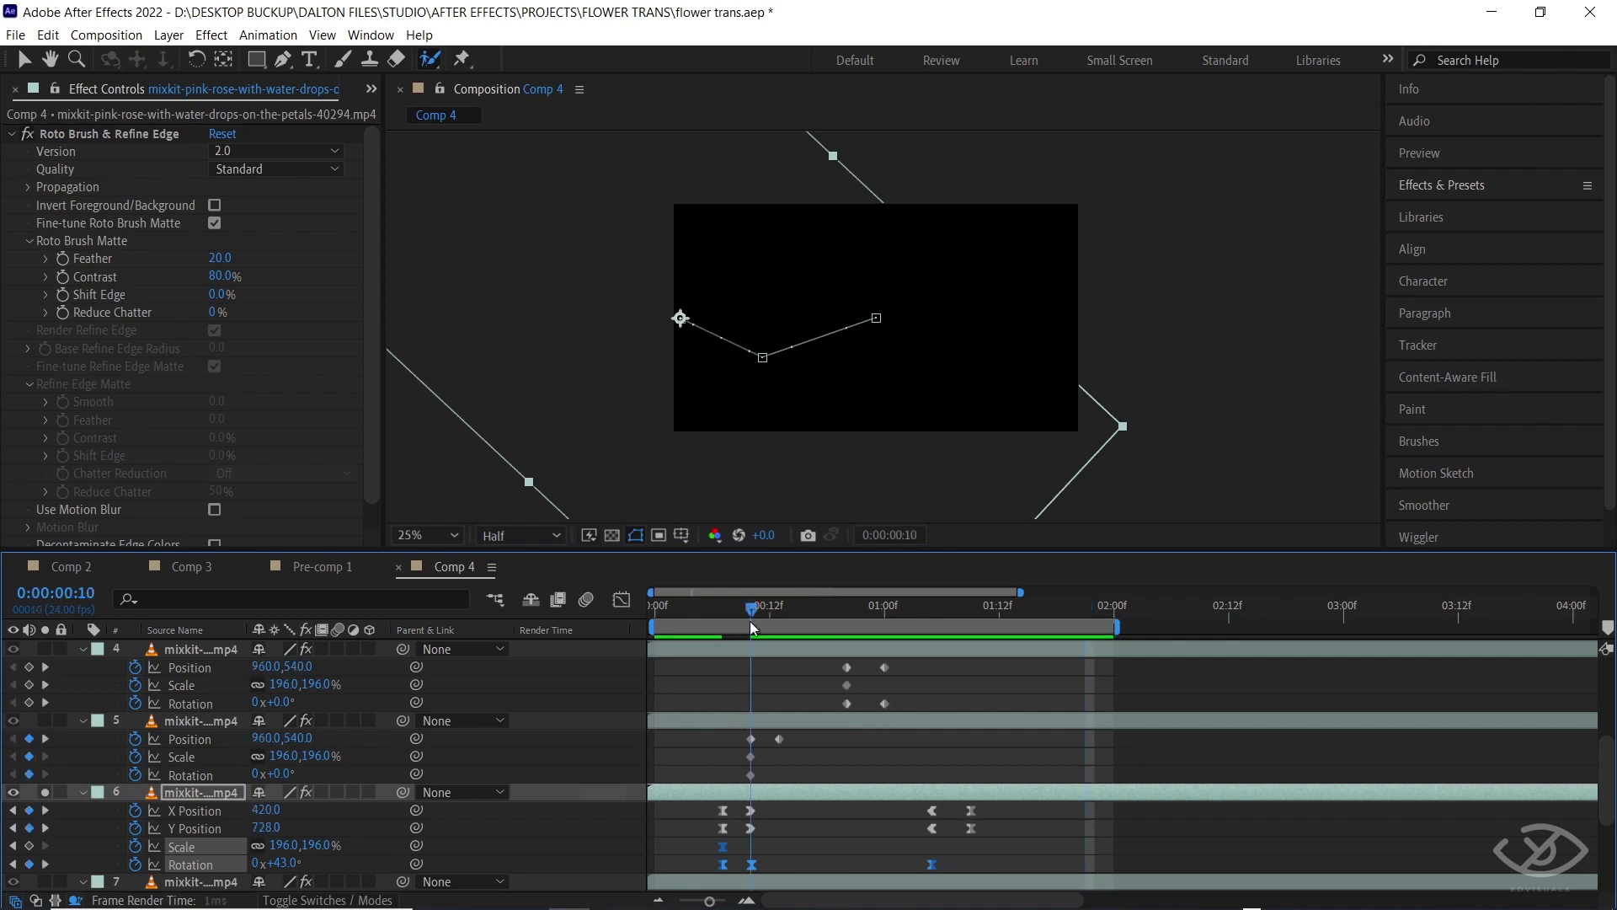
pyautogui.click(201, 721)
pyautogui.click(45, 721)
pyautogui.moveTo(752, 610); pyautogui.dragTo(972, 615)
pyautogui.click(779, 739)
pyautogui.hotkey('ctrl', 'c')
pyautogui.hotkey('ctrl', 'v')
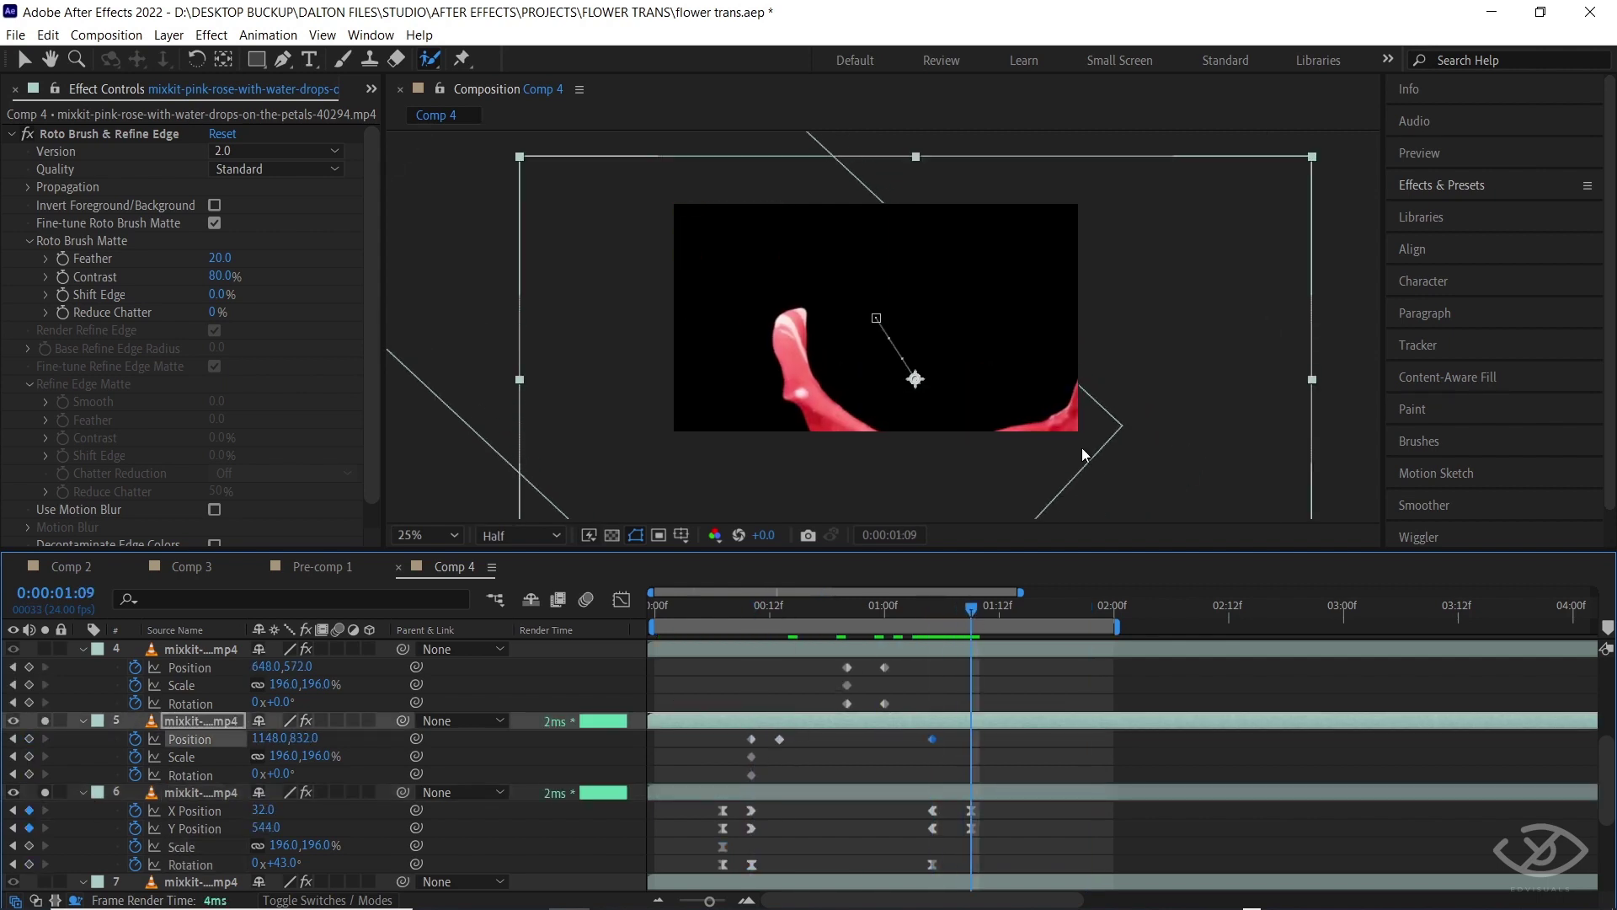
# Step: At 0:00:01:09, move layer 5's petal out of frame to 1692, 1508 and separate its Position into X and Y dimensions
pyautogui.moveTo(1055, 428); pyautogui.dragTo(1170, 571)
pyautogui.rightClick(187, 740)
pyautogui.click(244, 506)
# Step: In the Graph Editor, ease layer 5's X Position keyframes out of each move's start and into its end
pyautogui.moveTo(952, 747); pyautogui.dragTo(716, 731)
pyautogui.click(621, 600)
pyautogui.moveTo(733, 821); pyautogui.dragTo(768, 854)
pyautogui.click(1331, 880)
pyautogui.moveTo(762, 763); pyautogui.dragTo(798, 809)
pyautogui.moveTo(906, 762); pyautogui.dragTo(938, 806)
pyautogui.click(1356, 882)
# Step: Ease layer 5's Y Position keyframes out of each move's start and into its end
pyautogui.click(195, 757)
pyautogui.moveTo(733, 823); pyautogui.dragTo(768, 854)
pyautogui.click(1305, 880)
pyautogui.click(1305, 880)
pyautogui.click(1357, 881)
# Step: Apply Easy Ease to layer 5's Scale and Rotation keyframes and play back the motion from the start
pyautogui.click(622, 600)
pyautogui.moveTo(734, 767); pyautogui.dragTo(770, 790)
pyautogui.press('F9')
pyautogui.press('Home')
pyautogui.press('space')
pyautogui.press('space')
pyautogui.scroll(3, 881, 725)
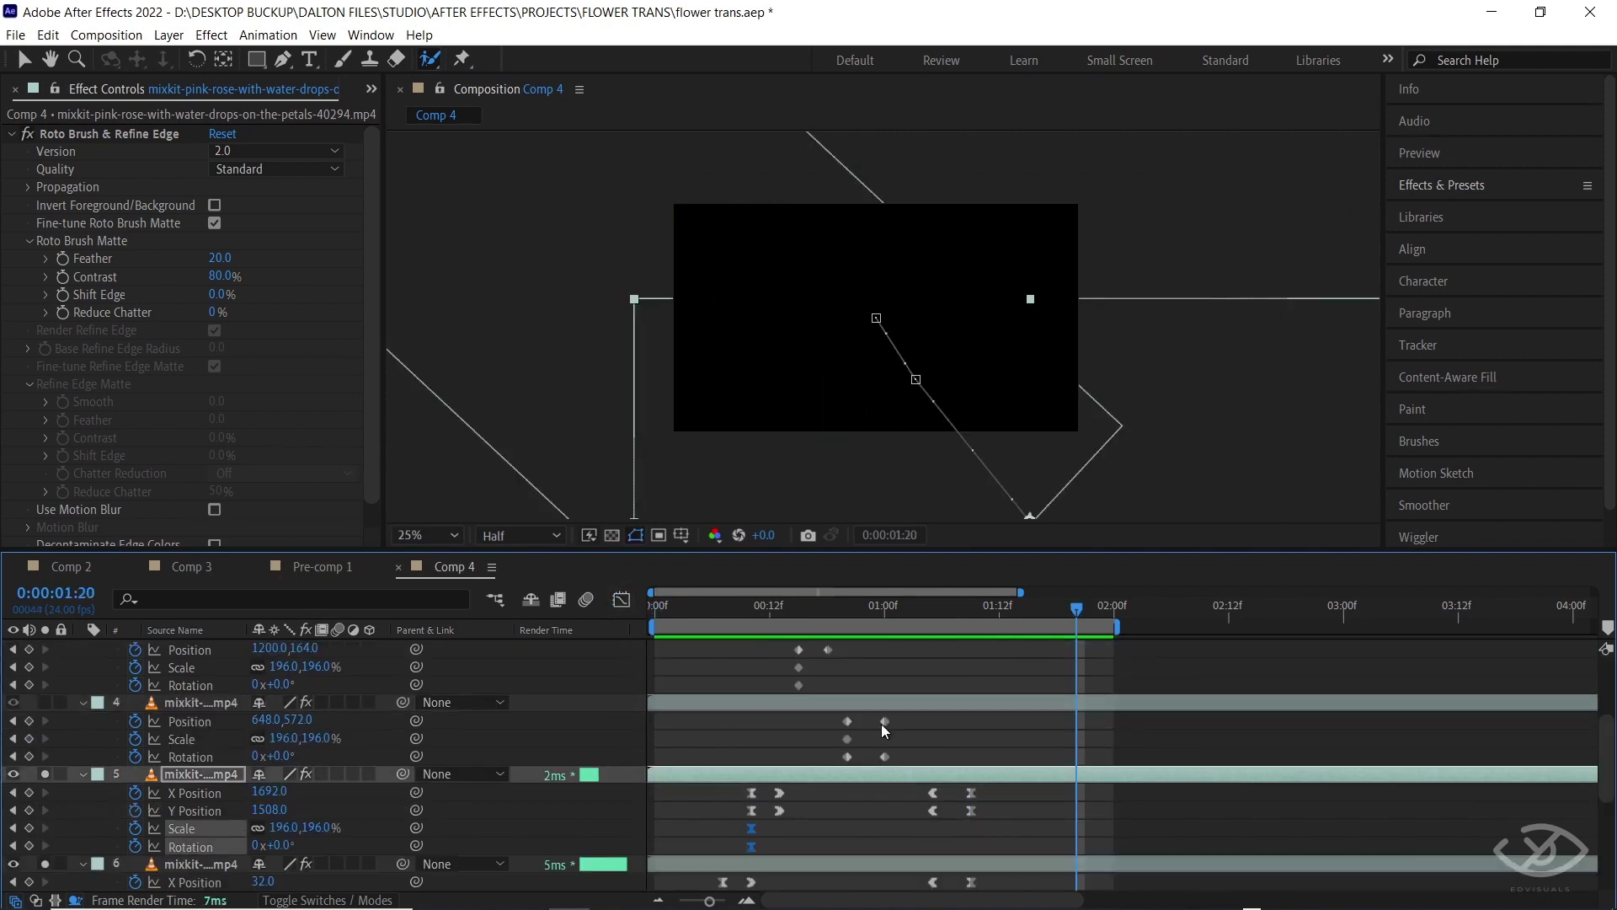
# Step: Key layer 3's Position hold and move its petal out of frame to 1492, -348 at 0:00:01:09
pyautogui.click(881, 705)
pyautogui.click(798, 608)
pyautogui.click(807, 737)
pyautogui.click(44, 739)
pyautogui.moveTo(800, 608); pyautogui.dragTo(828, 608)
pyautogui.scroll(-1, 916, 729)
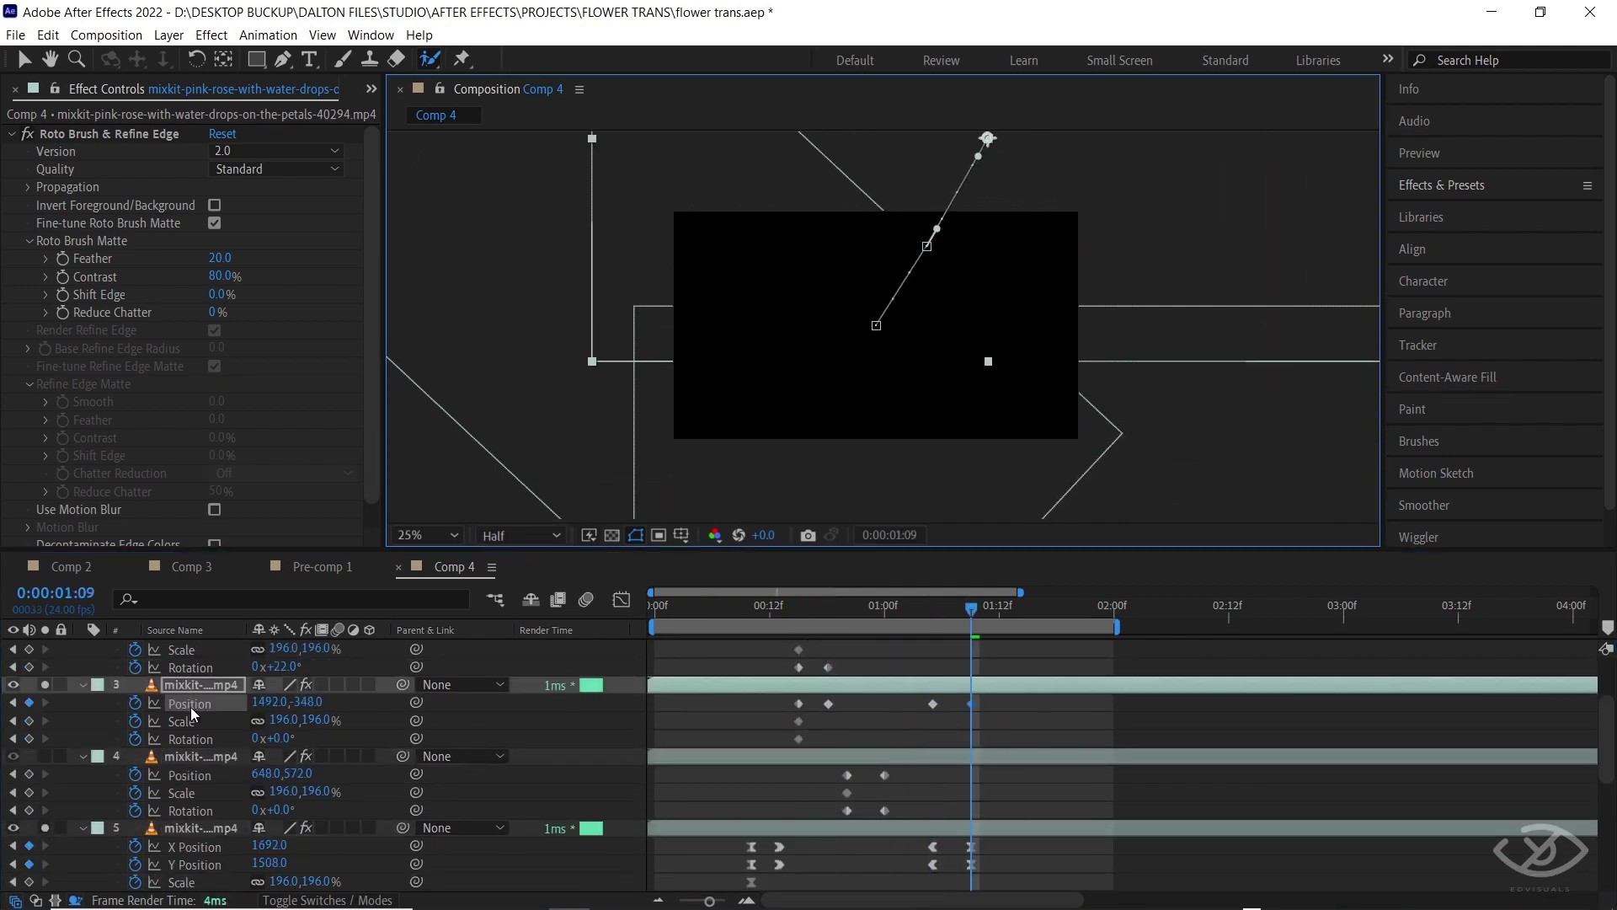
# Step: Separate layer 3's Position dimensions and, in the Graph Editor, ease its X Position keyframes out of each move's start and into its end
pyautogui.hotkey('shift', 'F3')
pyautogui.moveTo(784, 824); pyautogui.dragTo(812, 854)
pyautogui.click(1357, 881)
pyautogui.moveTo(812, 735); pyautogui.dragTo(843, 775)
pyautogui.click(1331, 880)
pyautogui.moveTo(955, 644); pyautogui.dragTo(987, 670)
pyautogui.click(1331, 881)
pyautogui.moveTo(914, 729); pyautogui.dragTo(945, 775)
pyautogui.click(1357, 880)
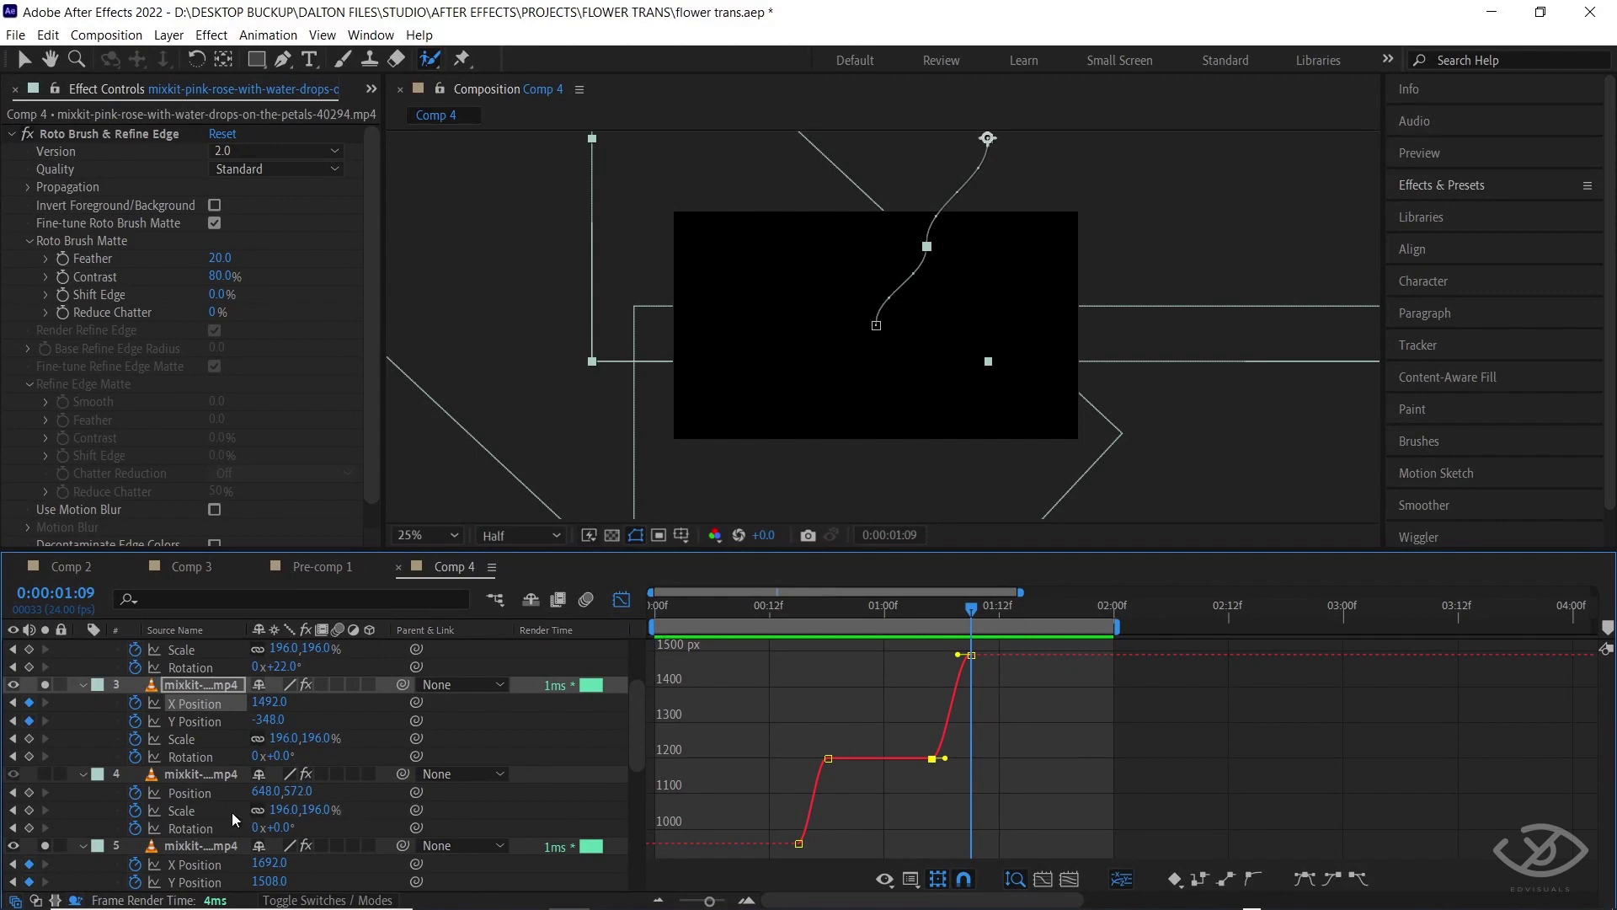
# Step: Ease layer 3's Y Position keyframes out of each move's start and into its end, and leave the Graph Editor
pyautogui.click(203, 720)
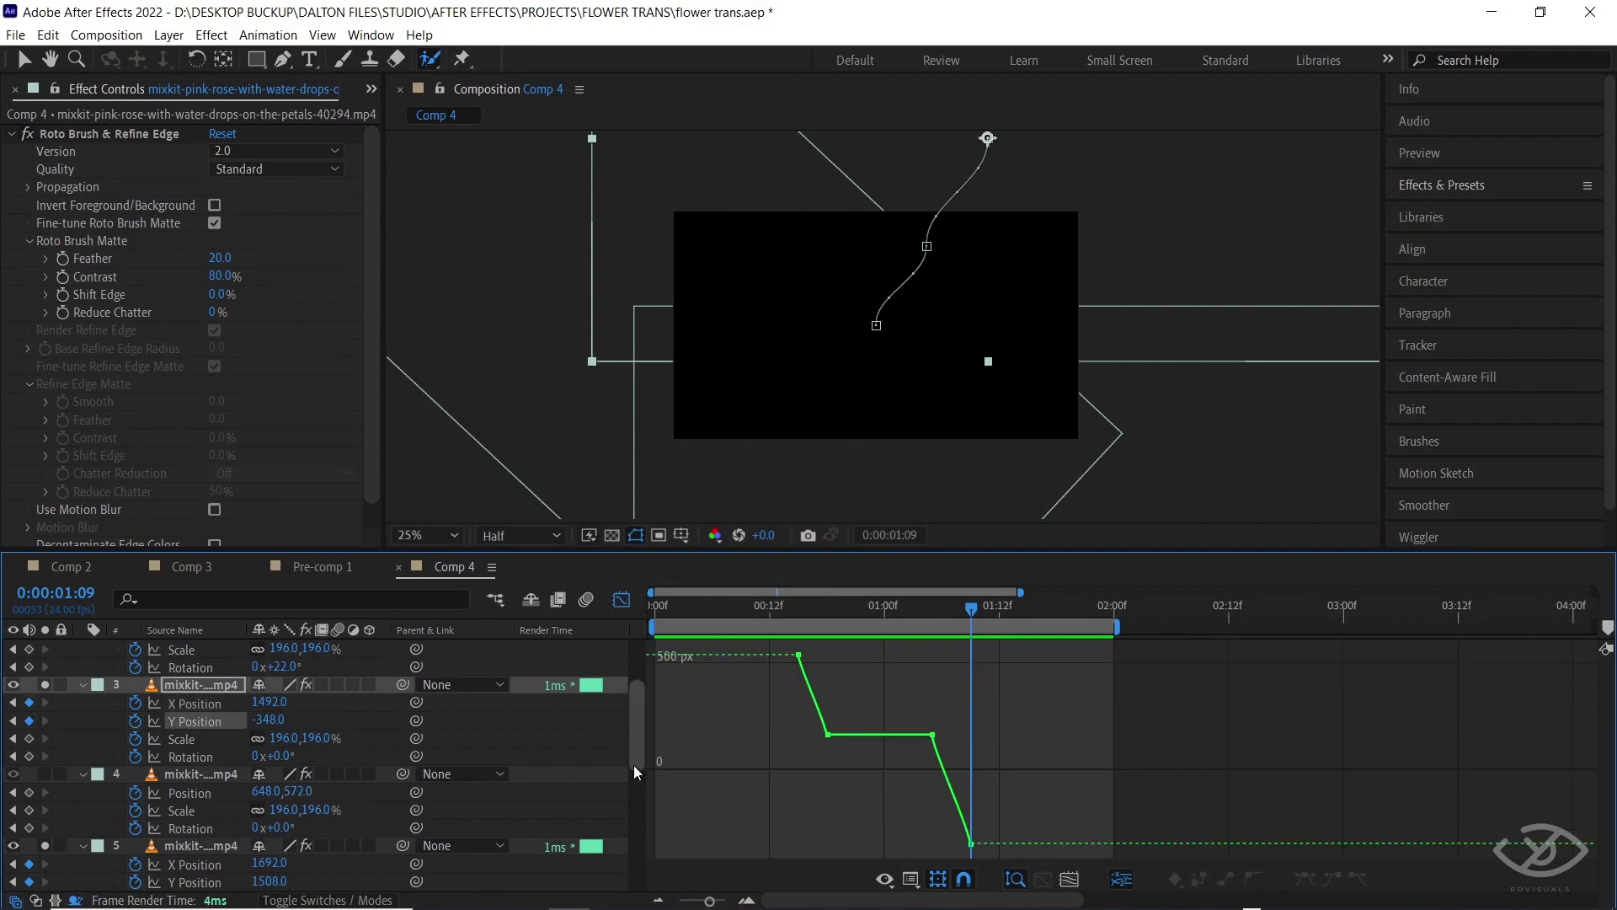
pyautogui.click(828, 734)
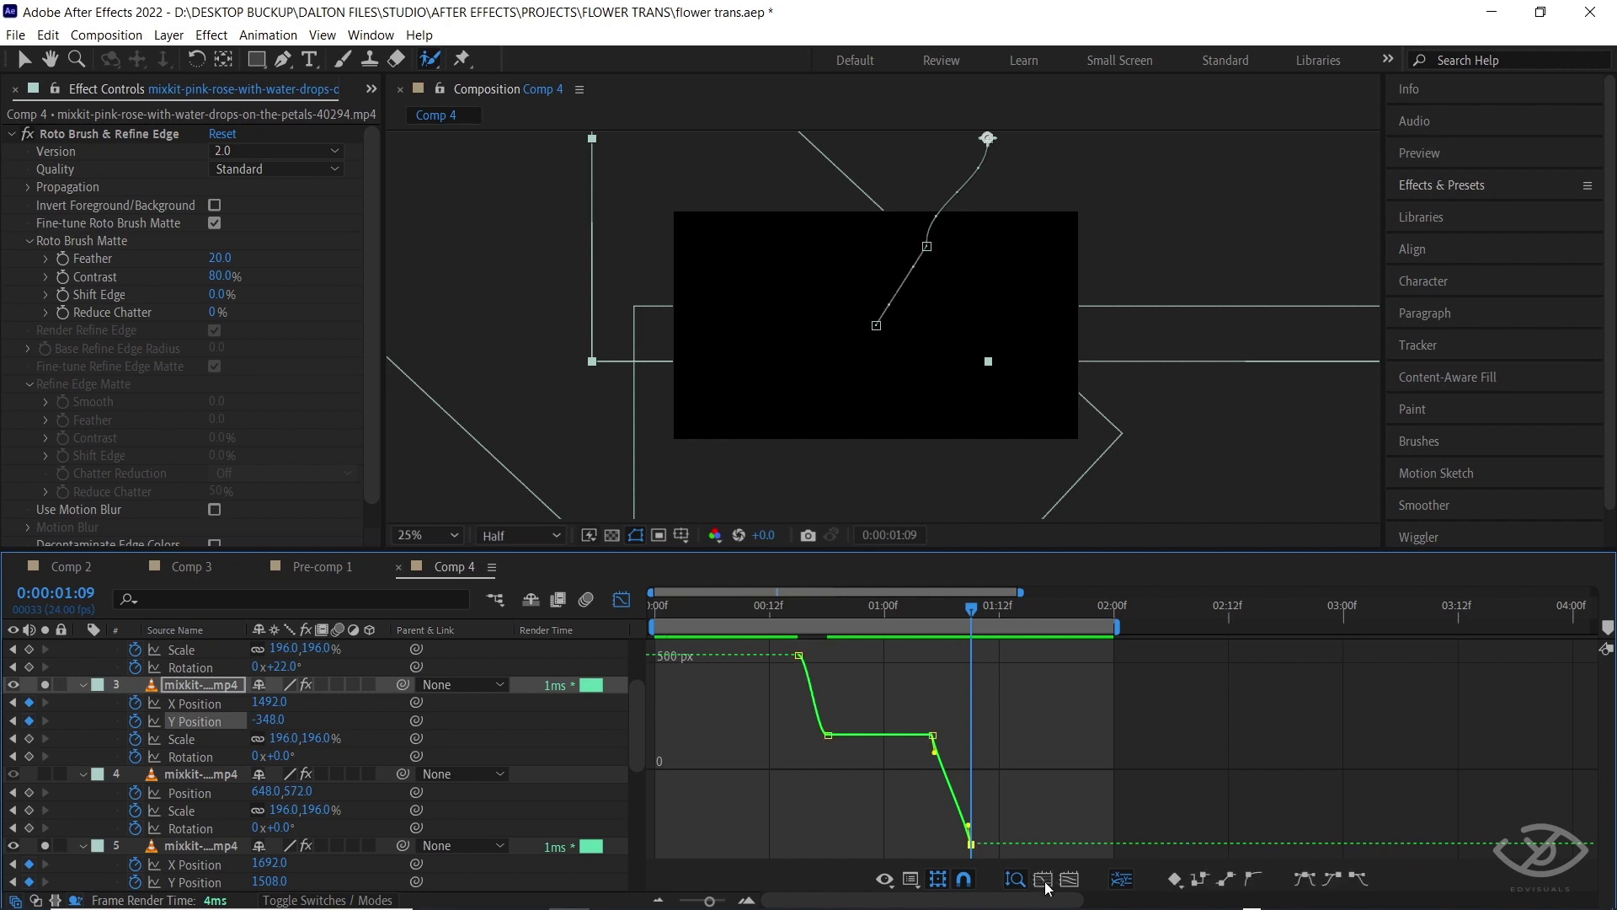
pyautogui.hotkey('ctrl', 'alt', 'Left')
pyautogui.click(913, 607)
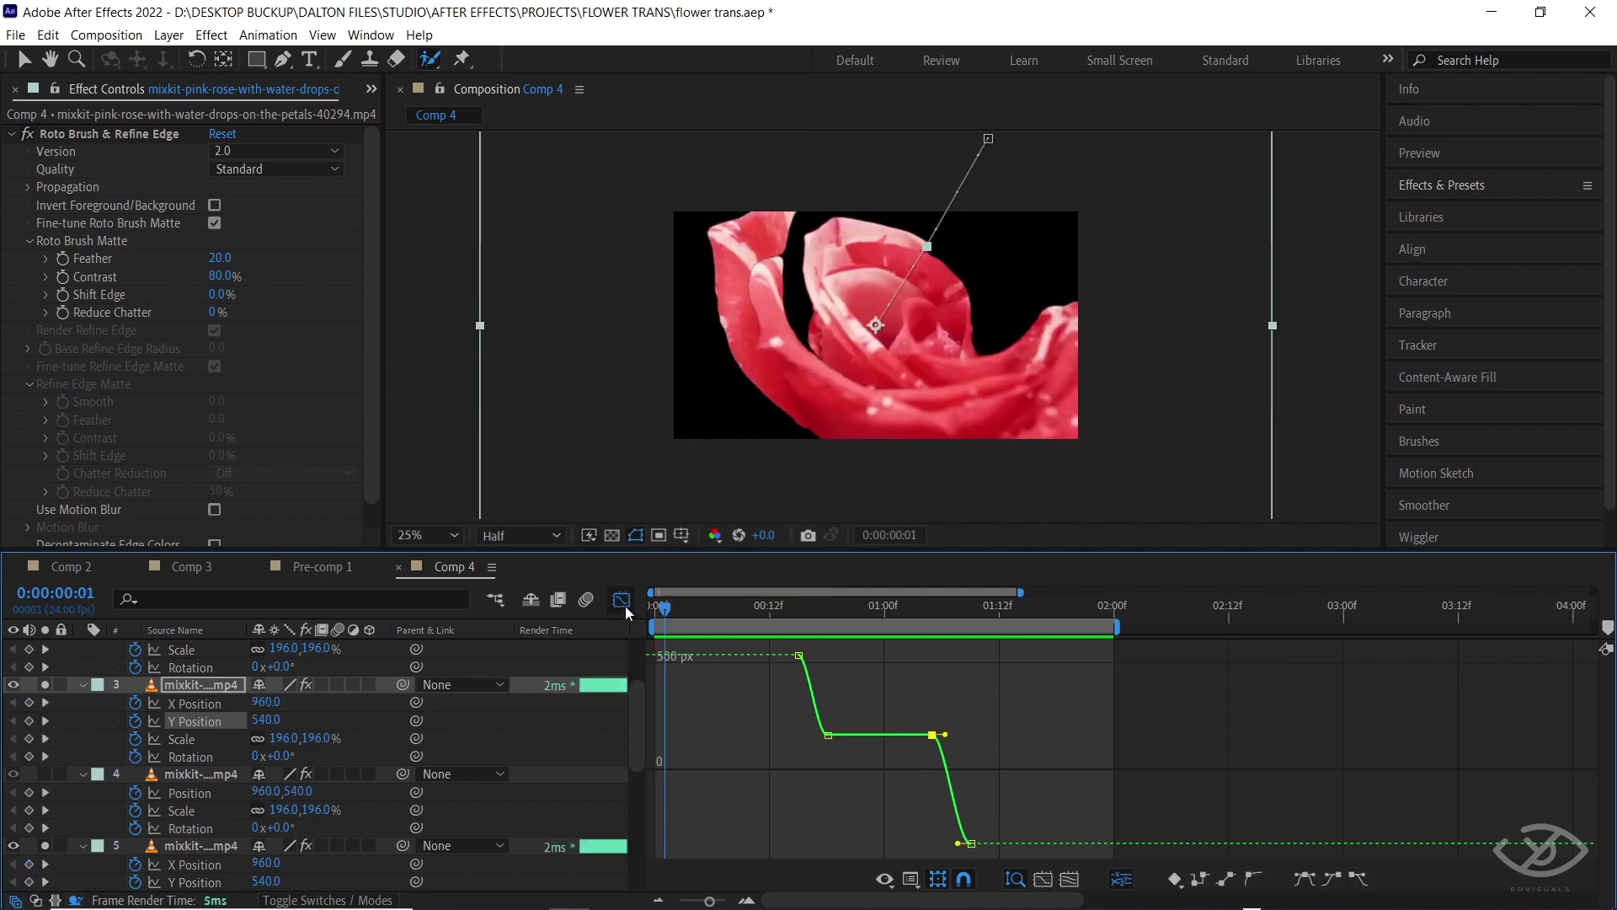
pyautogui.hotkey('shift', 'F3')
# Step: Apply Easy Ease to layer 3's Scale and Rotation keyframes and play back the petal motion
pyautogui.moveTo(777, 740); pyautogui.dragTo(815, 762)
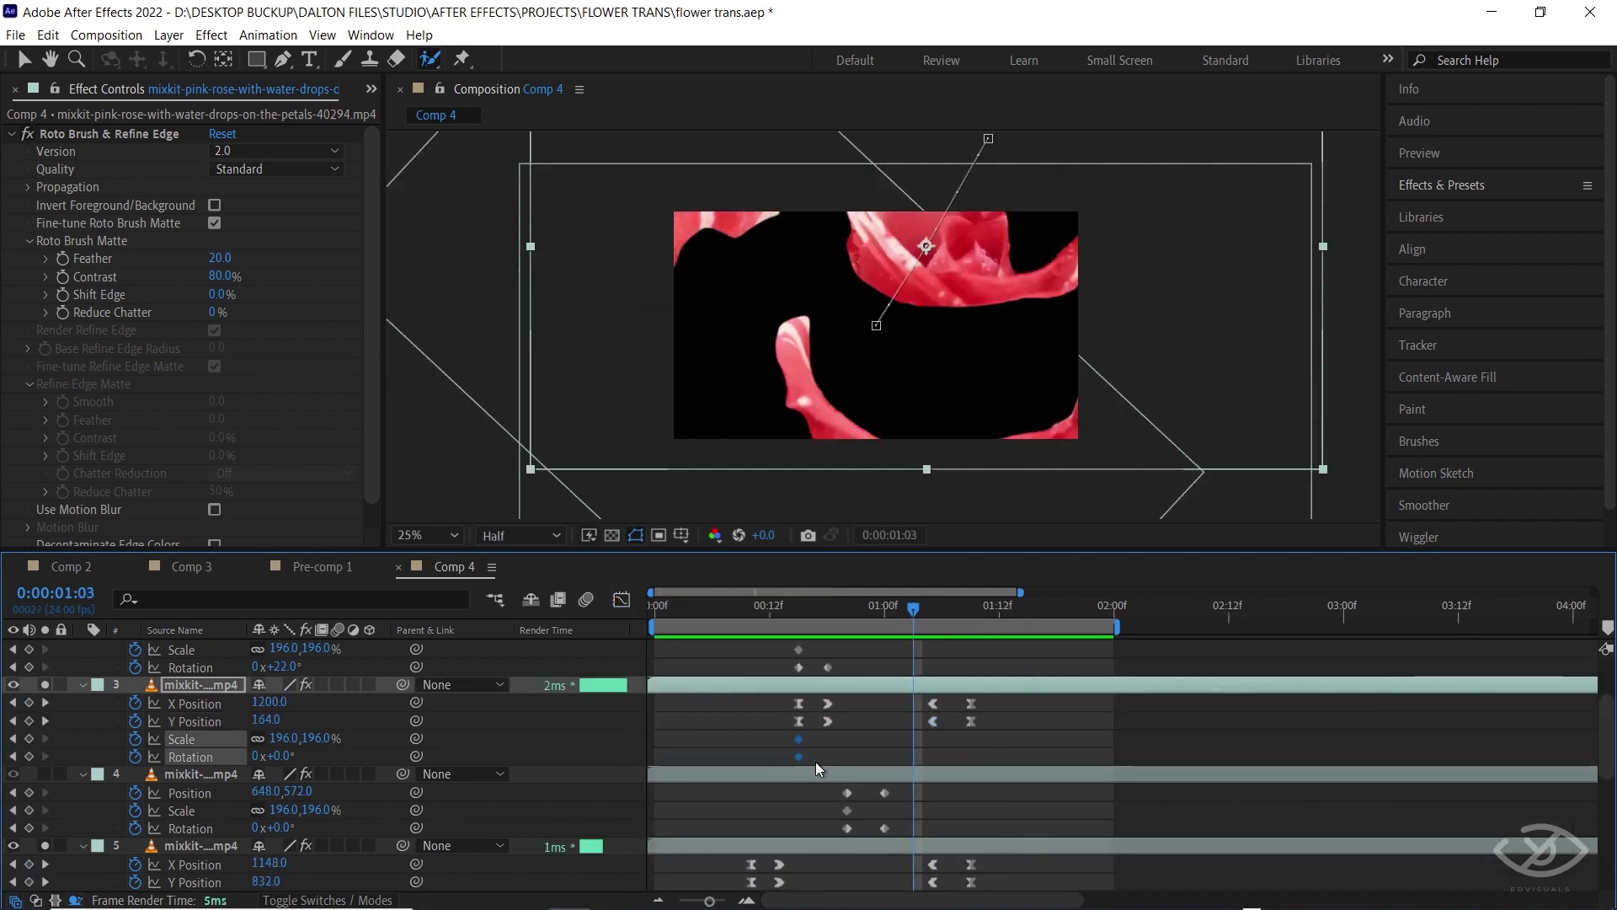
pyautogui.press('F9')
pyautogui.click(675, 605)
pyautogui.press('space')
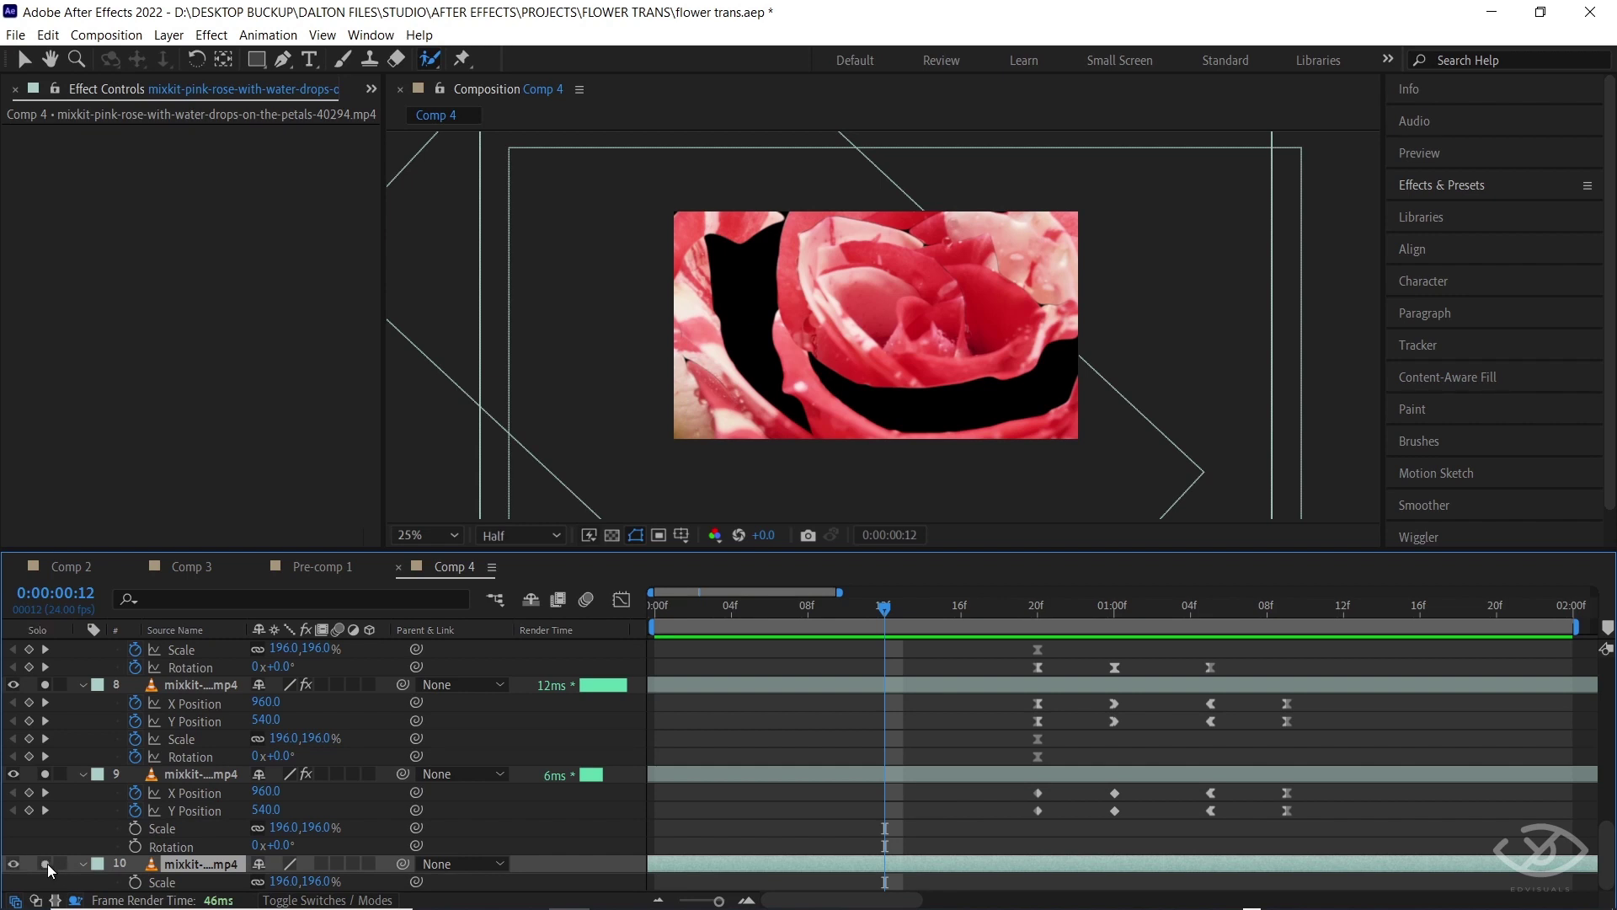
# Step: Solo layer 10 along with the petals, preview the composition and park the playhead at 0:00:00:20
pyautogui.click(46, 864)
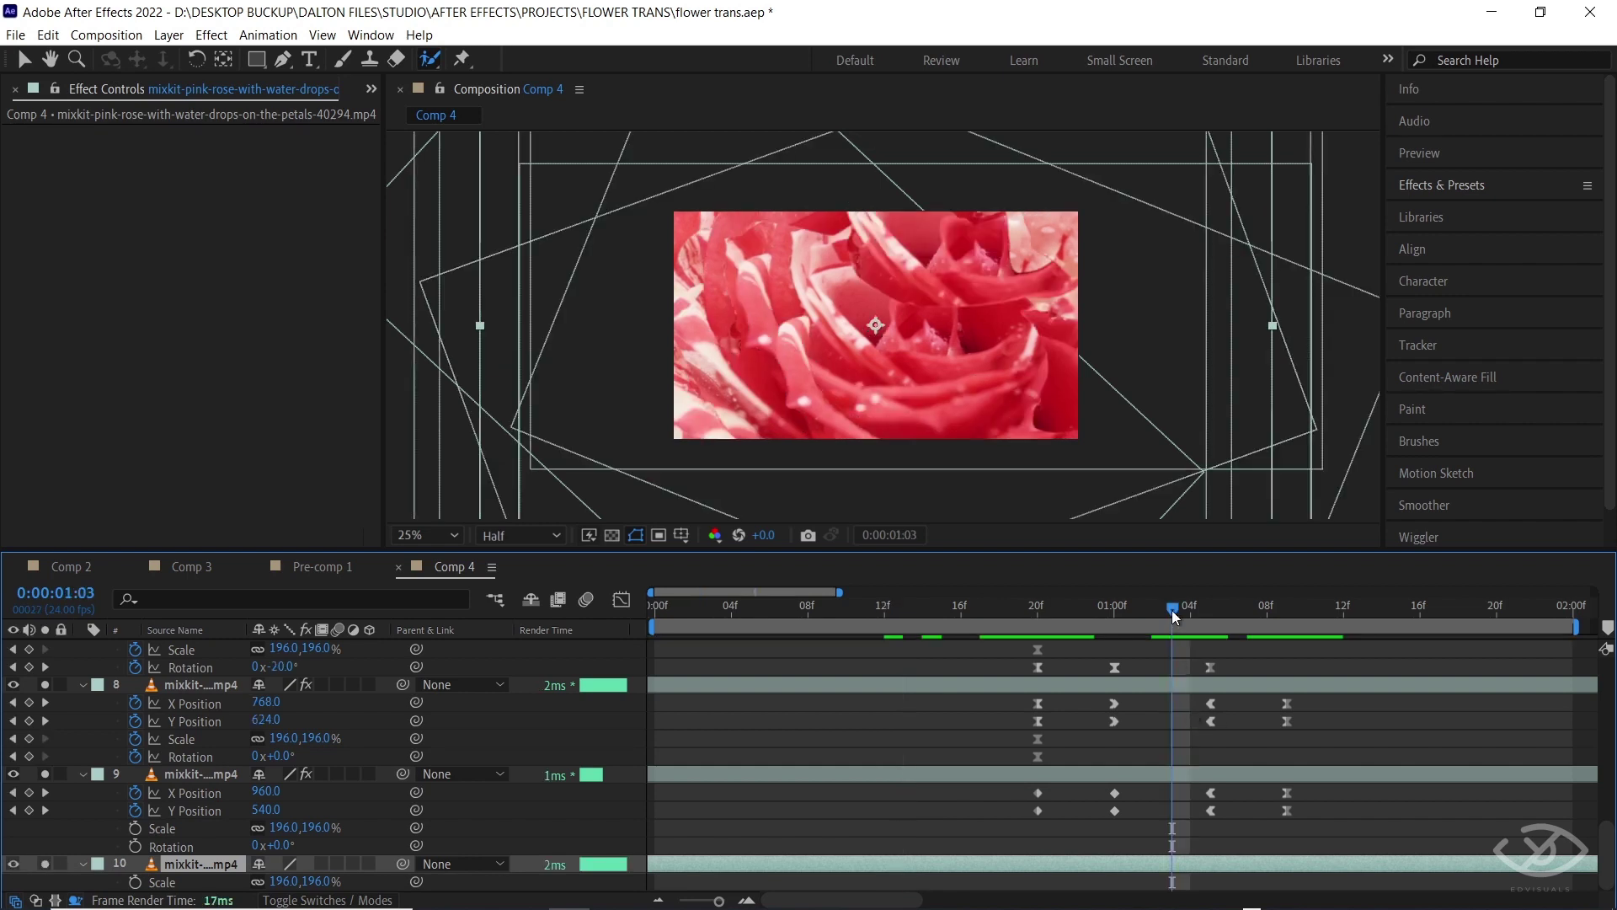
pyautogui.press('space')
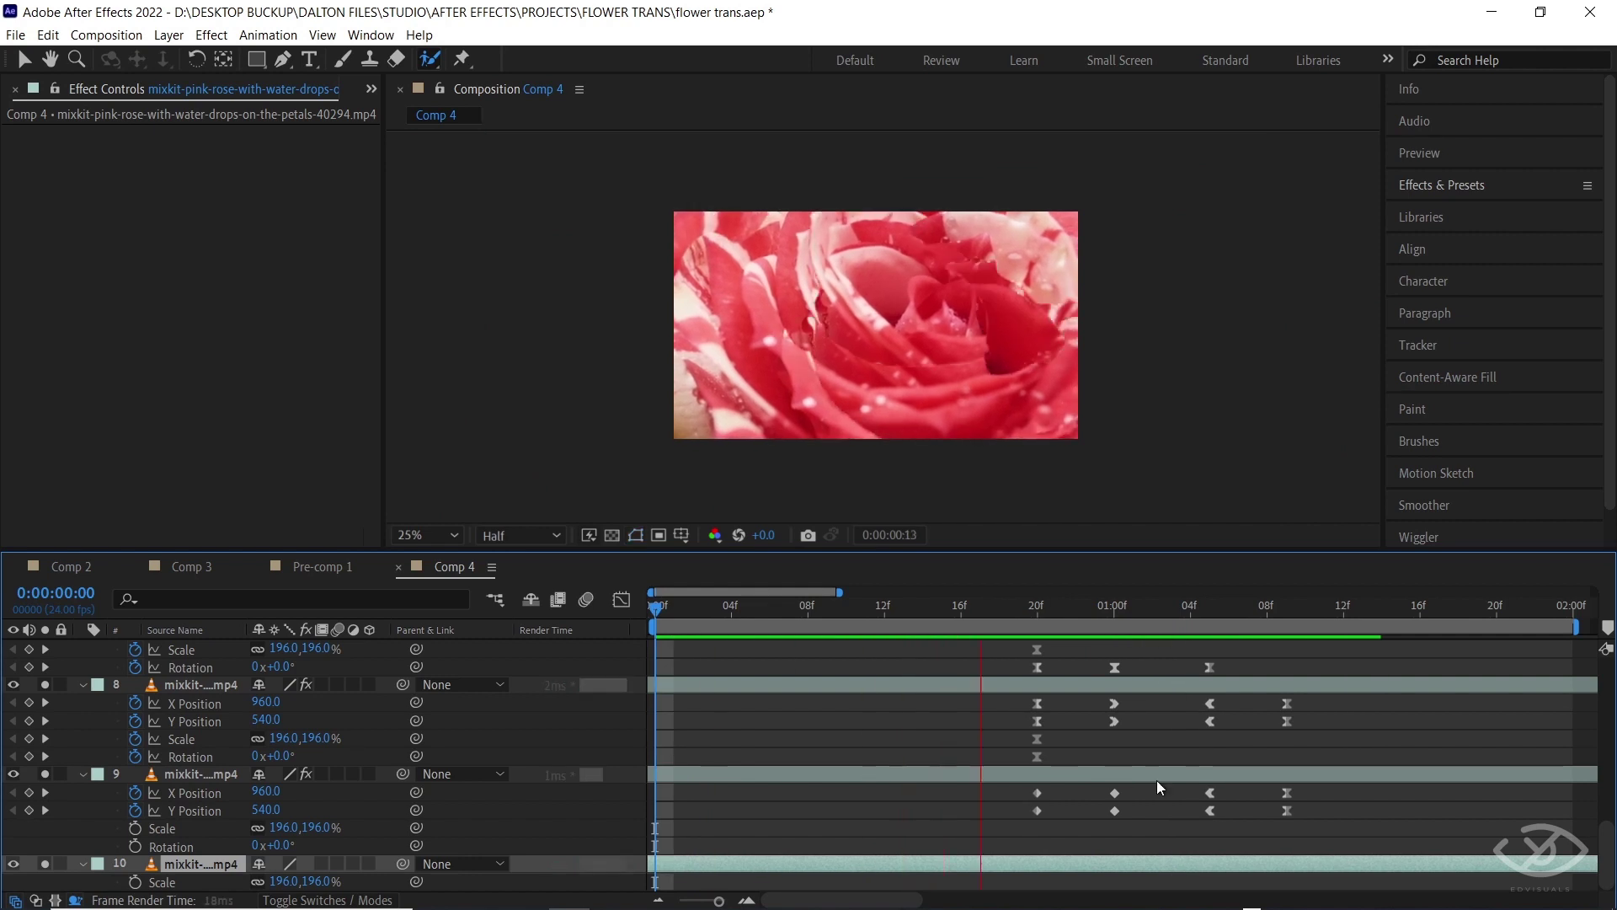
pyautogui.click(945, 607)
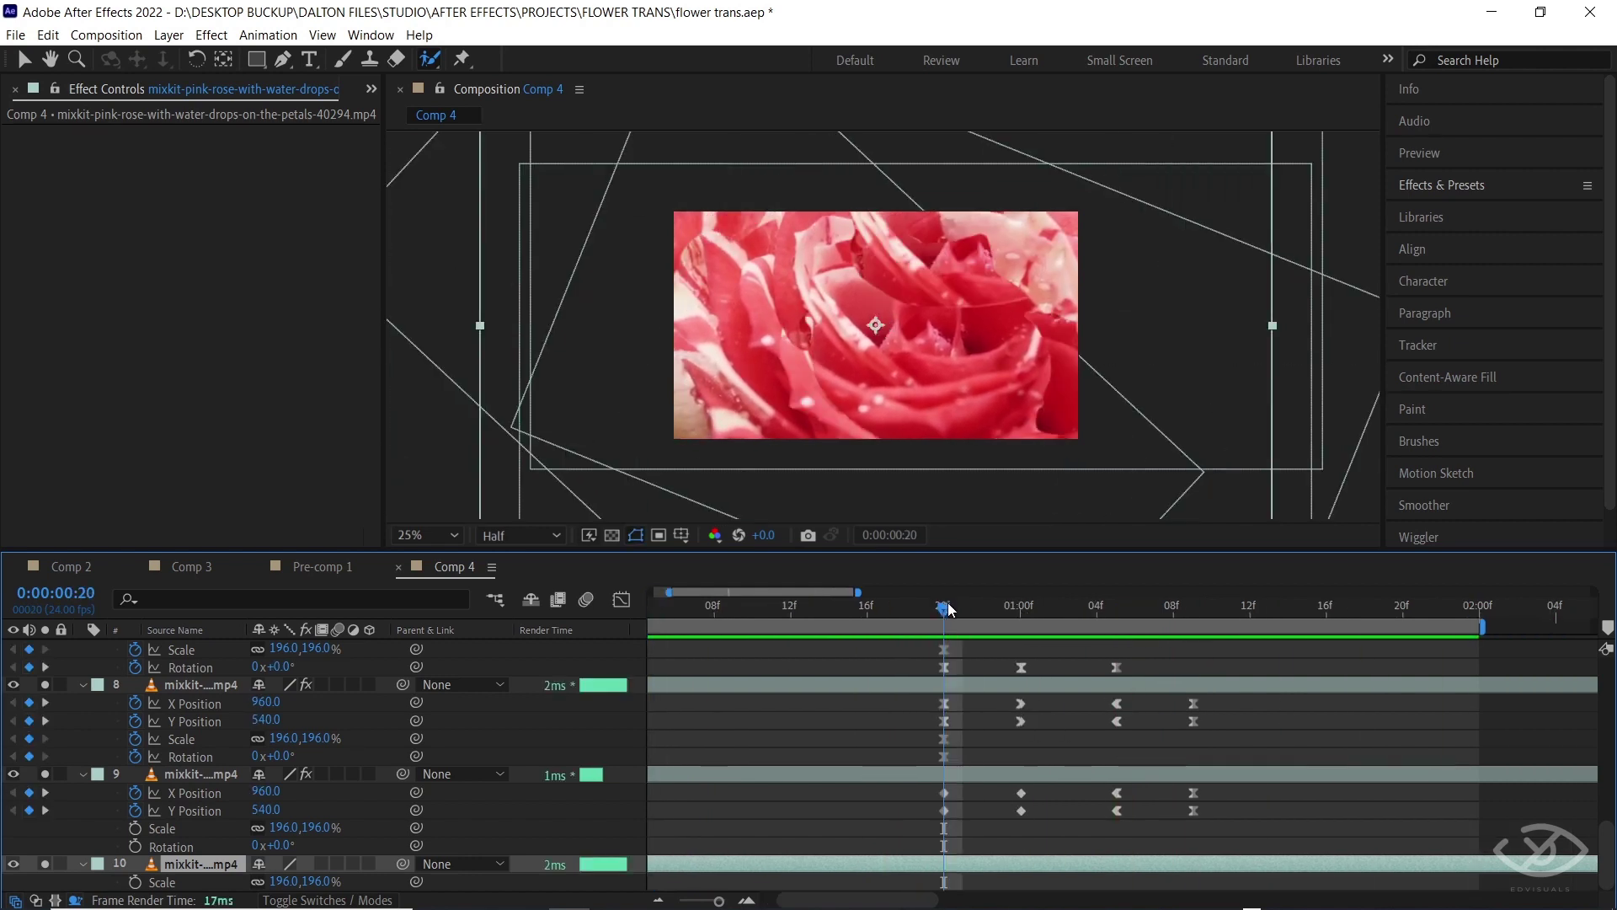
# Step: Find the Gradient Wipe effect, apply it to layer 10 and set its Transition Softness to 10%
pyautogui.click(1470, 185)
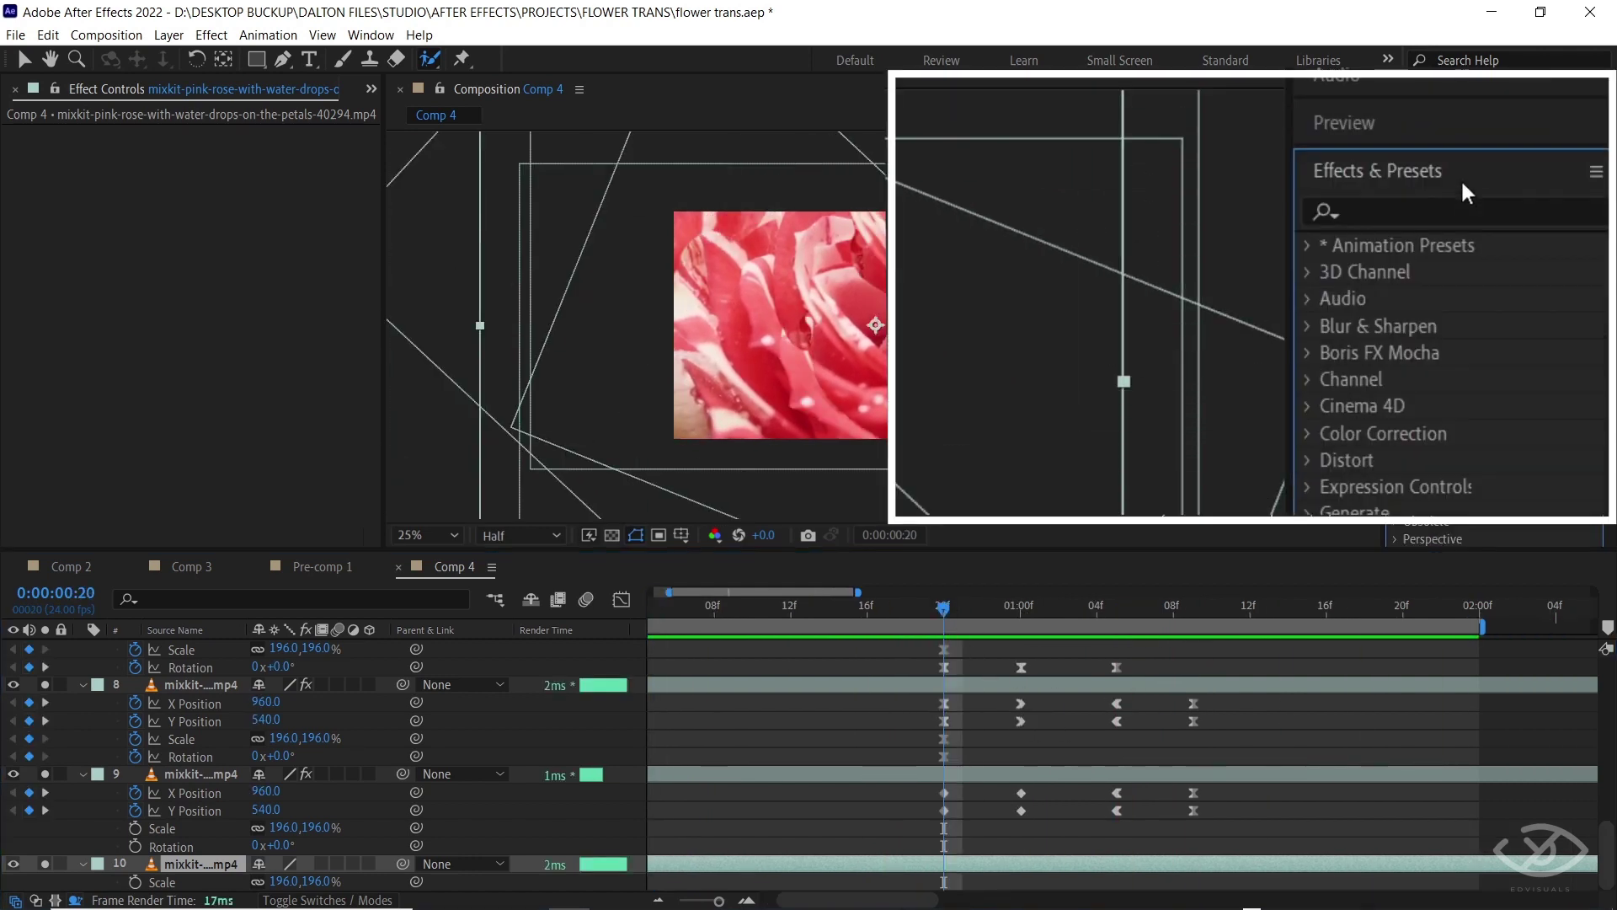
pyautogui.click(1429, 210)
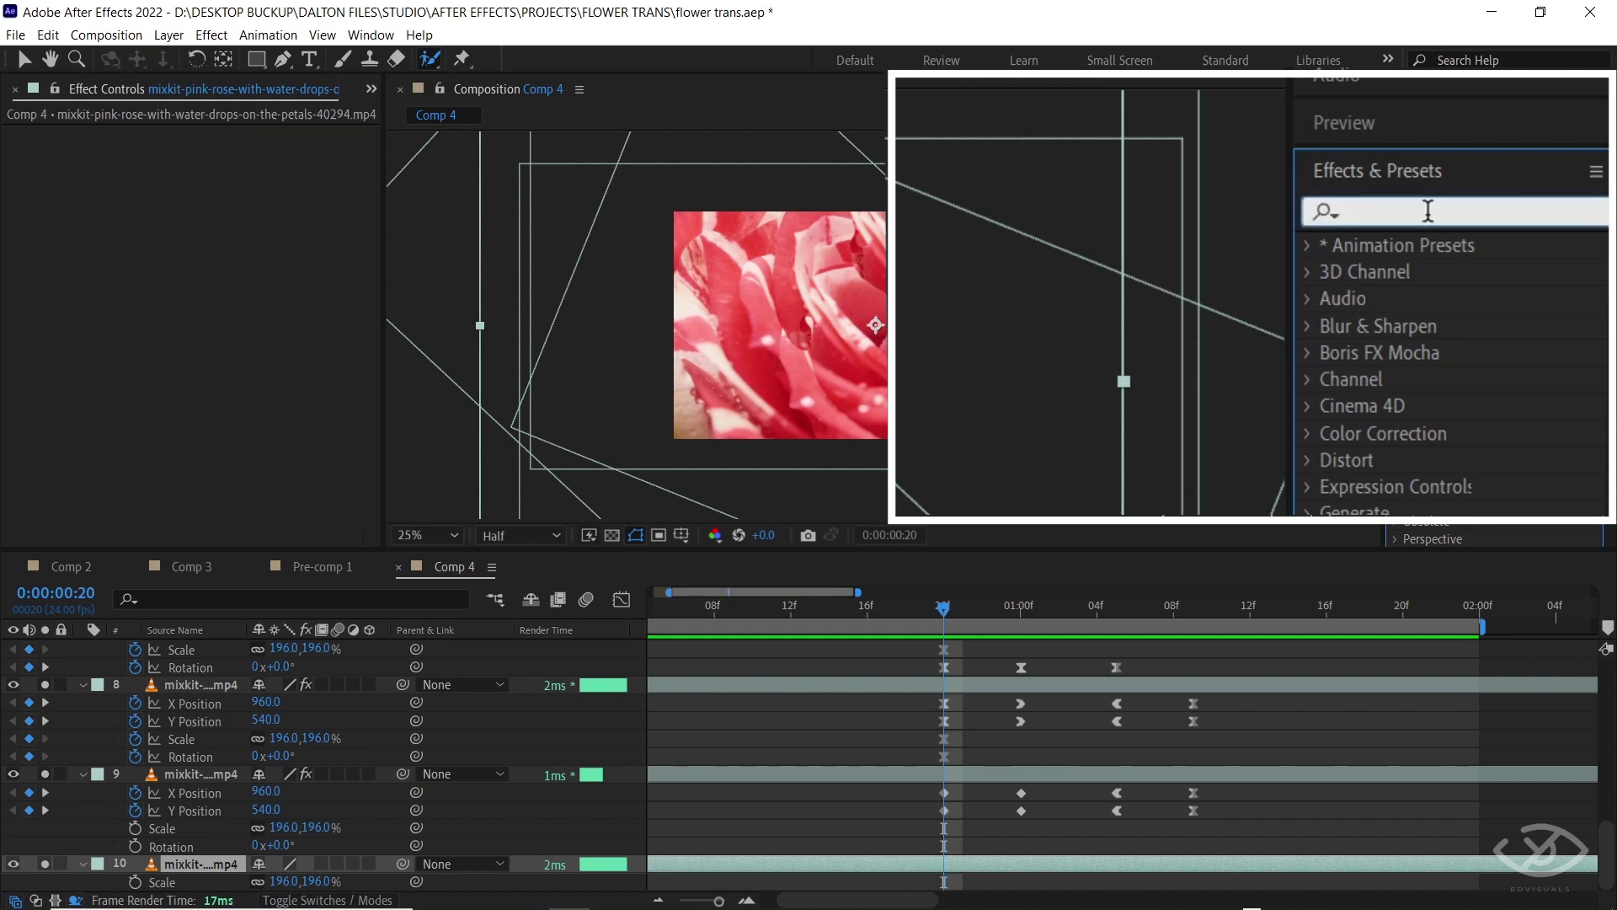
pyautogui.write('gradien')
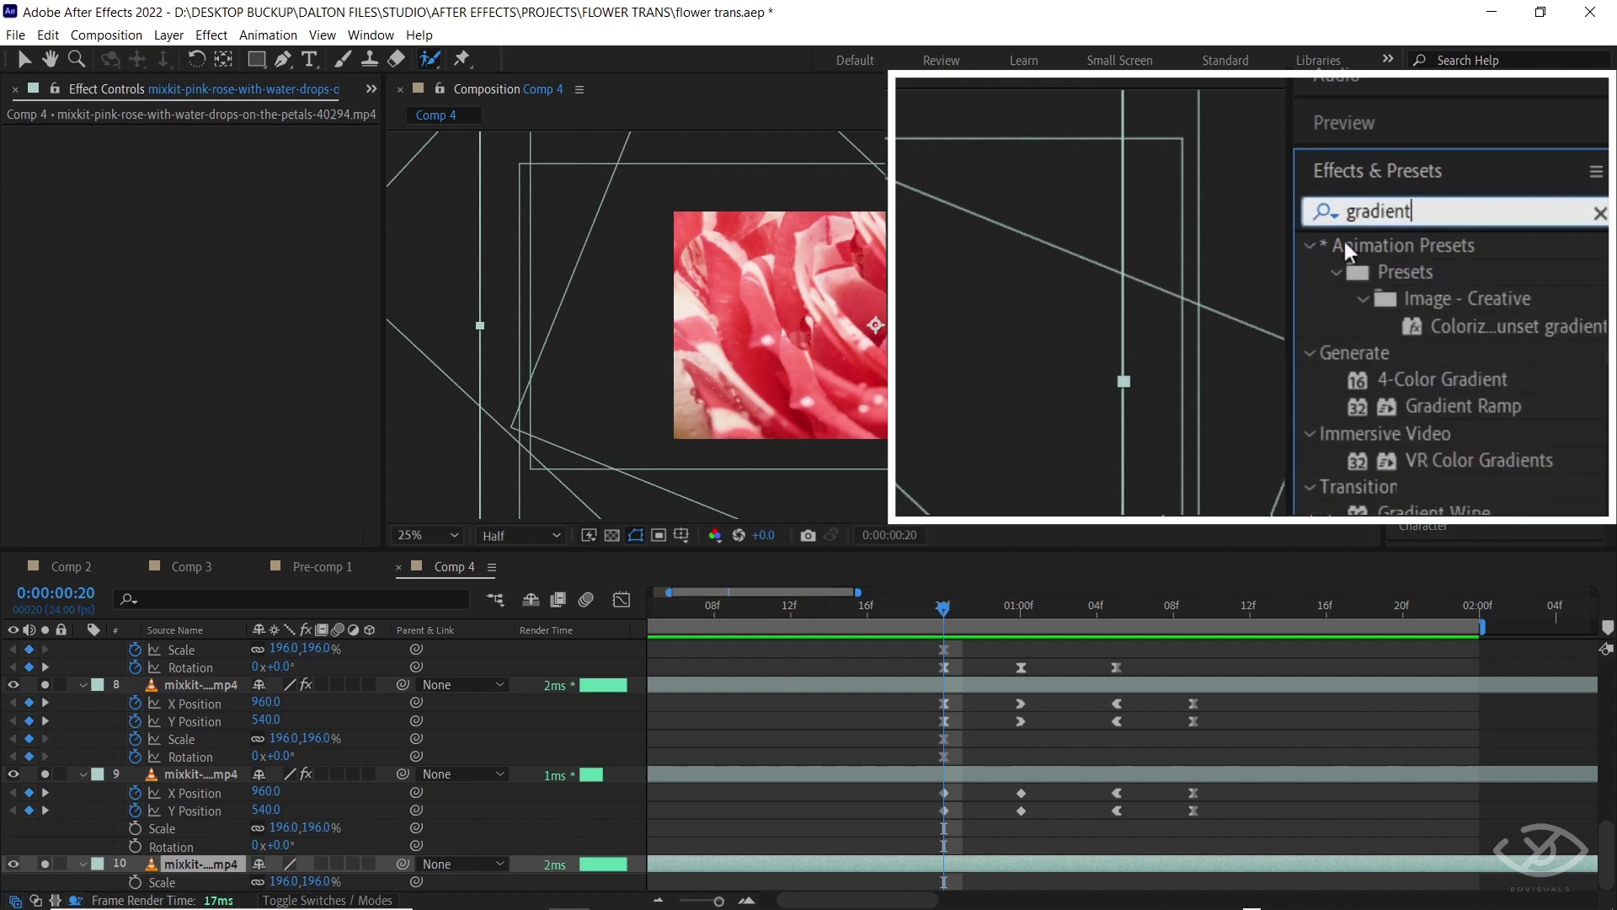
pyautogui.write('t')
pyautogui.moveTo(1474, 413); pyautogui.dragTo(989, 864)
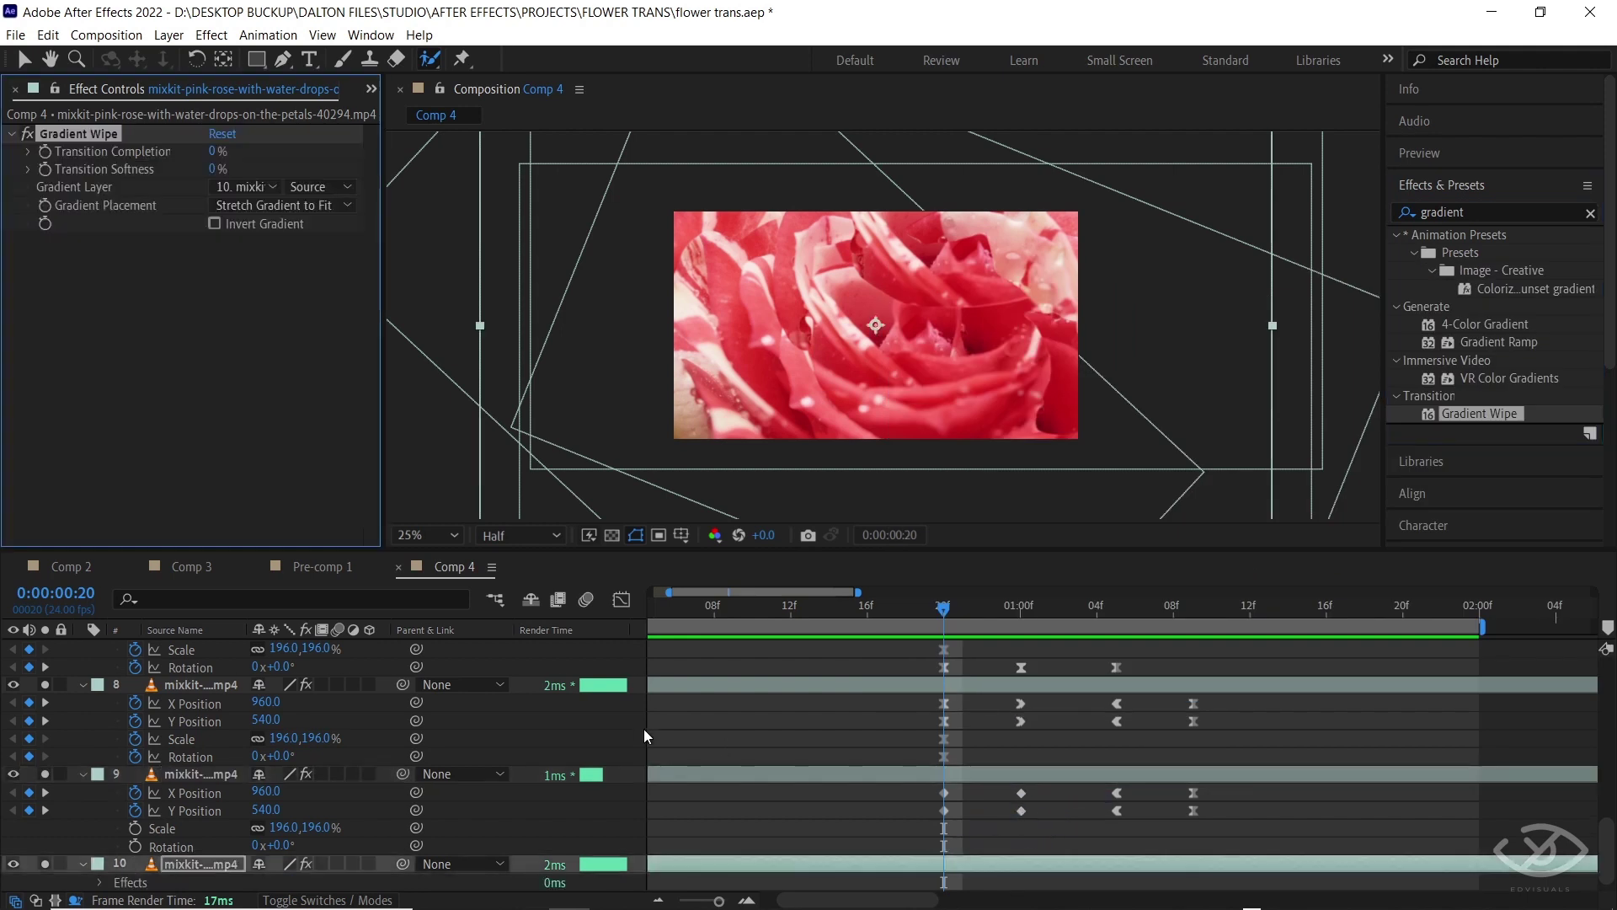
pyautogui.click(215, 170)
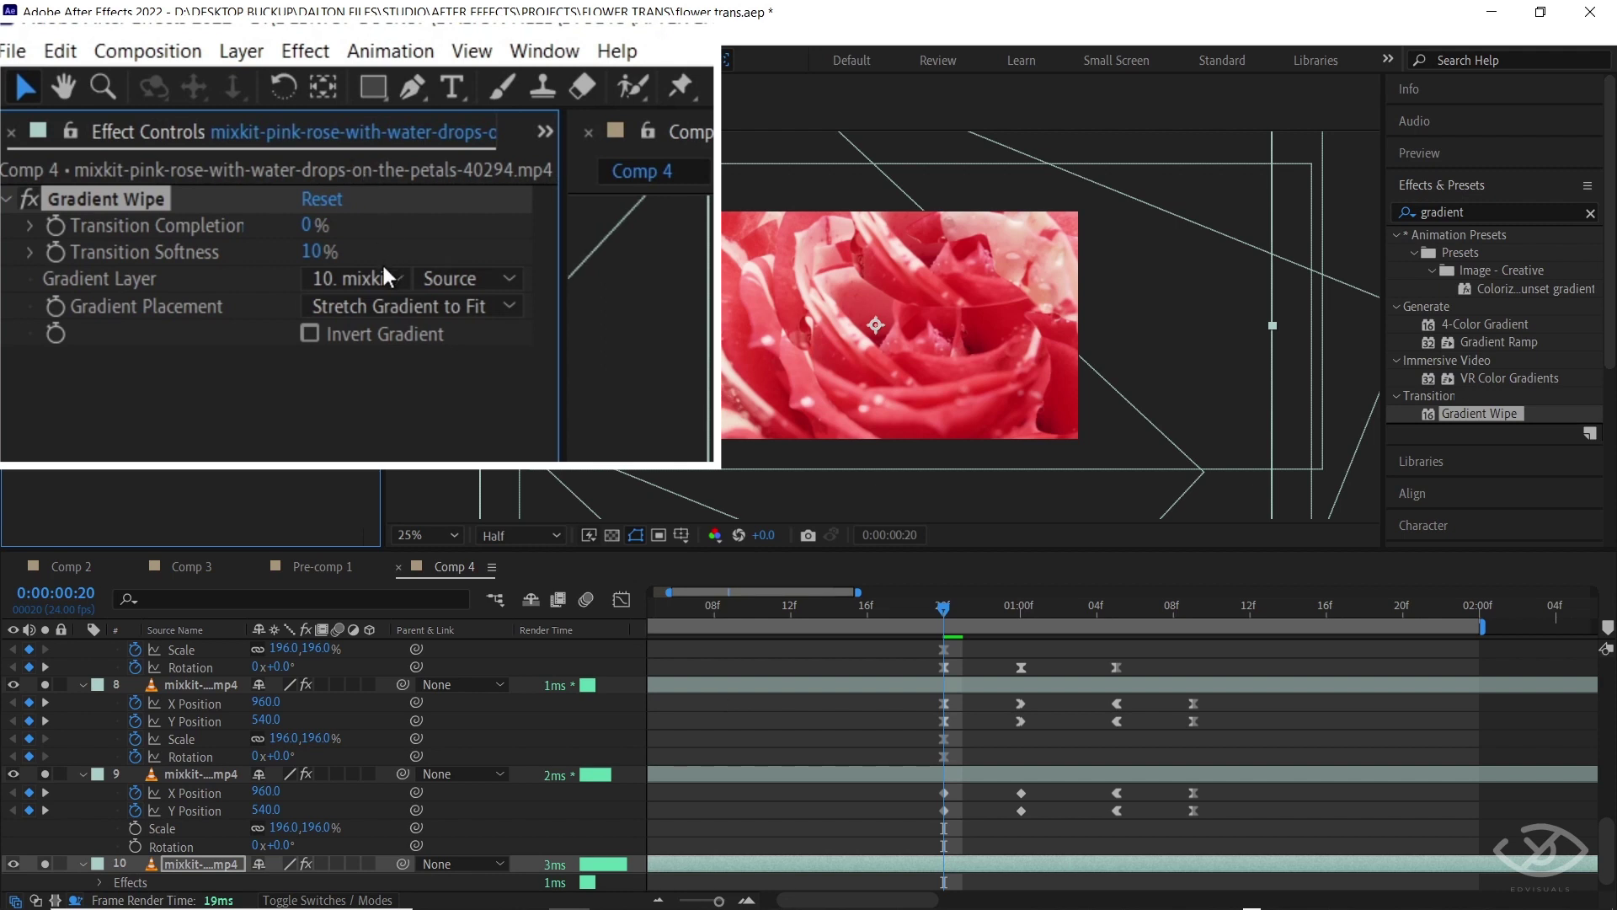
pyautogui.moveTo(327, 226)
pyautogui.mouseDown()
pyautogui.moveTo(433, 235)
pyautogui.moveTo(339, 242)
pyautogui.mouseUp()
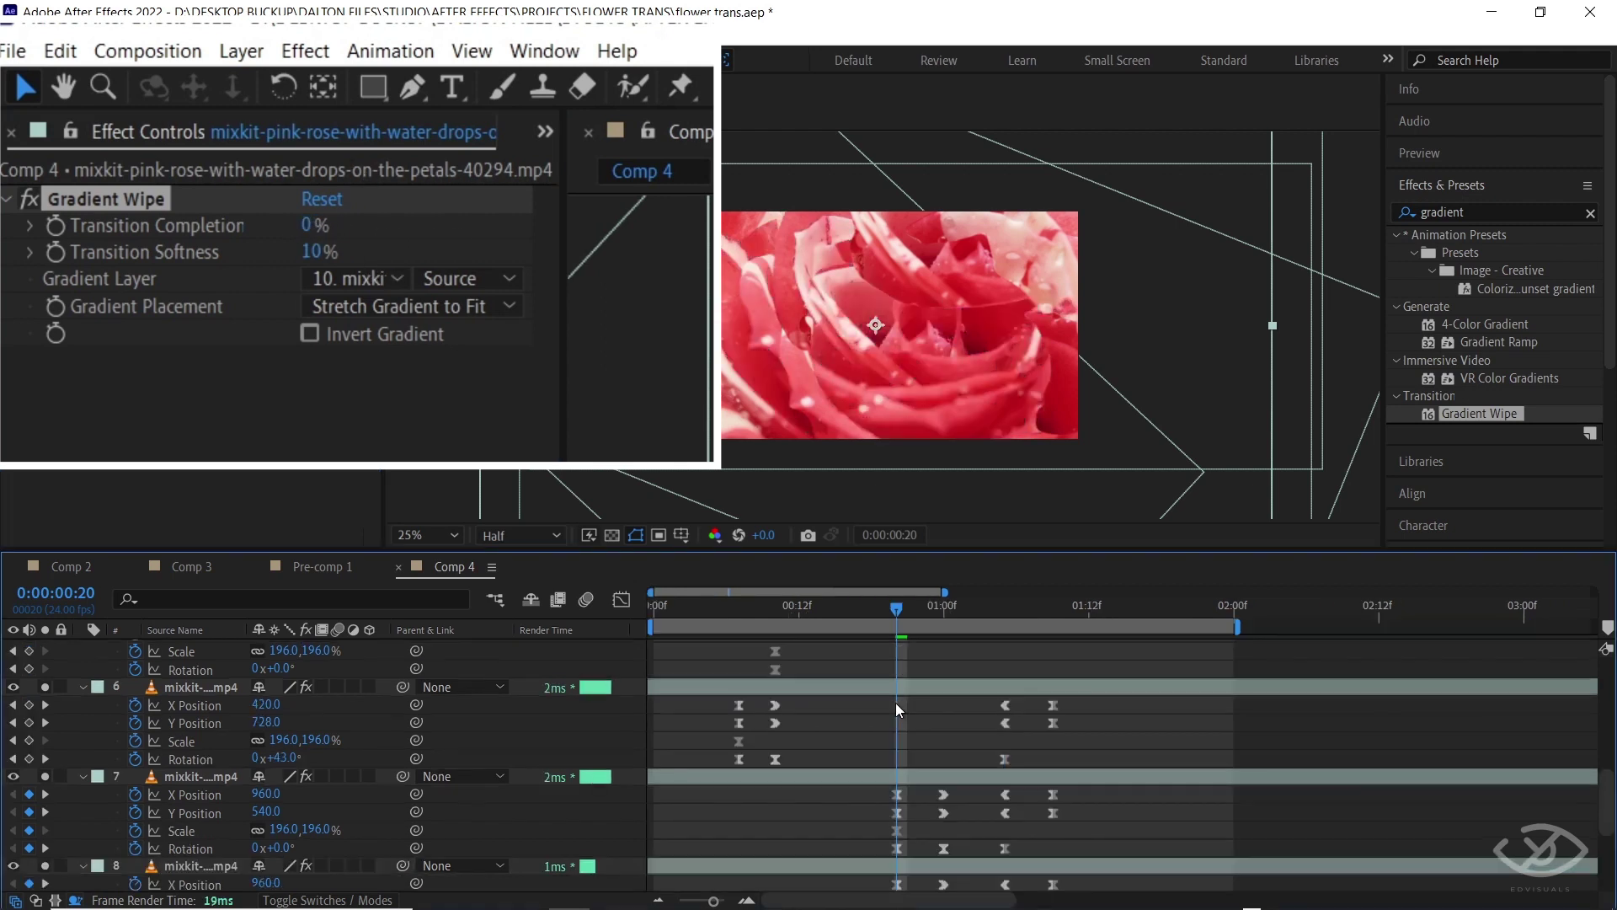
# Step: At 0:00:00:07, where layer 6's petal starts moving, add a 0% Transition Completion keyframe to layer 10's Gradient Wipe
pyautogui.scroll(3, 895, 701)
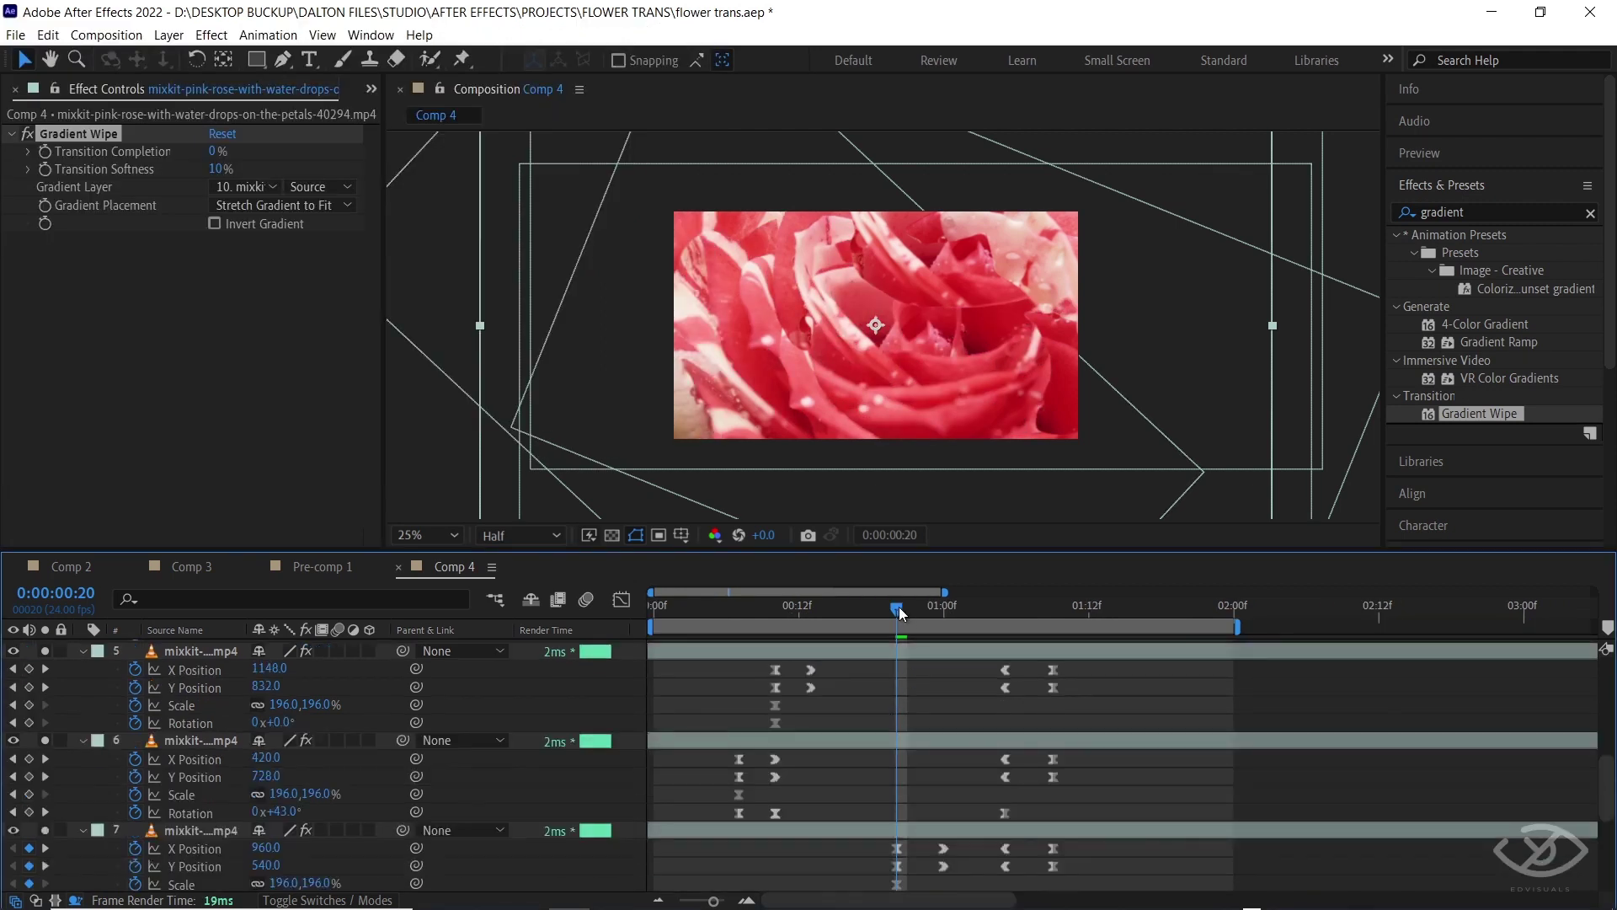
pyautogui.moveTo(811, 610); pyautogui.dragTo(741, 608)
pyautogui.scroll(-2, 738, 727)
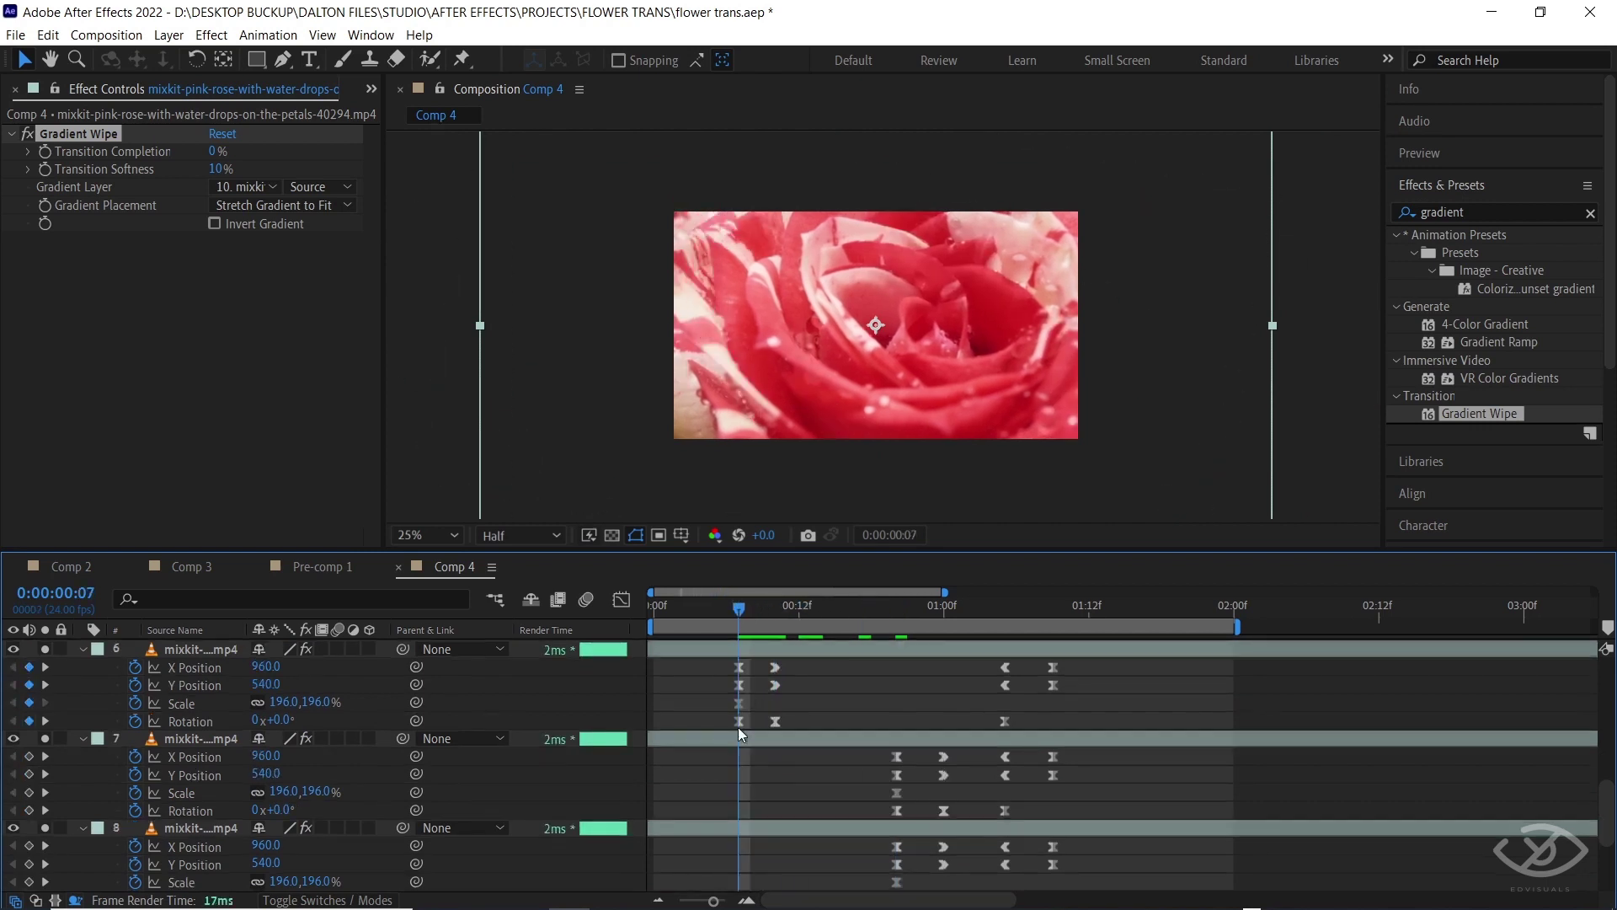
pyautogui.scroll(-3, 749, 733)
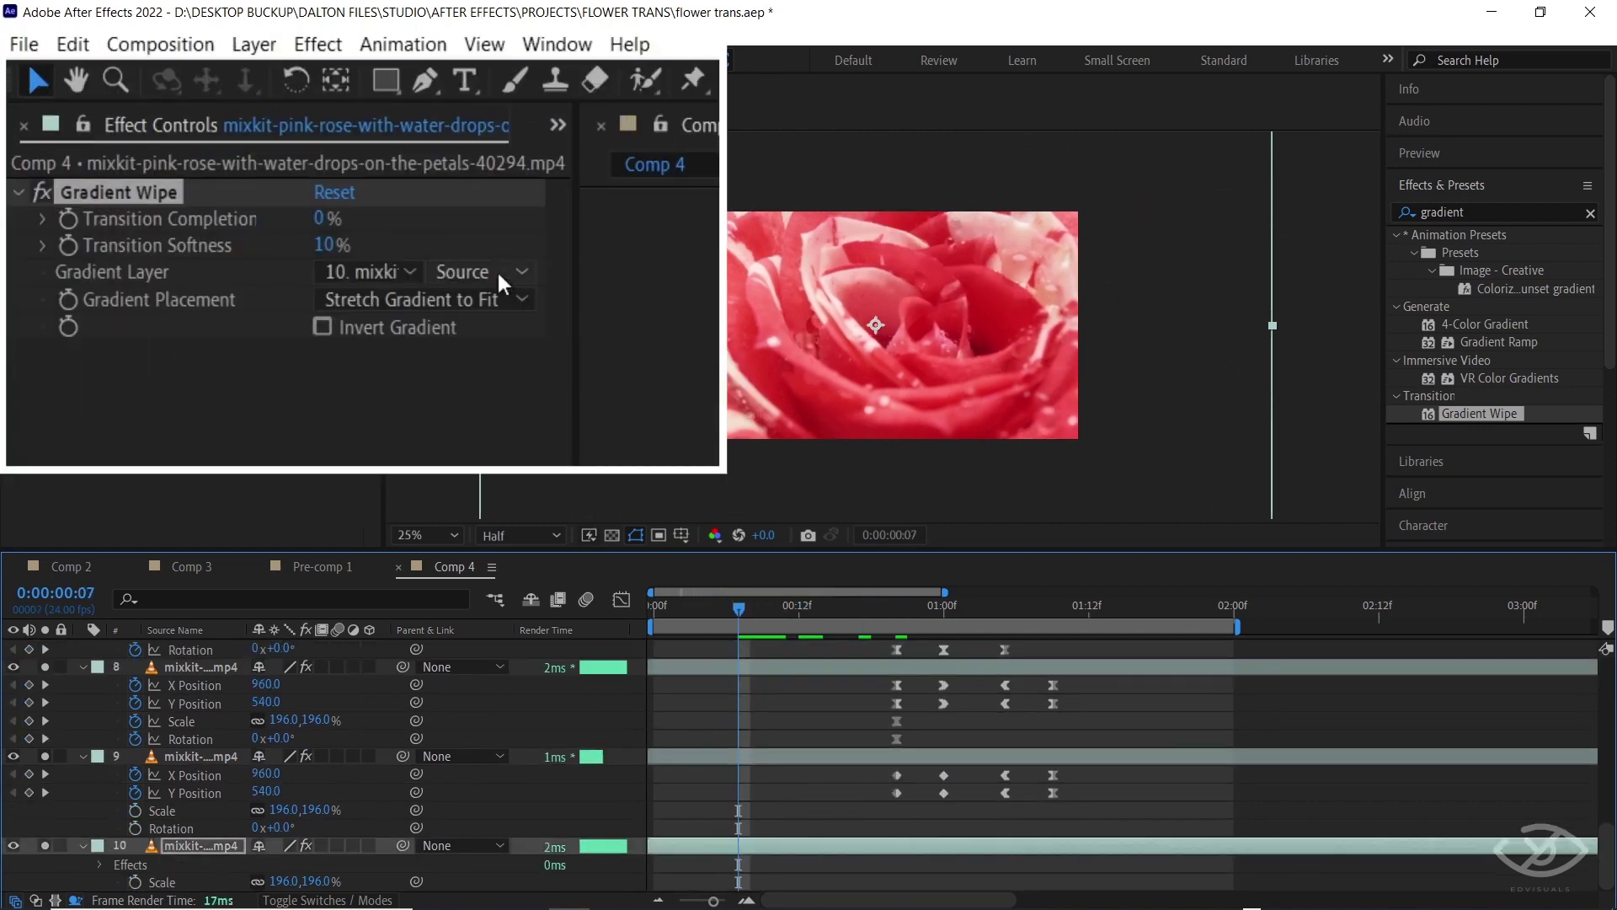
pyautogui.click(68, 219)
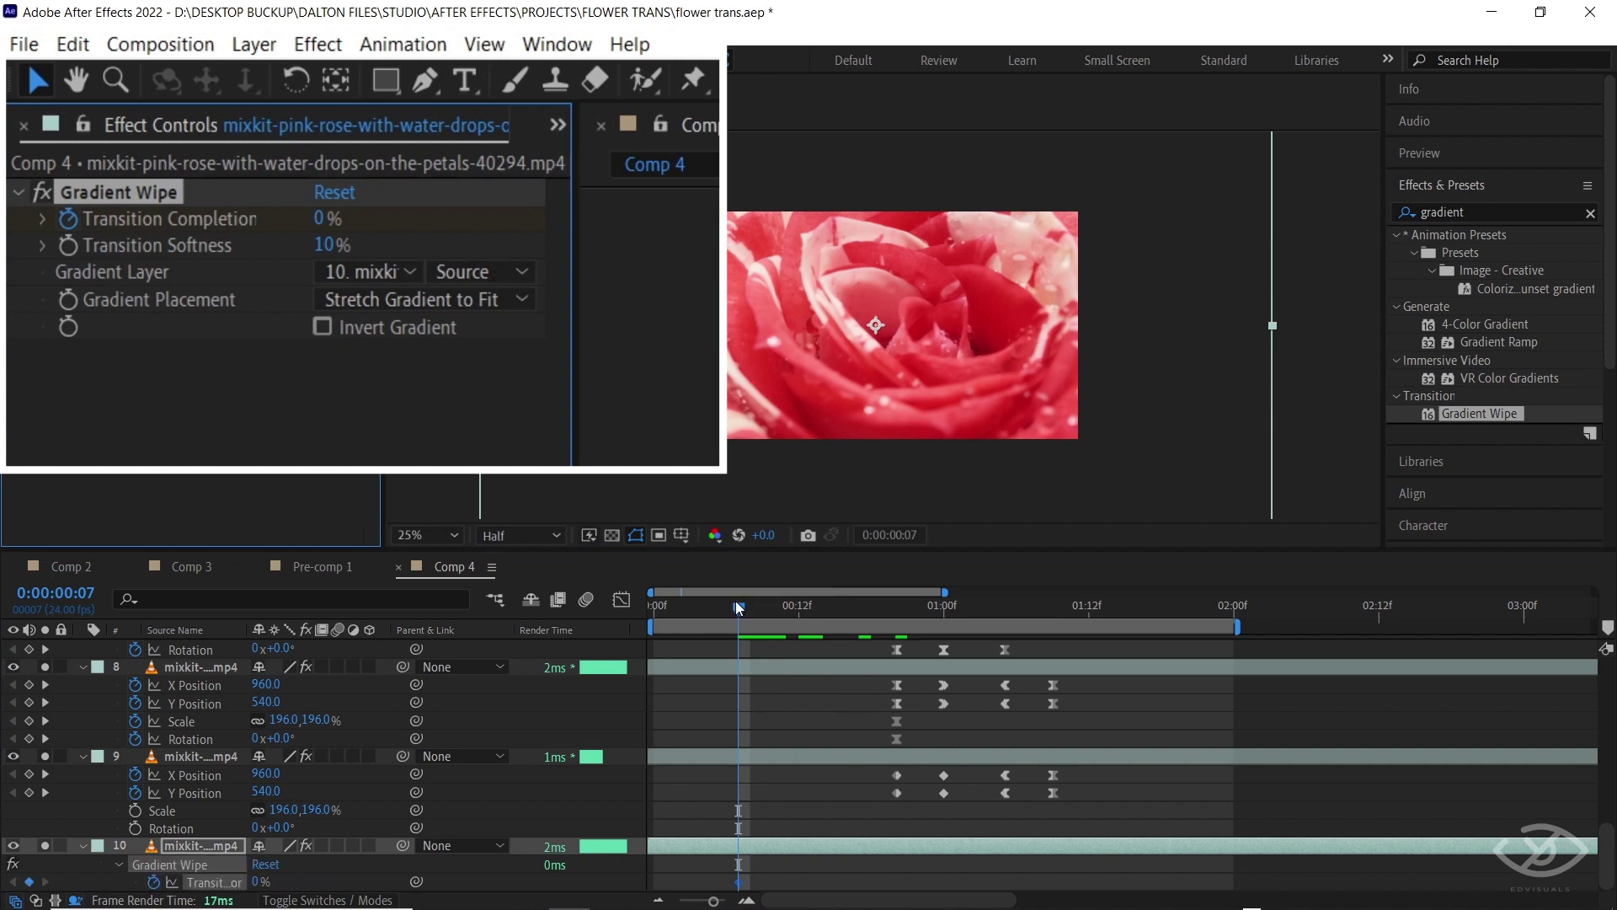
# Step: At 0:00:00:10, set the Transition Completion of layer 10's Gradient Wipe to 100%
pyautogui.scroll(4, 760, 689)
pyautogui.moveTo(738, 606); pyautogui.dragTo(775, 608)
pyautogui.scroll(-4, 805, 760)
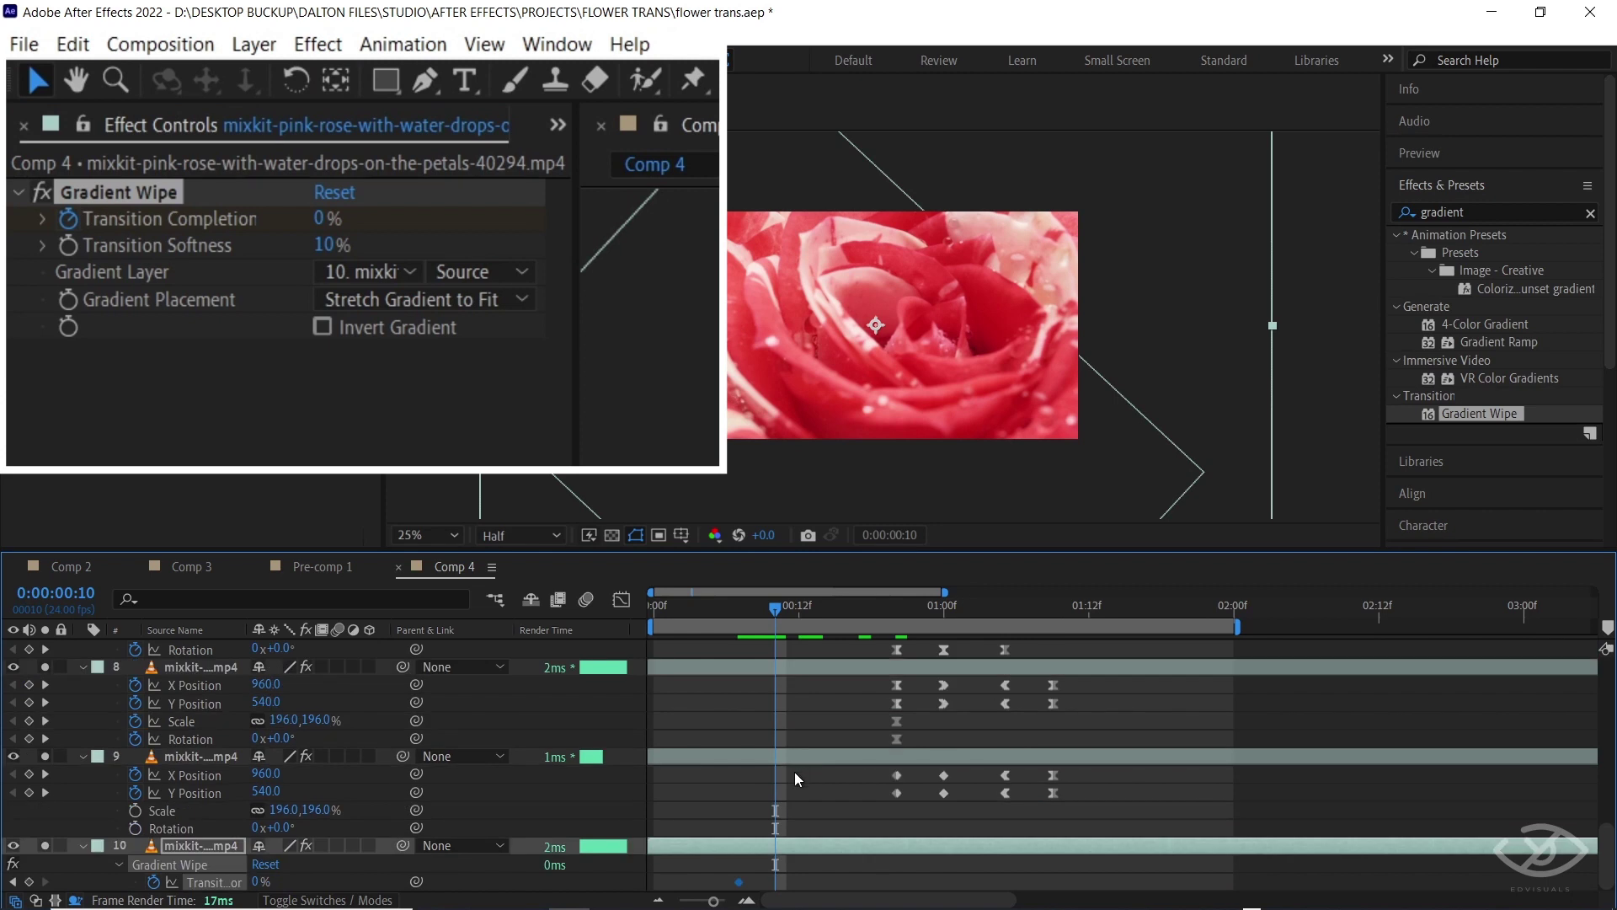
pyautogui.moveTo(326, 219); pyautogui.dragTo(498, 227)
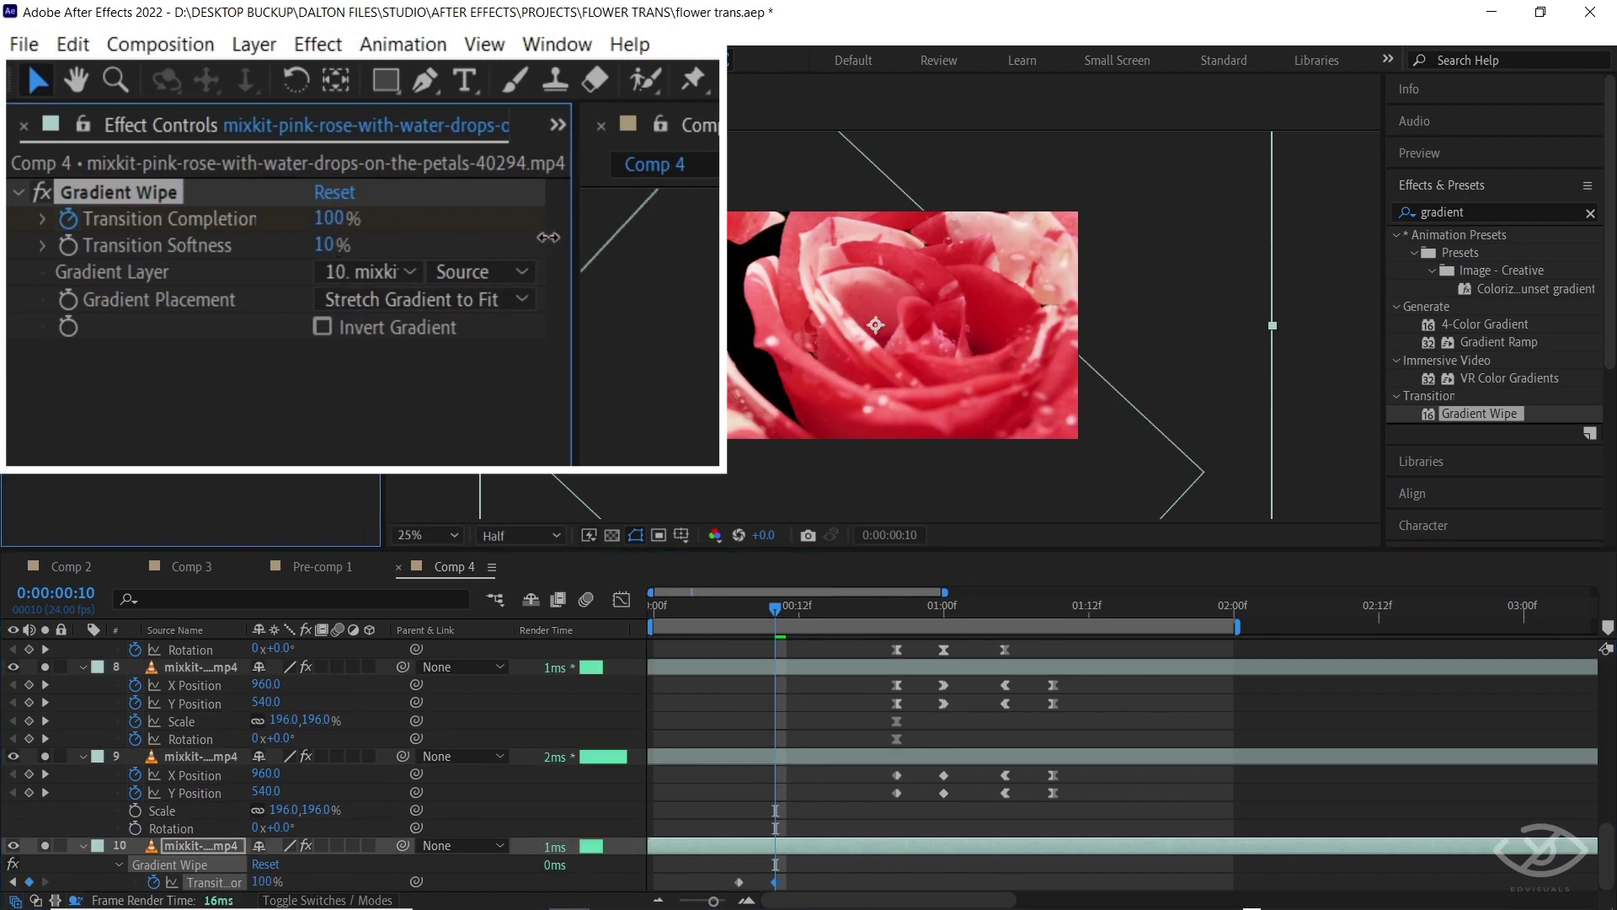
# Step: Preview layer 10's wipe and turn on Invert Gradient for its Gradient Wipe
pyautogui.moveTo(777, 608); pyautogui.dragTo(702, 614)
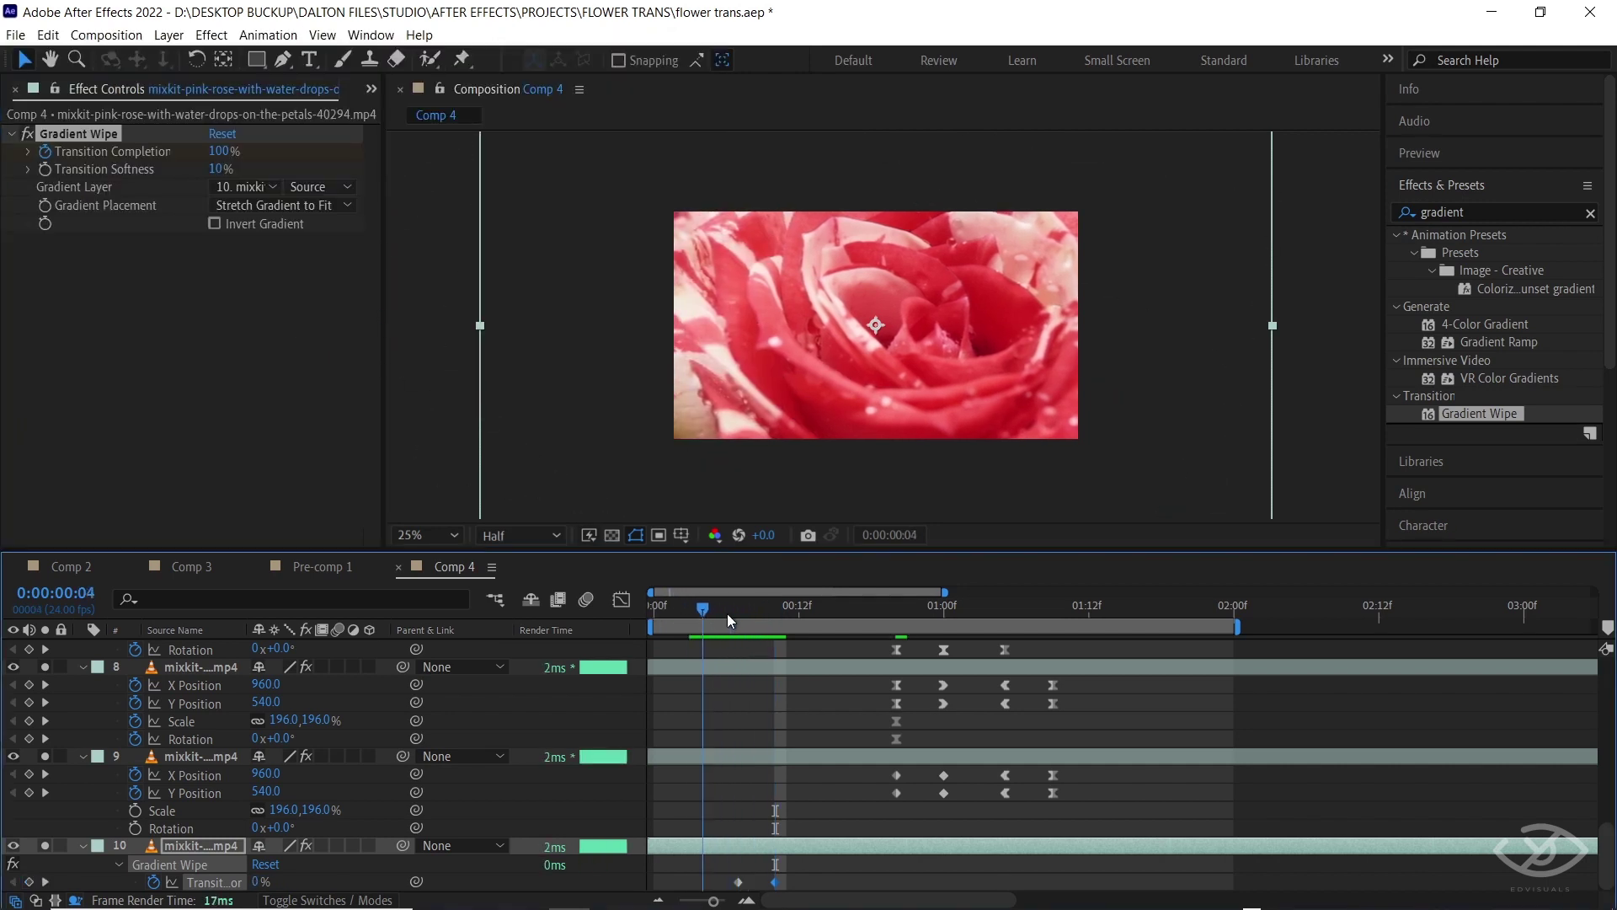
pyautogui.press('space')
pyautogui.moveTo(783, 645)
pyautogui.mouseDown()
pyautogui.moveTo(716, 634)
pyautogui.moveTo(847, 643)
pyautogui.moveTo(776, 635)
pyautogui.mouseUp()
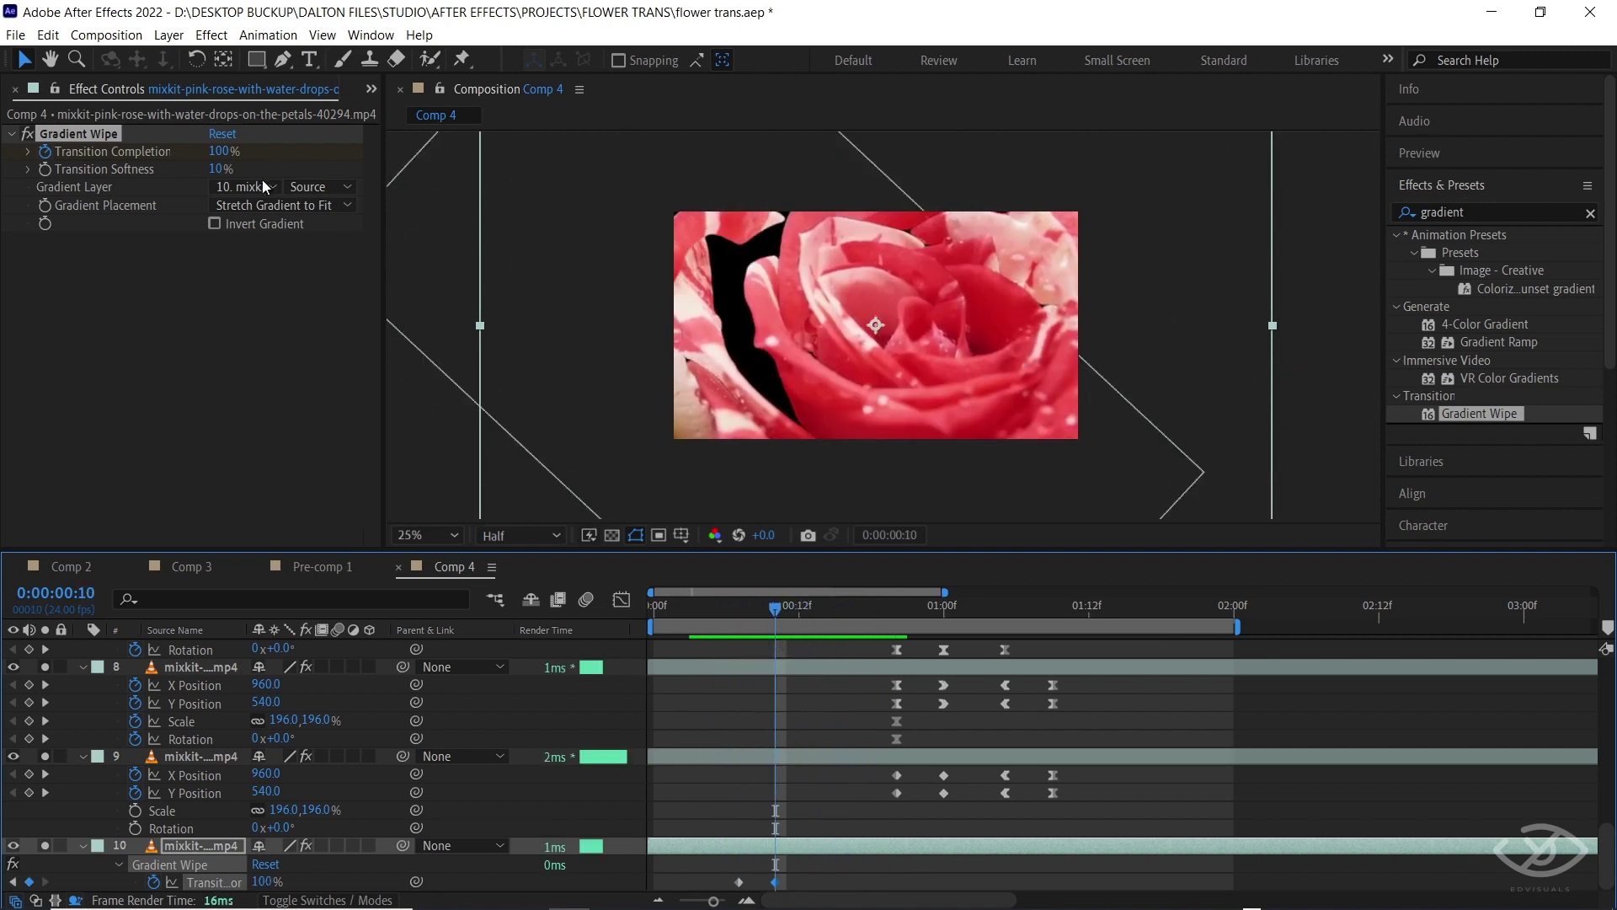
pyautogui.click(216, 224)
# Step: Shift both of layer 10's Transition Completion keyframes together so the first sits at 0:00:00:10
pyautogui.moveTo(775, 608)
pyautogui.mouseDown()
pyautogui.moveTo(716, 616)
pyautogui.moveTo(795, 629)
pyautogui.moveTo(775, 635)
pyautogui.mouseUp()
pyautogui.click(740, 882)
pyautogui.moveTo(742, 885); pyautogui.dragTo(778, 885)
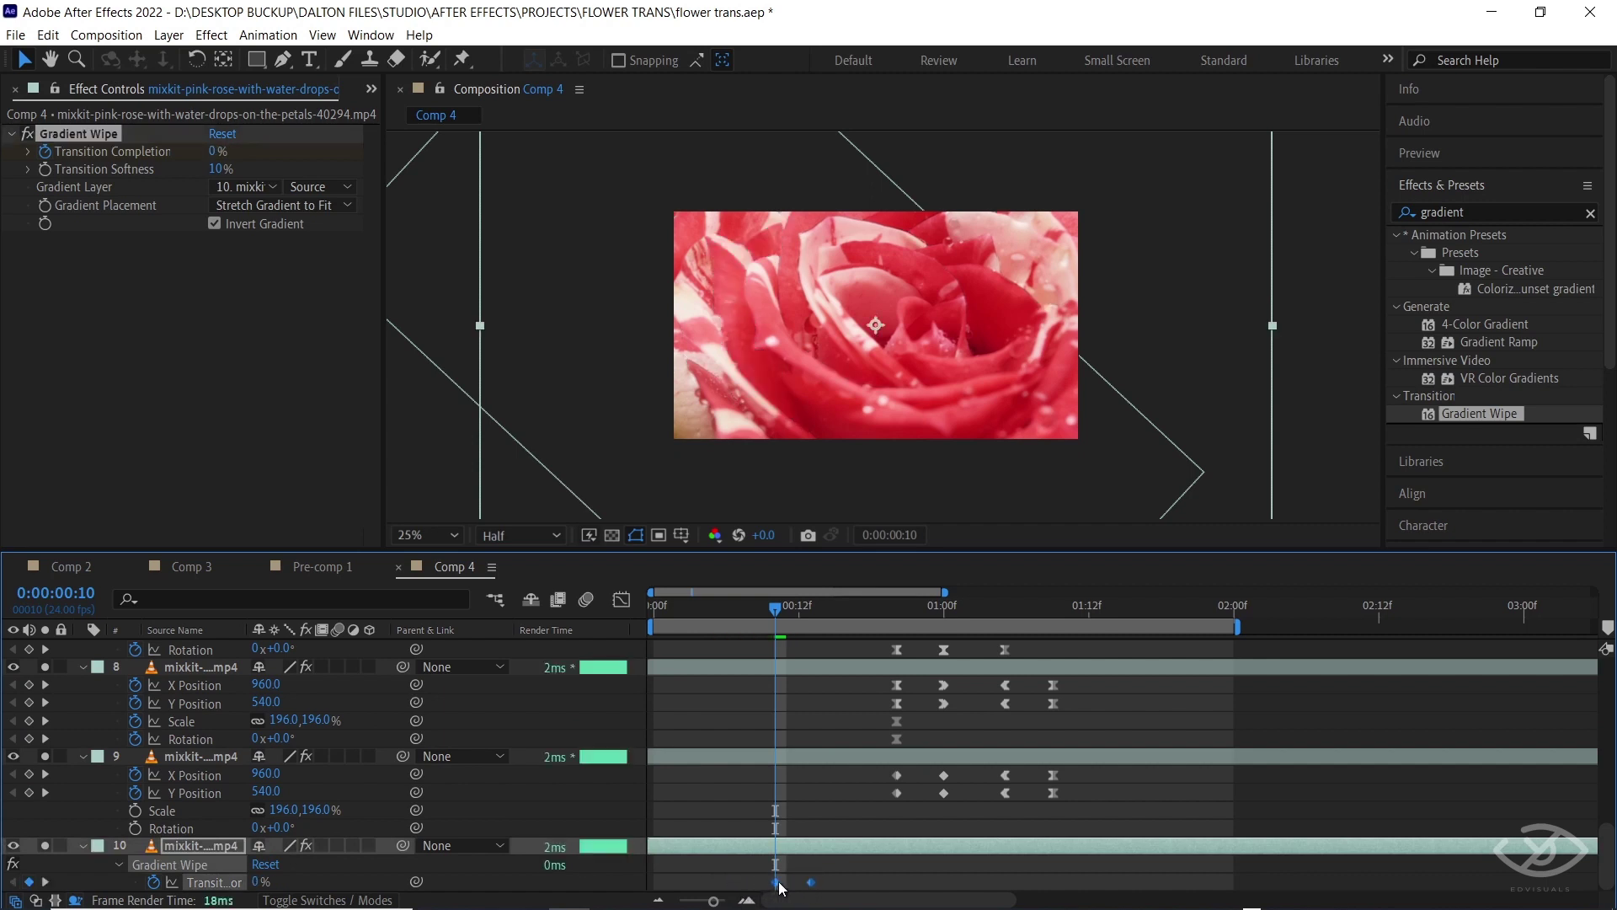
# Step: Lengthen layer 10's wipe by moving its ending Transition Completion keyframe to about 0:00:00:19
pyautogui.moveTo(773, 607); pyautogui.dragTo(810, 634)
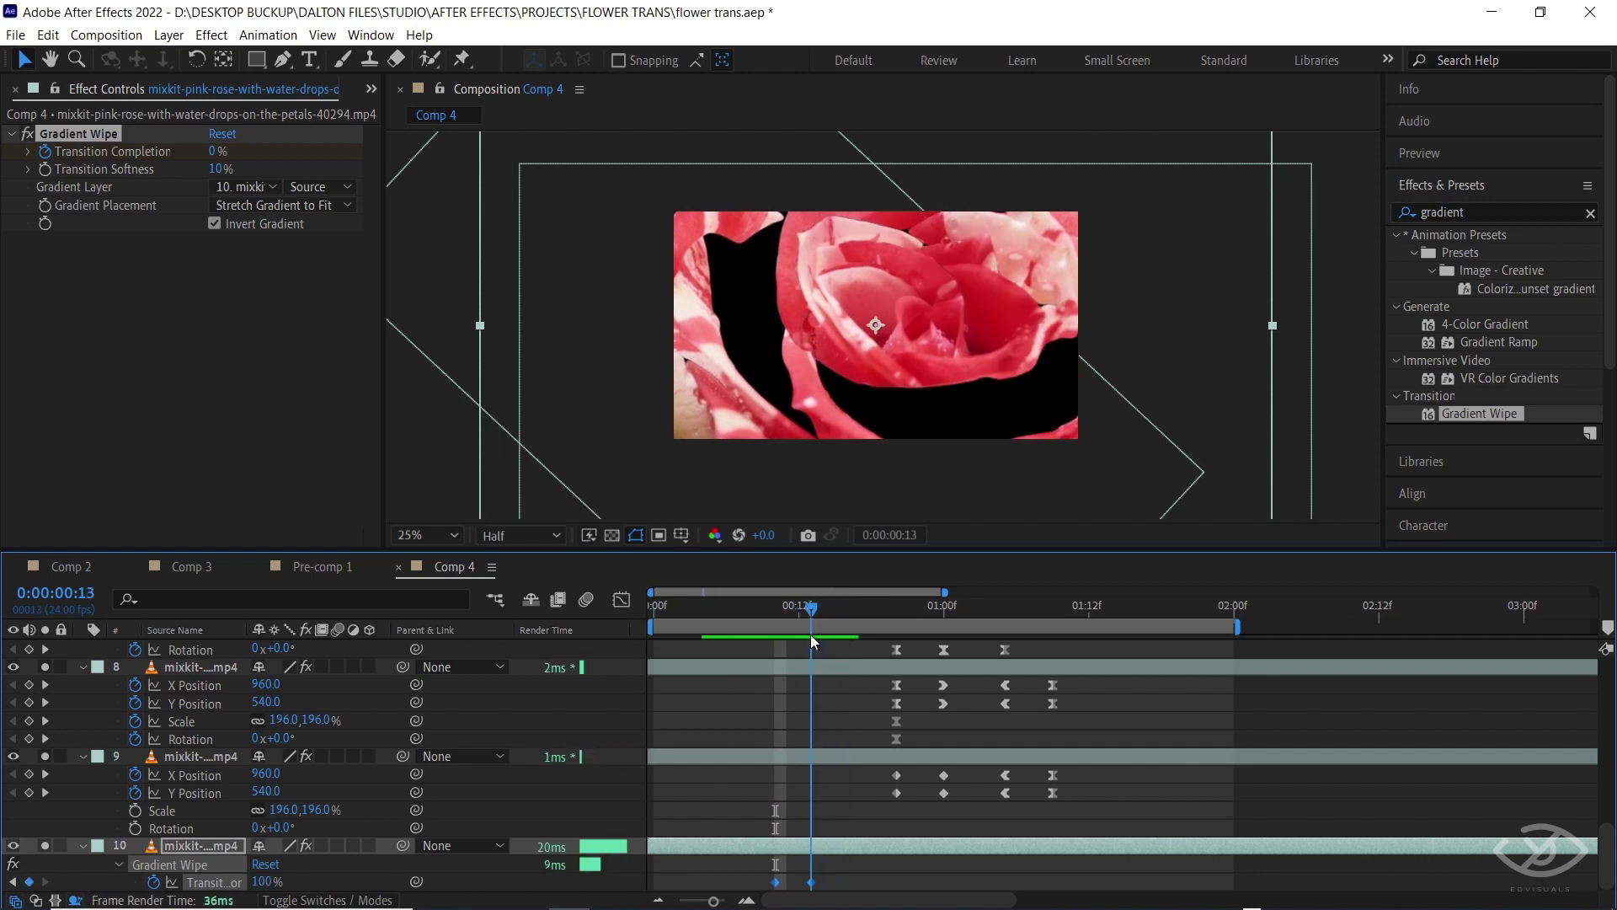
pyautogui.click(841, 883)
pyautogui.moveTo(811, 882); pyautogui.dragTo(883, 882)
# Step: Play back the transition with the lengthened wipe and select both of layer 10's Transition Completion keyframes
pyautogui.moveTo(797, 605); pyautogui.dragTo(1009, 669)
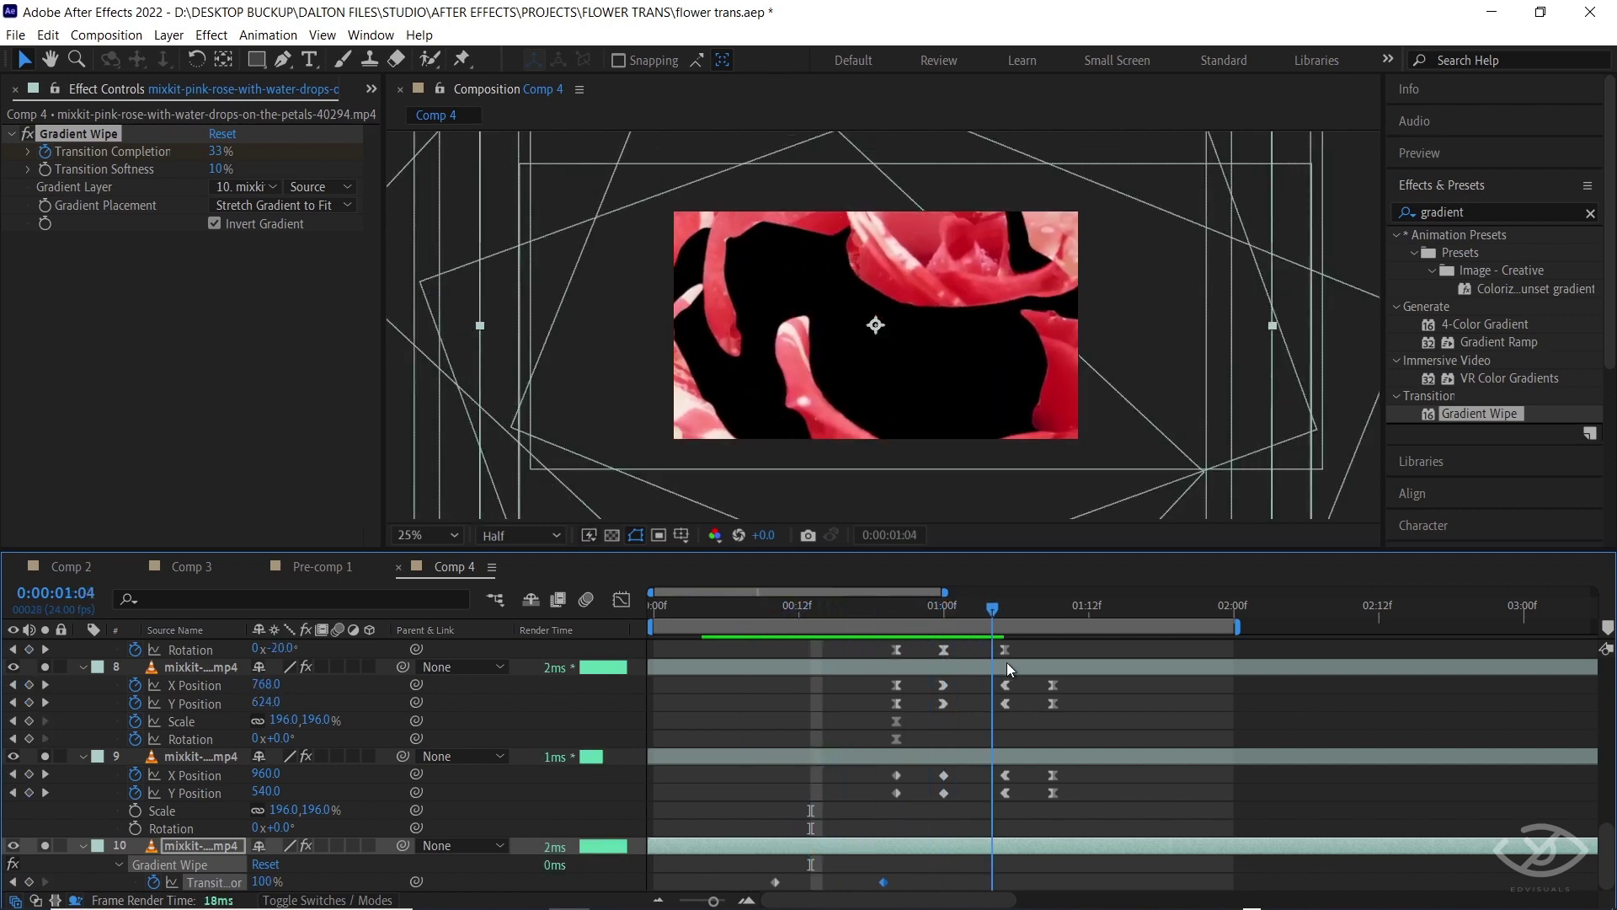
pyautogui.press('space')
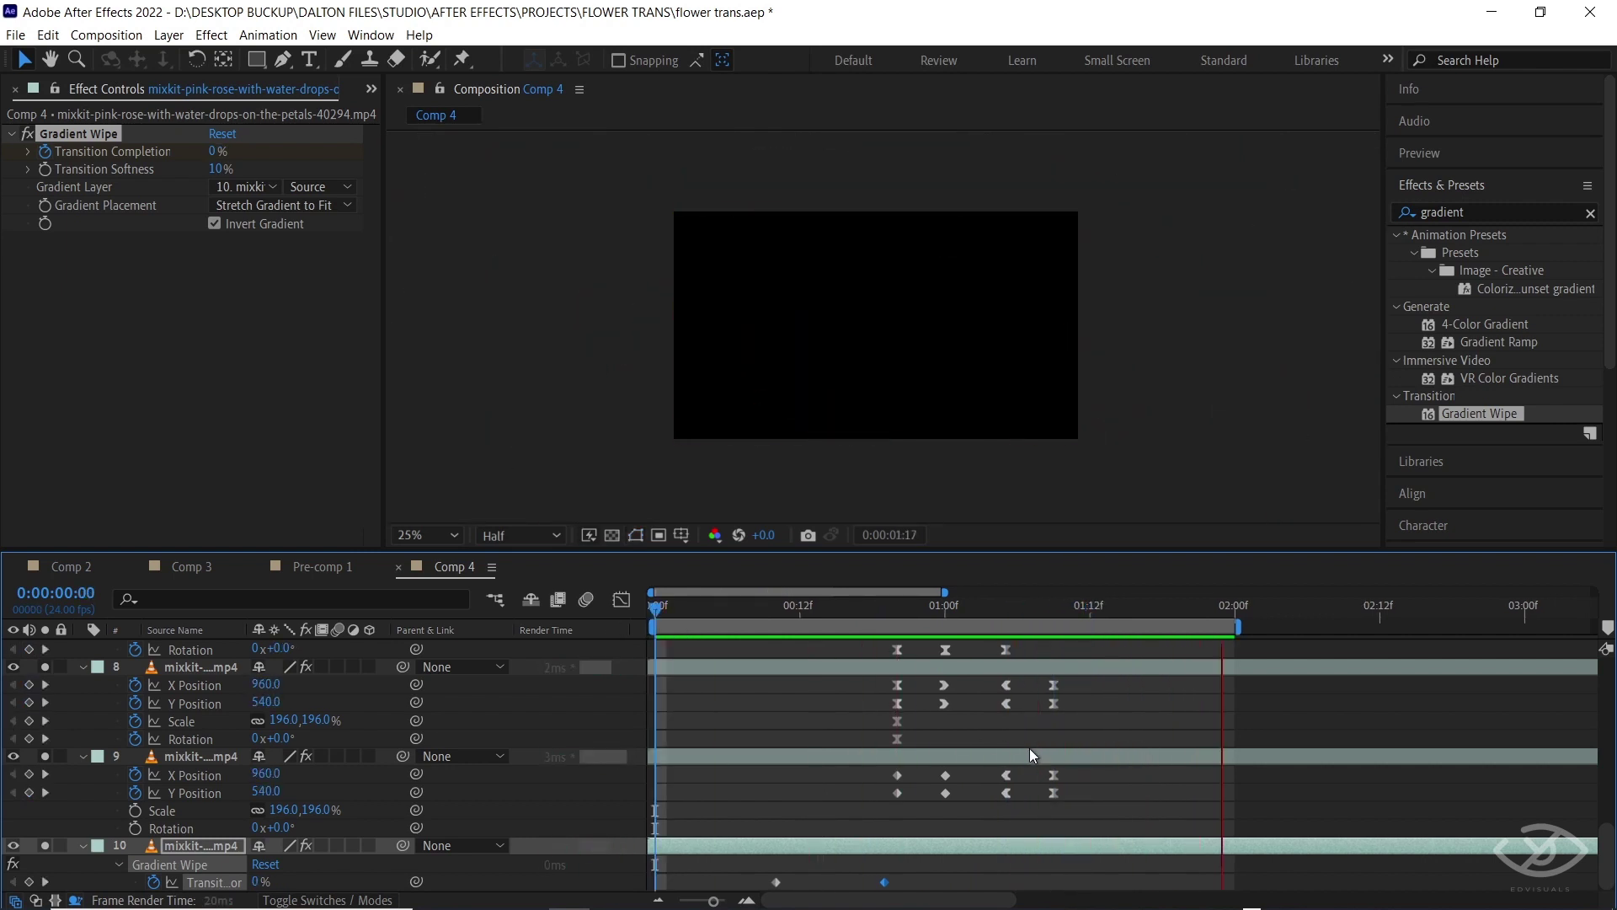
pyautogui.press('space')
pyautogui.moveTo(913, 902); pyautogui.dragTo(906, 900)
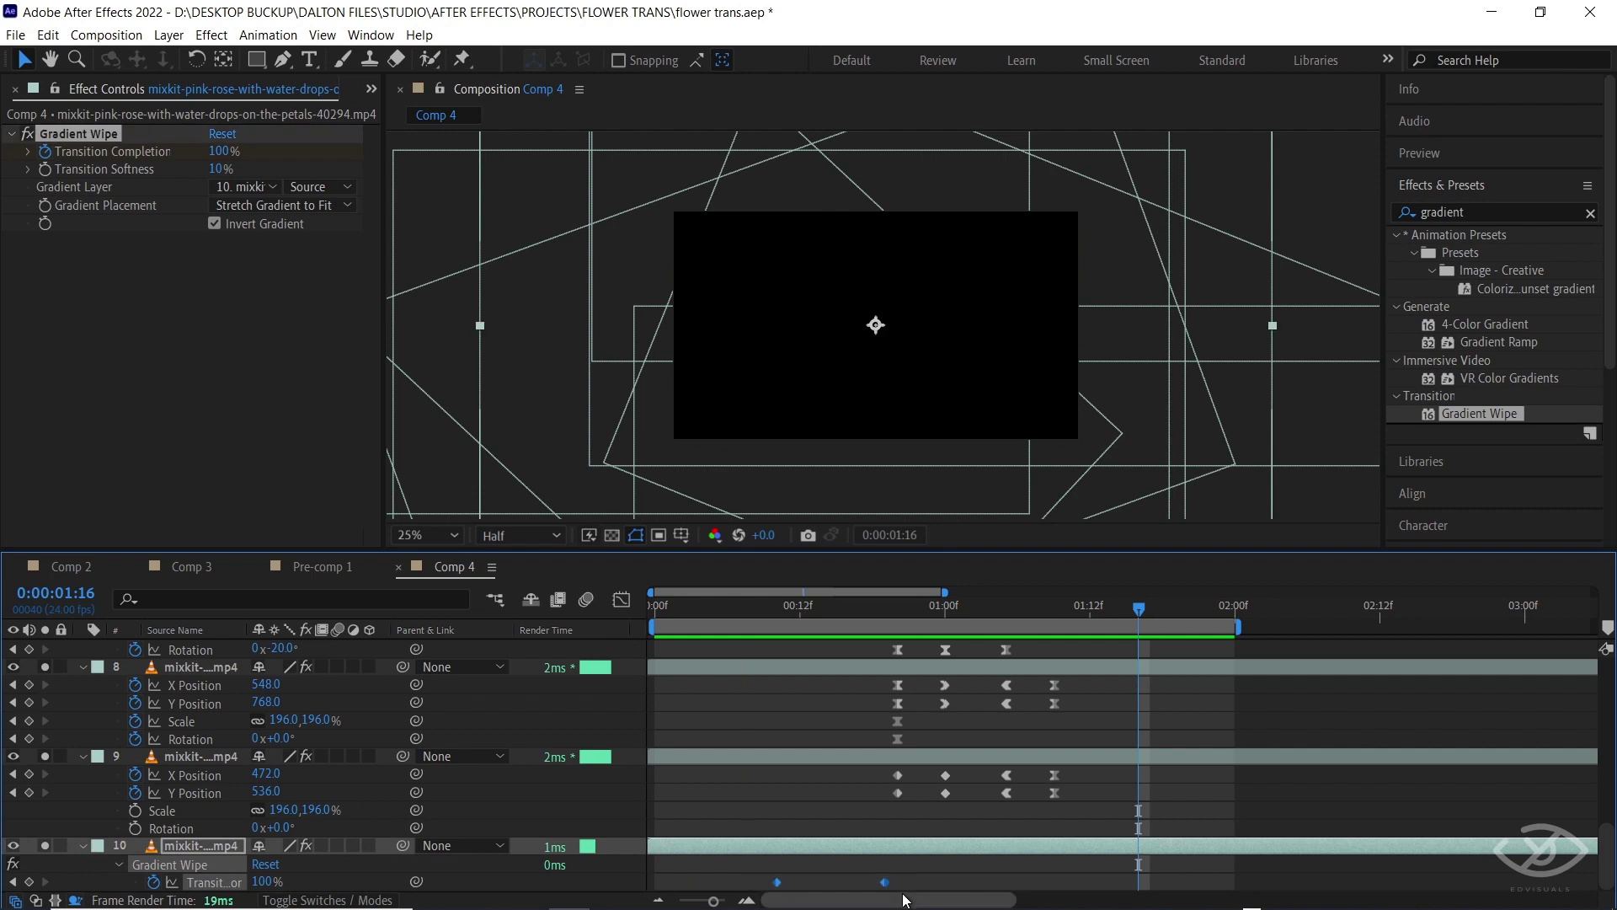
pyautogui.press('space')
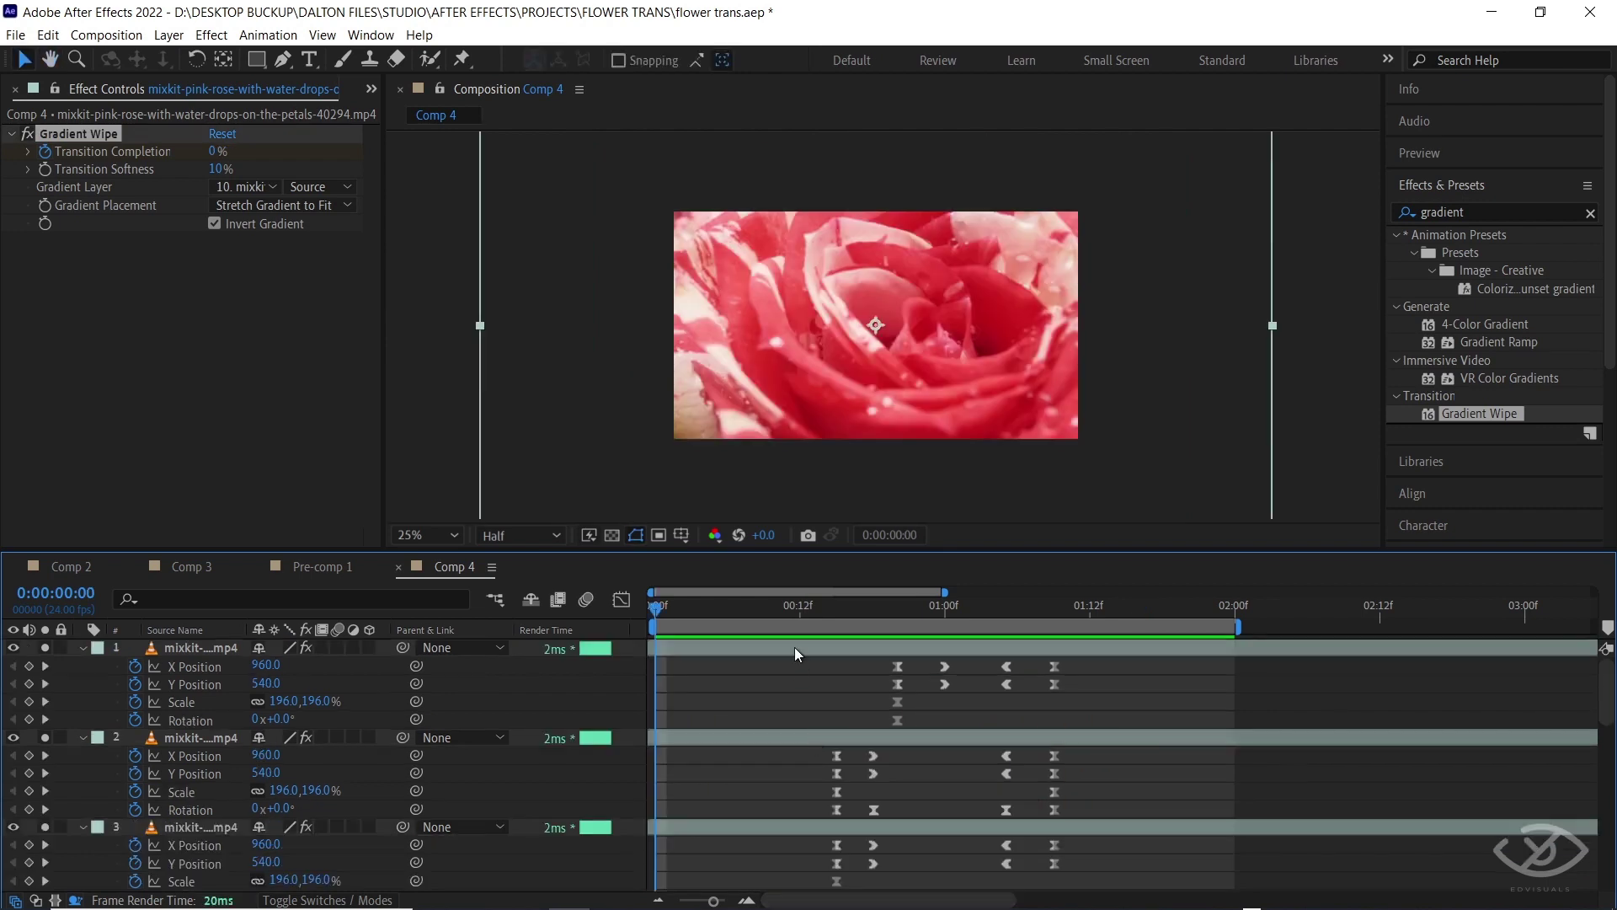
# Step: Collapse the revealed keyframe properties of all ten layers and deselect the layers
pyautogui.click(795, 647)
pyautogui.hotkey('ctrl', 'a')
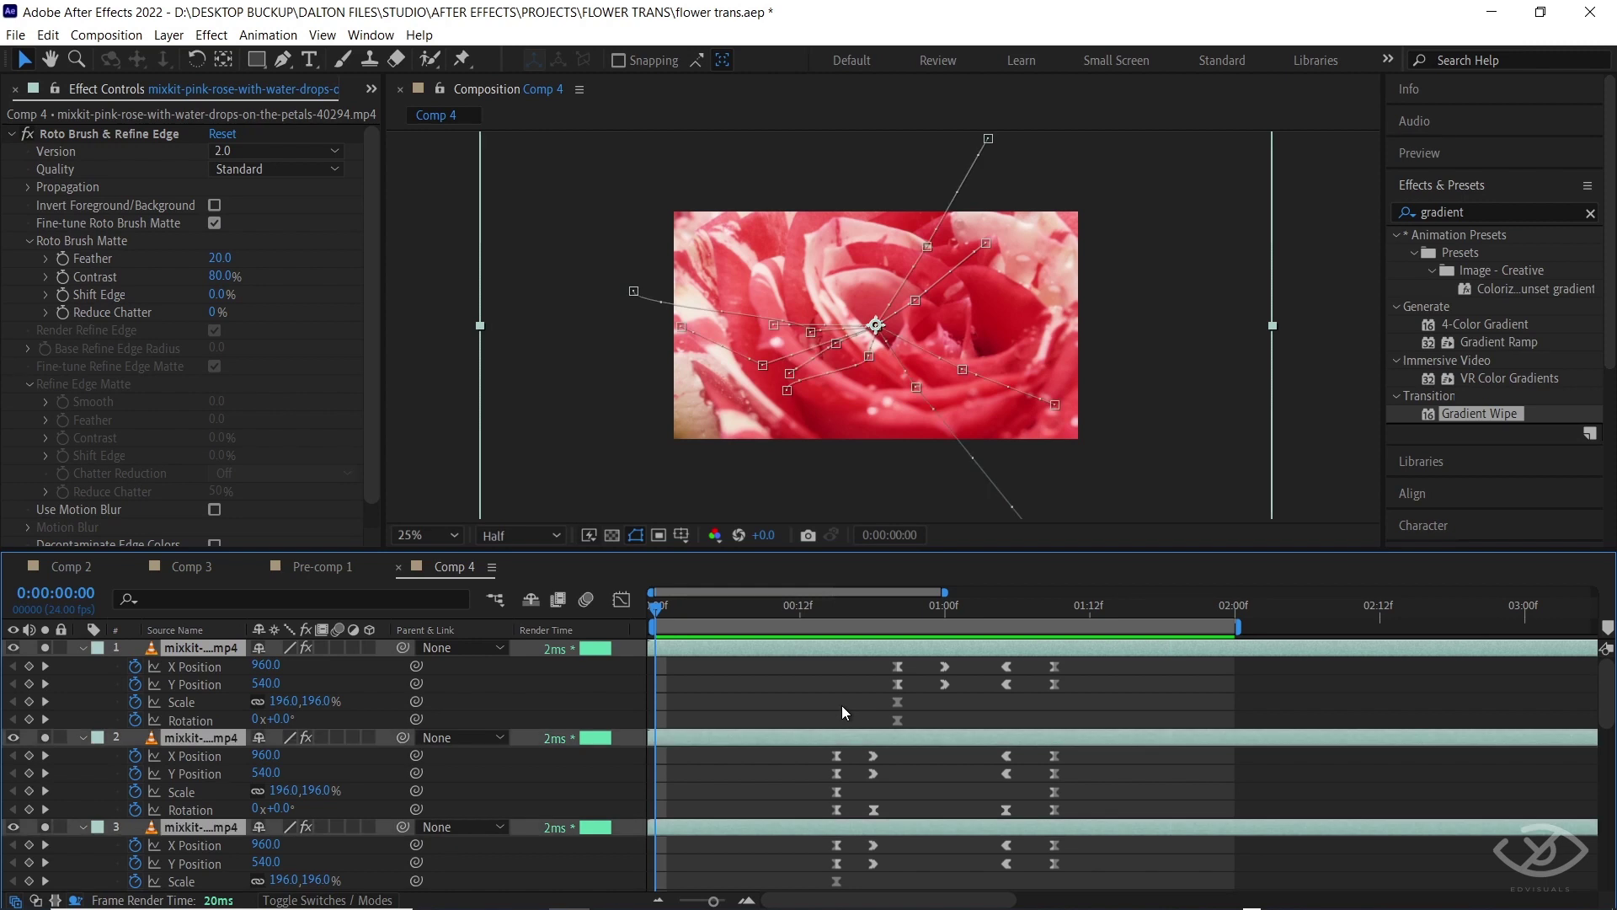
pyautogui.press('u')
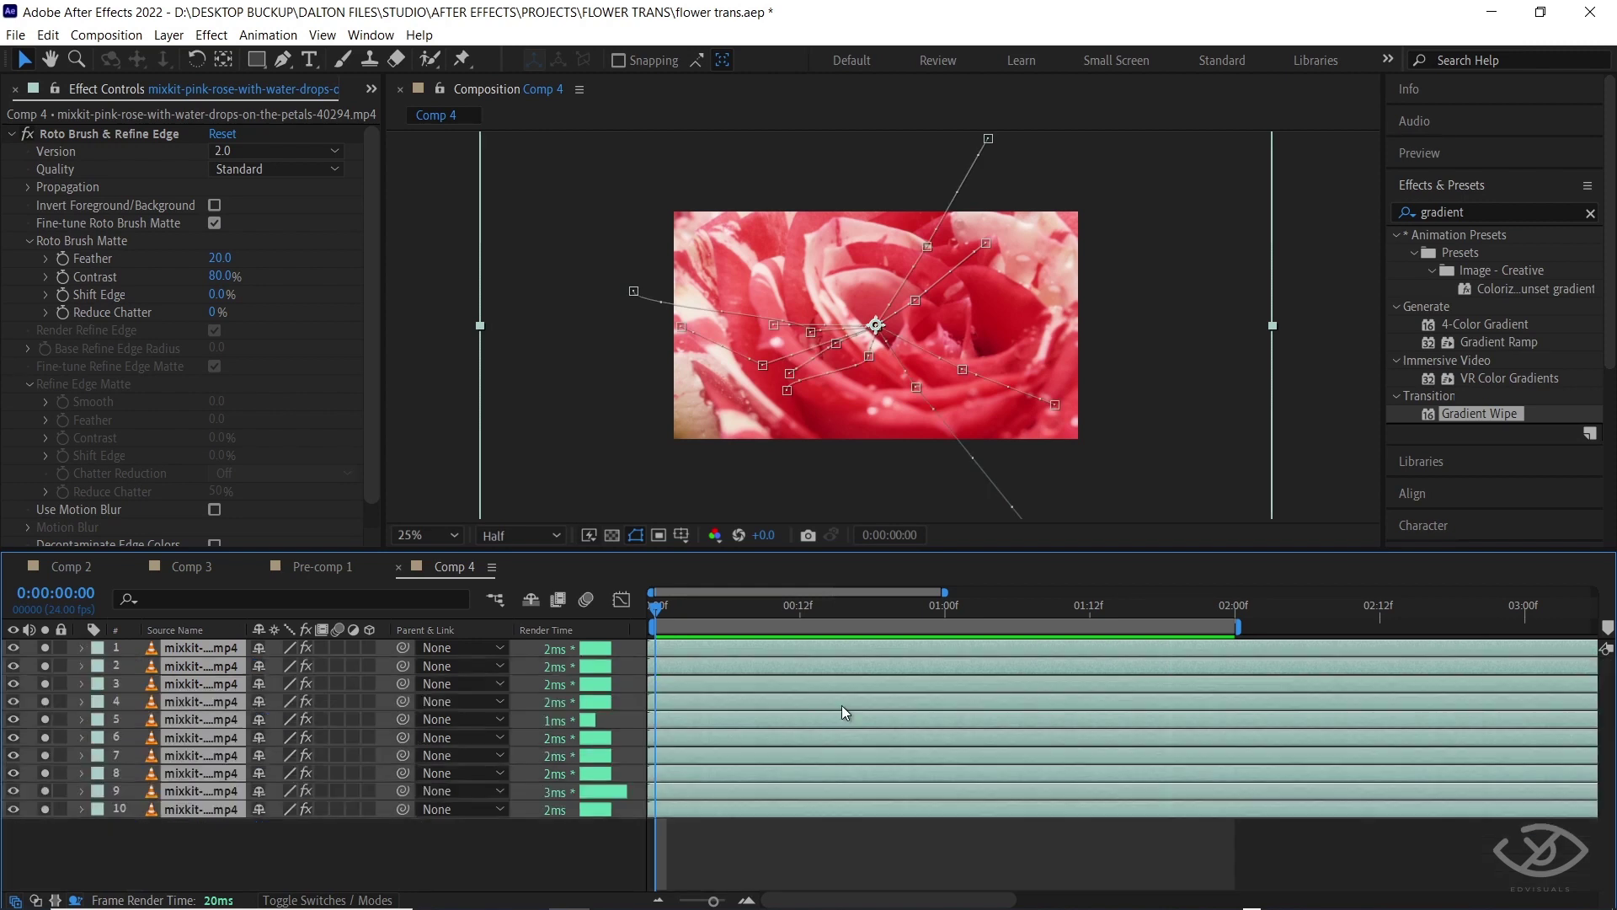
pyautogui.click(791, 851)
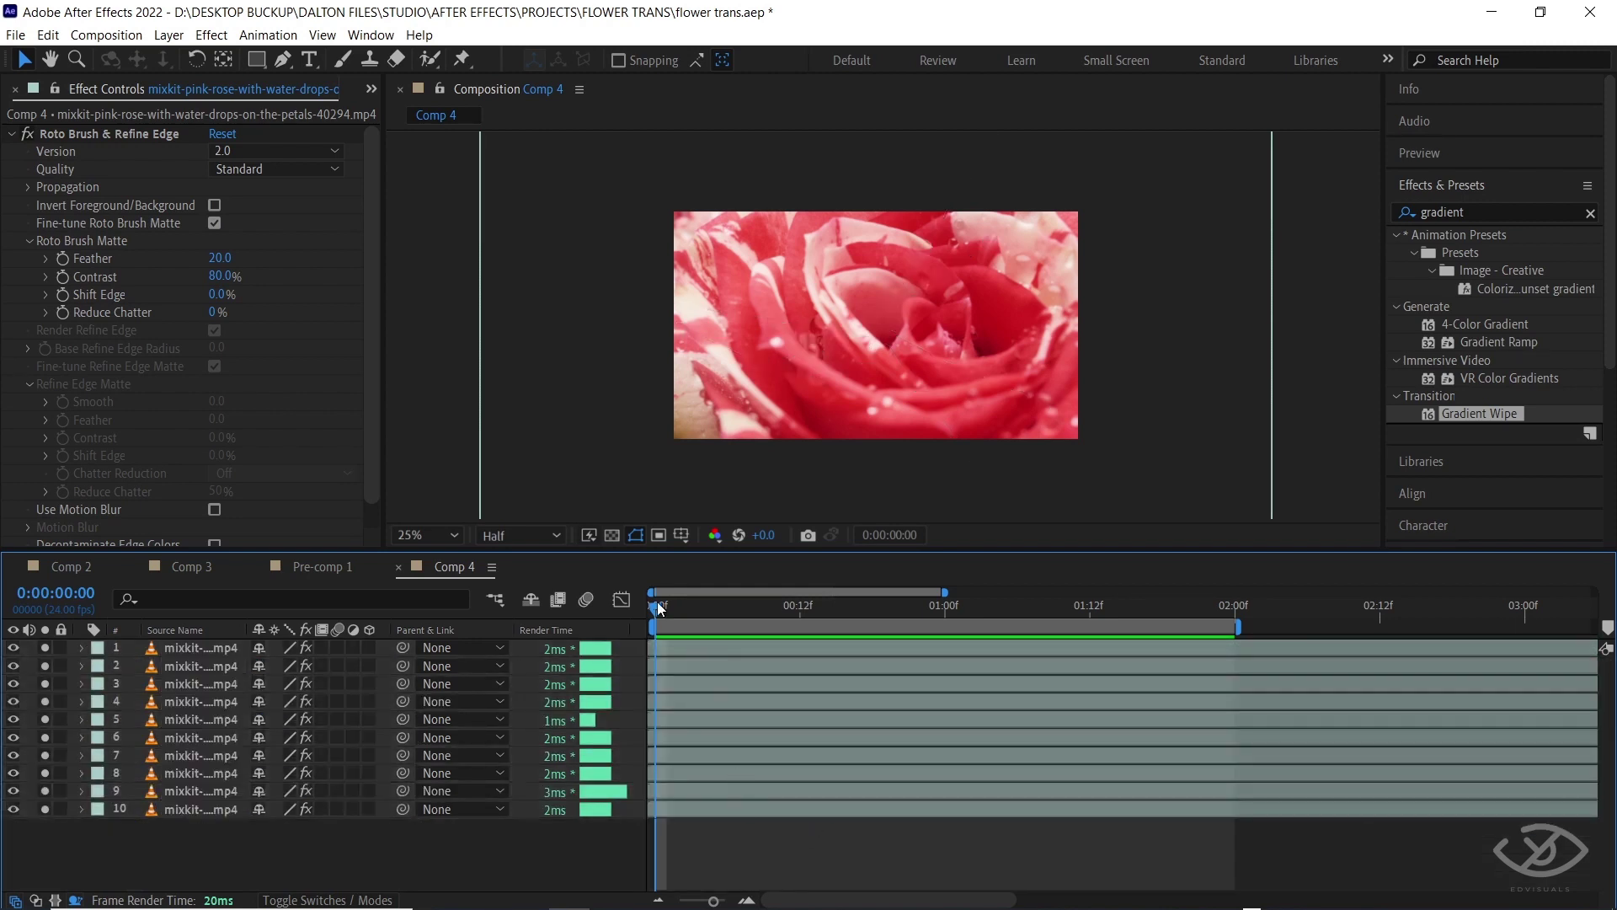
# Step: Play back the complete flower transition from the start and select layer 1
pyautogui.press('space')
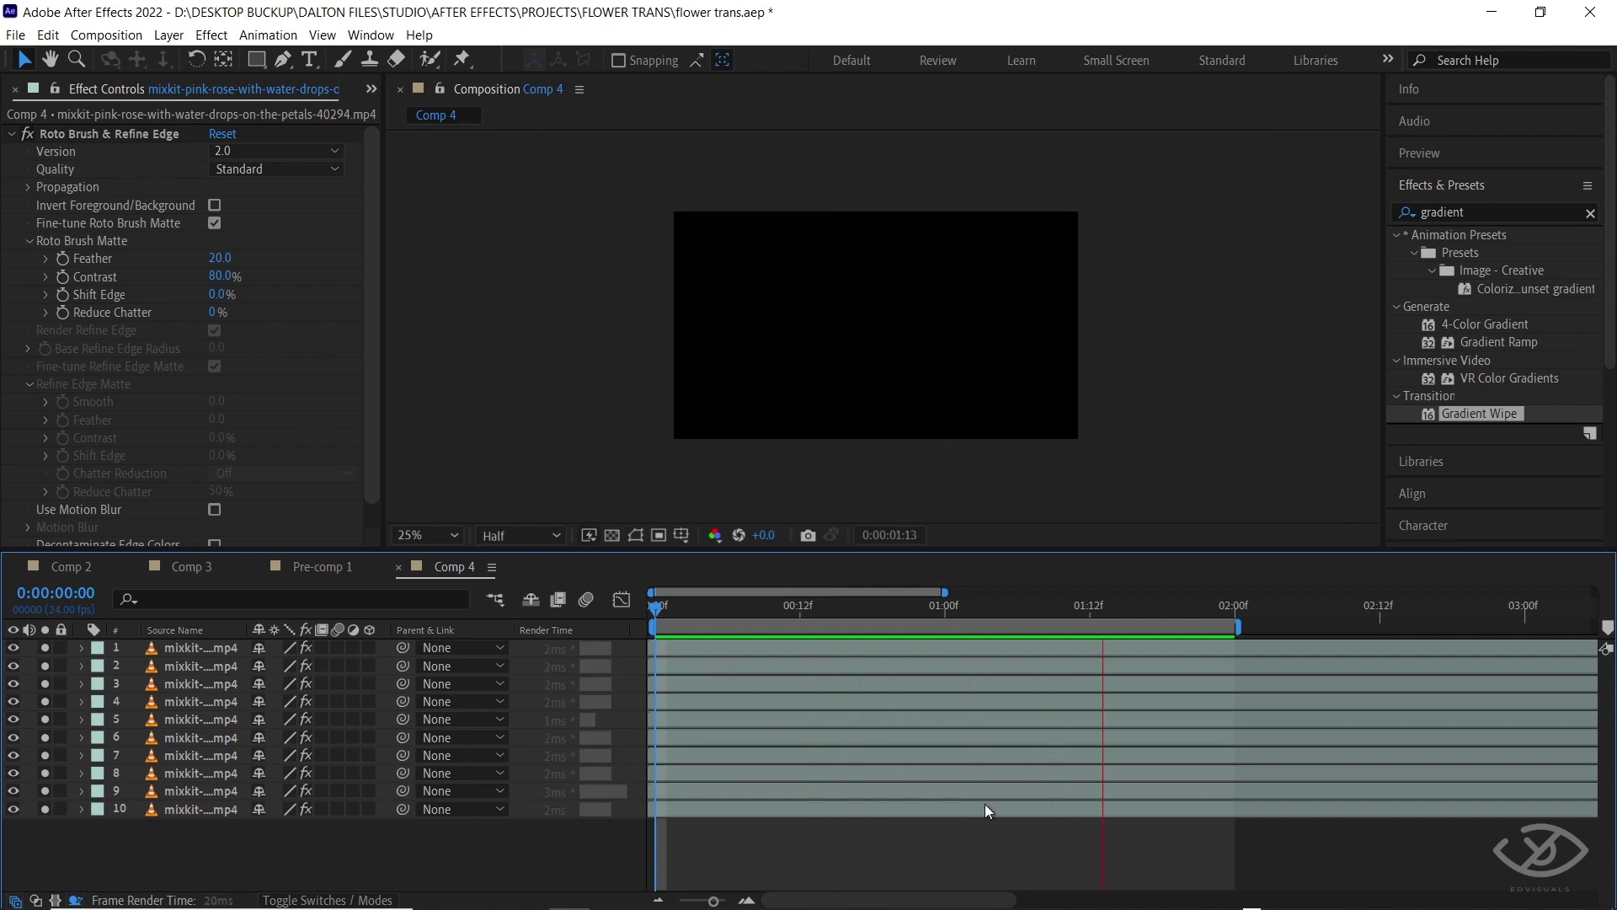
pyautogui.press('space')
pyautogui.click(686, 649)
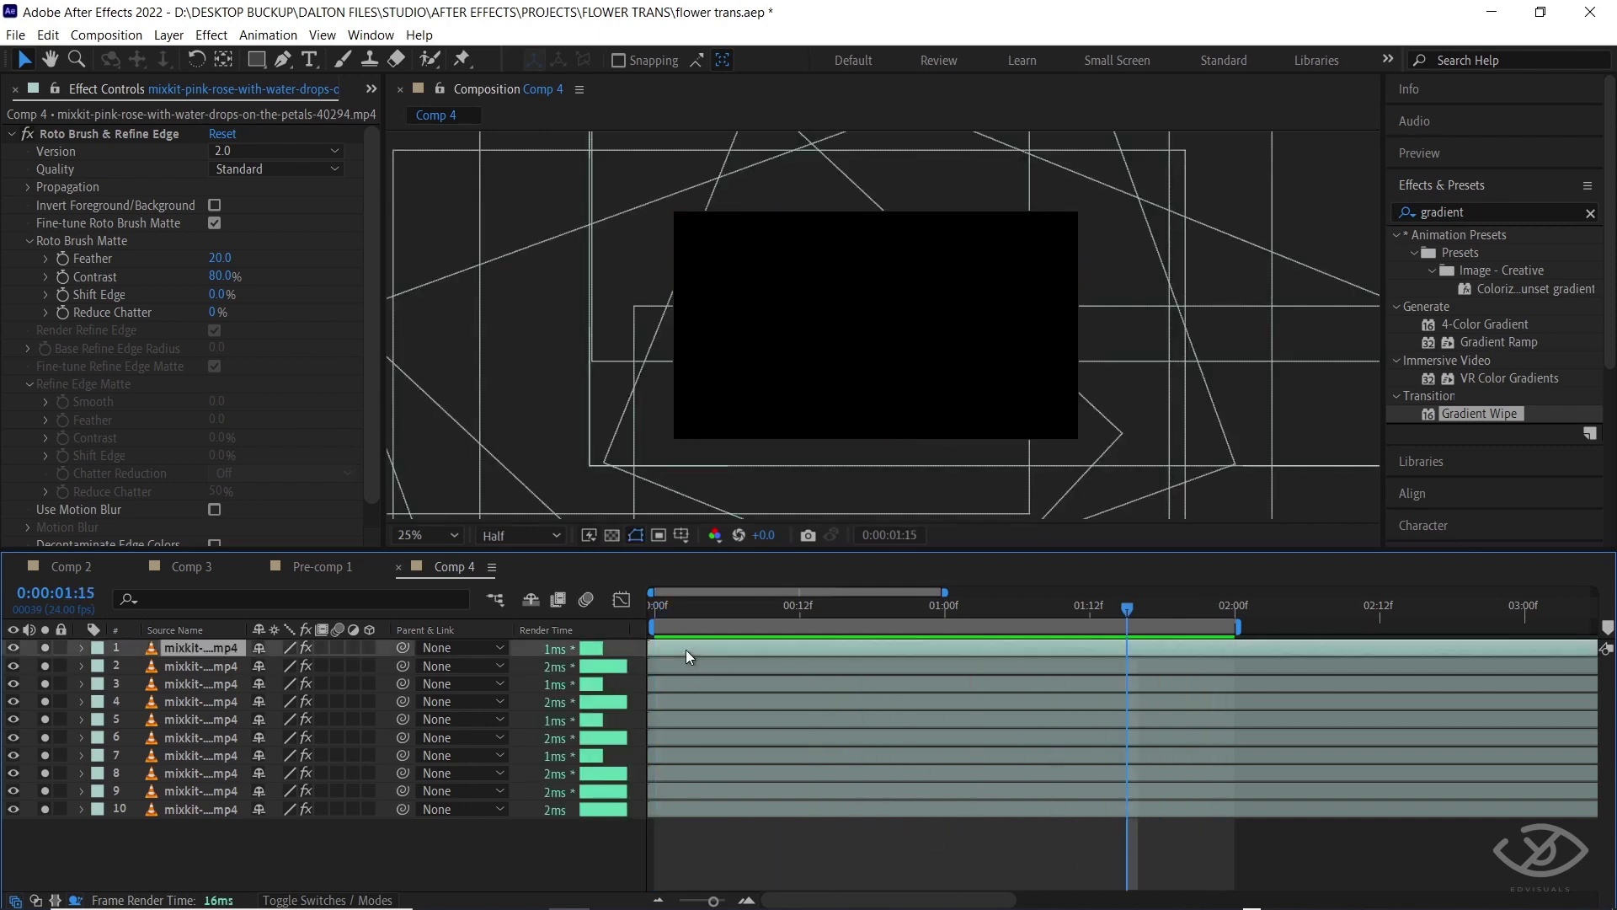
# Step: Add a new adjustment layer above the ten rose layers in Comp 4
pyautogui.rightClick(623, 832)
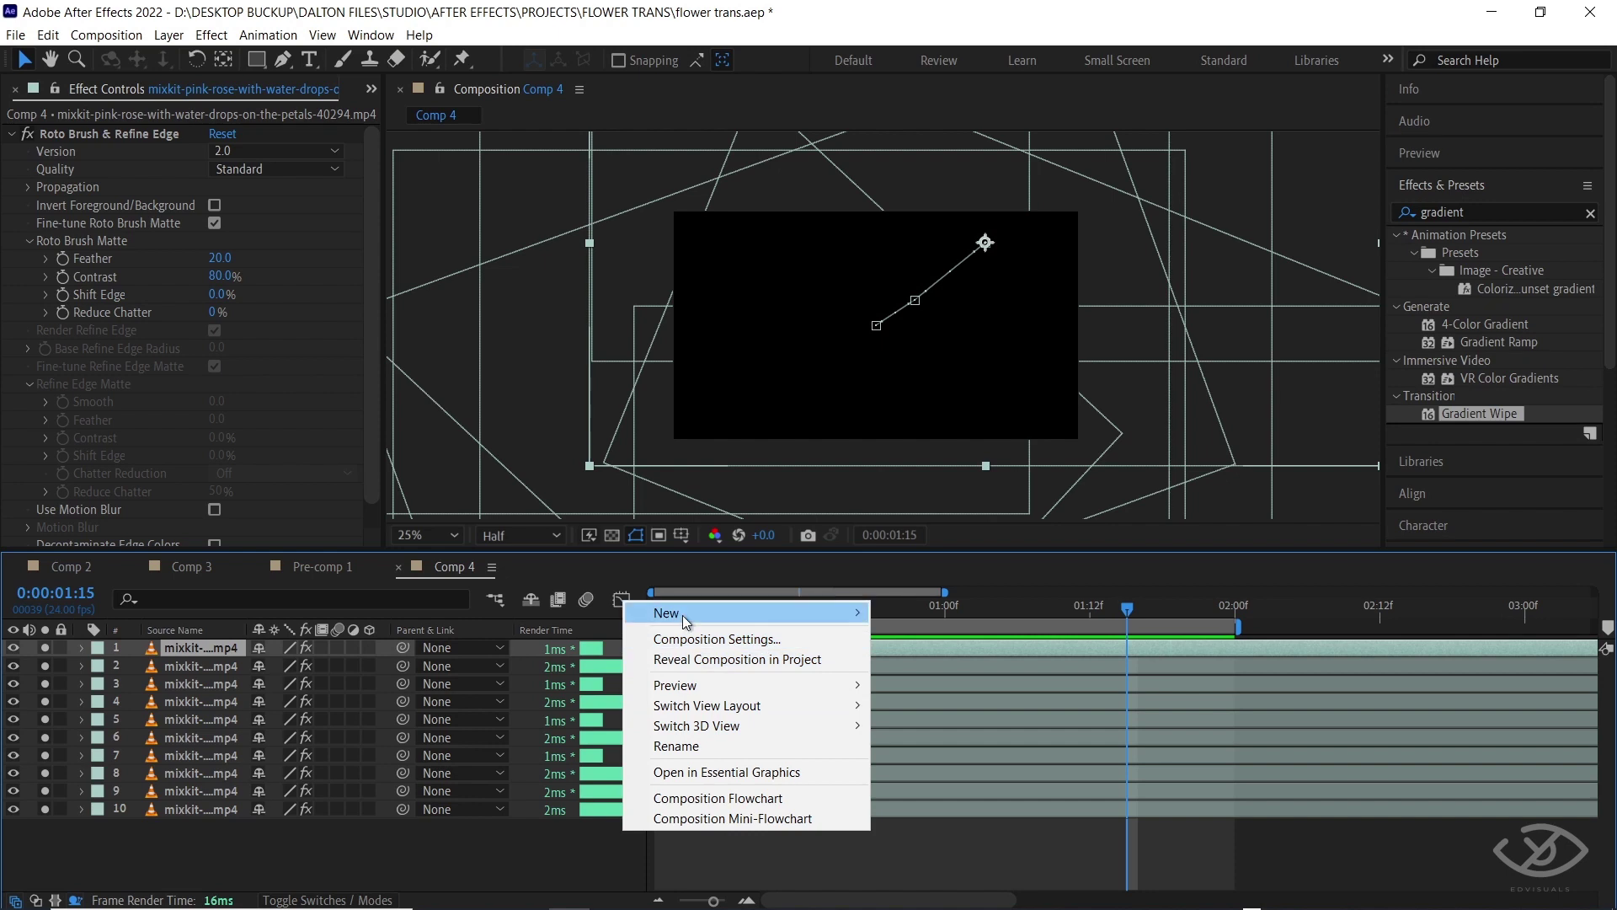
pyautogui.moveTo(682, 614)
pyautogui.click(997, 754)
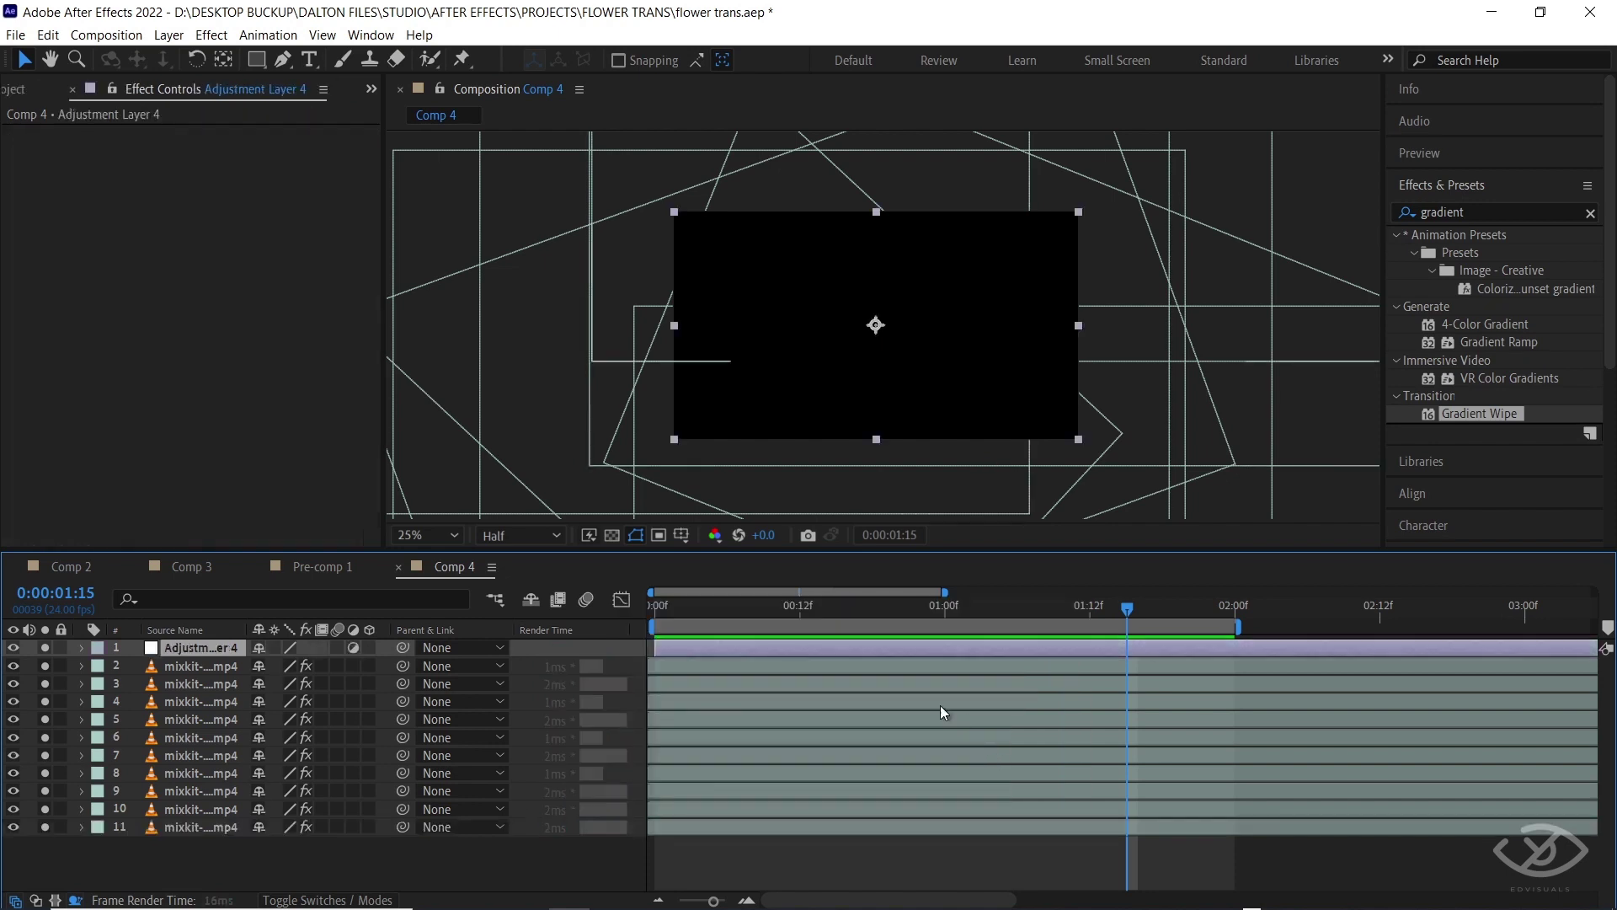
# Step: Apply CC Force Motion Blur to the adjustment layer at 0:00:01:03 and set its Shutter Angle to 940
pyautogui.click(982, 608)
pyautogui.click(1590, 214)
pyautogui.click(1543, 213)
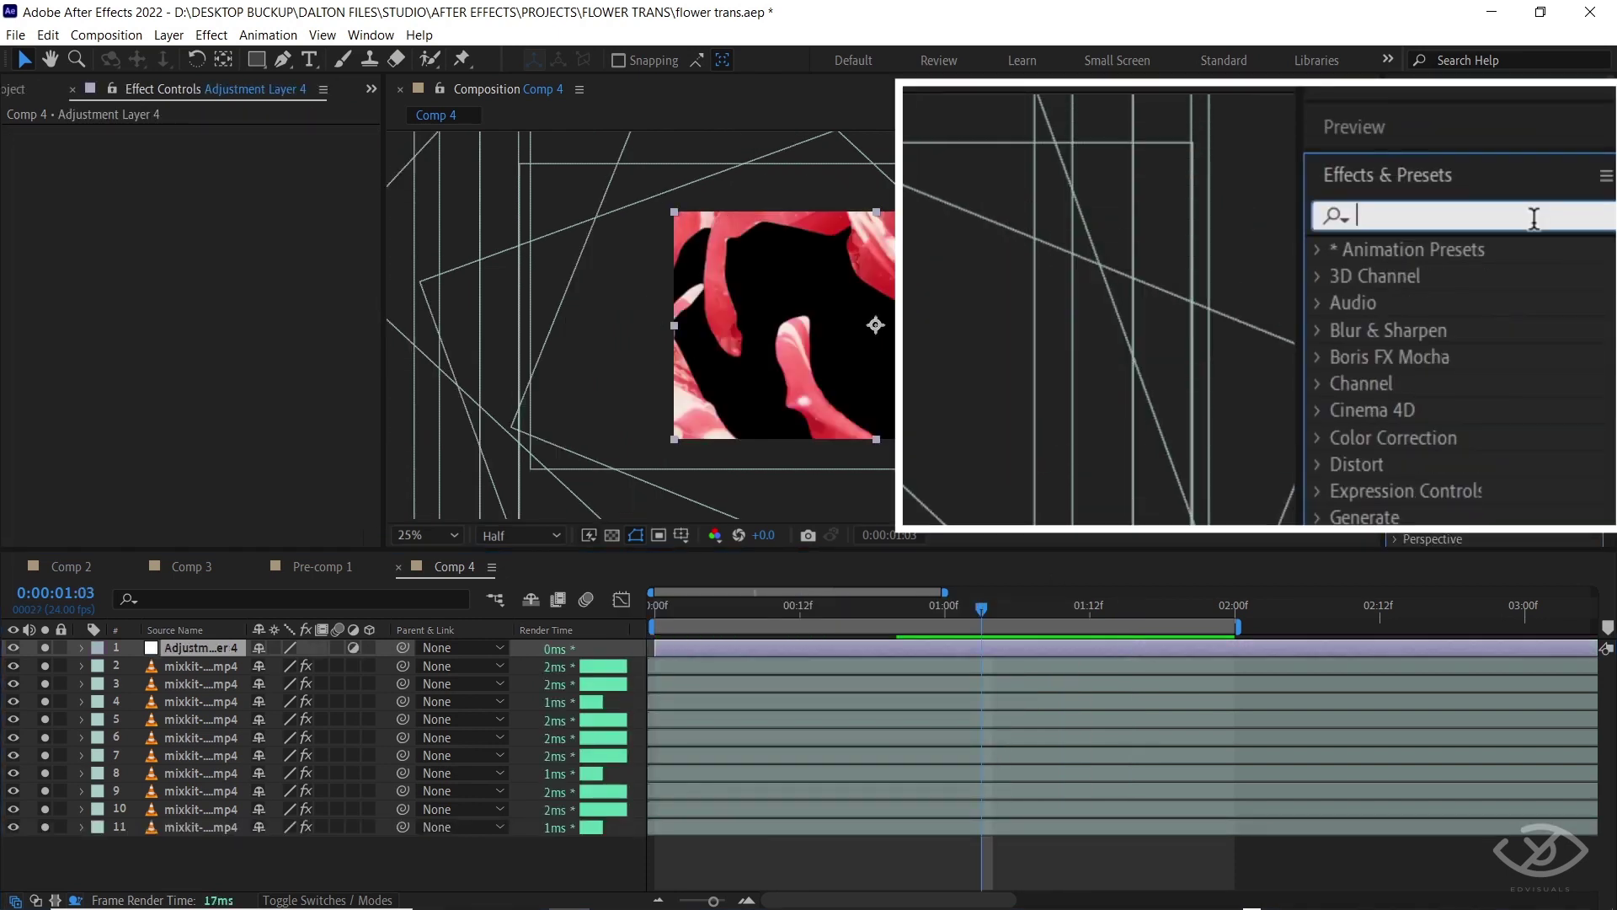
pyautogui.write('force')
pyautogui.moveTo(1499, 253); pyautogui.dragTo(892, 648)
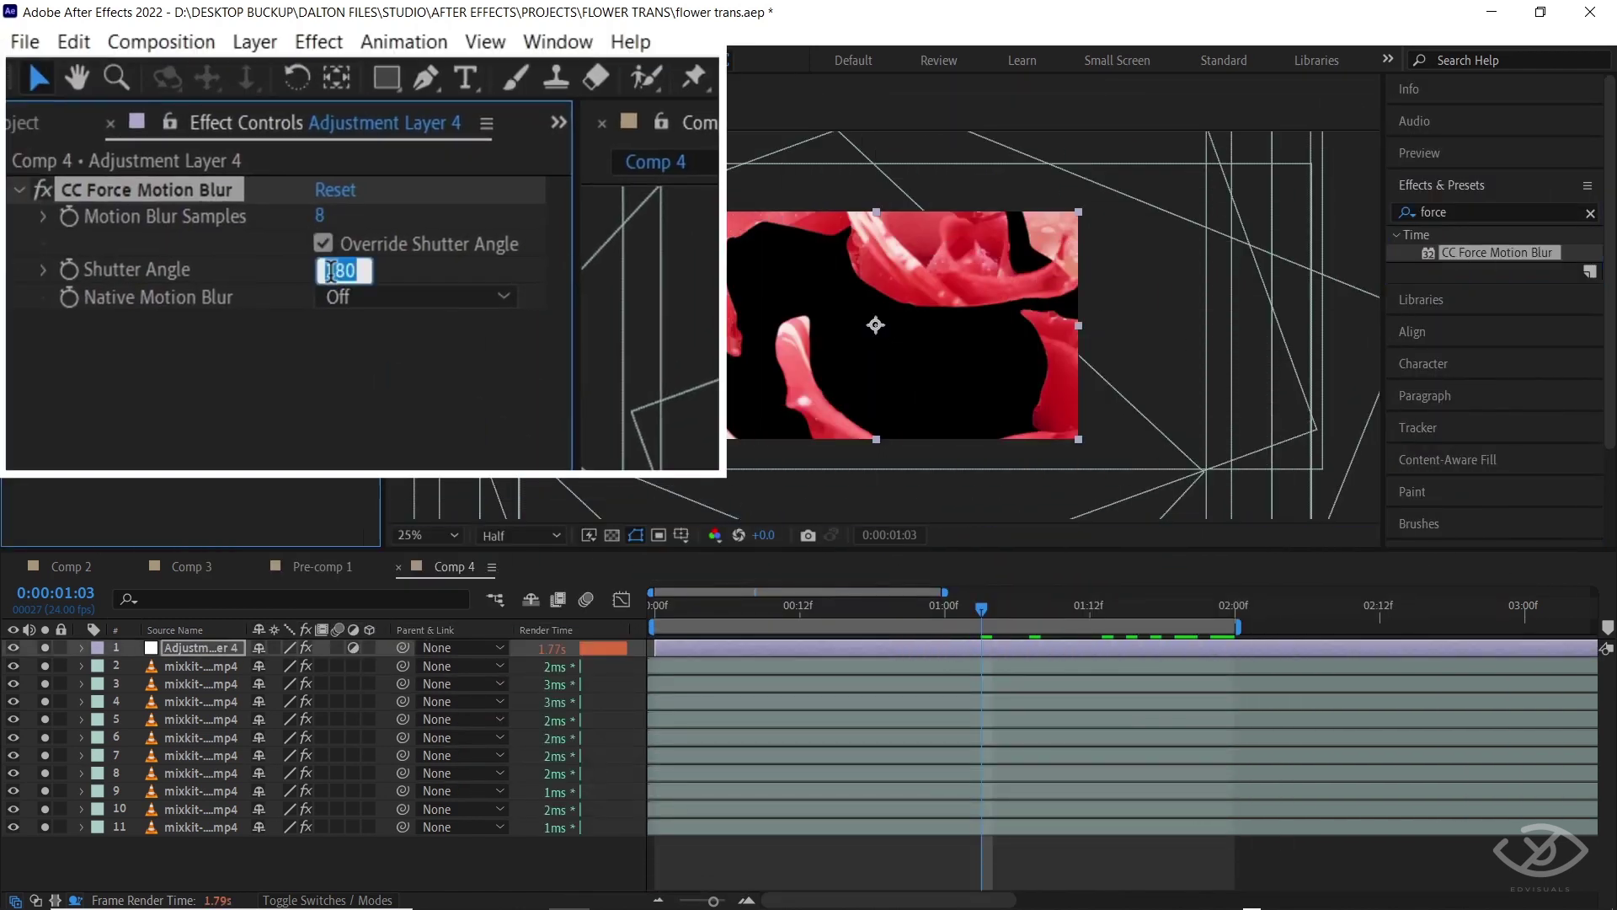
pyautogui.moveTo(332, 281); pyautogui.dragTo(333, 281)
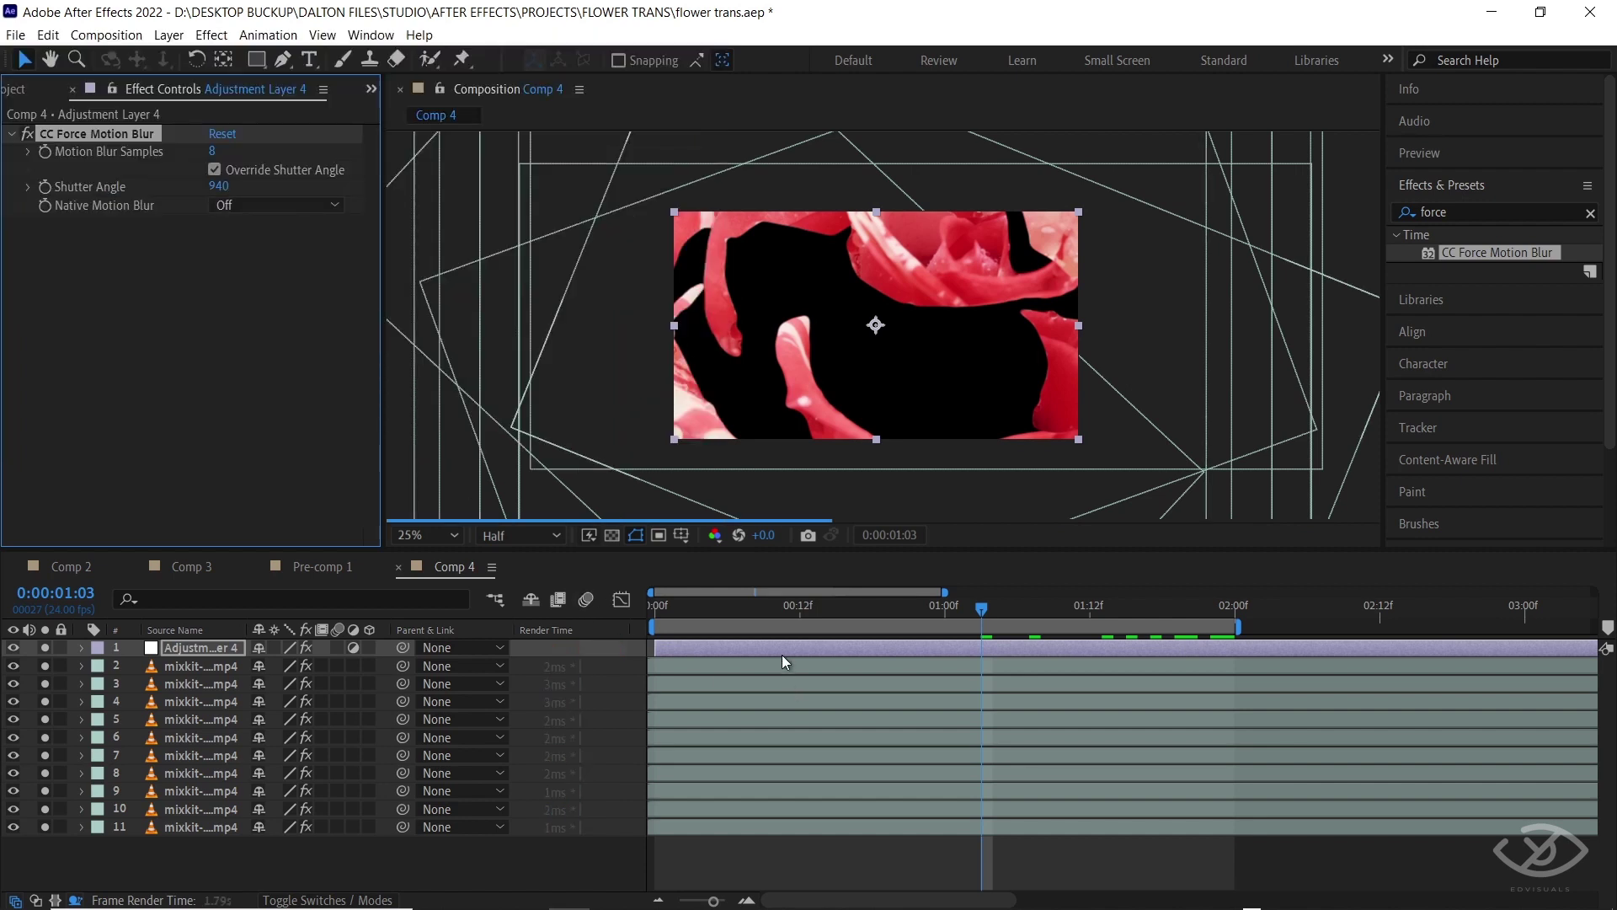
# Step: Play back the transition with motion blur from the start of the composition
pyautogui.click(659, 615)
pyautogui.press('space')
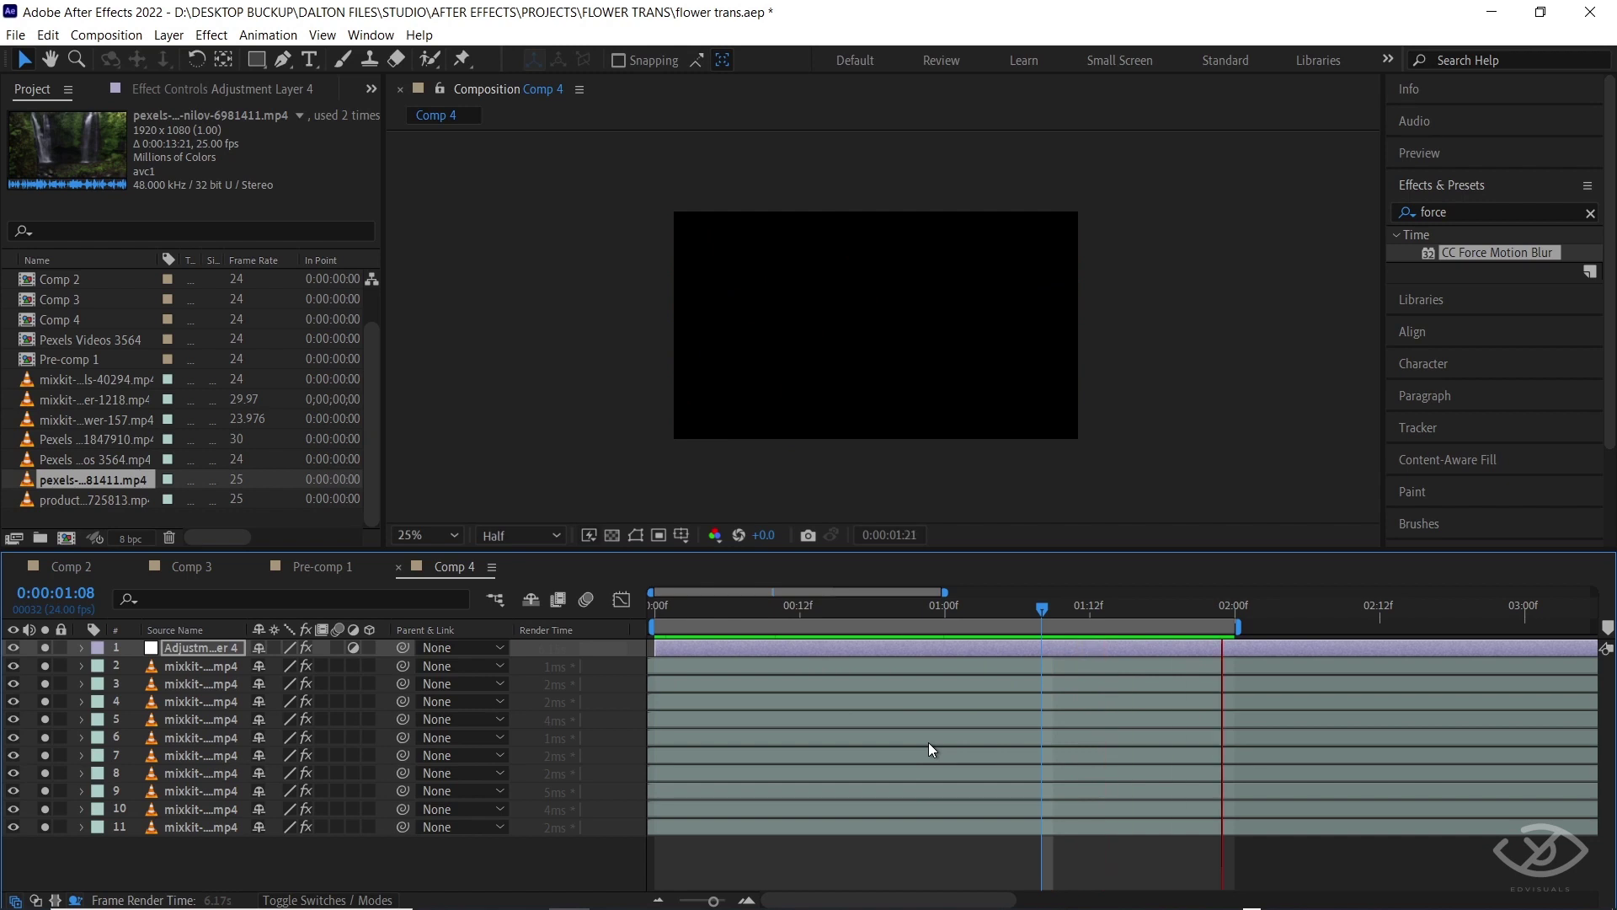
pyautogui.press('space')
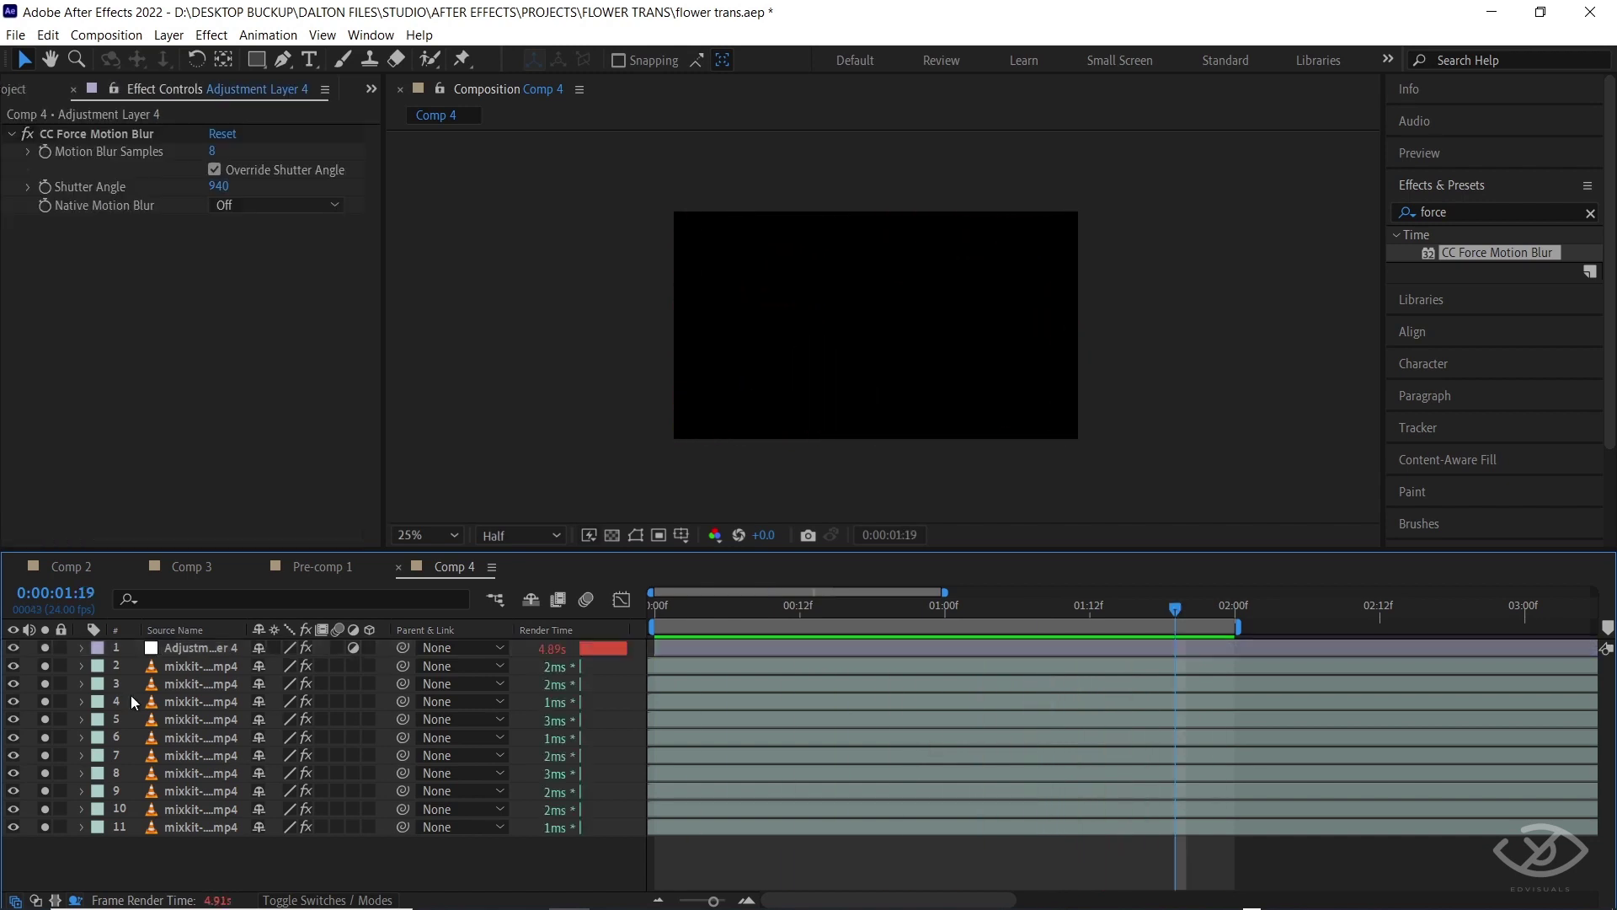
# Step: Turn off solo for all layers, deselect them and return the playhead to 0:00:00:00
pyautogui.click(42, 655)
pyautogui.click(313, 859)
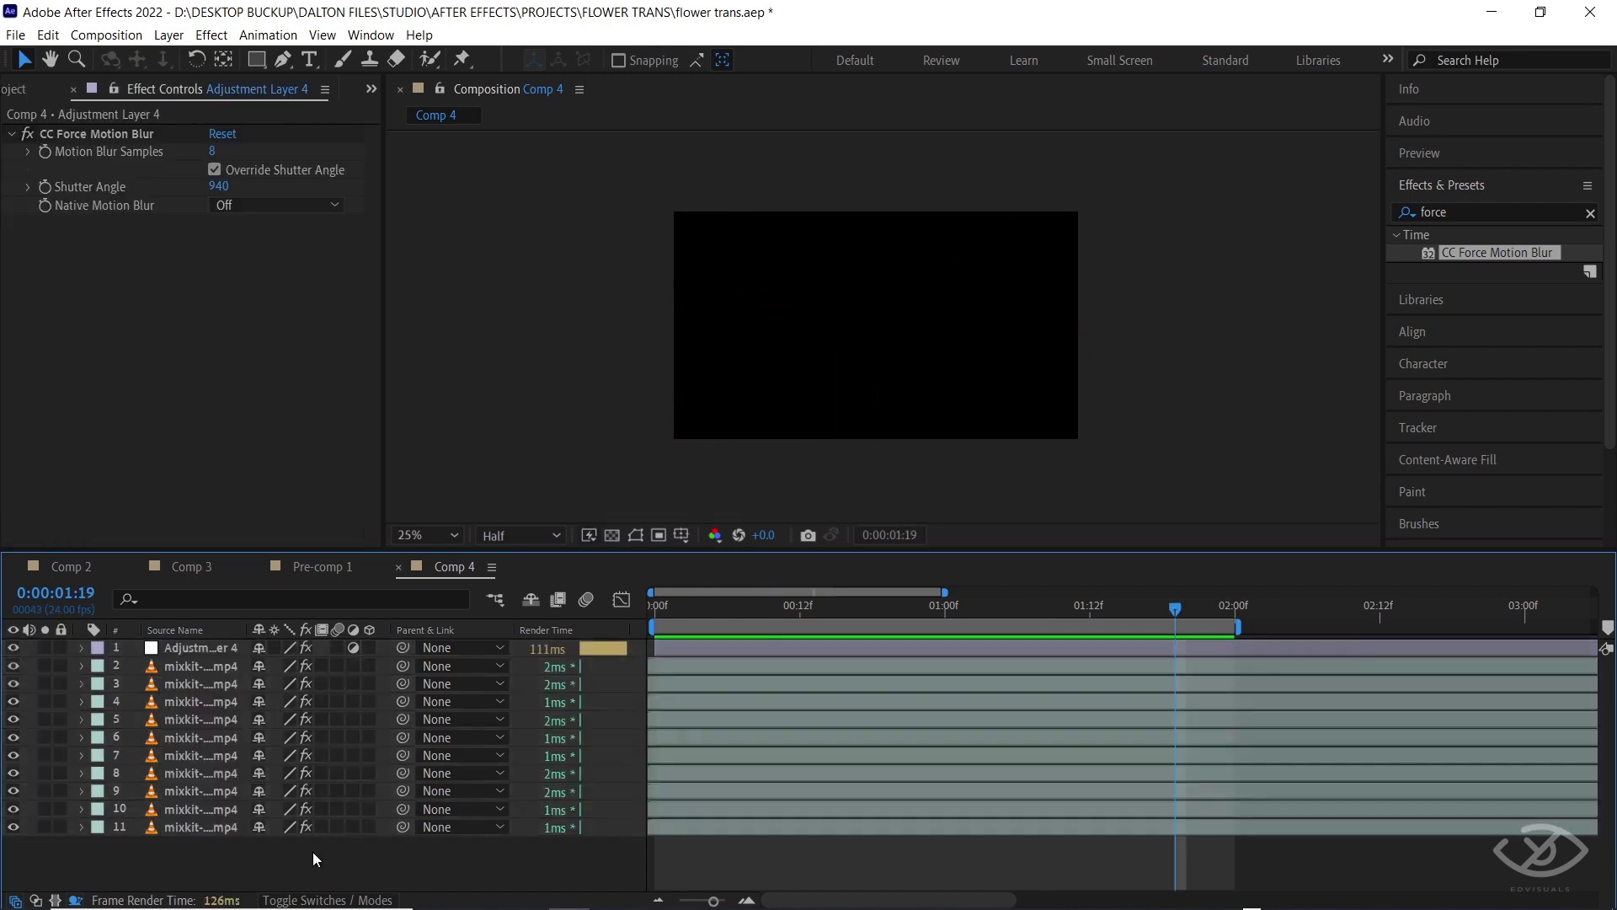
pyautogui.moveTo(796, 614); pyautogui.dragTo(633, 603)
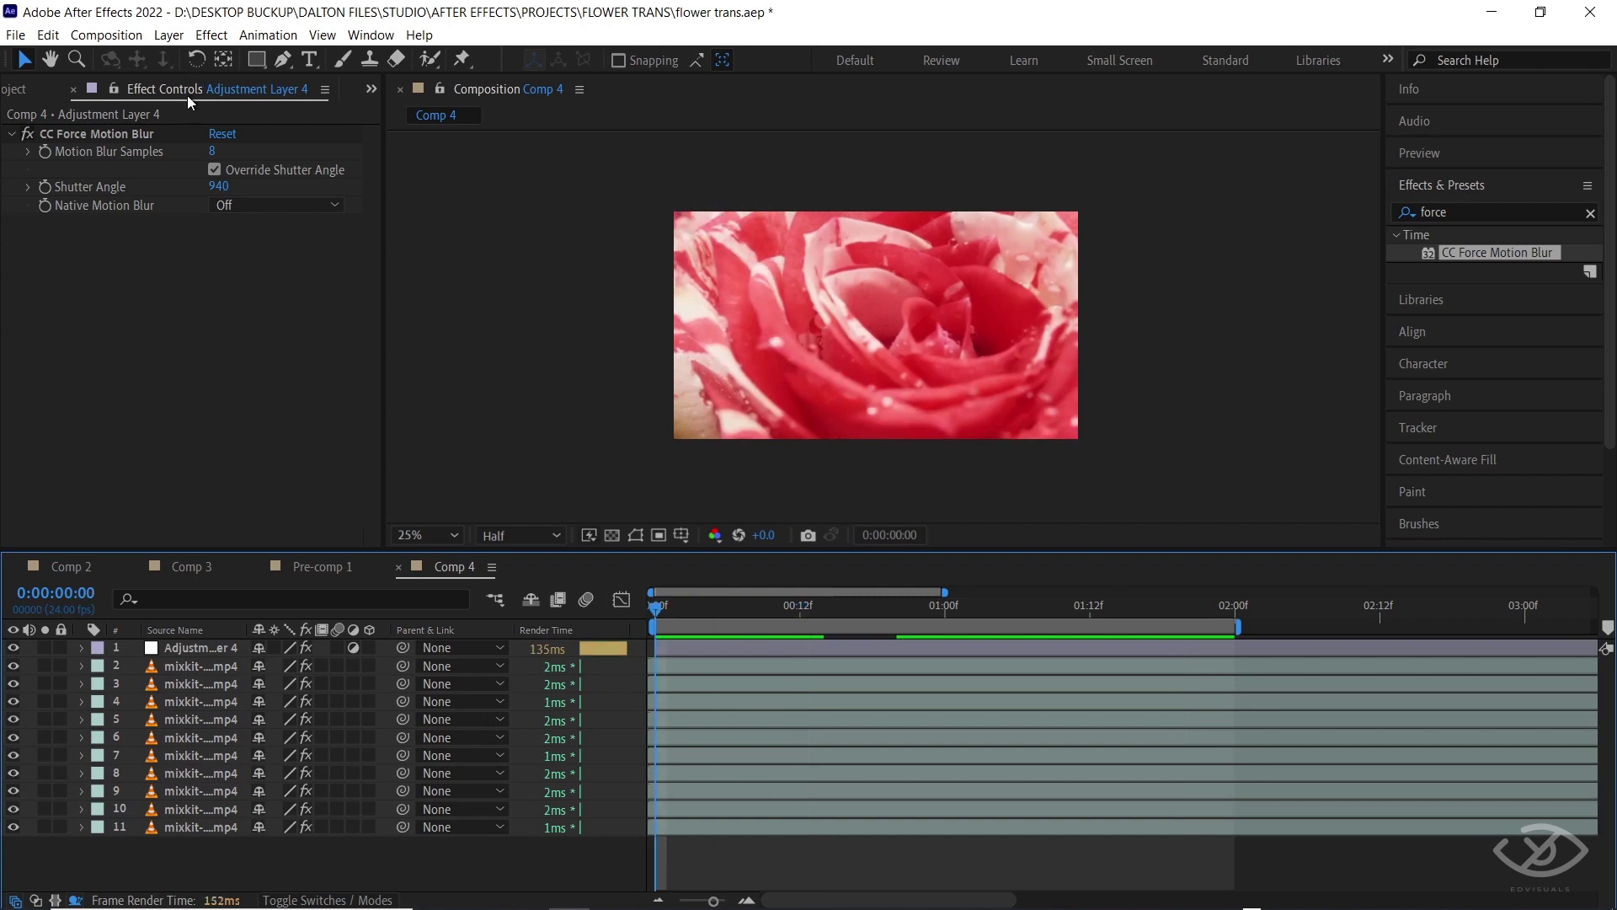
# Step: Place the pexels waterfall clip below all rose layers in Comp 4 and play back the transition over it
pyautogui.click(37, 95)
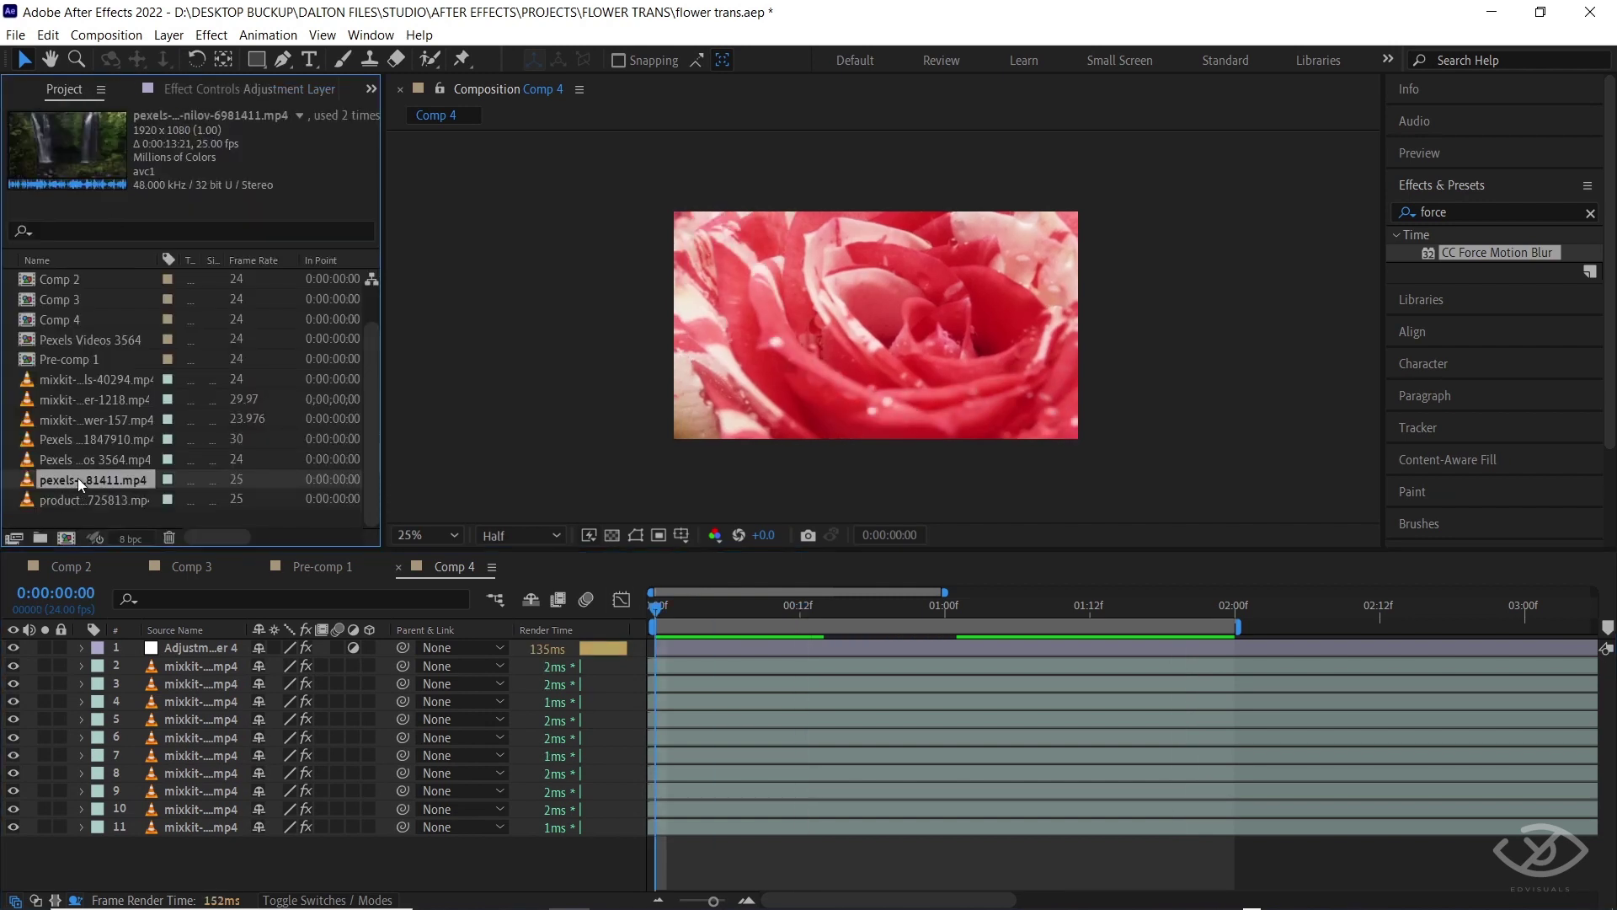
pyautogui.moveTo(77, 478); pyautogui.dragTo(126, 847)
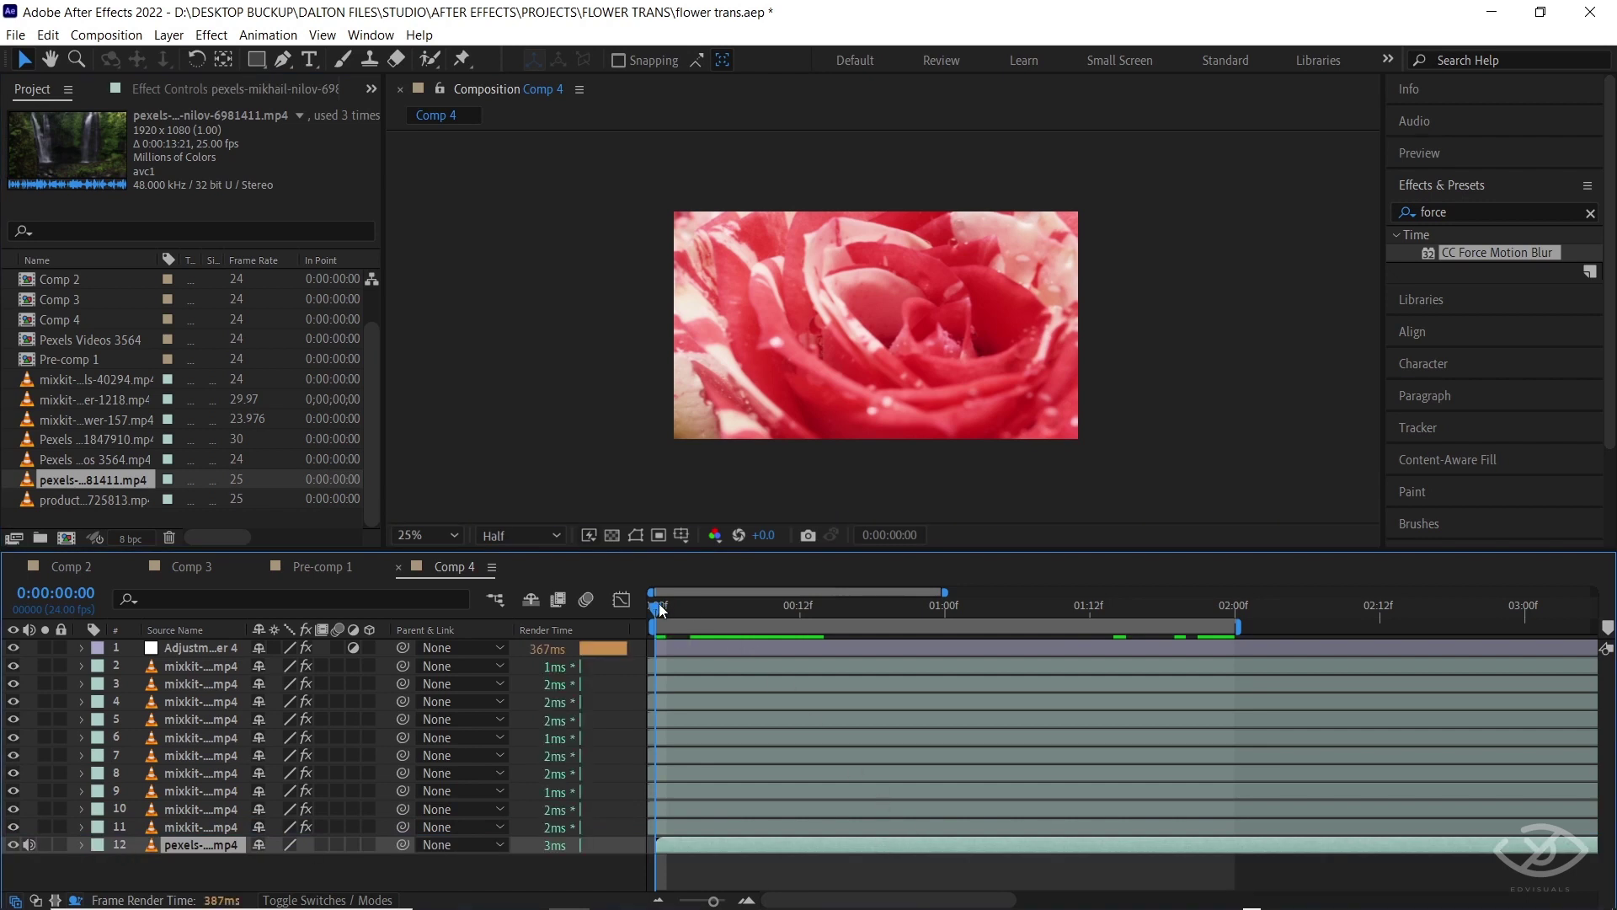
pyautogui.press('space')
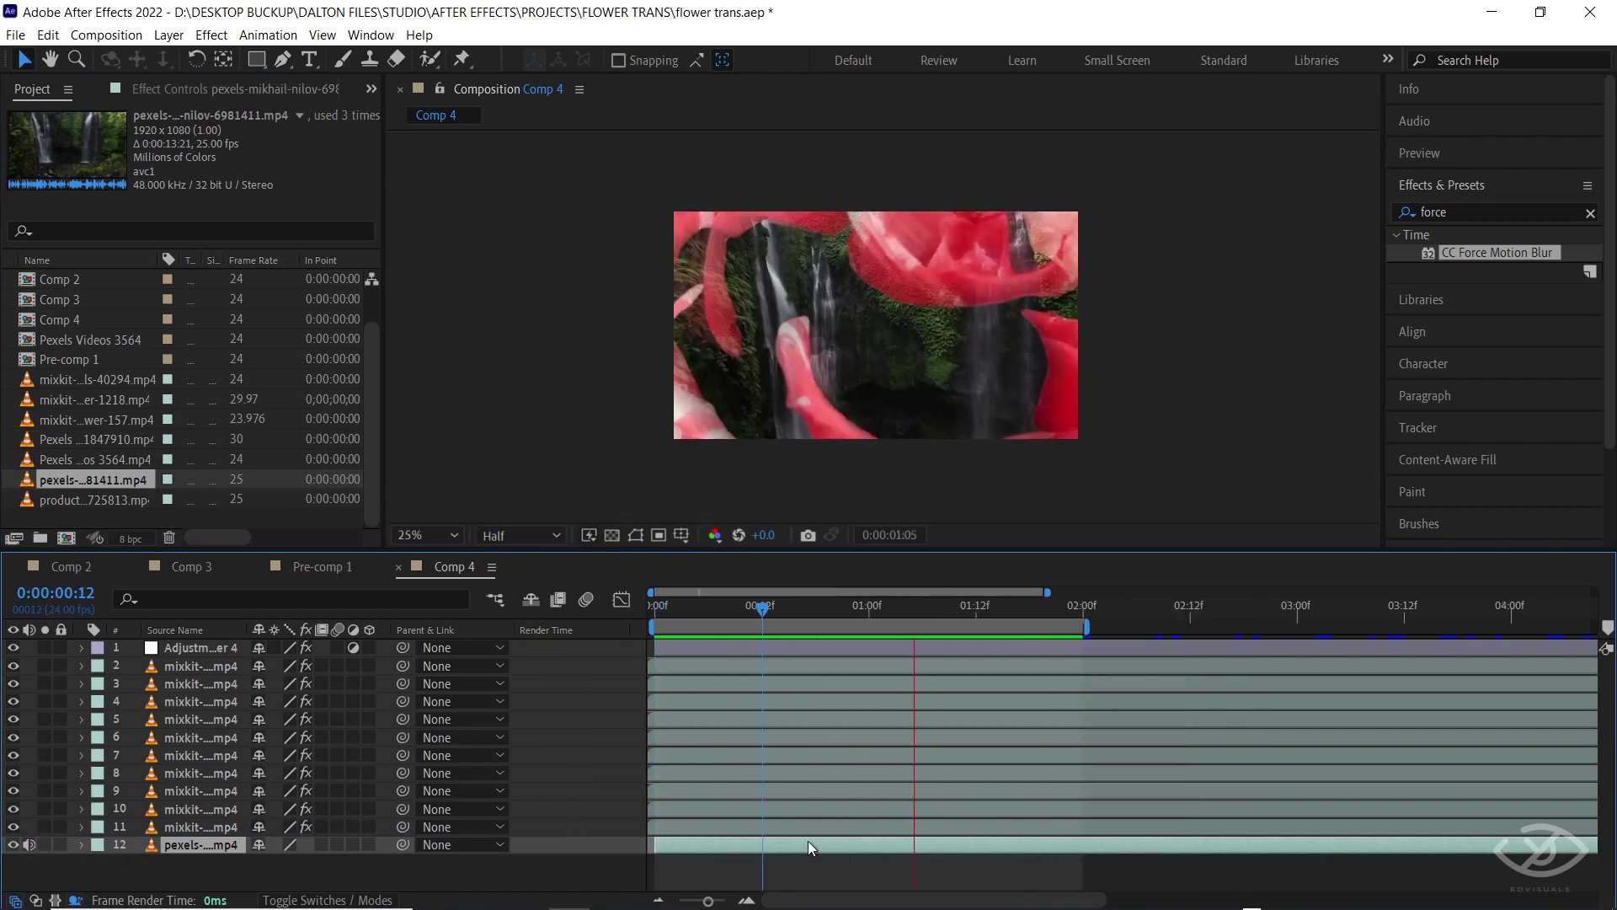
# Step: Pre-compose the ten rose layers, moving all attributes into the new composition and adjusting its duration to the selected layers
pyautogui.click(792, 662)
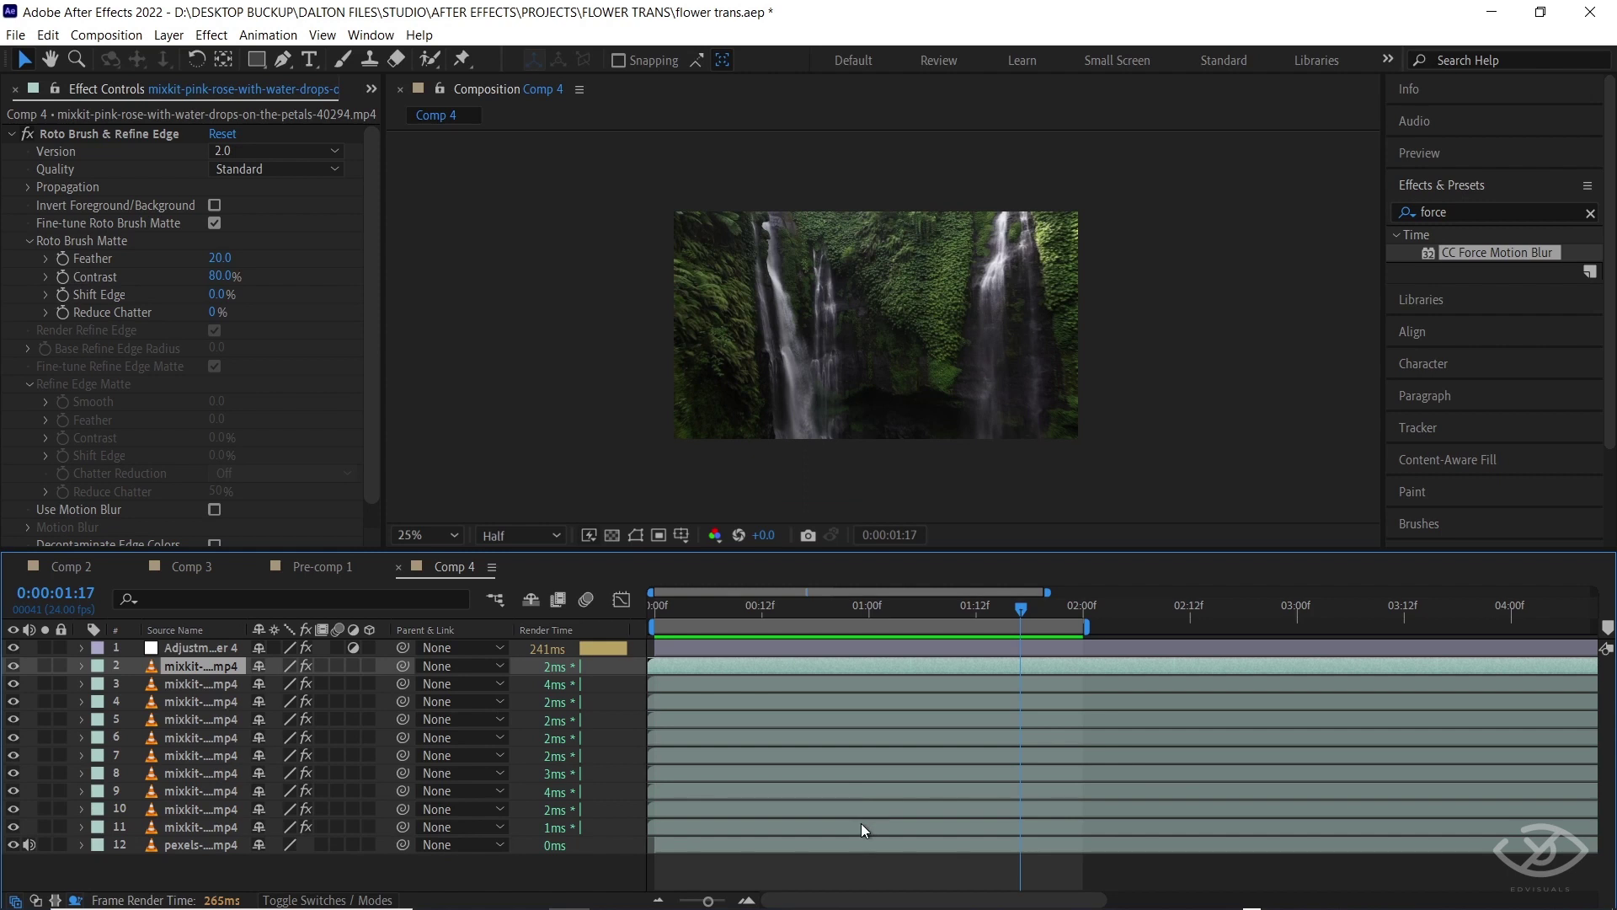
pyautogui.keyDown('shift'); pyautogui.click(861, 822); pyautogui.keyUp('shift')
pyautogui.rightClick(861, 822)
pyautogui.click(928, 702)
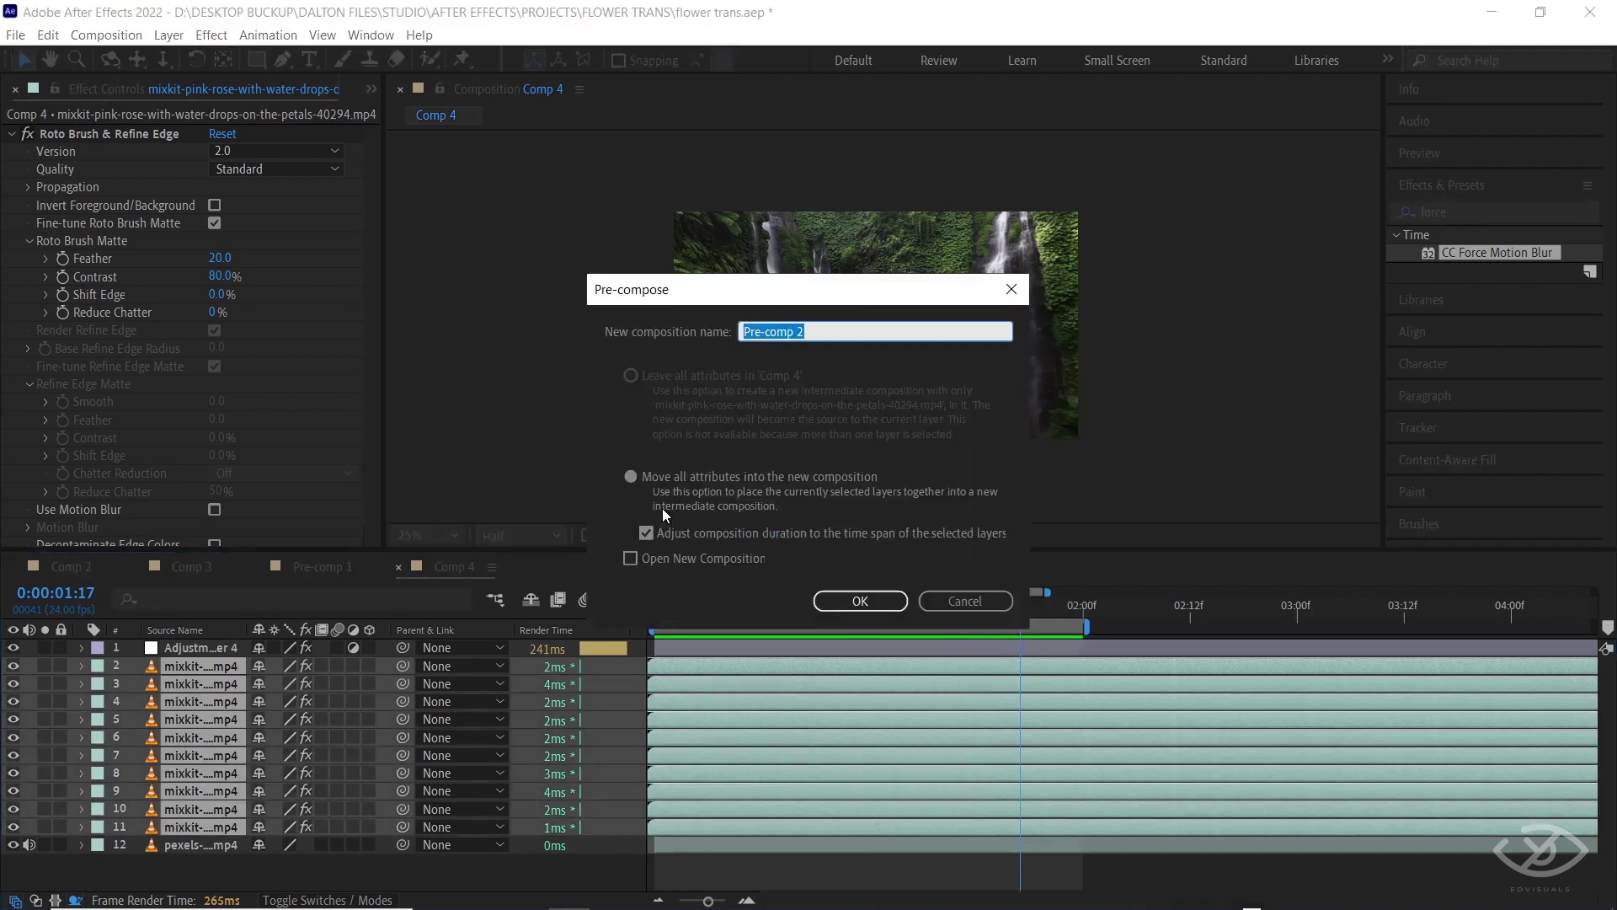
pyautogui.click(868, 604)
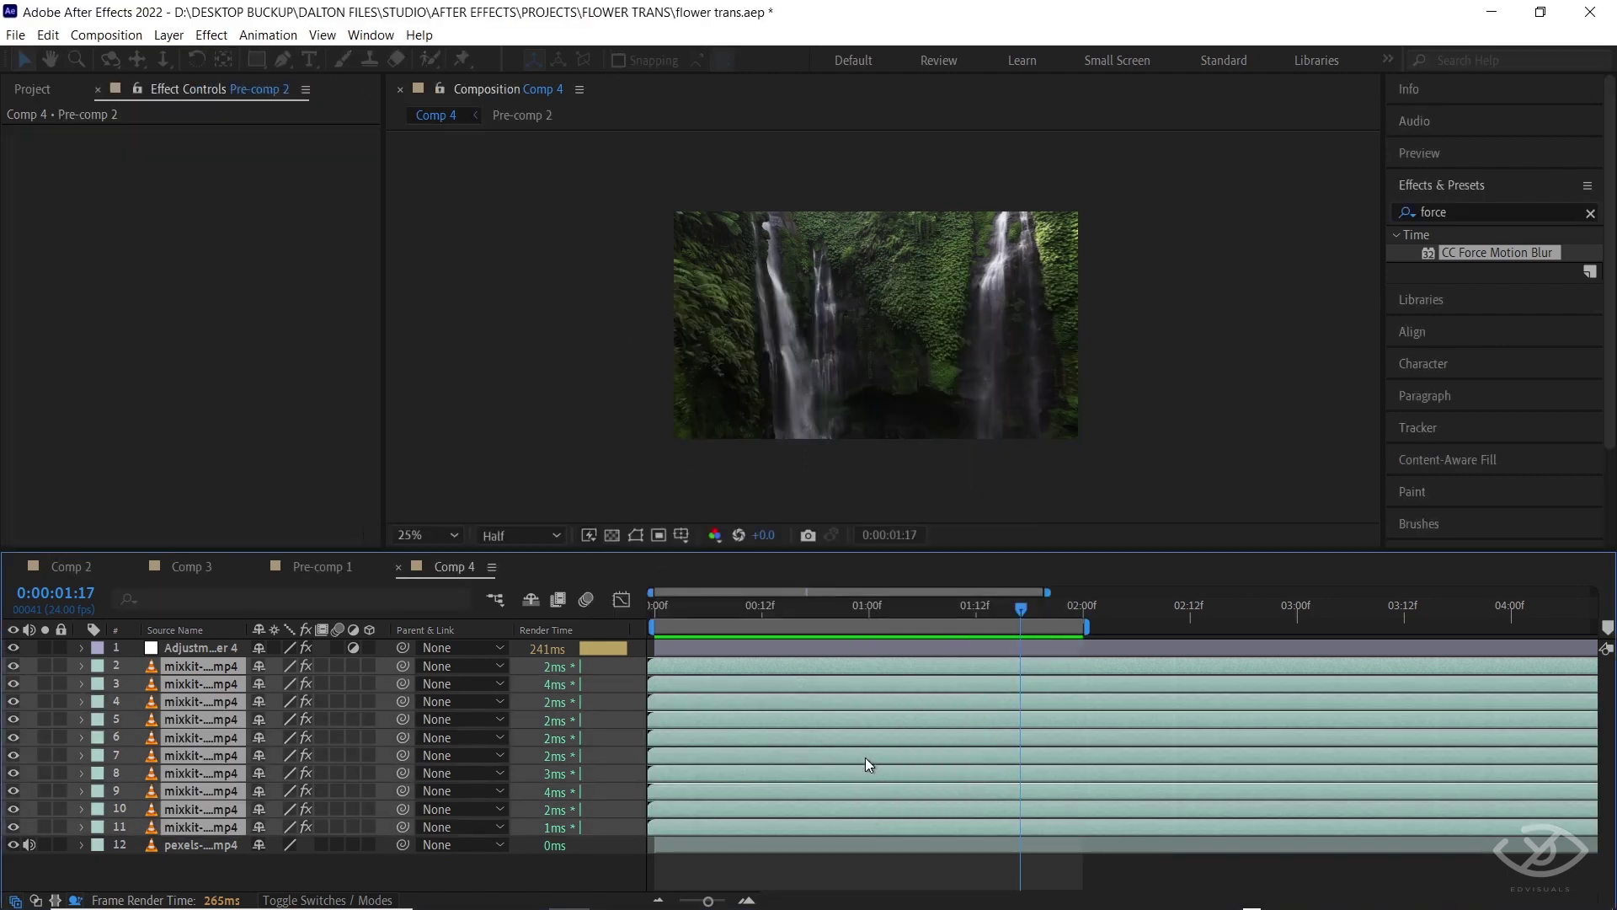
# Step: Play back the pre-composed transition with the adjustment layer hidden and the composition magnification set to Fit
pyautogui.click(746, 608)
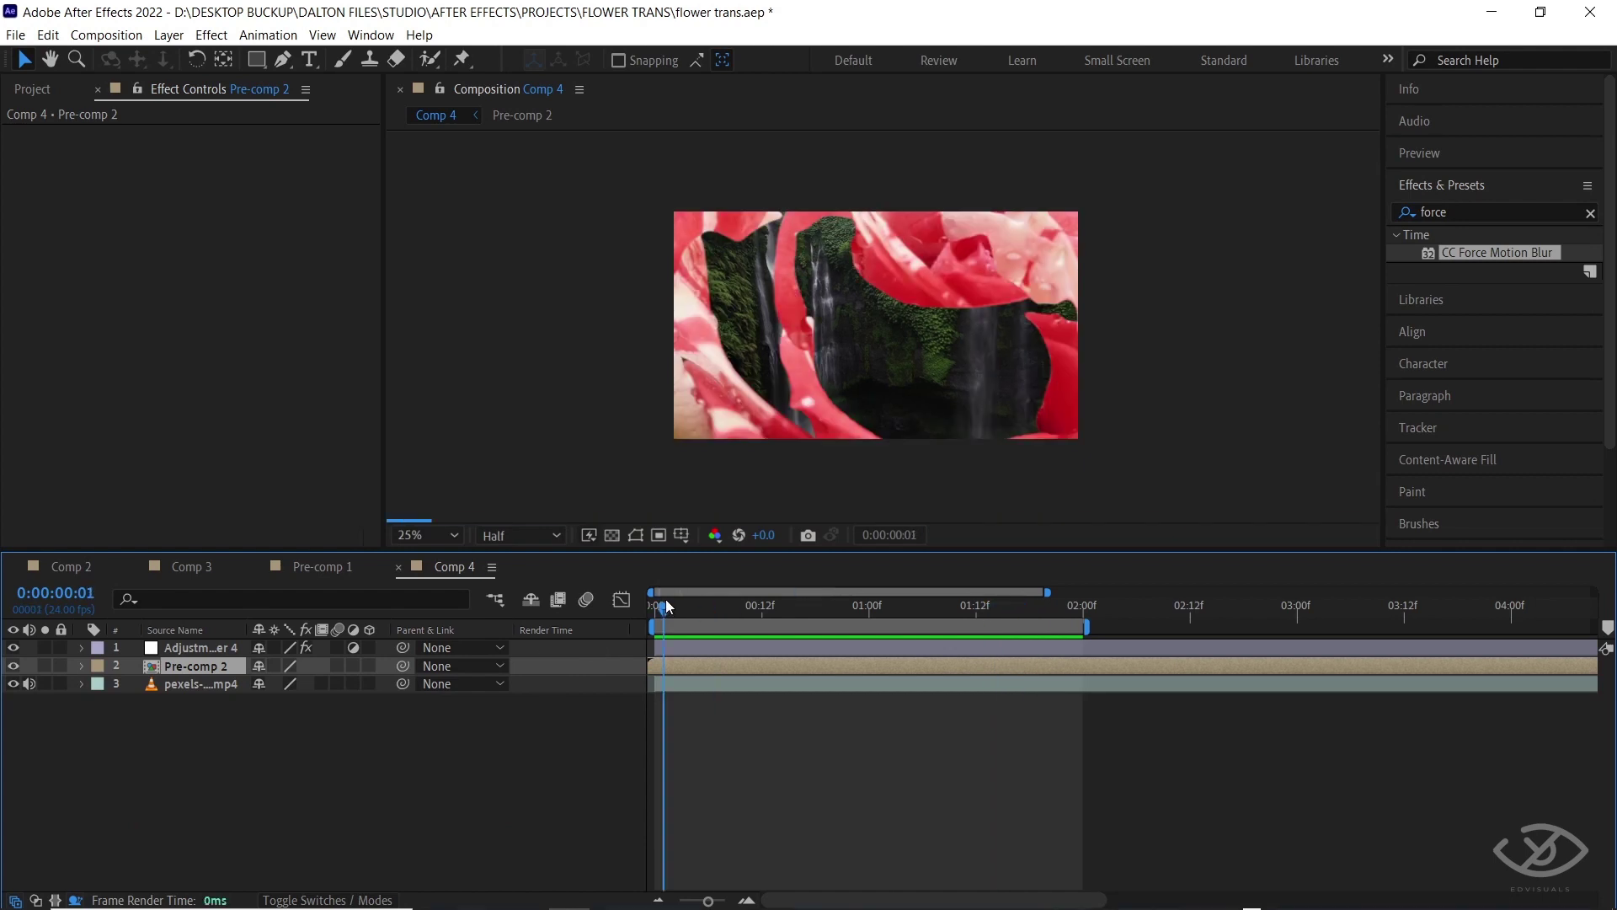
pyautogui.press('space')
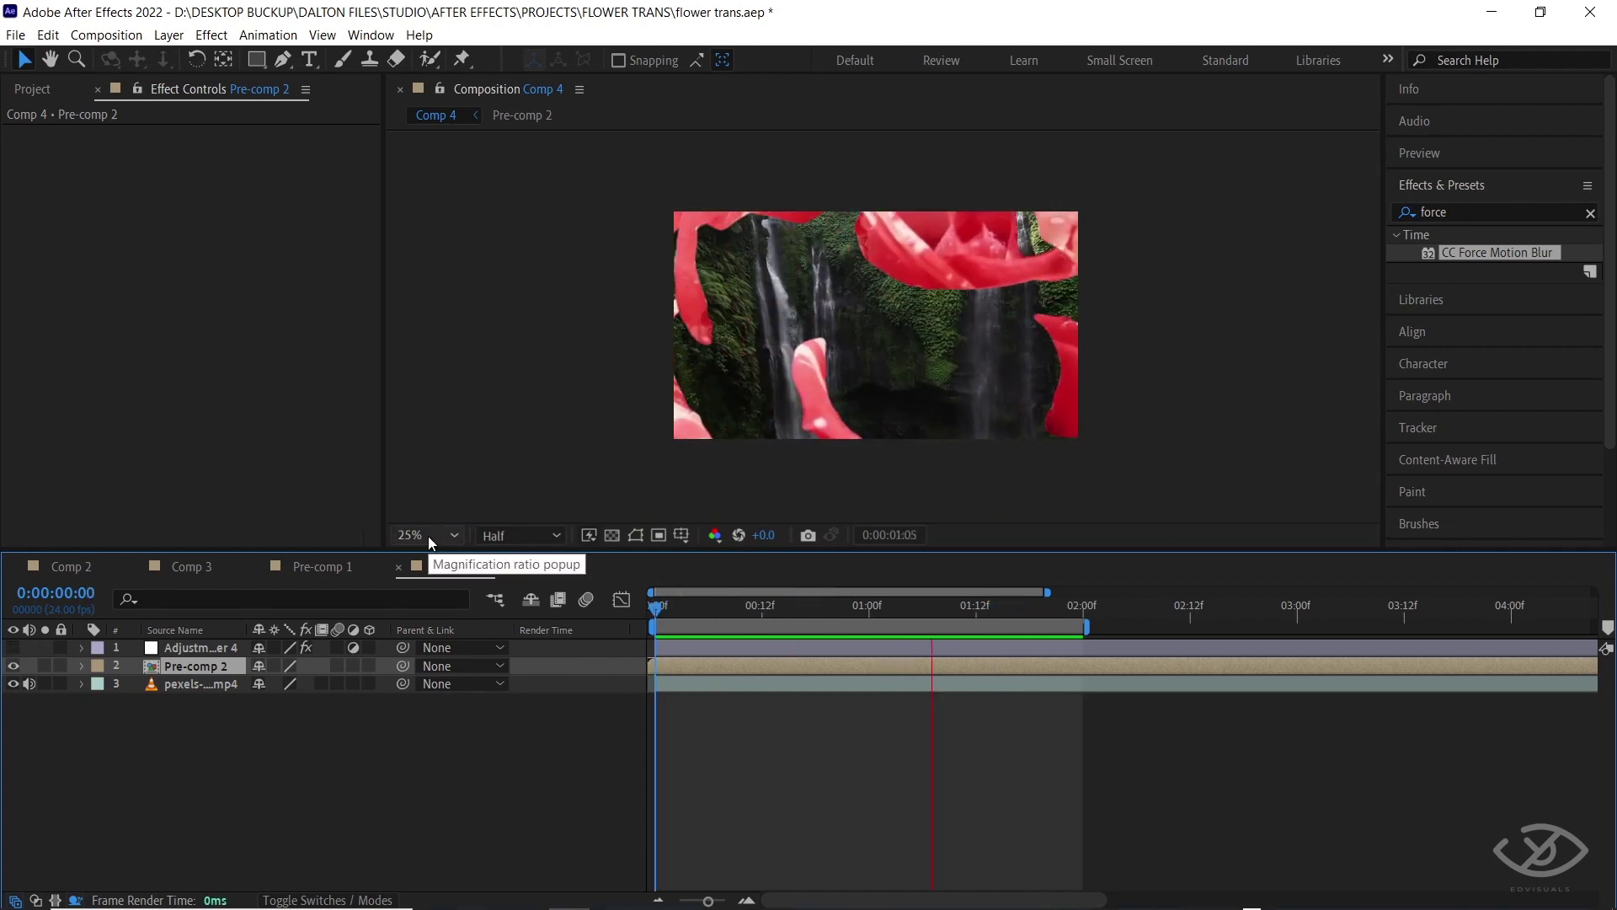
pyautogui.click(428, 536)
pyautogui.click(468, 188)
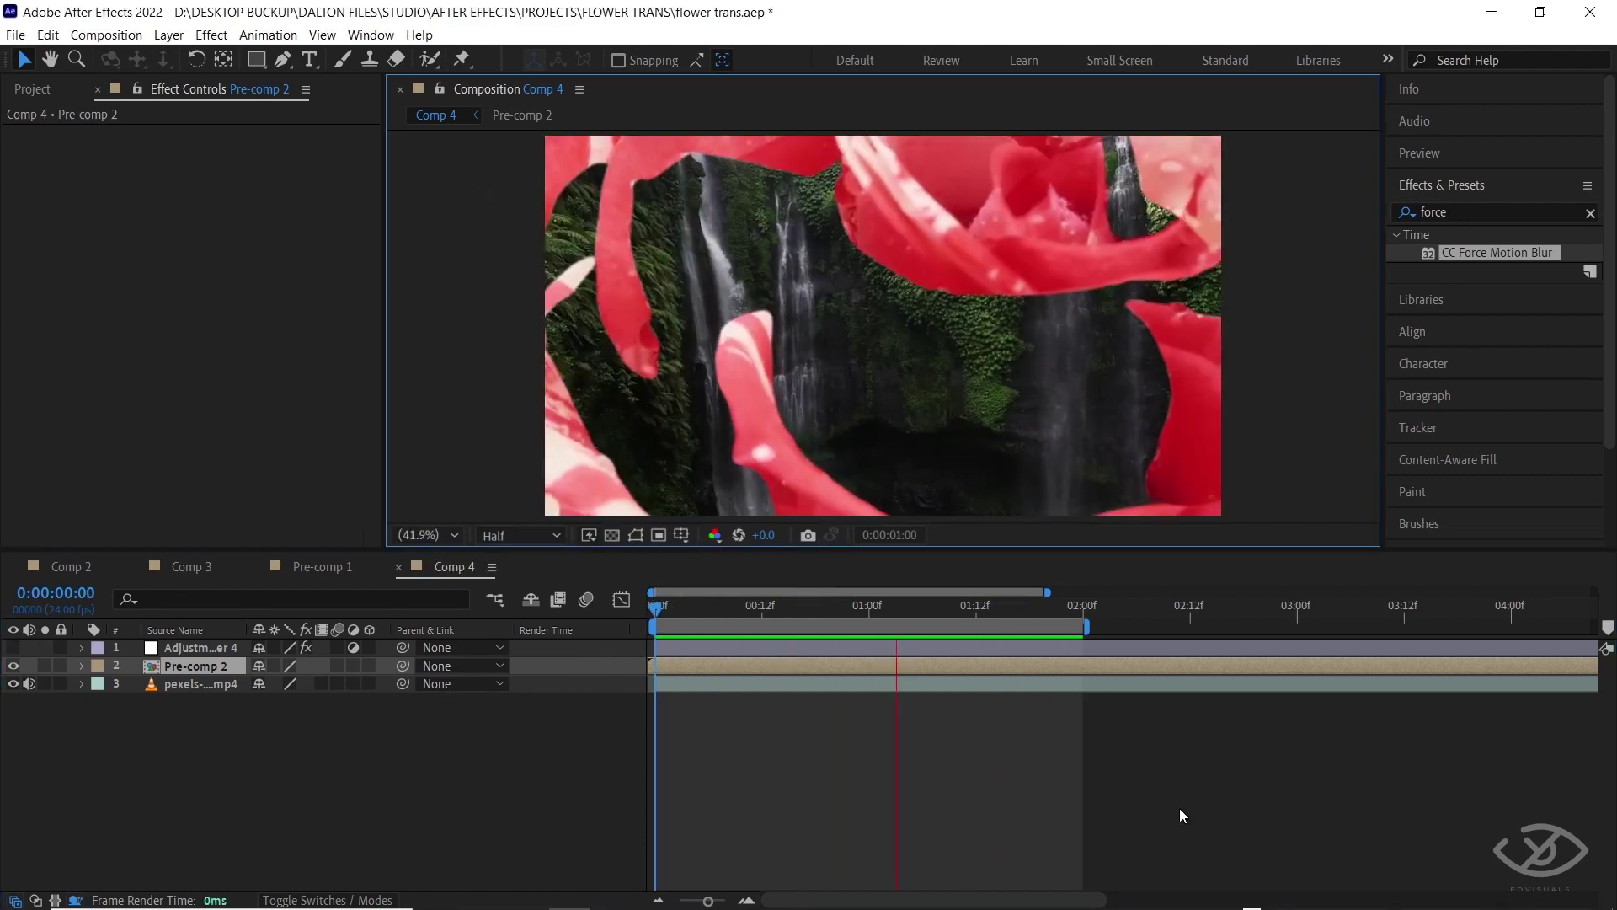
# Step: Apply Lumetri Color to the pre-composed rose layer at 0:00:00:19 and rename that layer as flower
pyautogui.moveTo(989, 603); pyautogui.dragTo(821, 608)
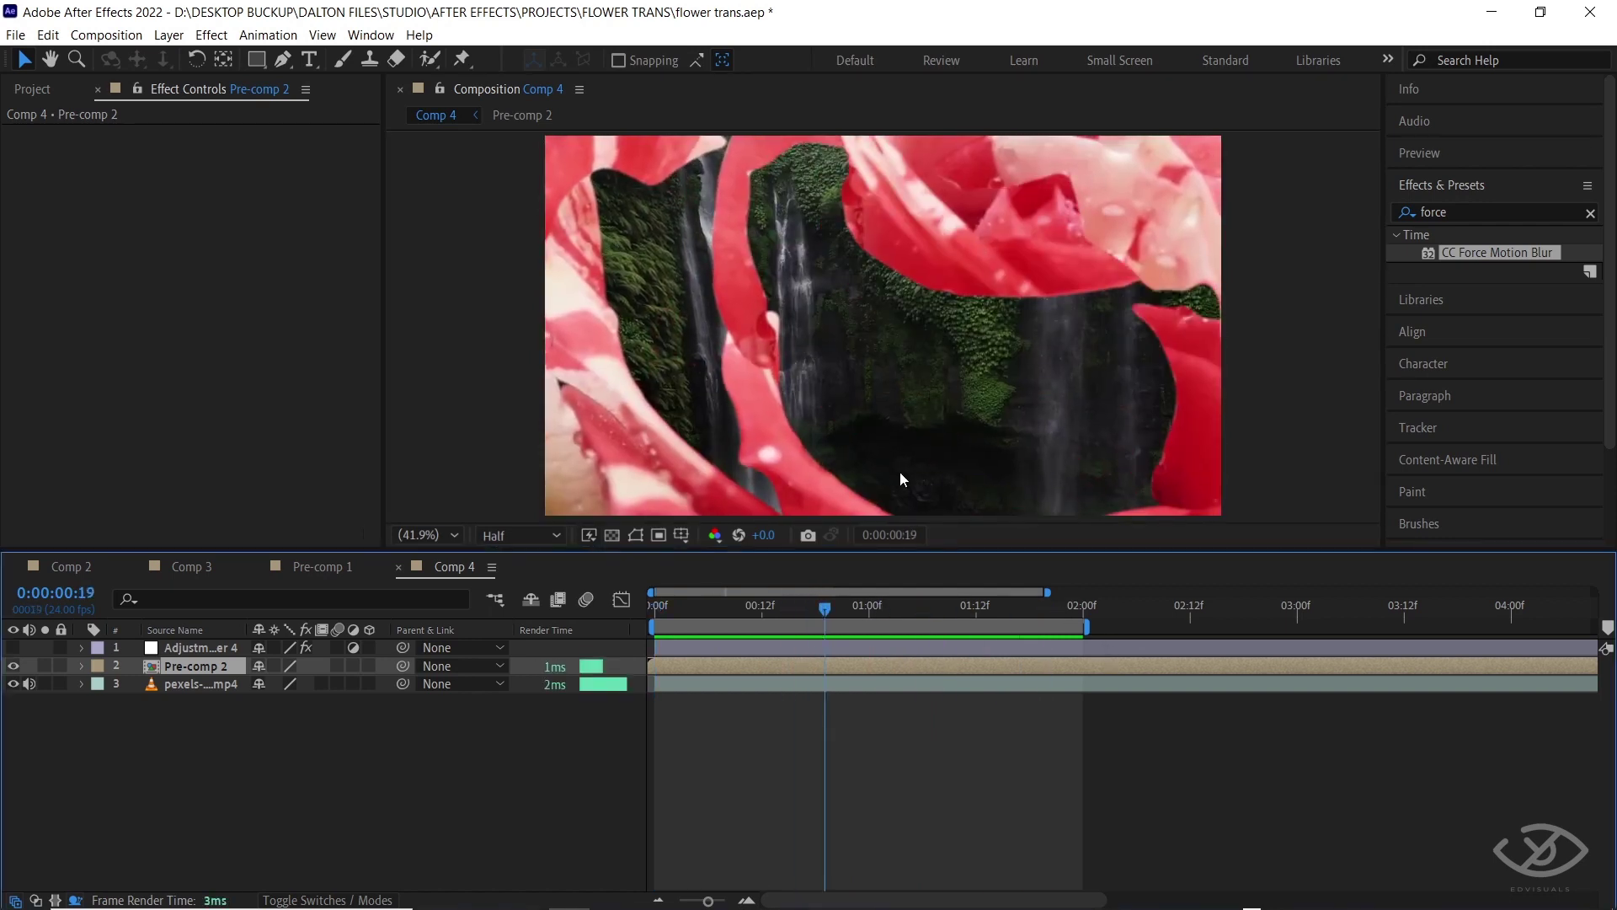
pyautogui.click(1590, 213)
pyautogui.write('lumetr')
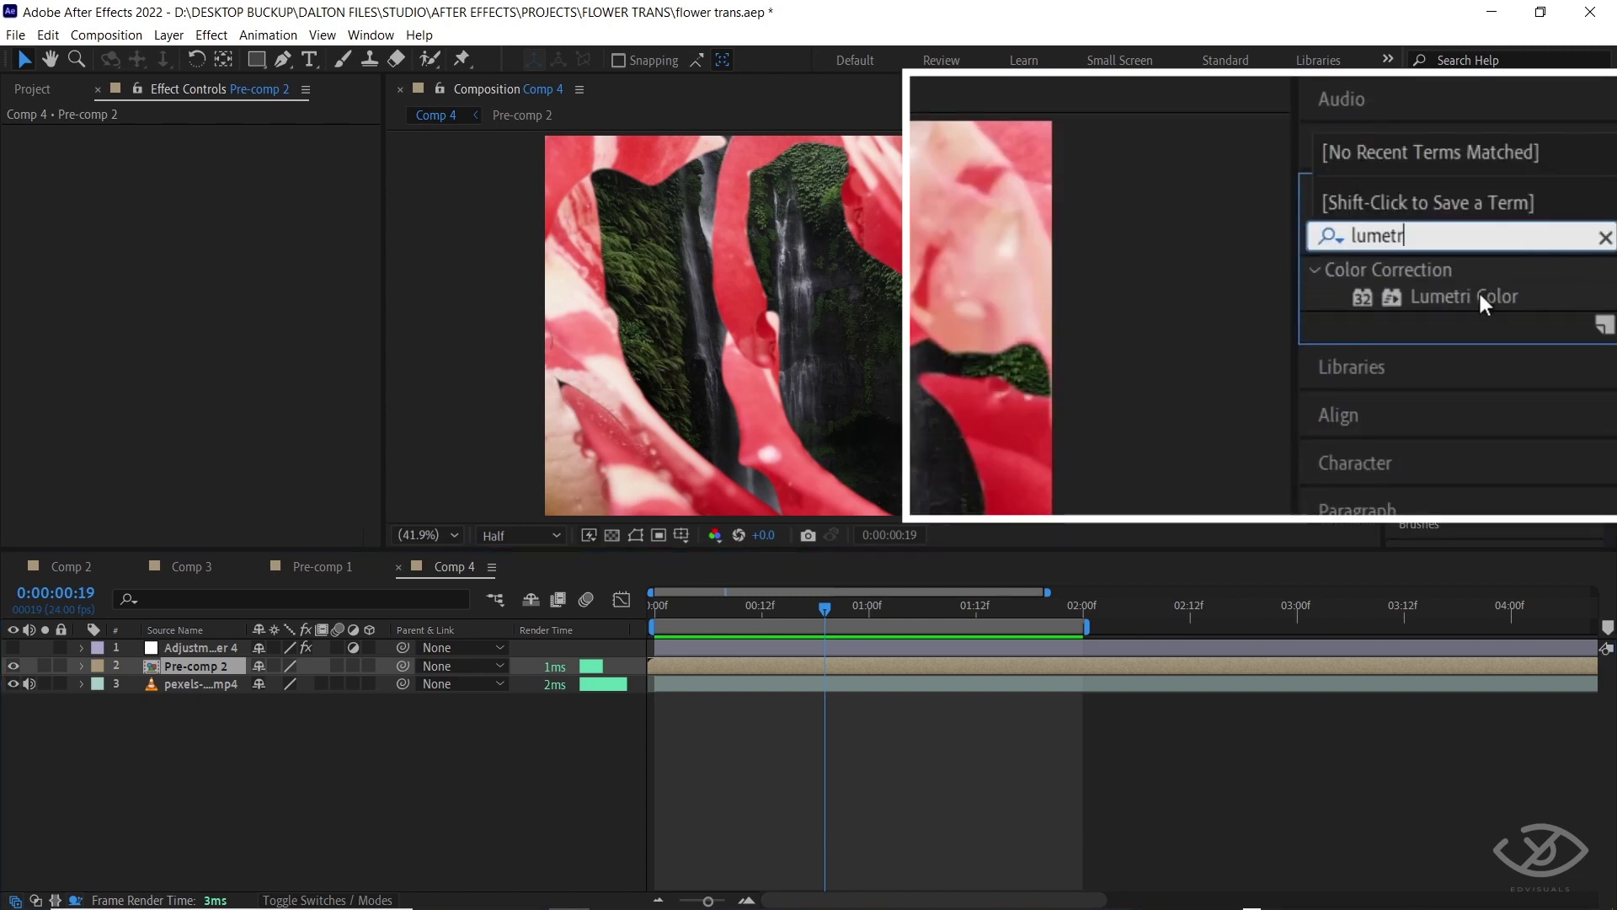
pyautogui.moveTo(1496, 252); pyautogui.dragTo(889, 667)
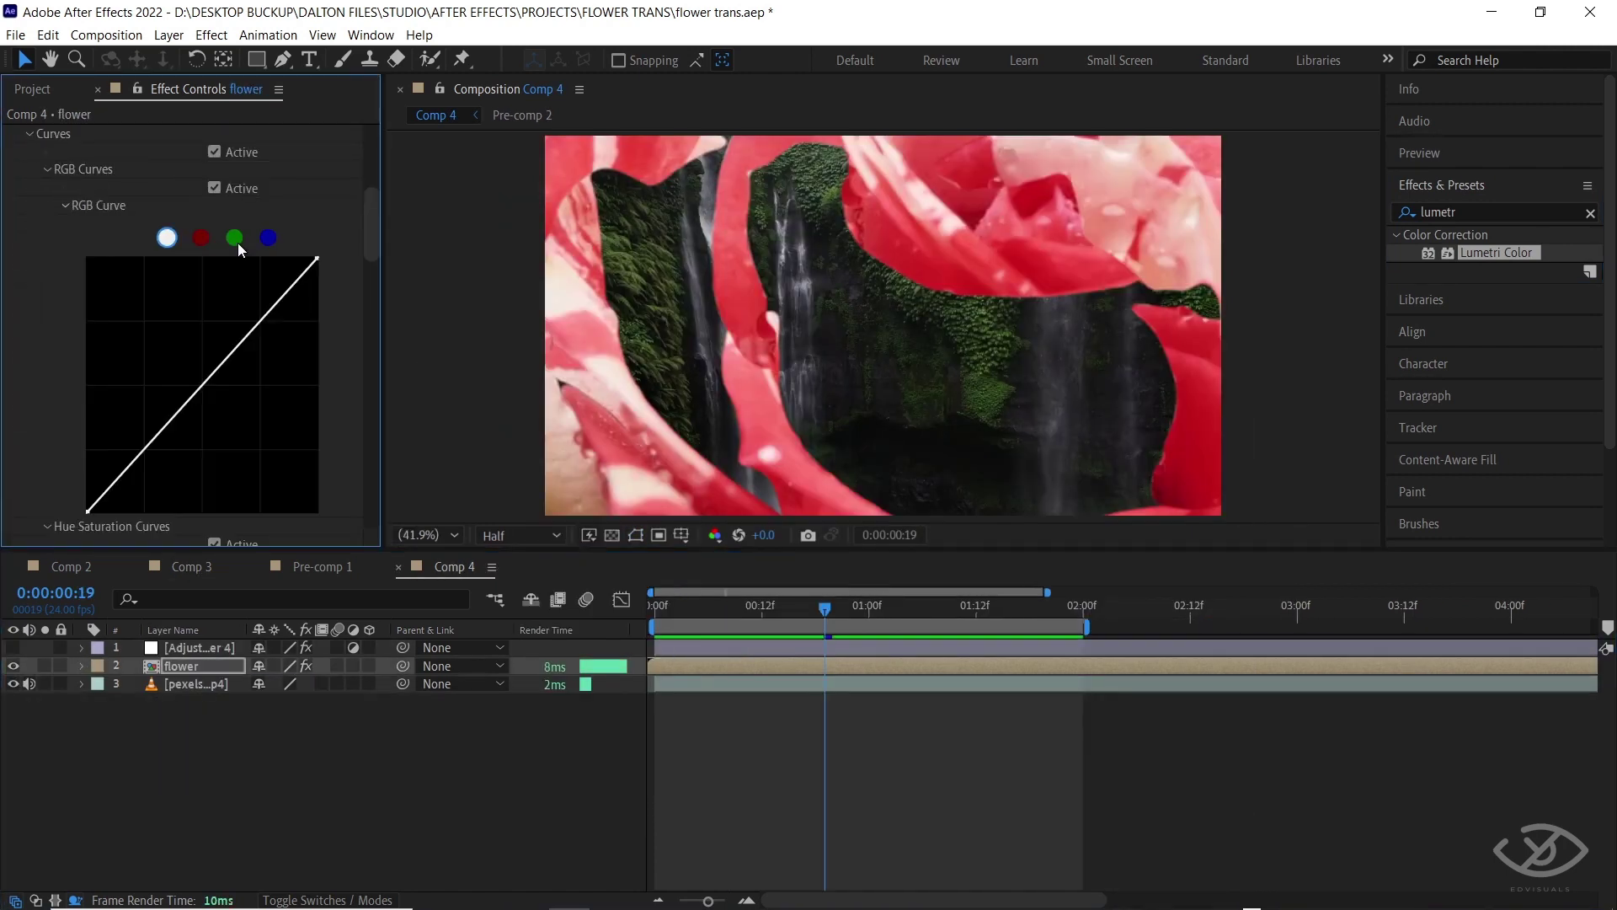
# Step: Pull the midpoint of Lumetri Color's blue RGB curve slightly down on the flower layer, then return to the master curve
pyautogui.click(268, 238)
pyautogui.moveTo(199, 388)
pyautogui.mouseDown()
pyautogui.moveTo(182, 368)
pyautogui.moveTo(208, 405)
pyautogui.mouseUp()
pyautogui.click(234, 238)
pyautogui.click(167, 237)
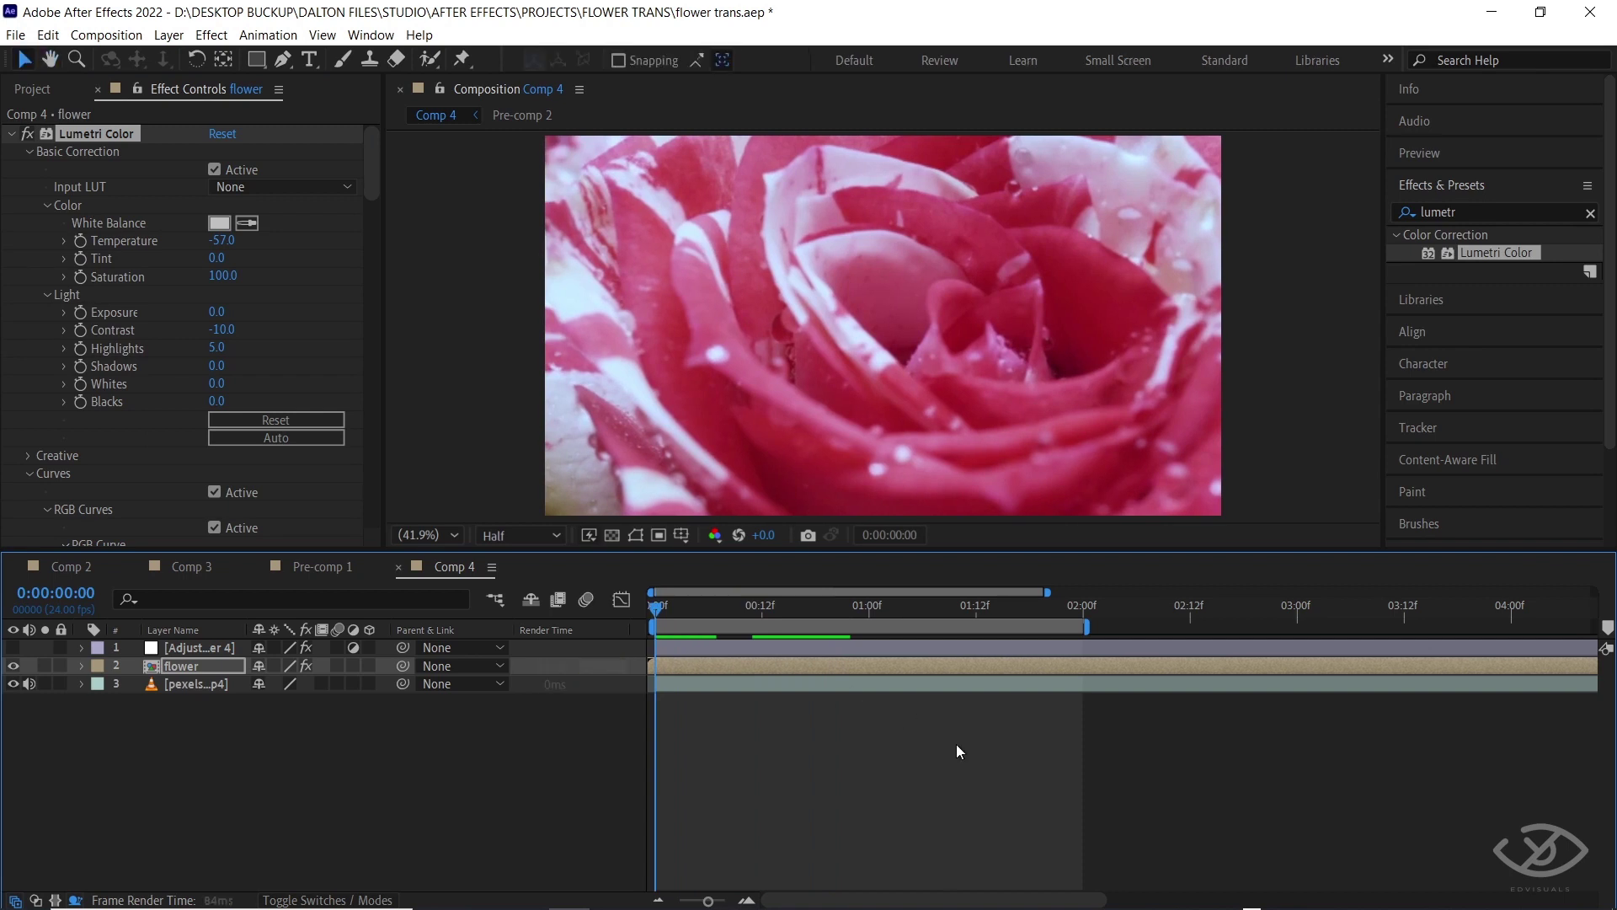
# Step: Play back the color-graded flower transition from the start
pyautogui.press('space')
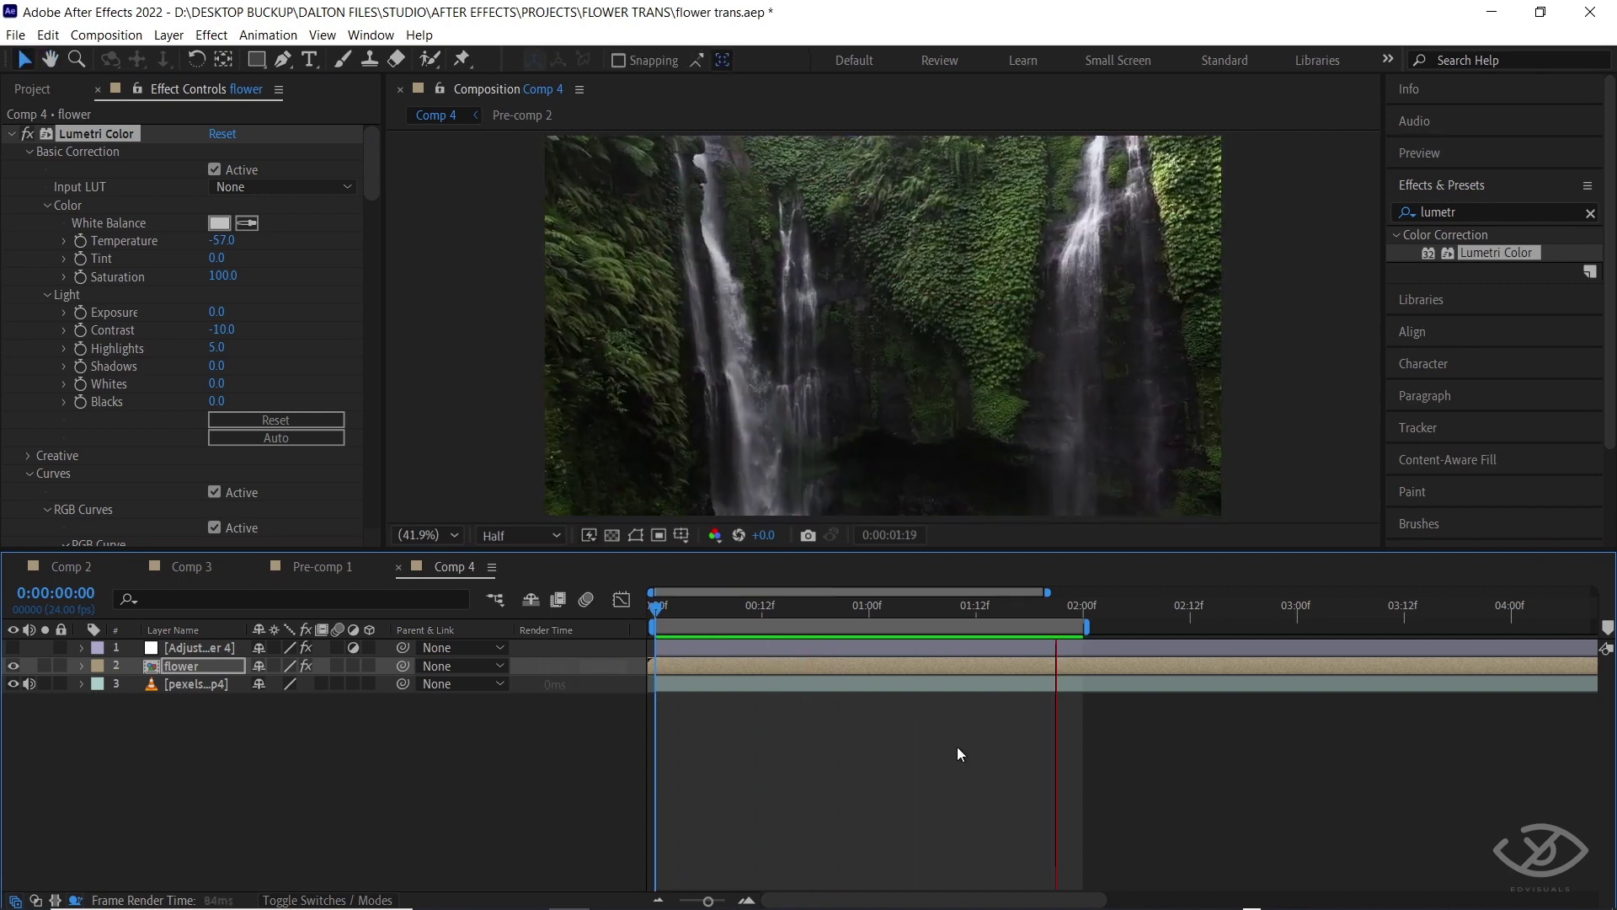
pyautogui.press('space')
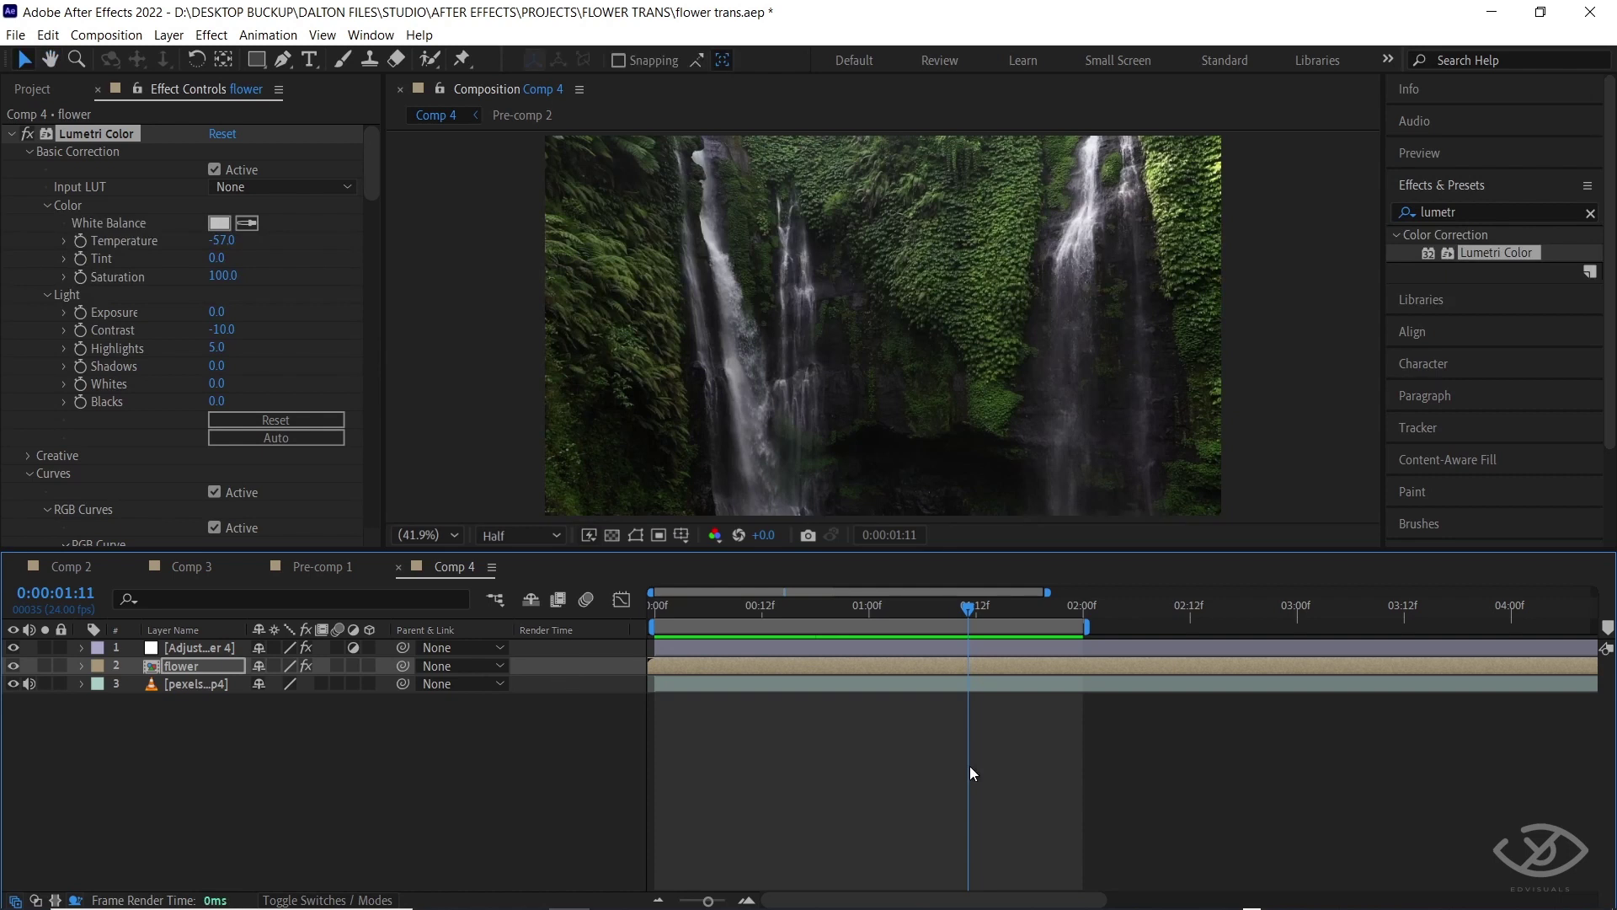
# Step: Trim all three layers to end at 0:00:02:00 and play back the finished transition from the start
pyautogui.click(1091, 648)
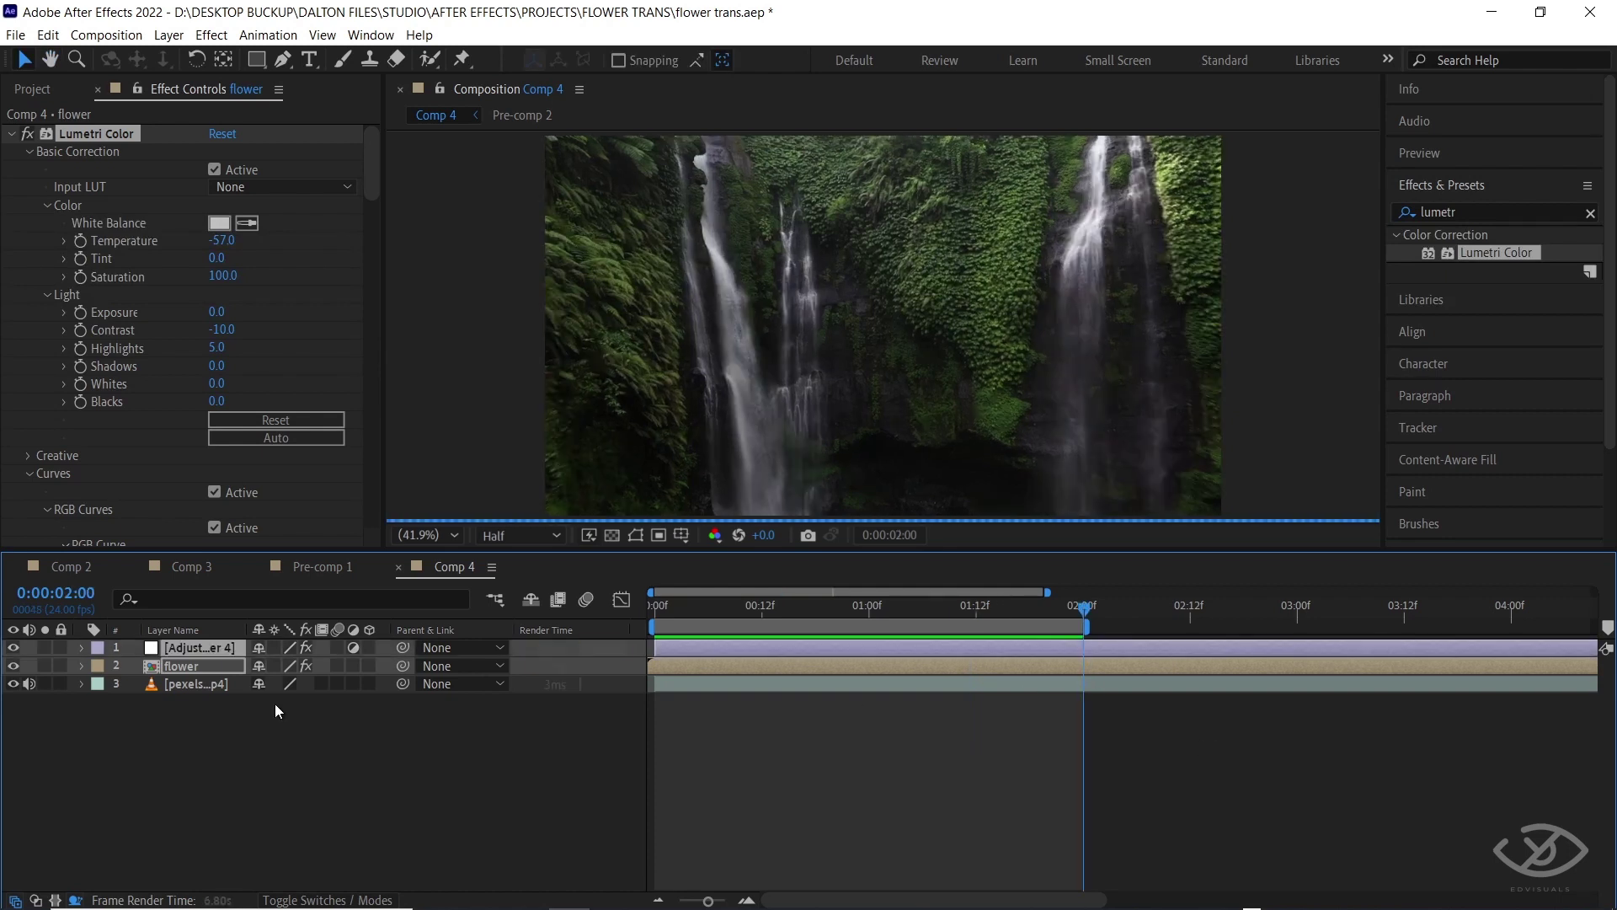
pyautogui.press('Home')
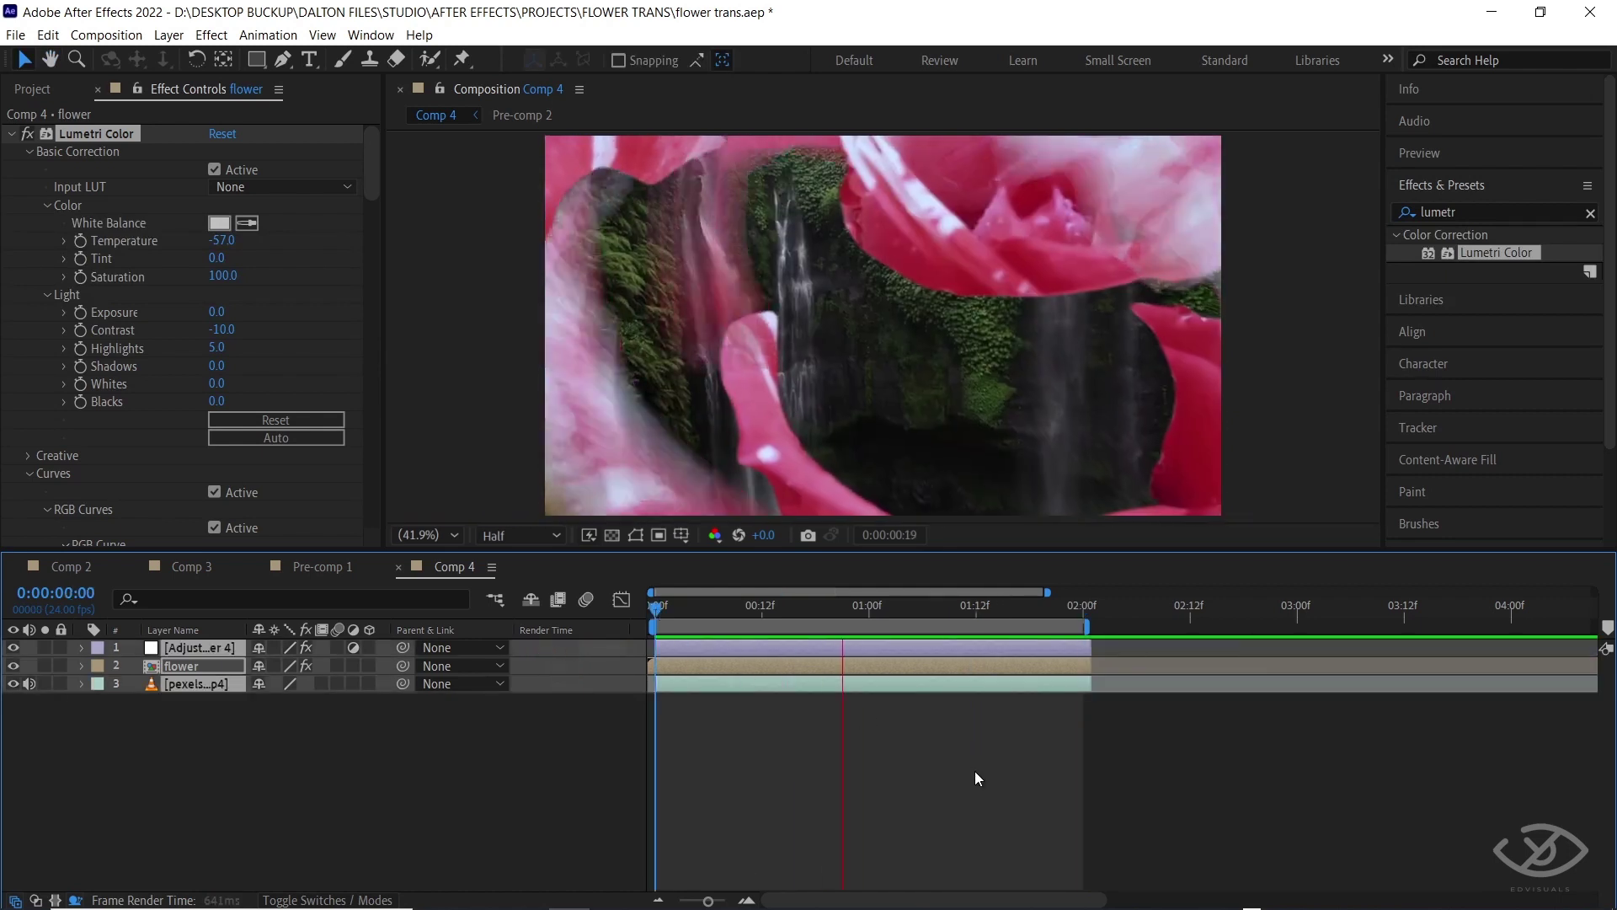
pyautogui.press('space')
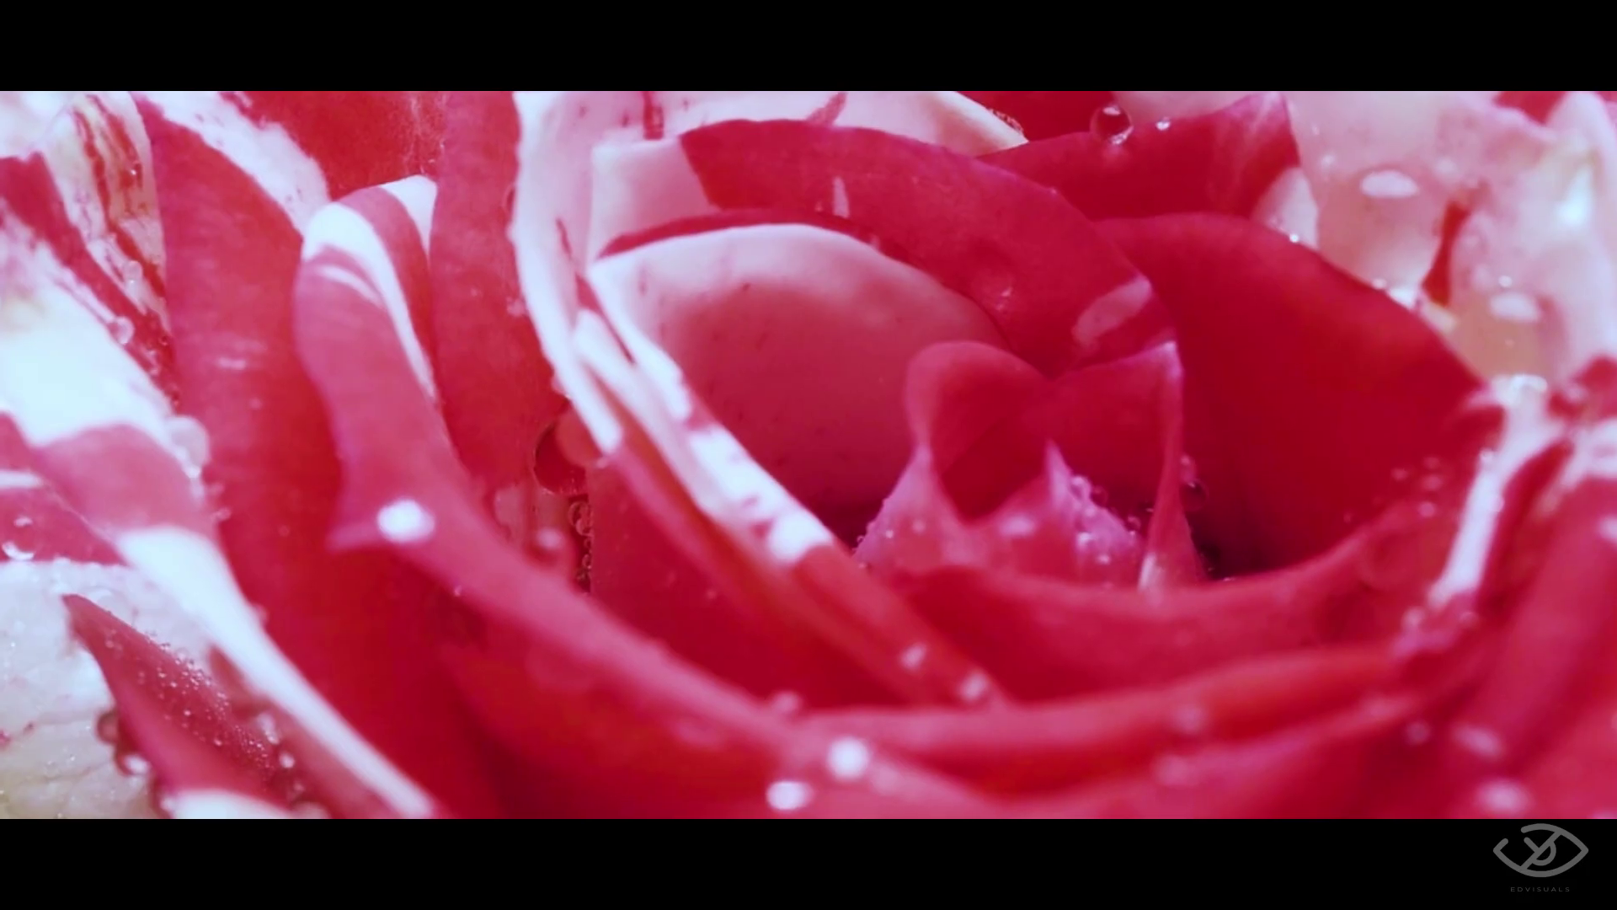